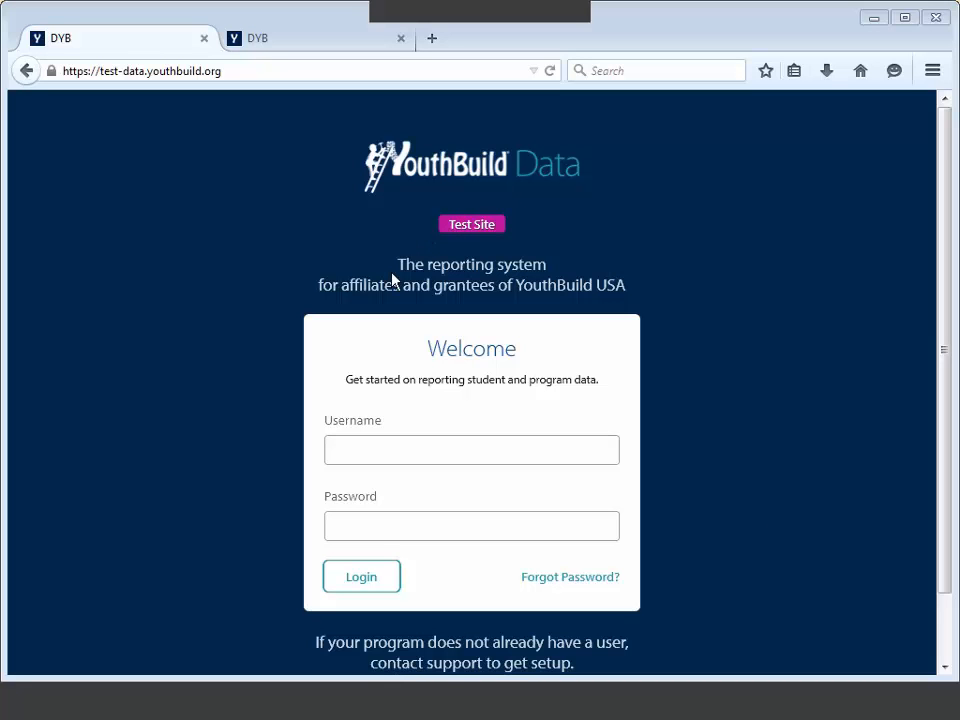
Step: Switch to the second tab with the live data.youthbuild.org login page and select its full URL
click(273, 45)
drag(212, 69, 66, 80)
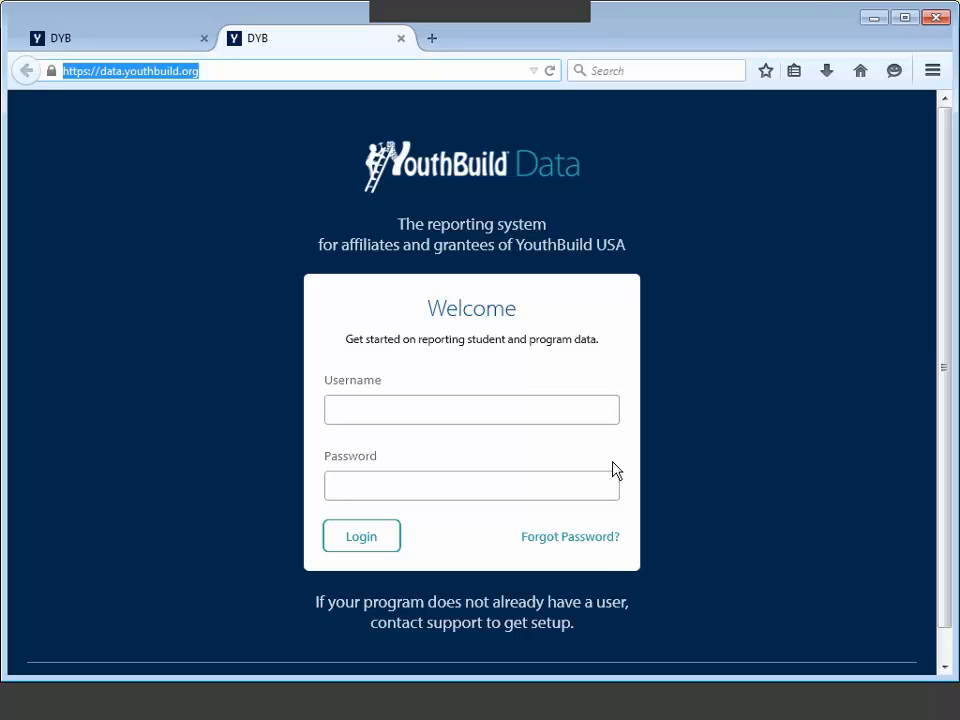
Step: Open the 'Forgot Password?' Reset Password form and submit it with Reset Password
click(575, 540)
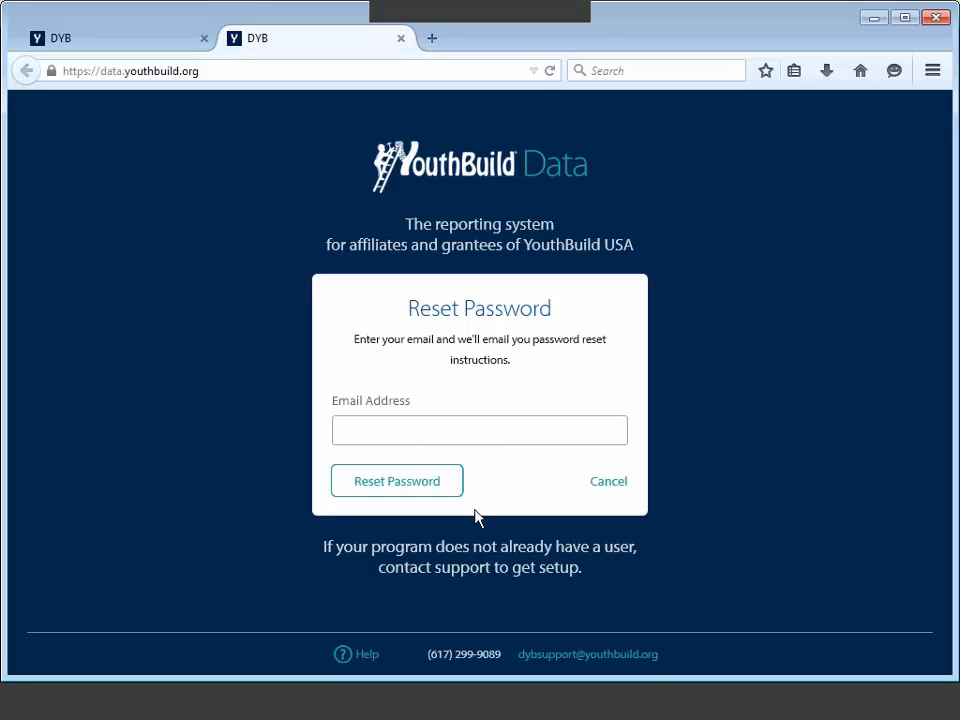
click(412, 487)
Step: Cancel the password reset and return to the test-data.youthbuild.org Test Site login tab
click(596, 483)
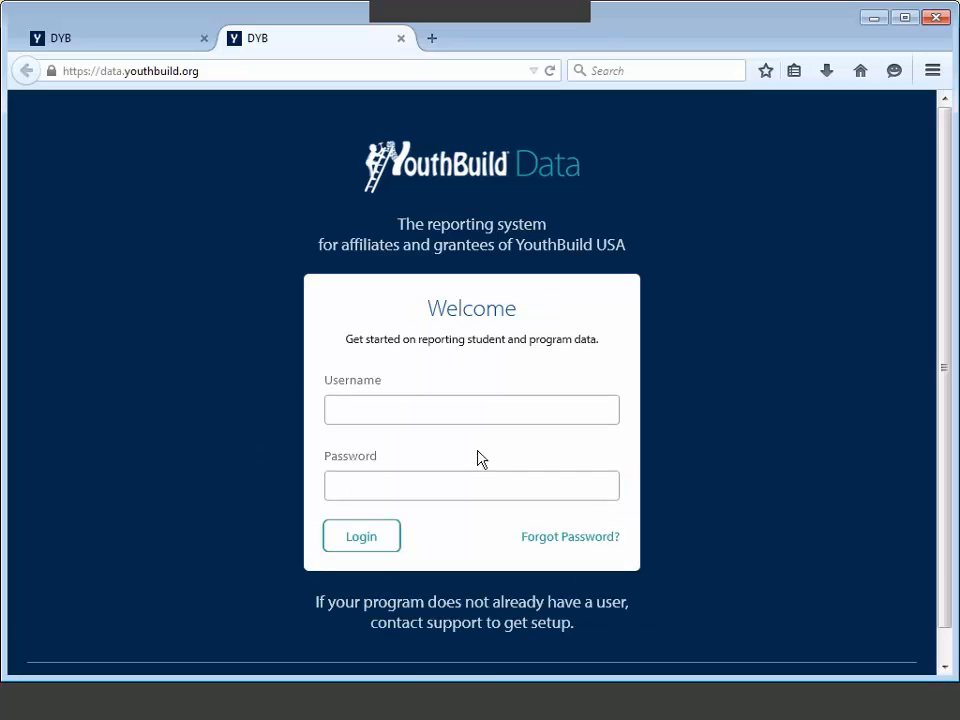
scroll(810, 476, down, 2)
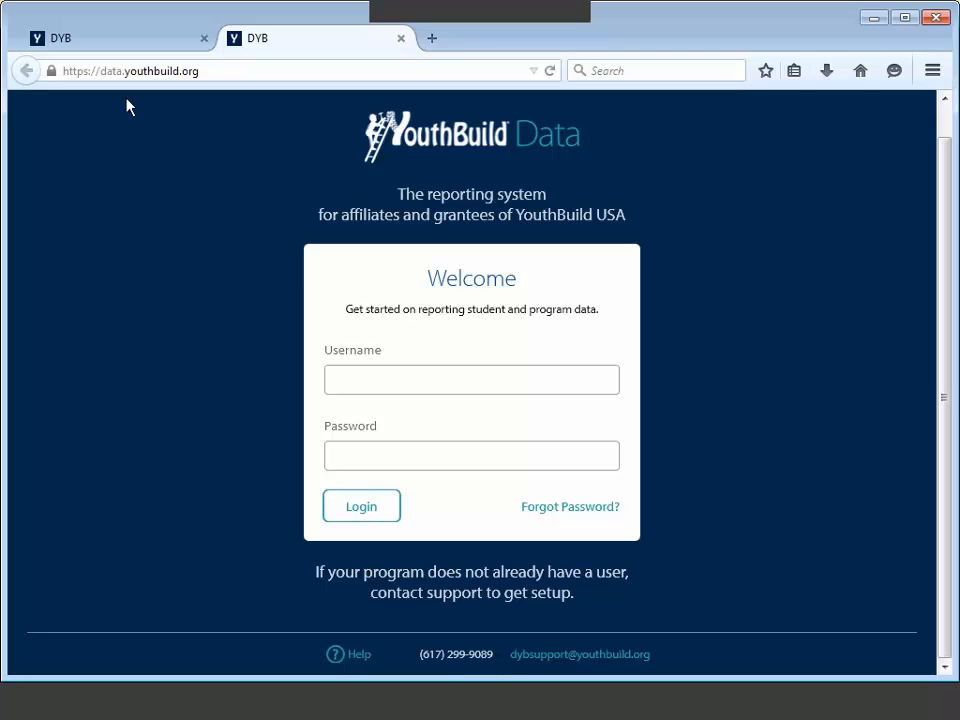
click(122, 44)
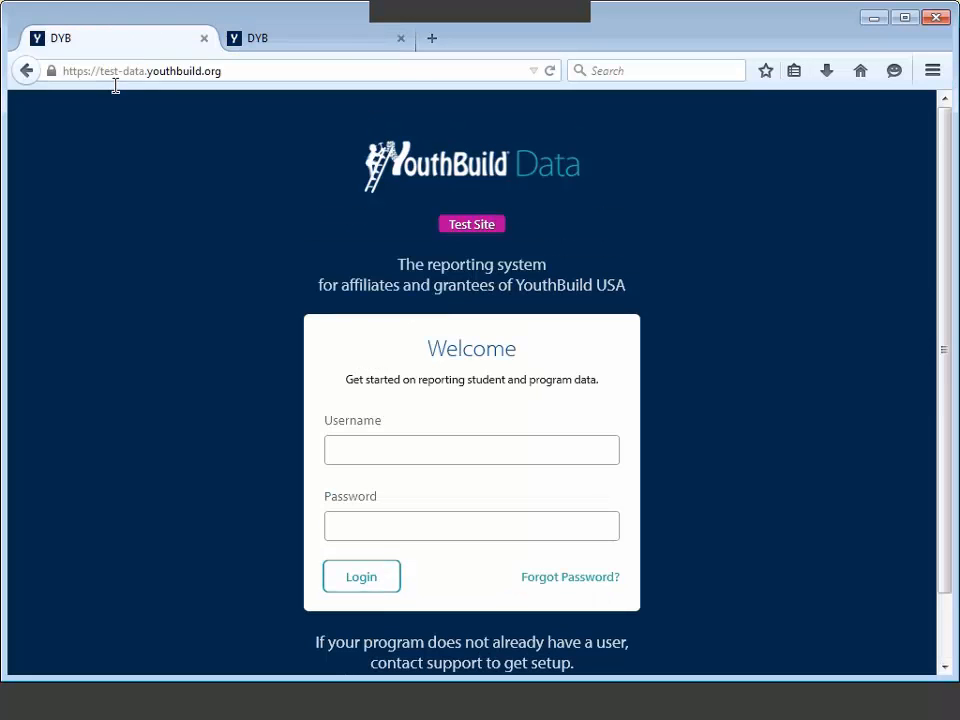
Step: Fill in the saved test username from autocomplete and type the account password
click(358, 446)
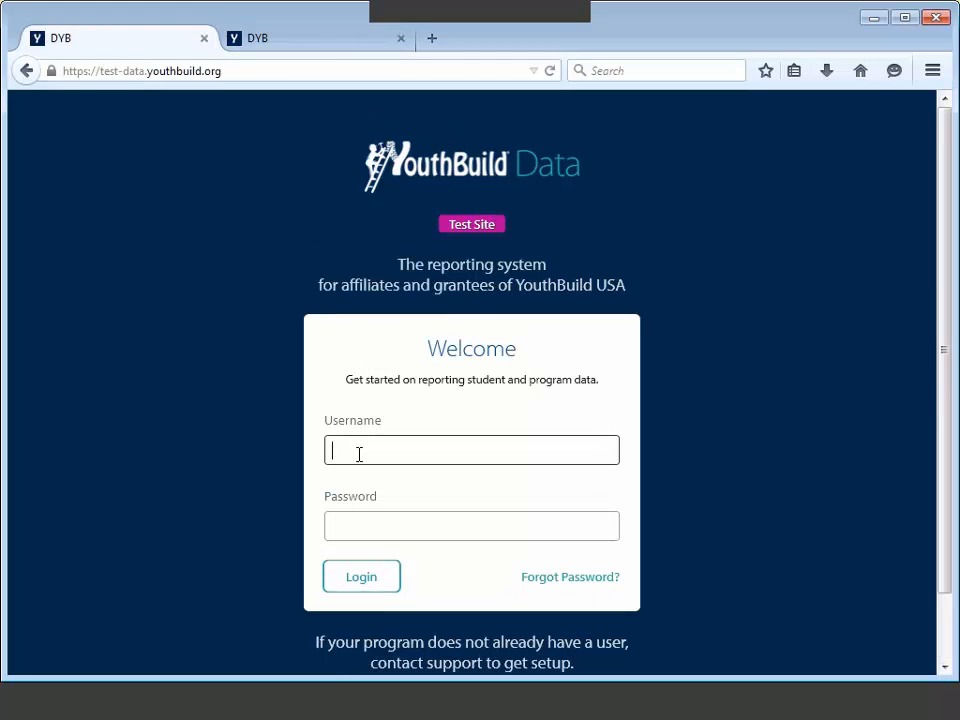
text(c)
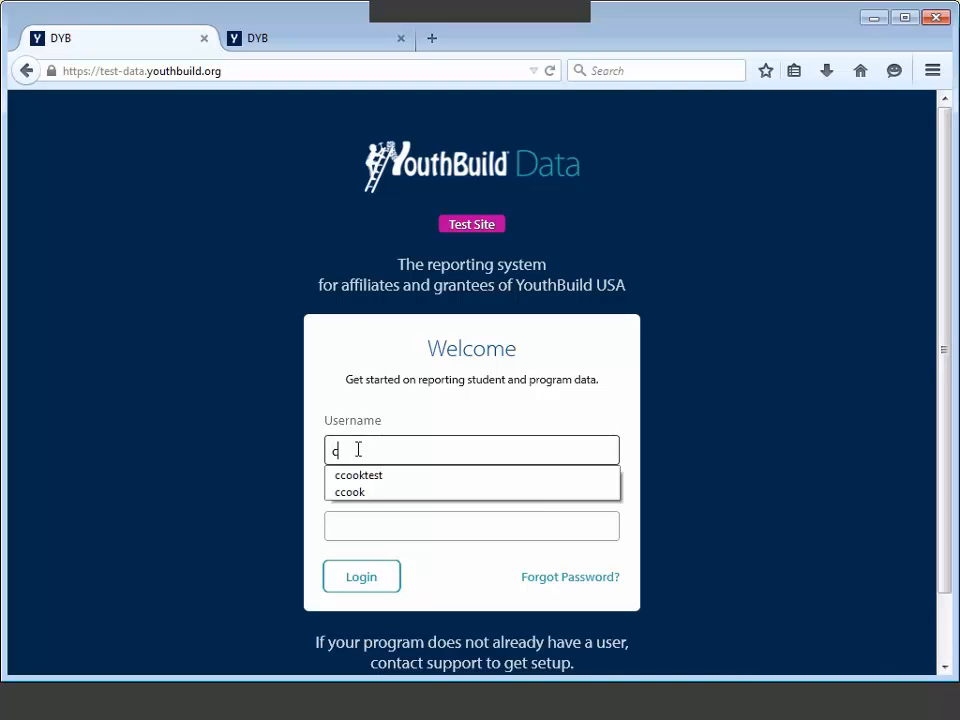
key(Down)
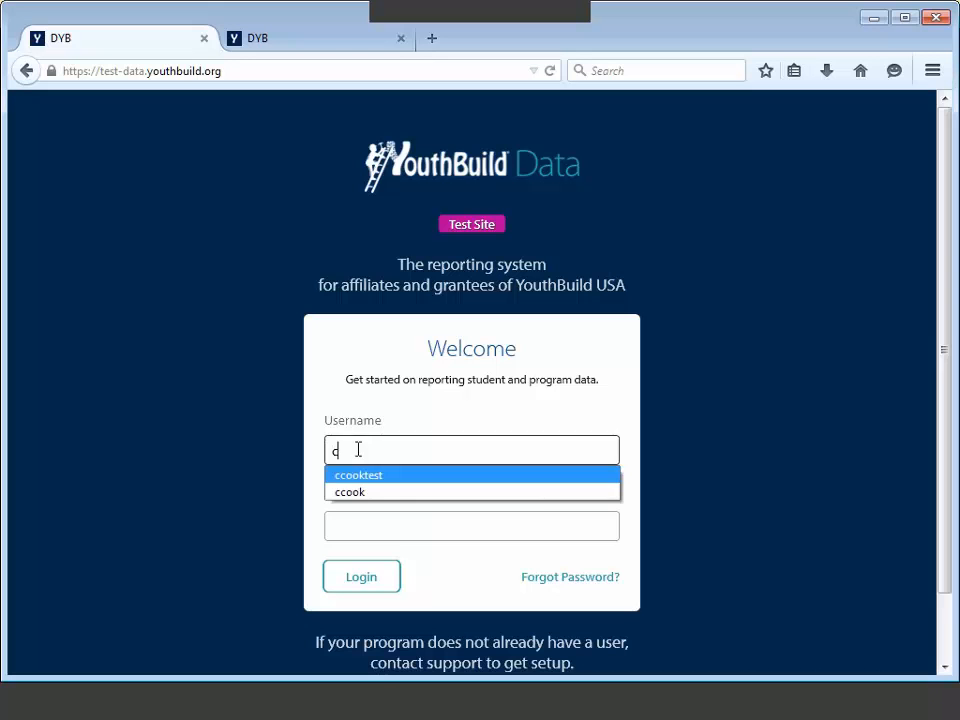
key(Tab)
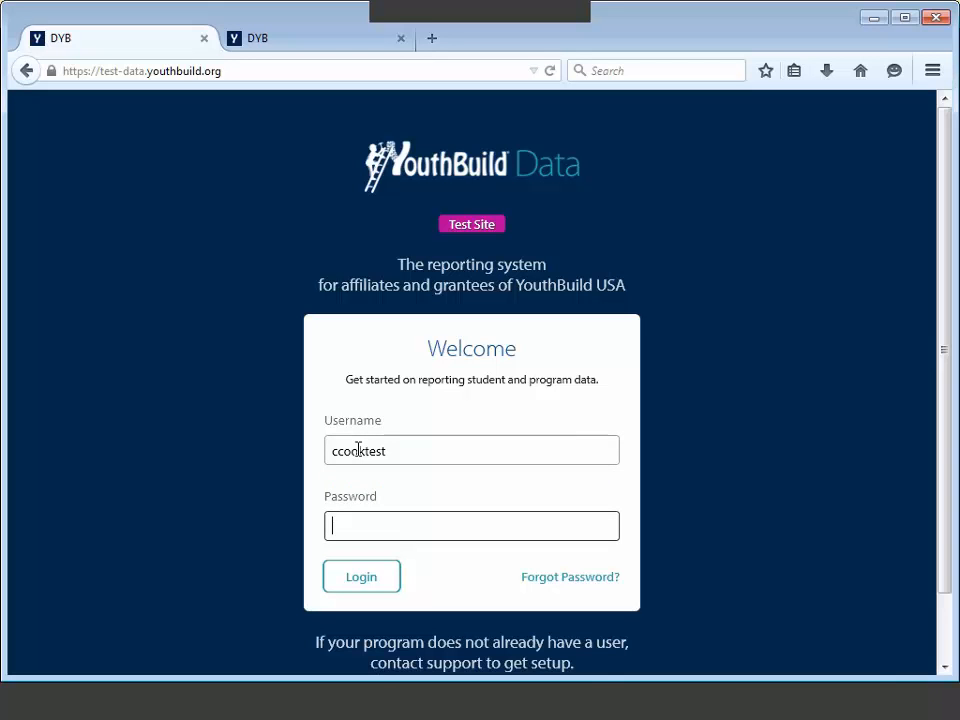
text(••••••••••)
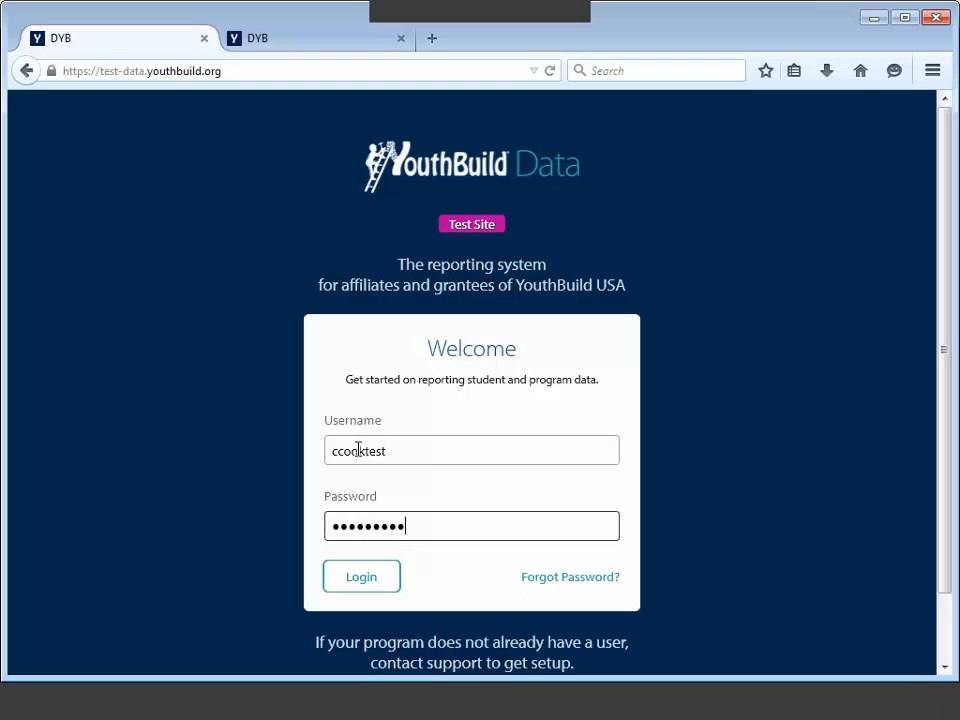
Step: Submit the Test Site login to reach the Actual Test Program overview
click(370, 577)
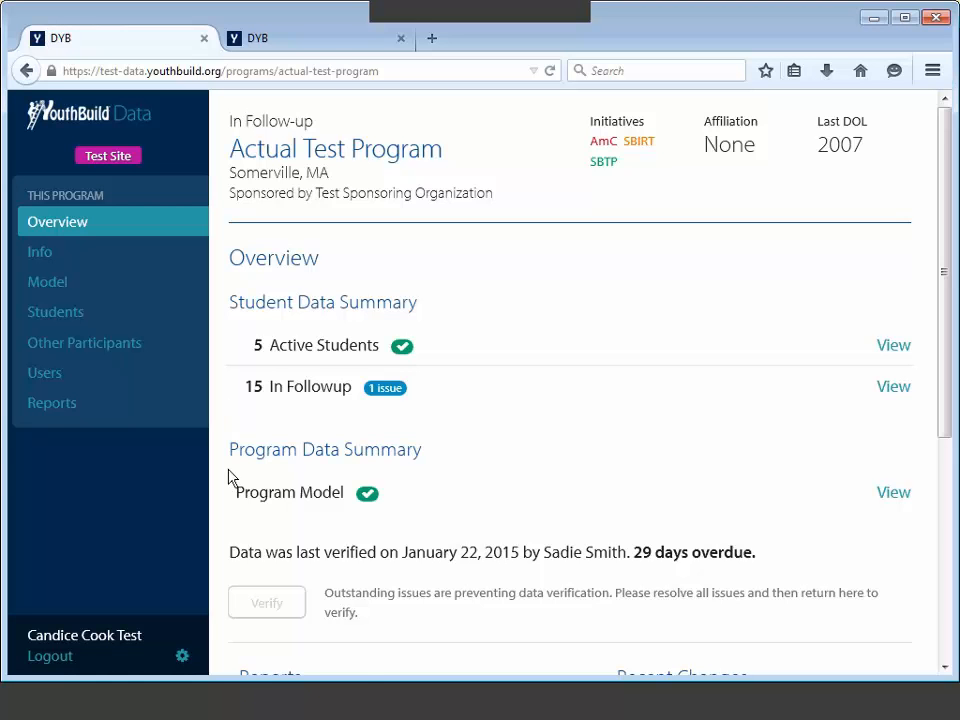
scroll(229, 477, down, 1)
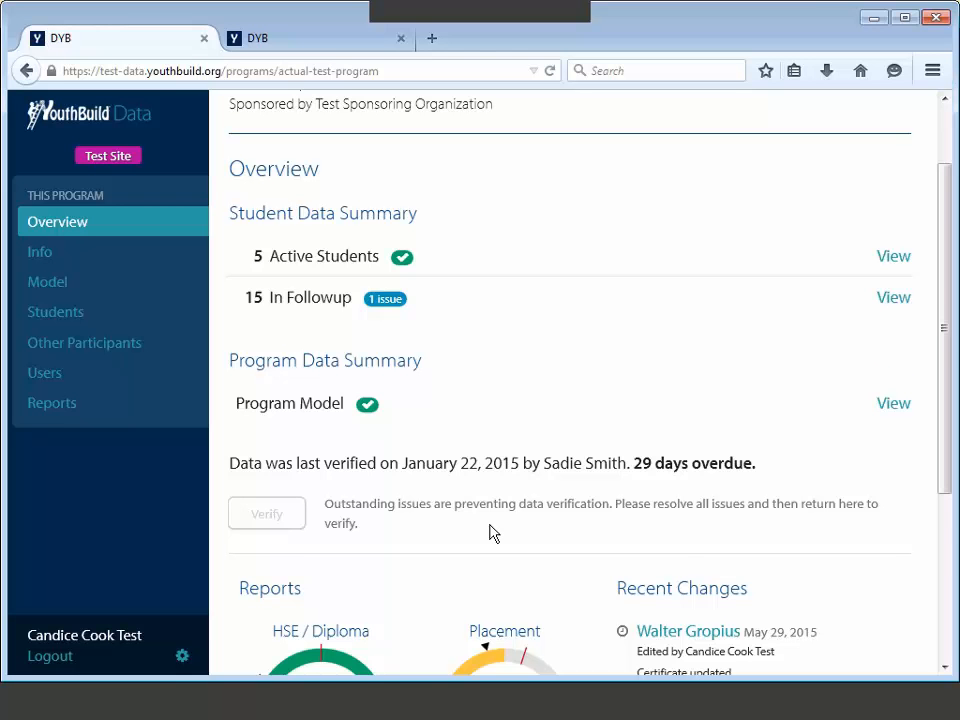
scroll(480, 535, down, 3)
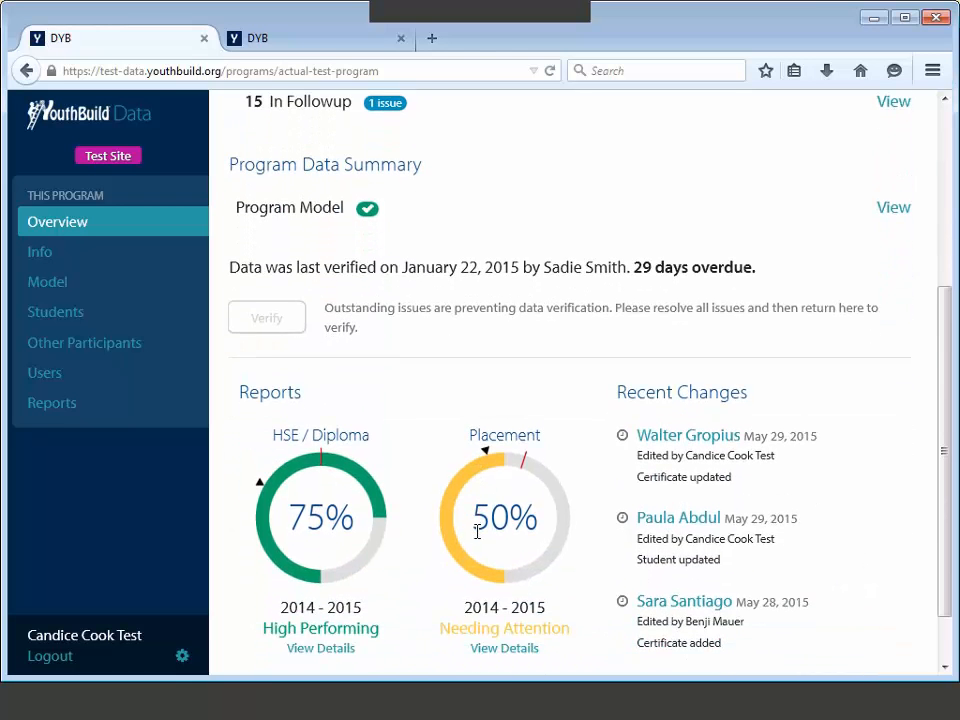
scroll(477, 532, down, 1)
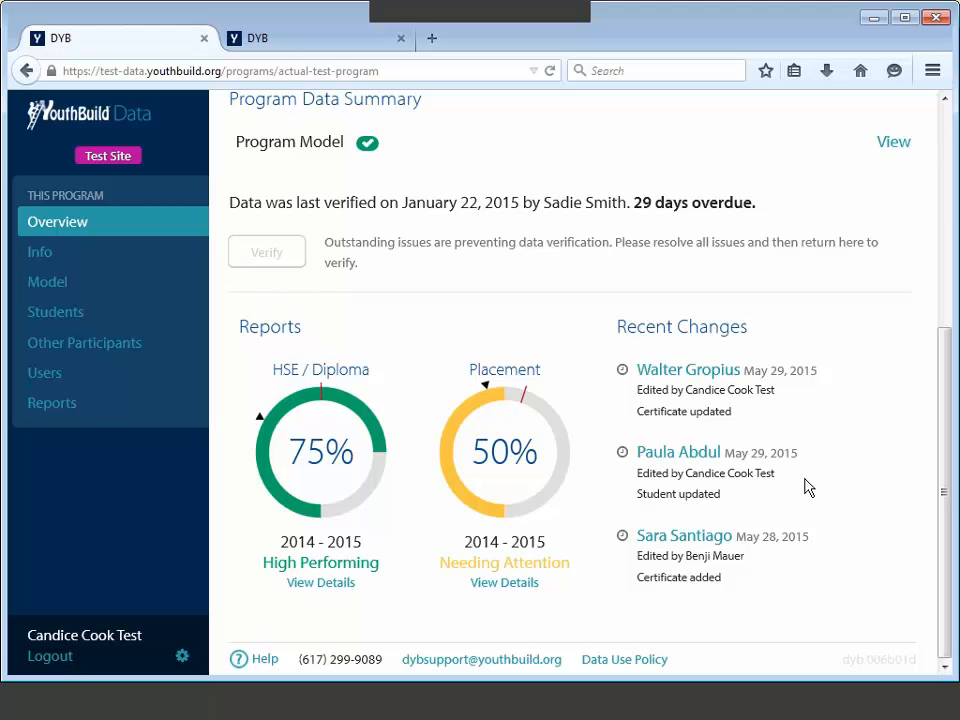
Step: Go to the program's Users list and open the Add User form
click(77, 378)
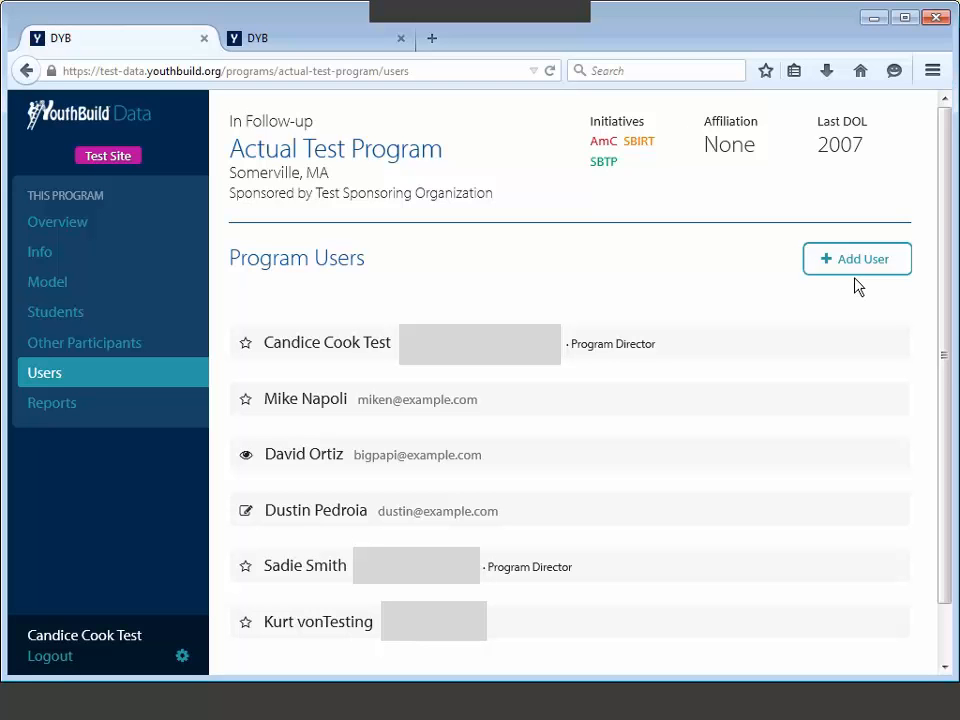
click(857, 270)
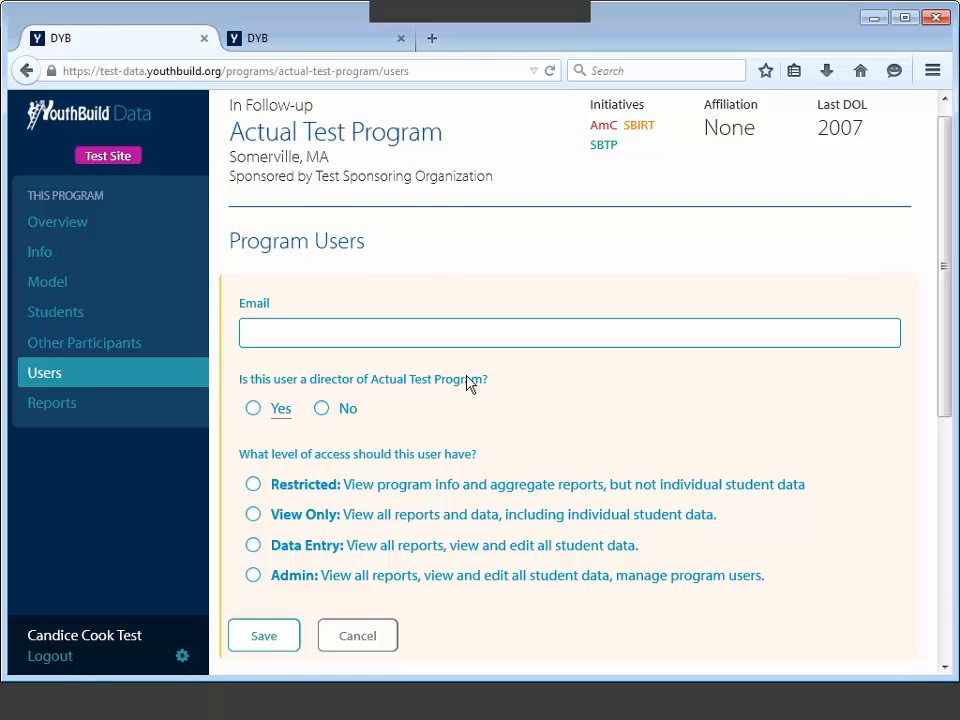
Step: Enter the new user's e-mail address, first name and last name
scroll(345, 328, down, 1)
click(341, 314)
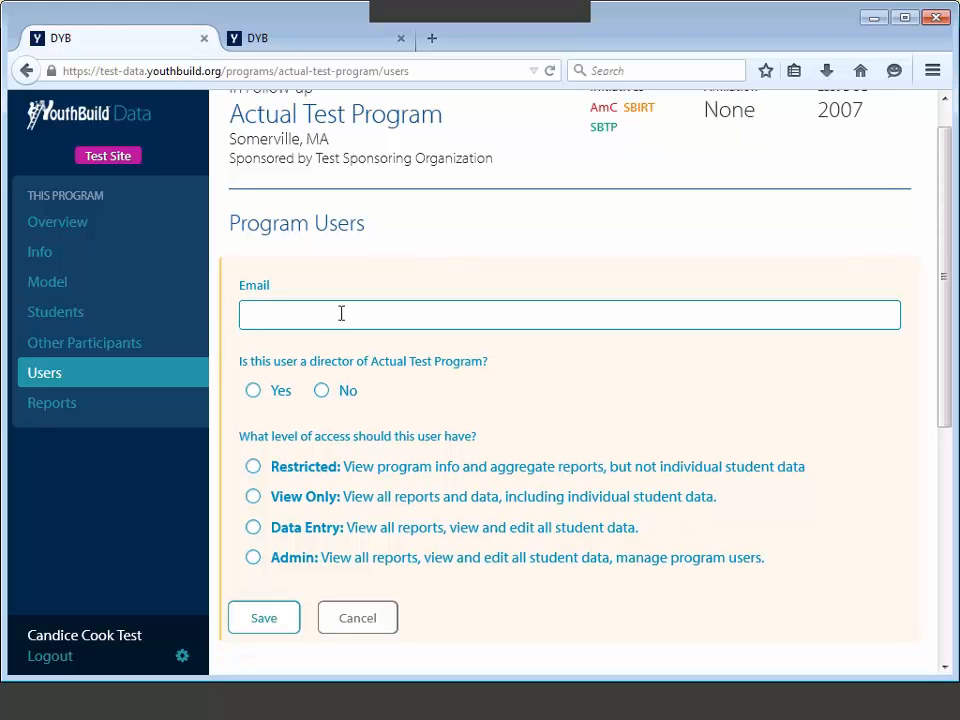
text(xander@example.com)
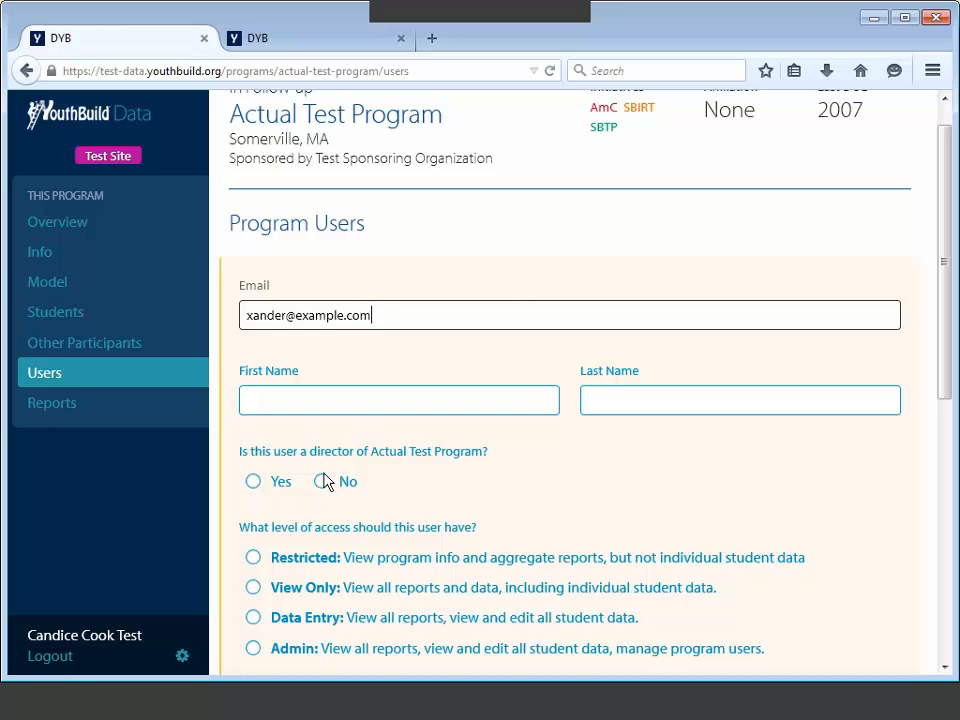
click(339, 404)
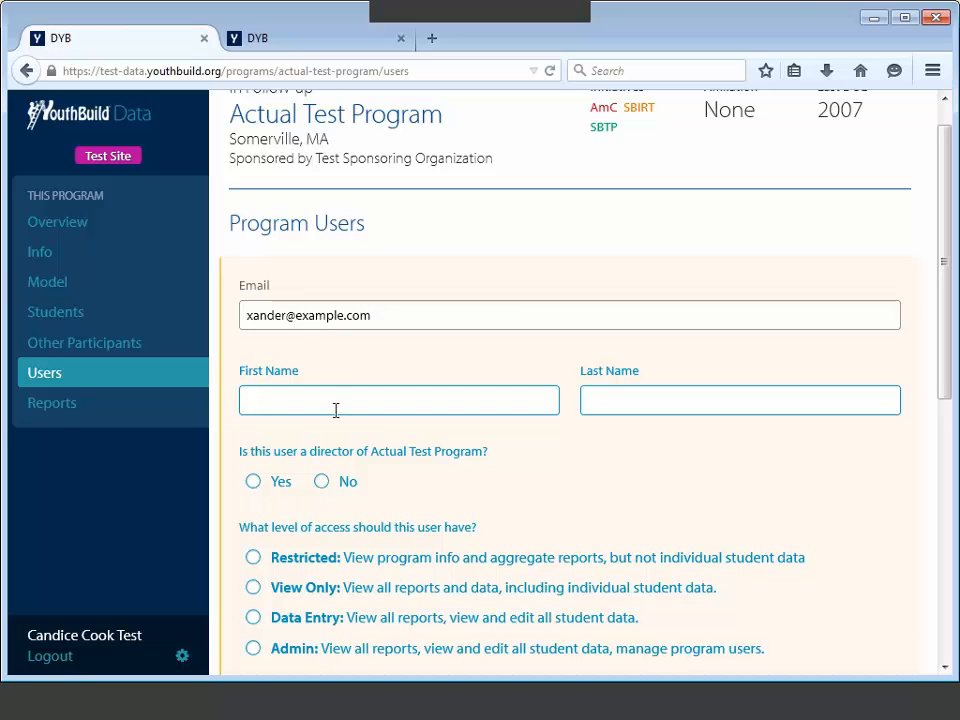
key(Tab)
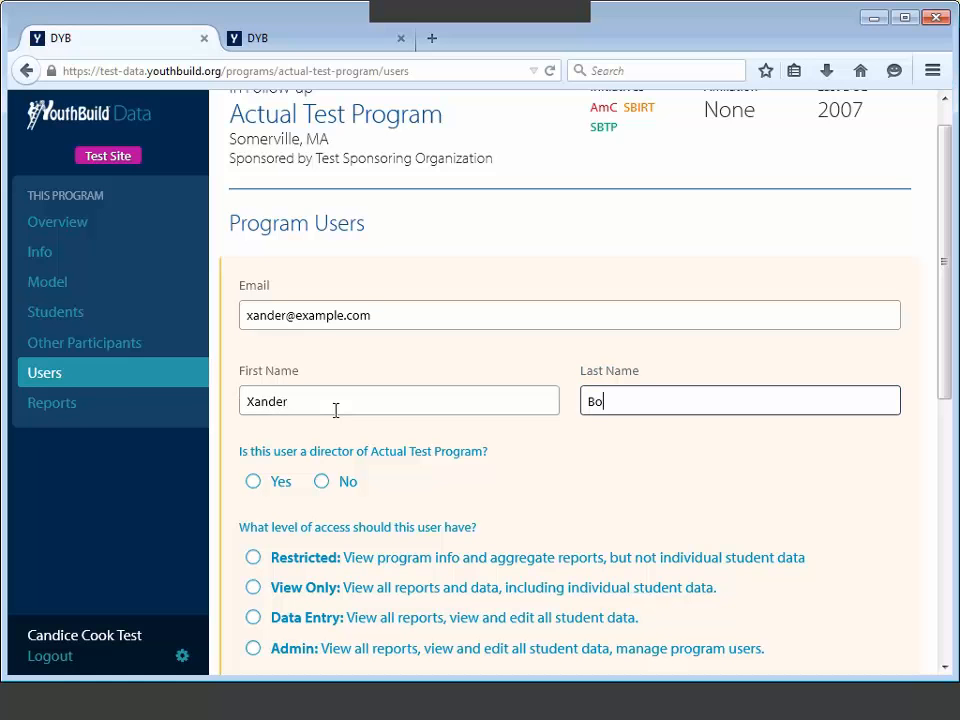
Step: Set director to No, choose Admin access level, and save the new user
click(318, 483)
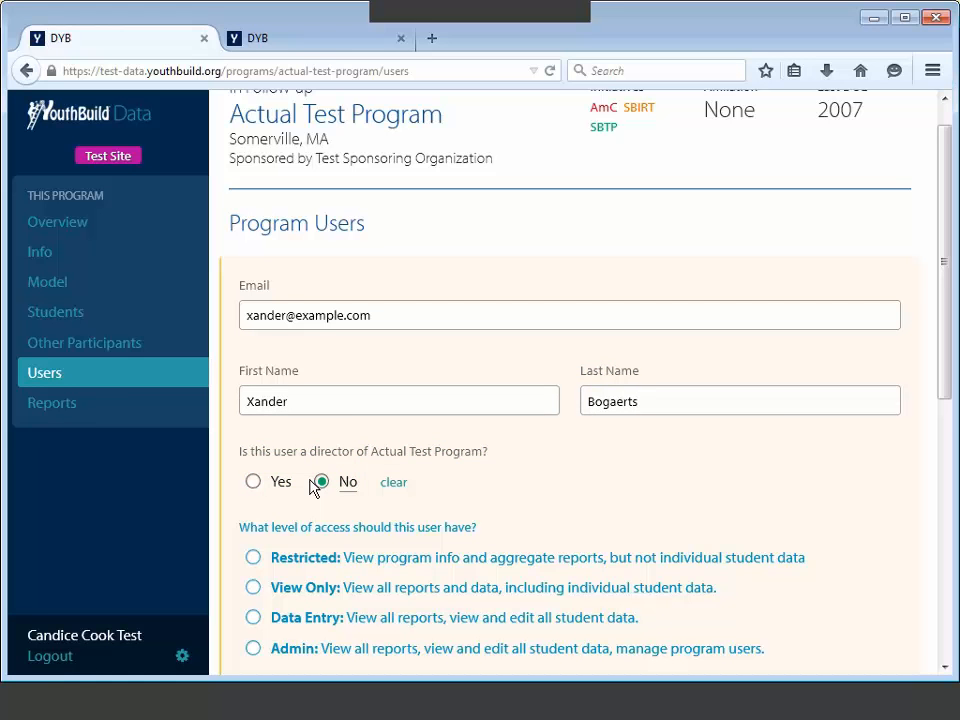
scroll(447, 469, down, 2)
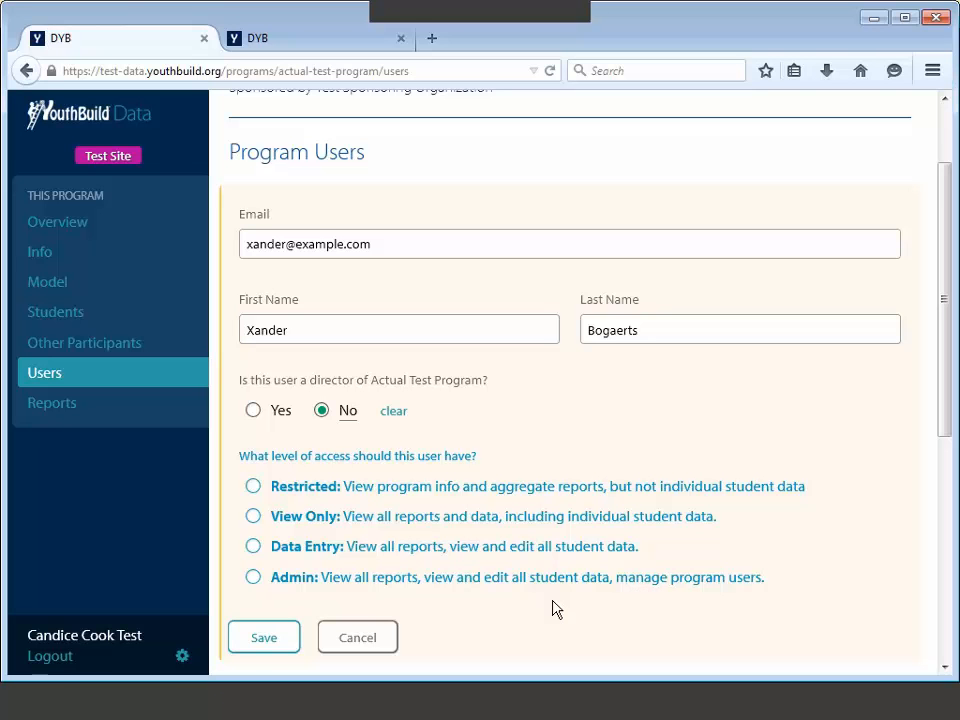
click(253, 579)
click(264, 641)
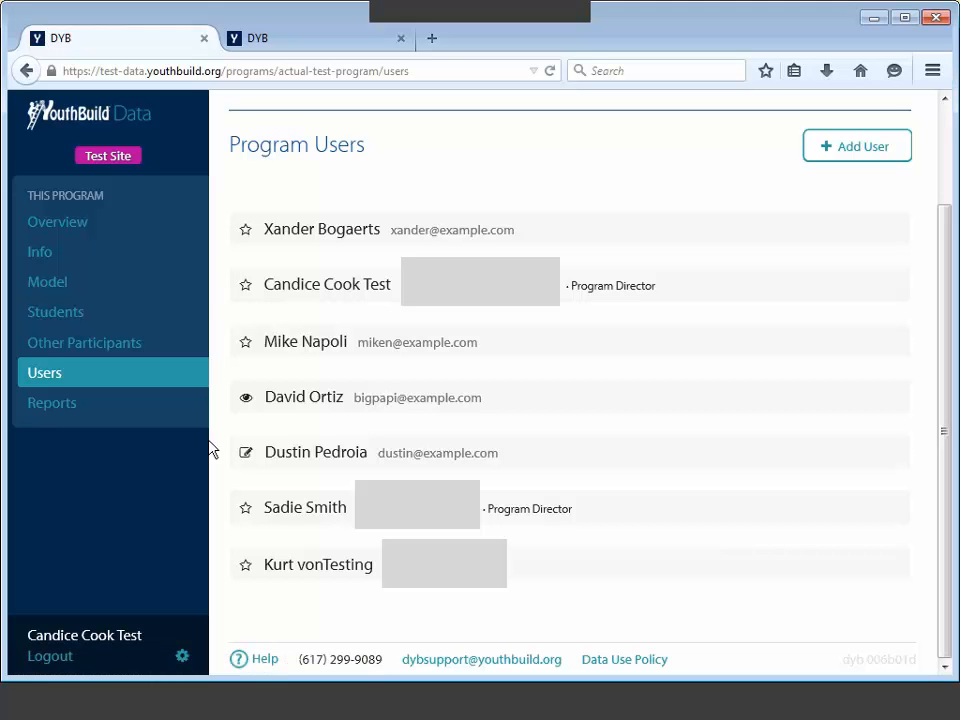
Step: Open My Account in edit mode, cancel without changes, then switch to the live-site login tab
click(182, 658)
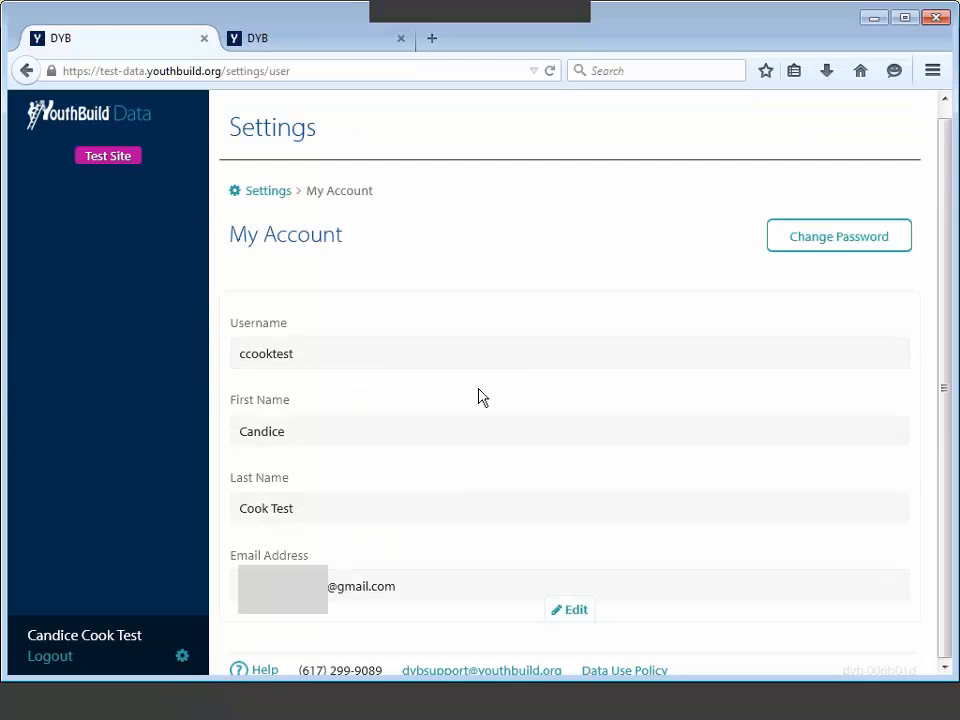
scroll(480, 396, down, 1)
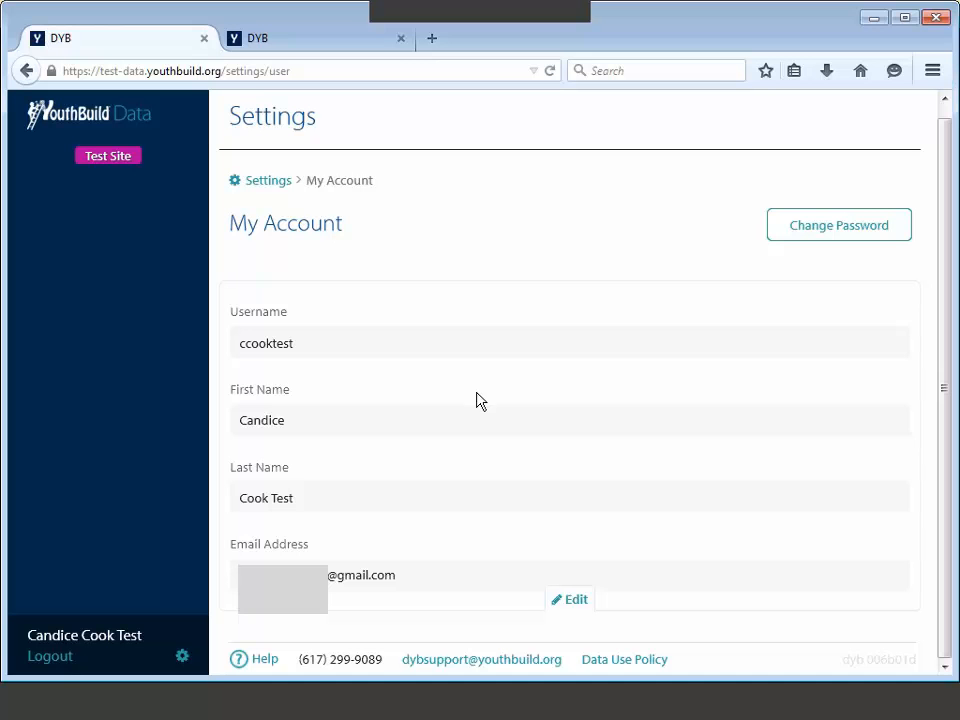
click(407, 350)
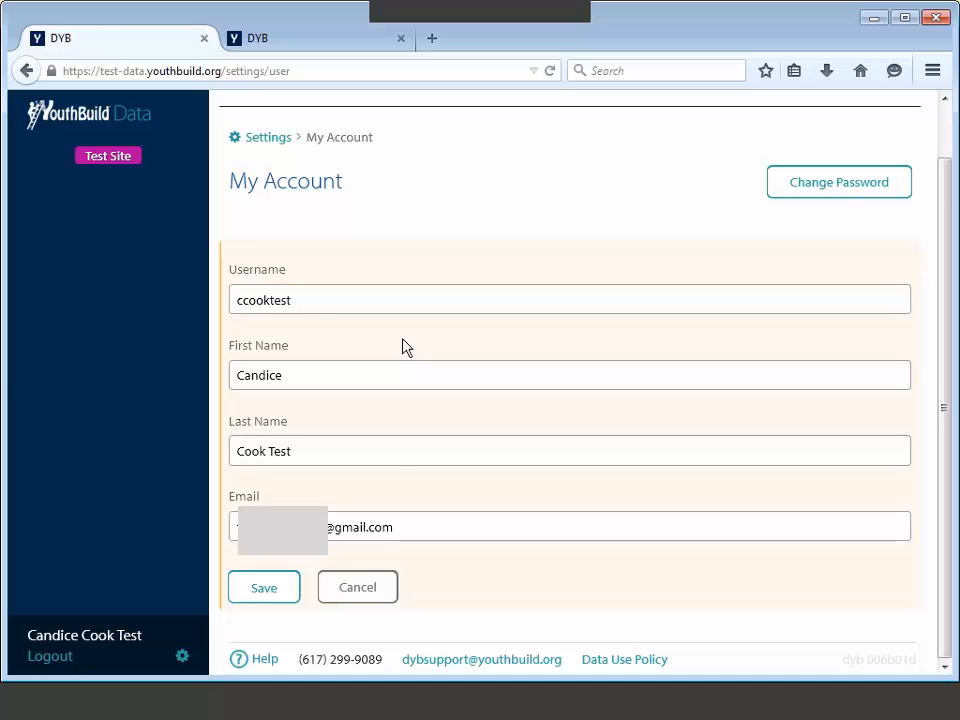
click(390, 302)
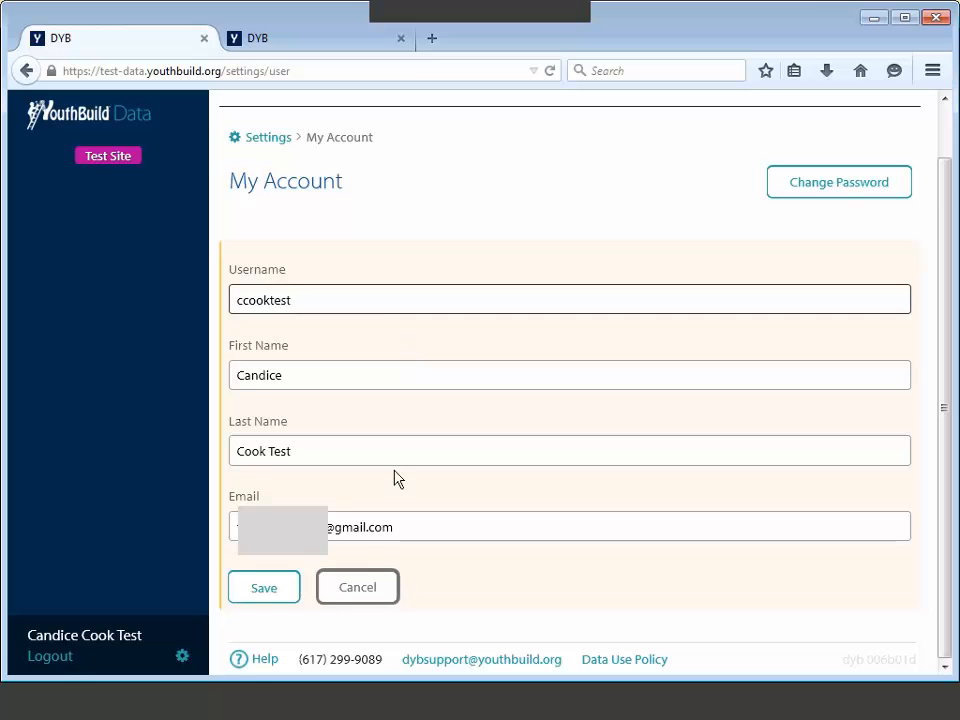
click(372, 590)
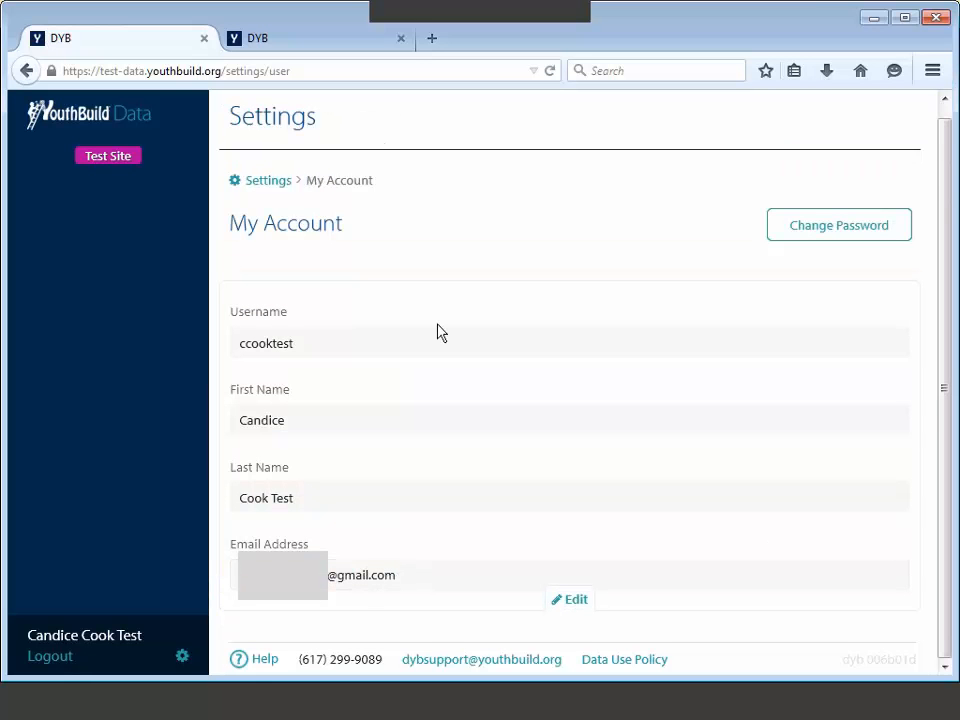
click(330, 38)
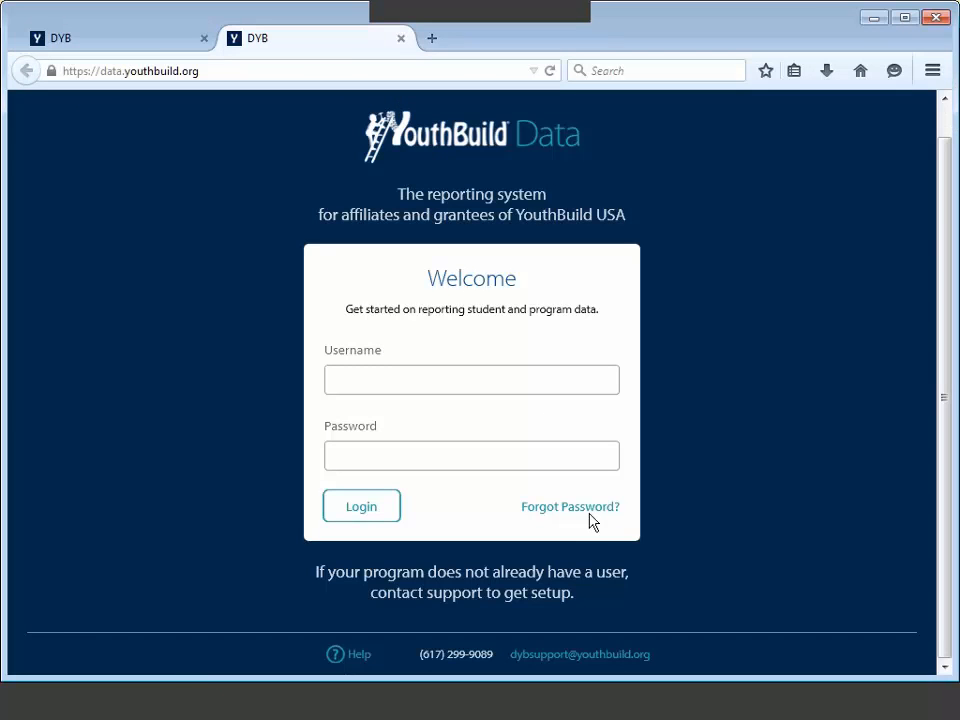
Step: Return to the first tab and go Back to the seven-user Program Users list
click(150, 47)
mouse_move(463, 261)
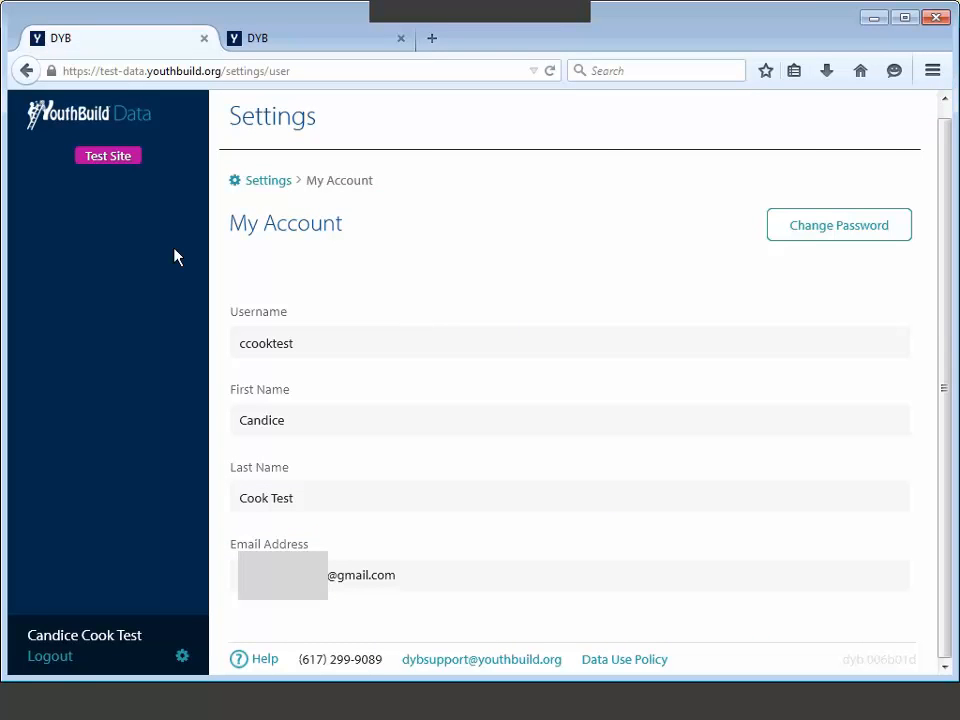
click(26, 70)
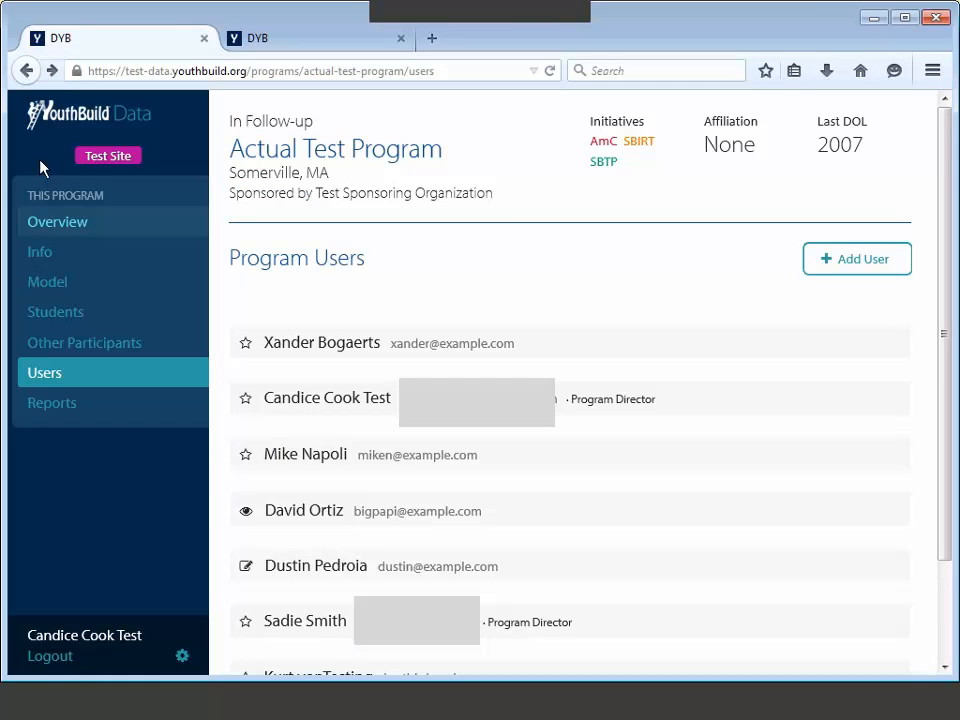
Step: Open Overview to see 5 active students and 15 in follow-up with one issue
click(105, 224)
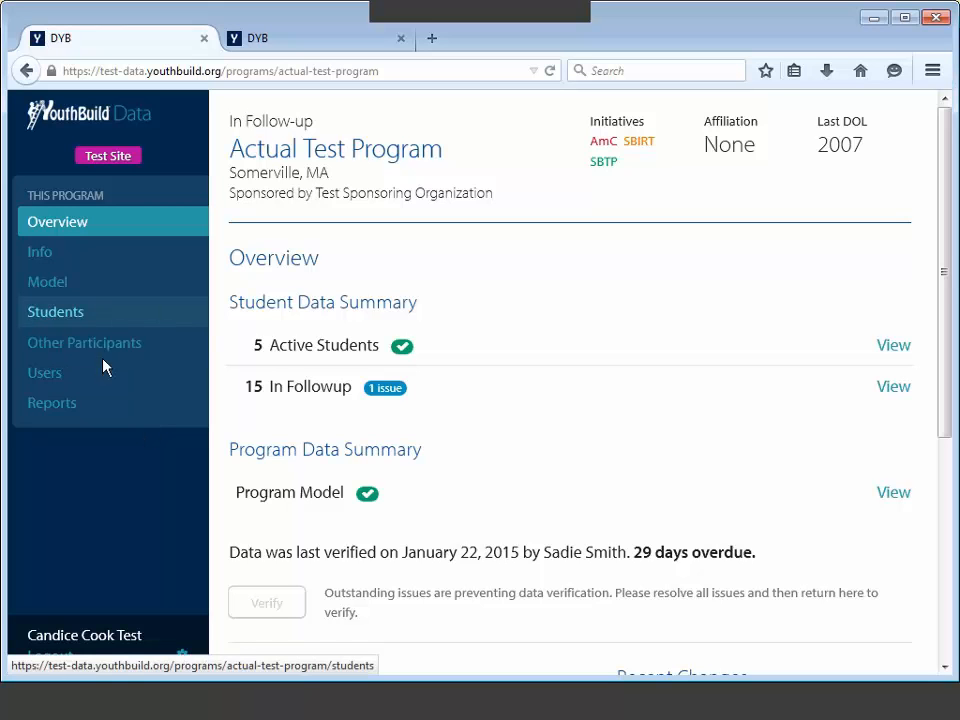
Step: Open the Actual Test Program's Students list and scroll through all 22 students
click(56, 312)
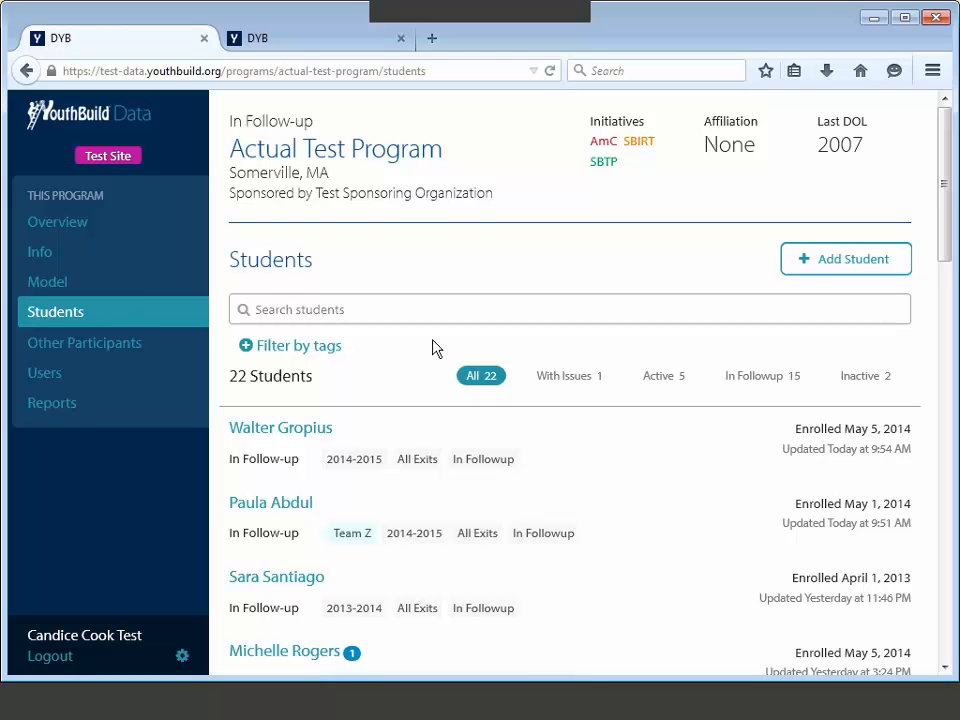
scroll(600, 499, down, 1)
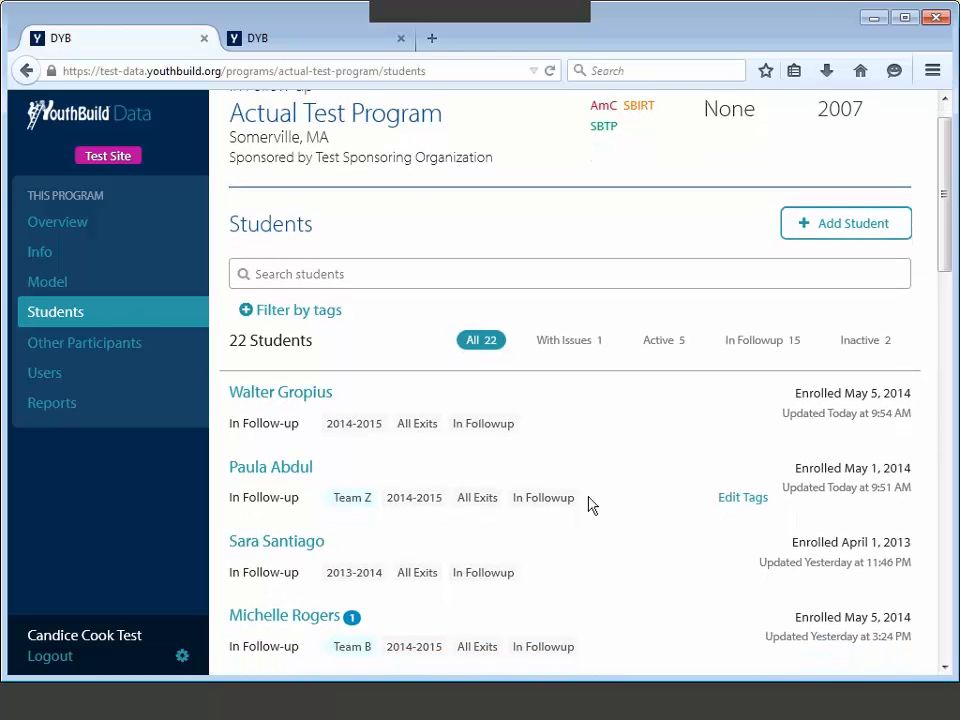
scroll(589, 506, down, 1)
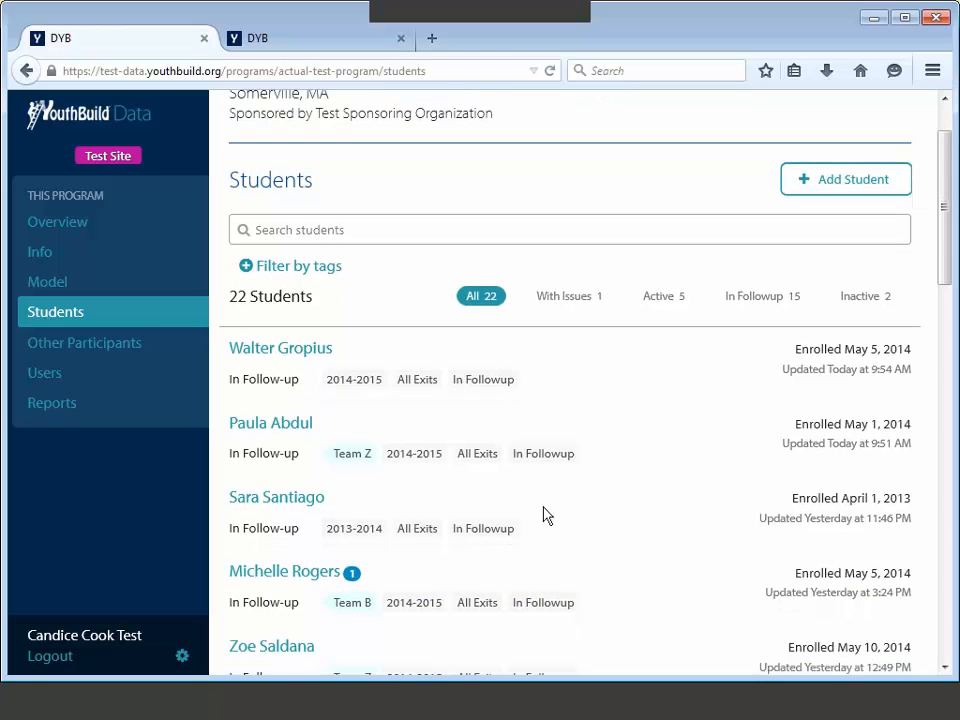
scroll(547, 515, down, 1)
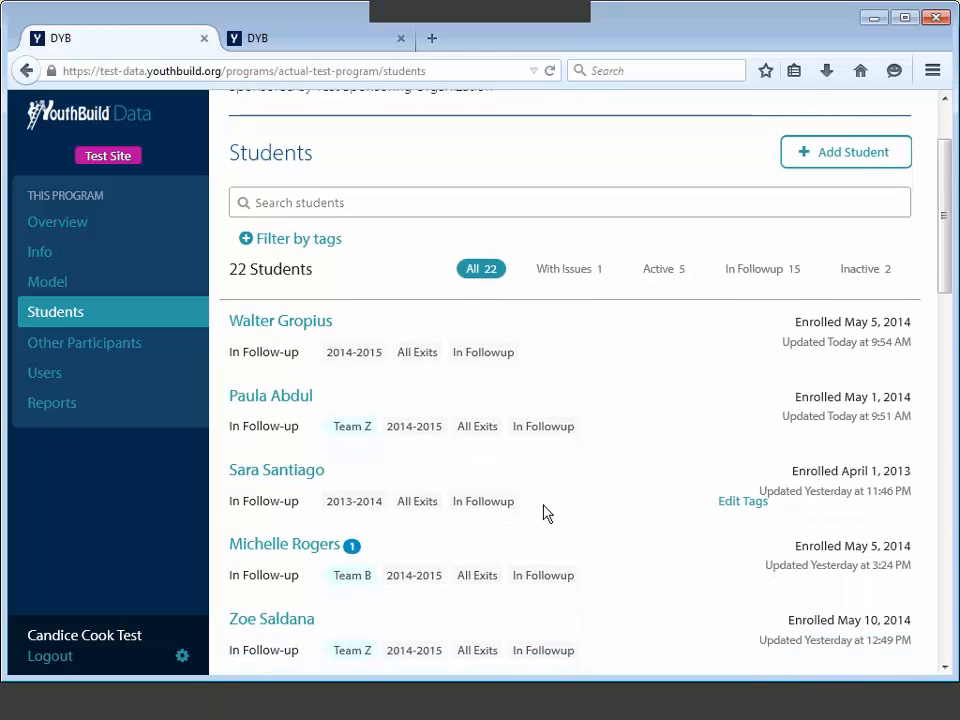
scroll(547, 515, up, 2)
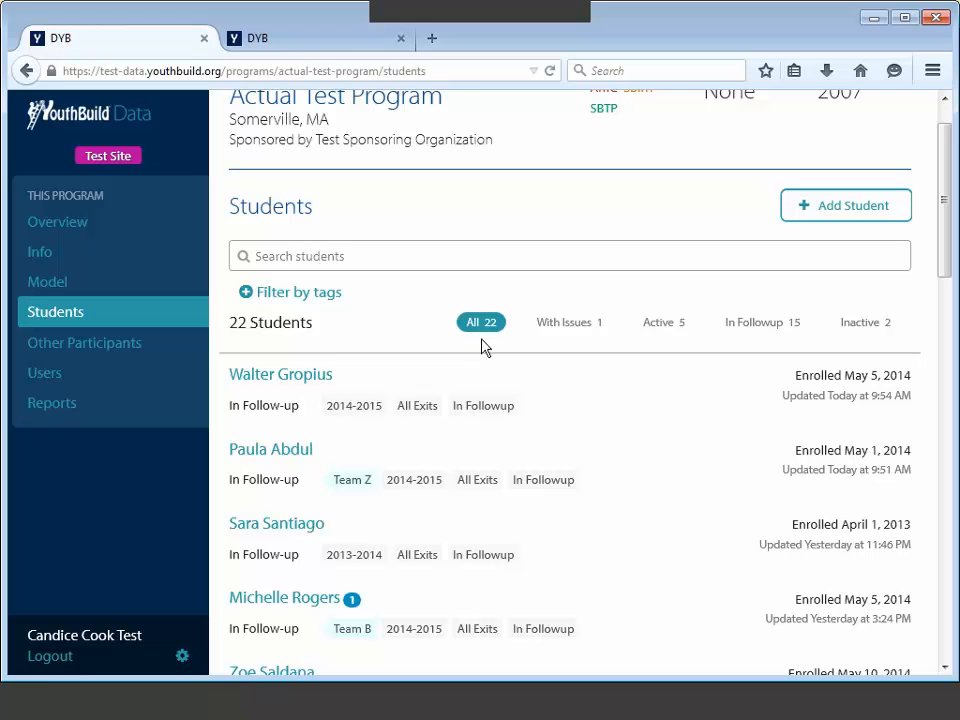
click(546, 332)
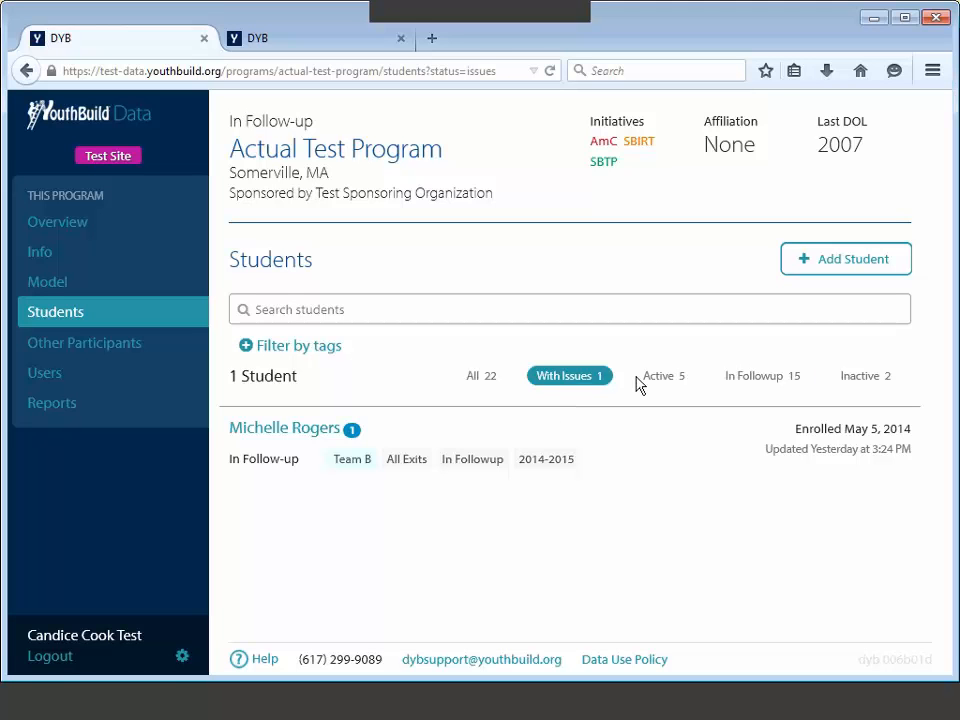
click(753, 384)
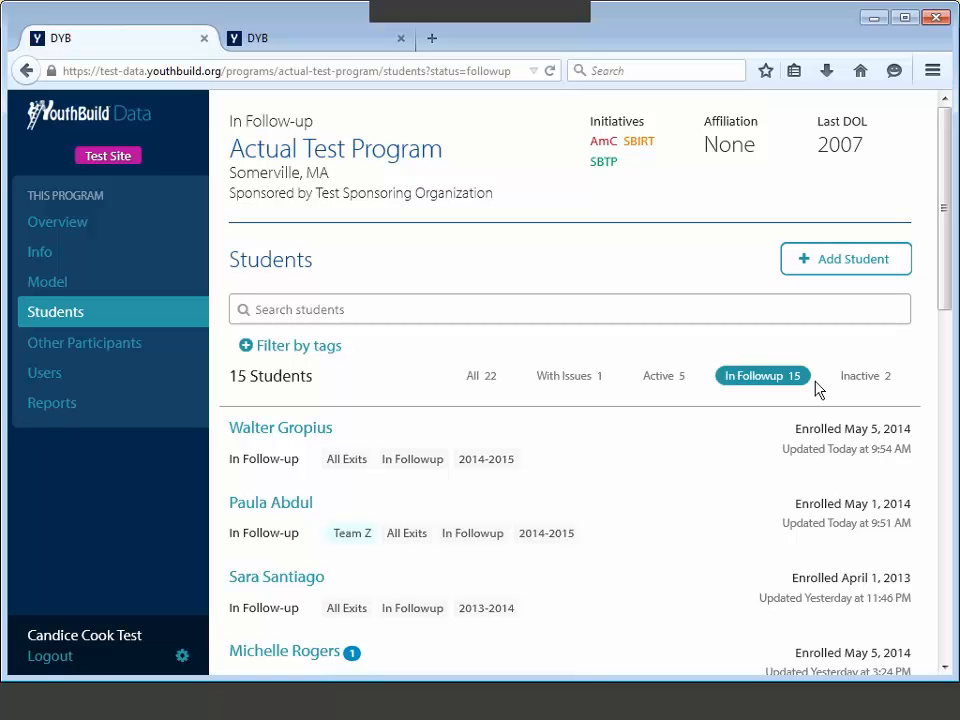
click(857, 377)
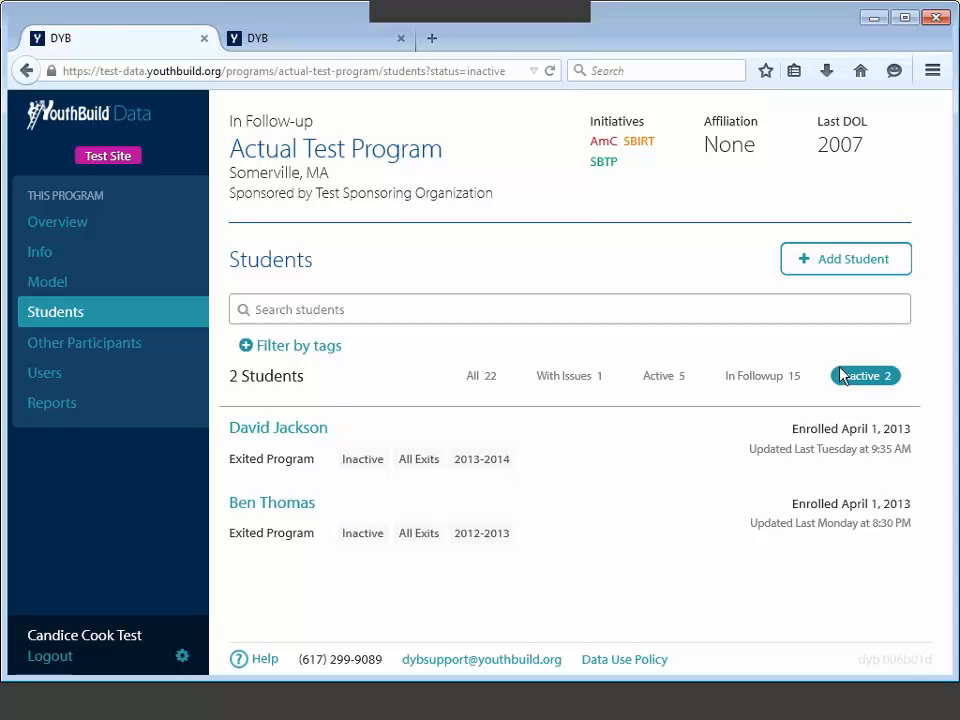
click(438, 310)
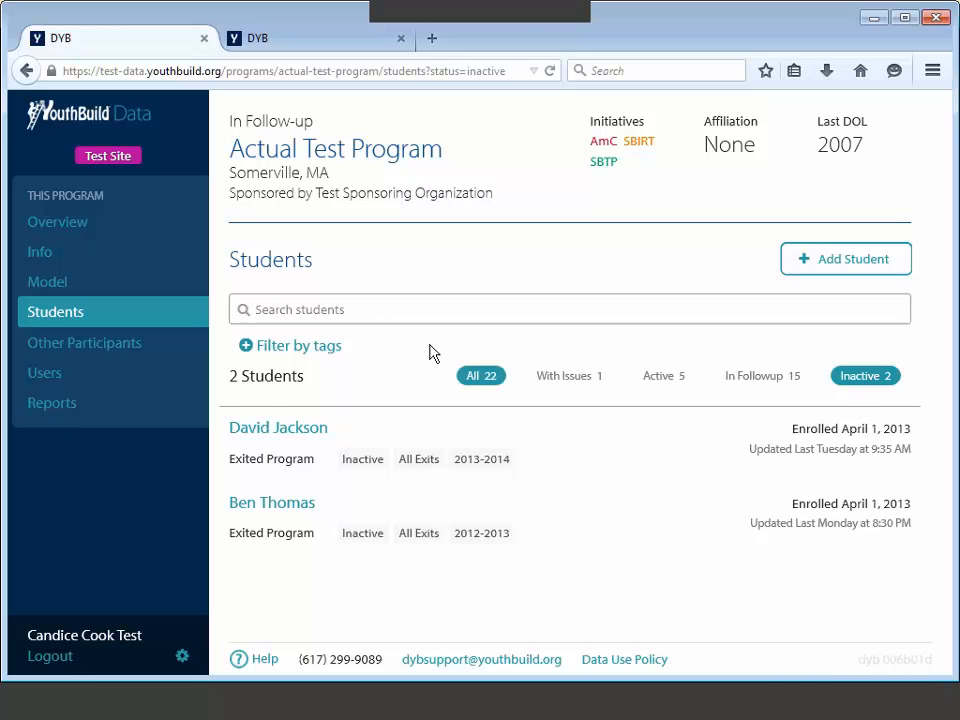
click(480, 377)
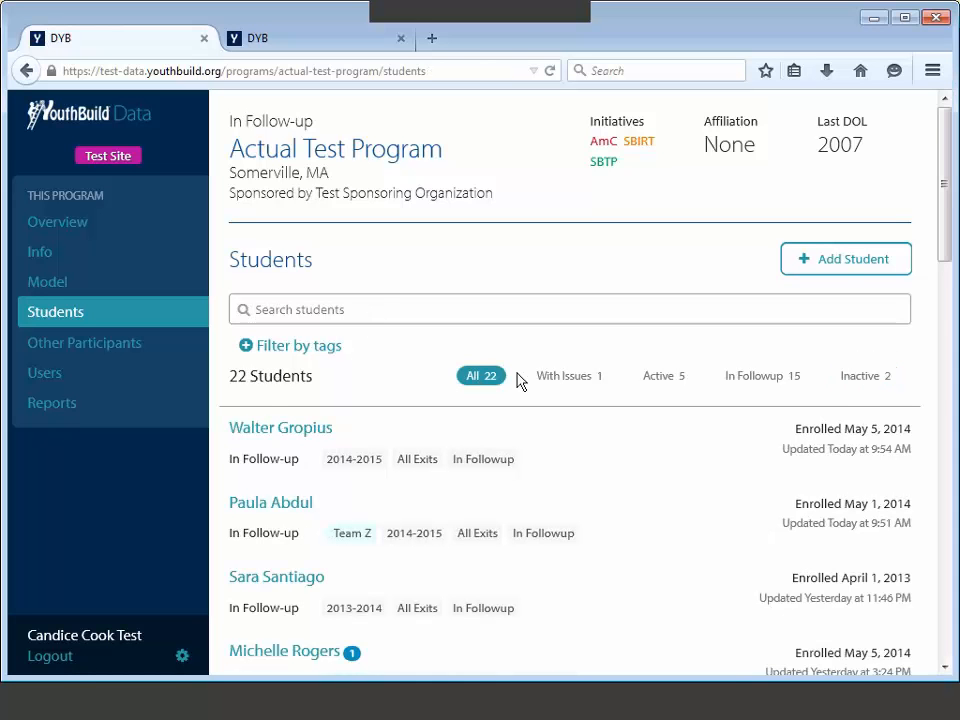
Step: Start adding a new student and enter the student's full name
click(842, 266)
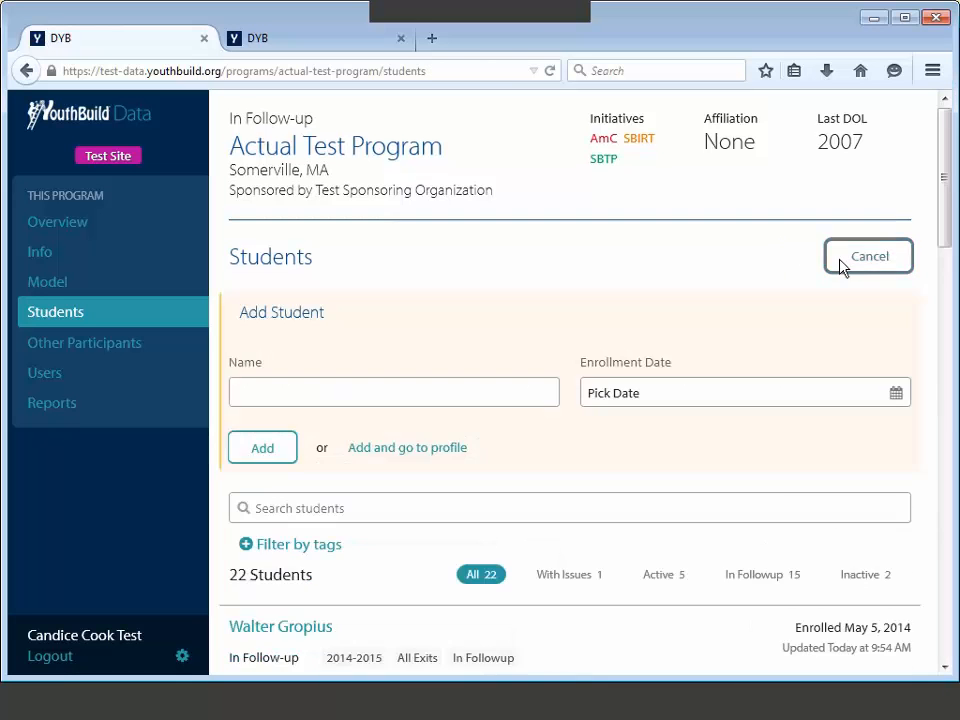
click(435, 396)
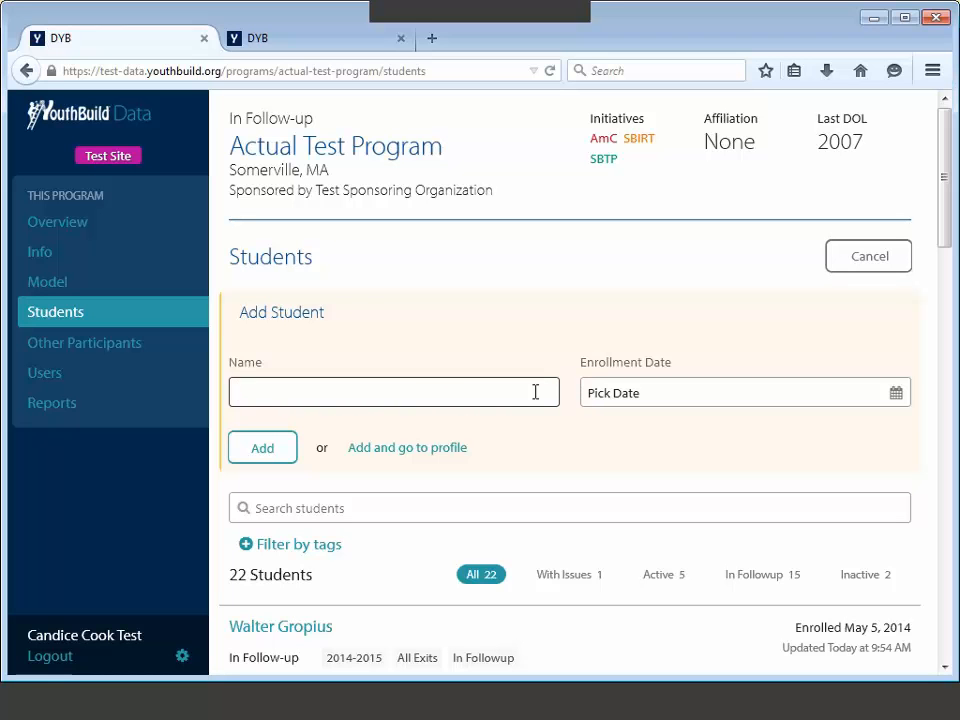
text(Sofia Vergara)
Step: Set the enrollment date to 5/1/2014 (May 1, 2014)
click(594, 394)
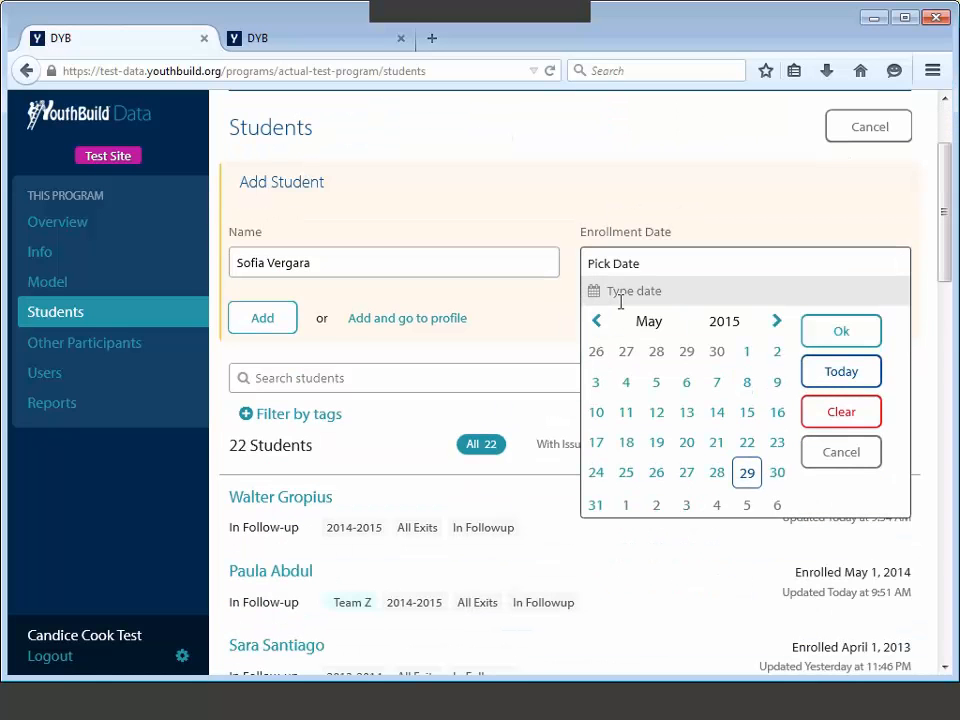
text(5/1/2014)
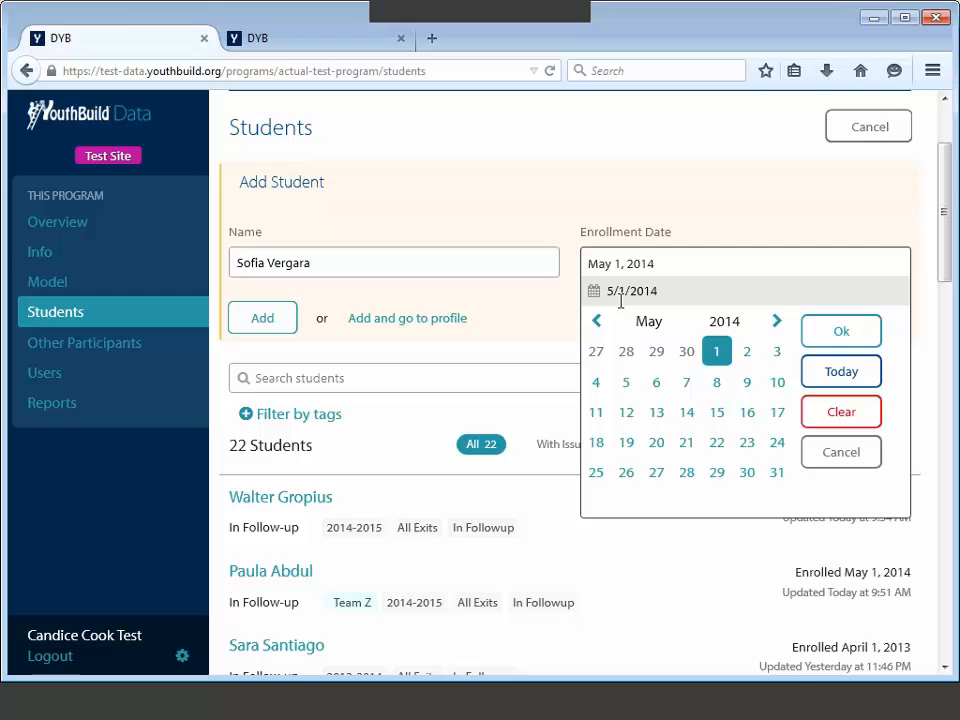
click(818, 333)
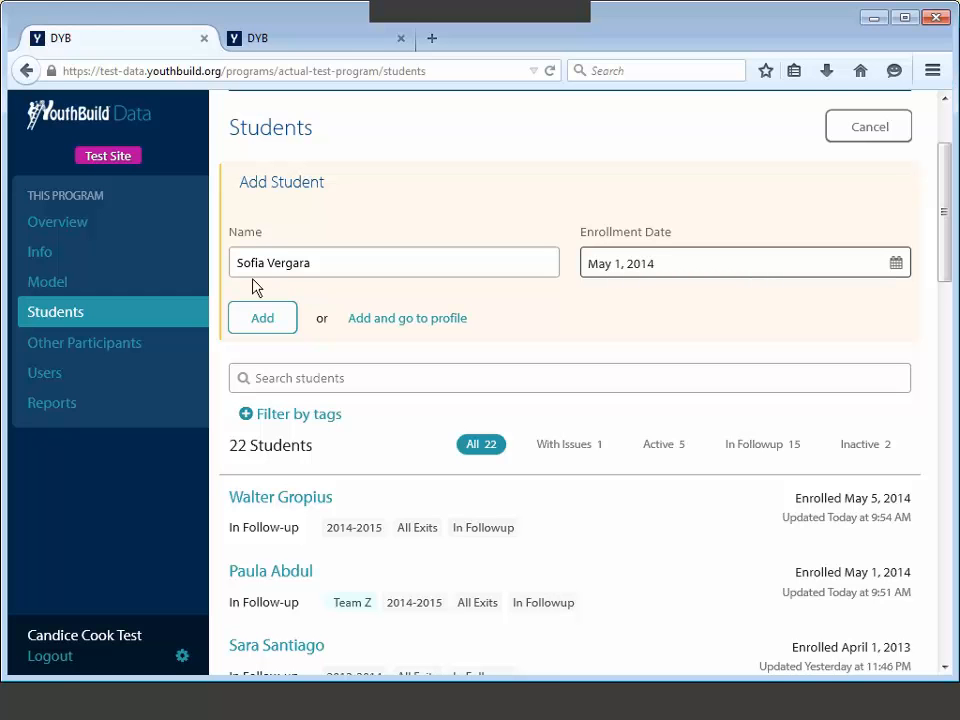
Step: Add the student to the program, bringing the list to 23 students
click(259, 319)
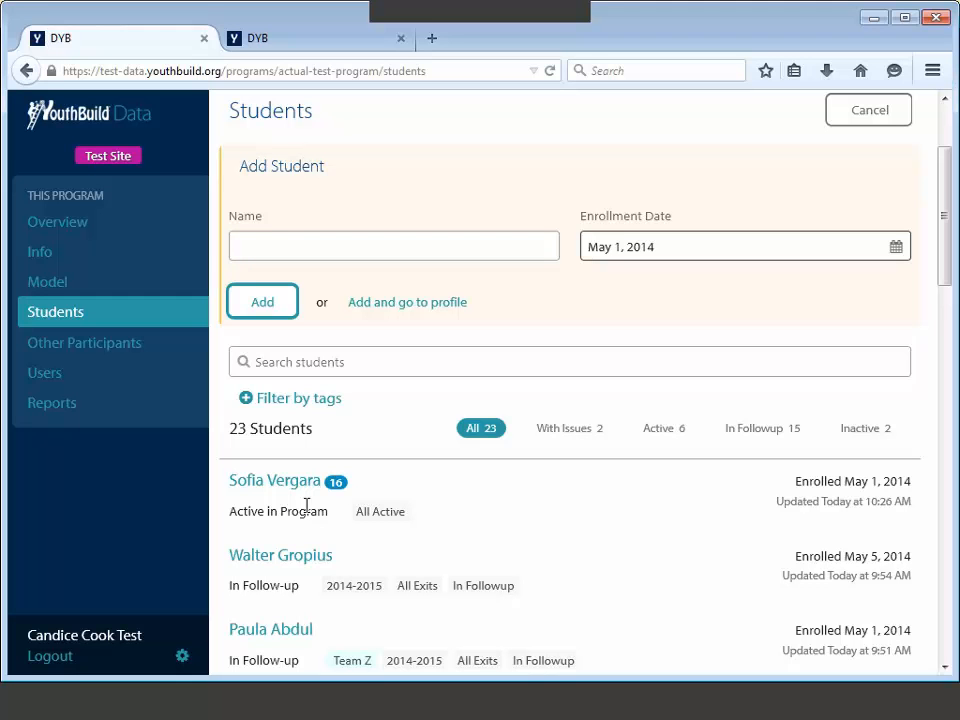
Step: Open the new student's Overview, which flags 14 profile and 2 education issues
click(283, 490)
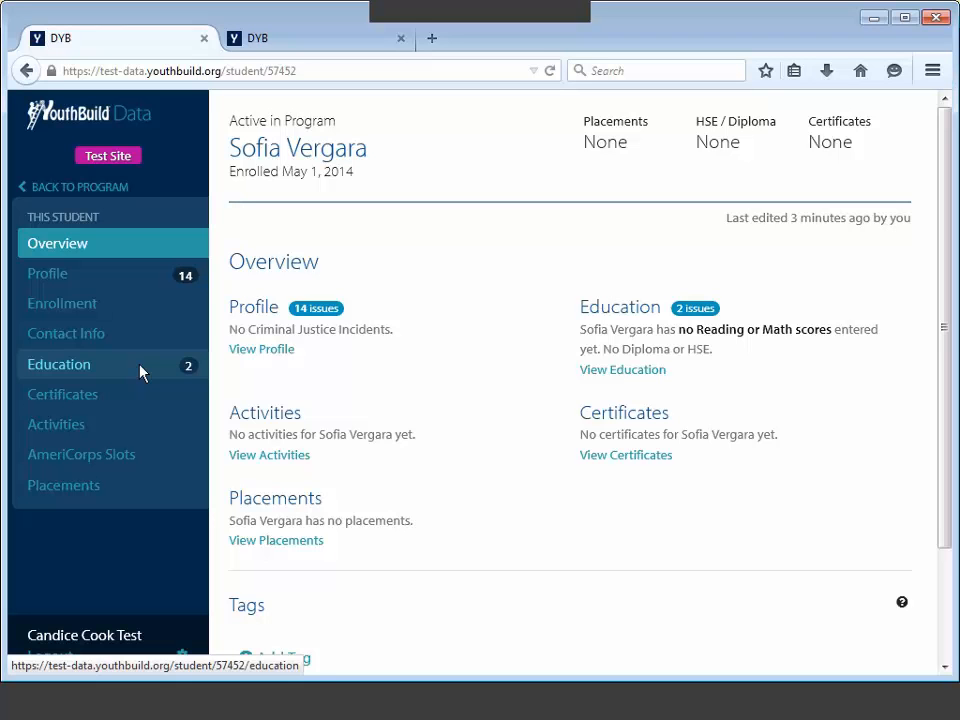
key(Tab)
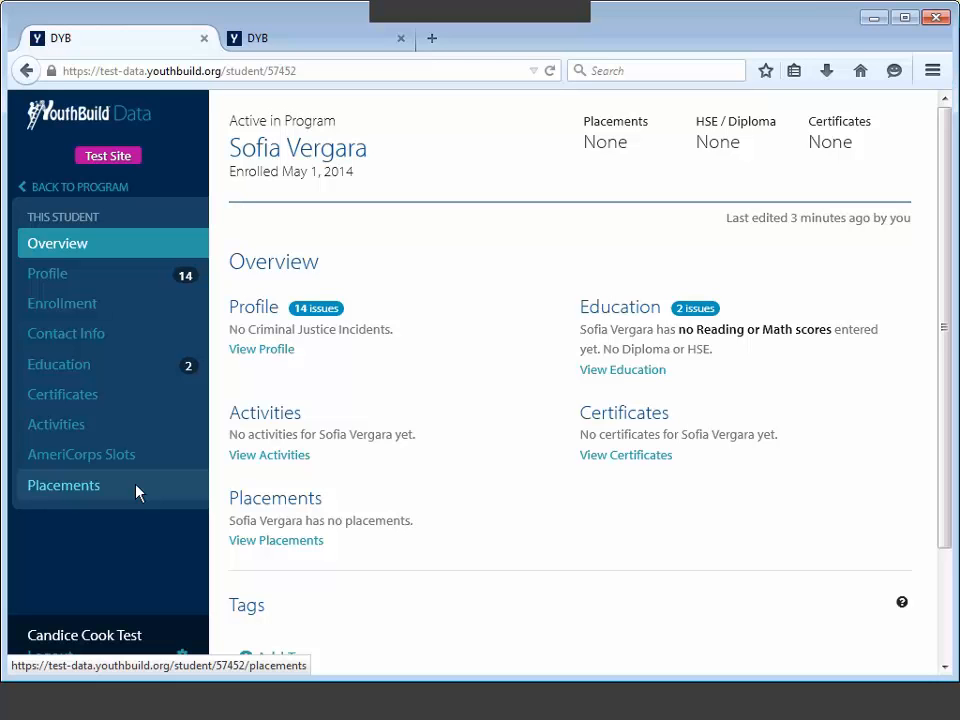
Step: Go to the student's Profile page and scroll down to the sex, birth date and race questions
click(141, 285)
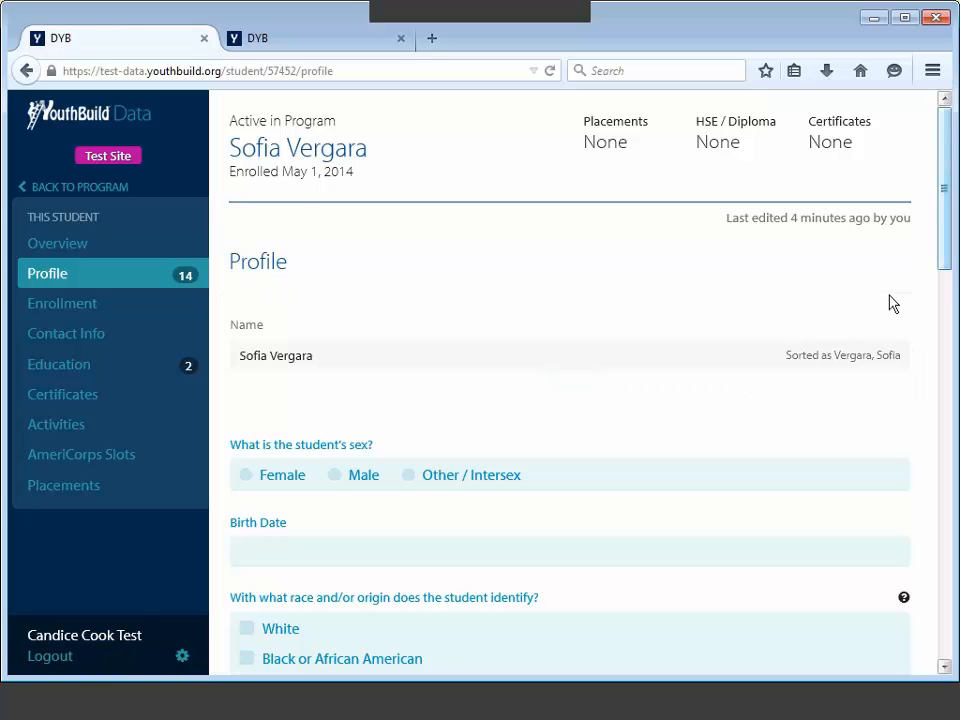
scroll(937, 261, down, 2)
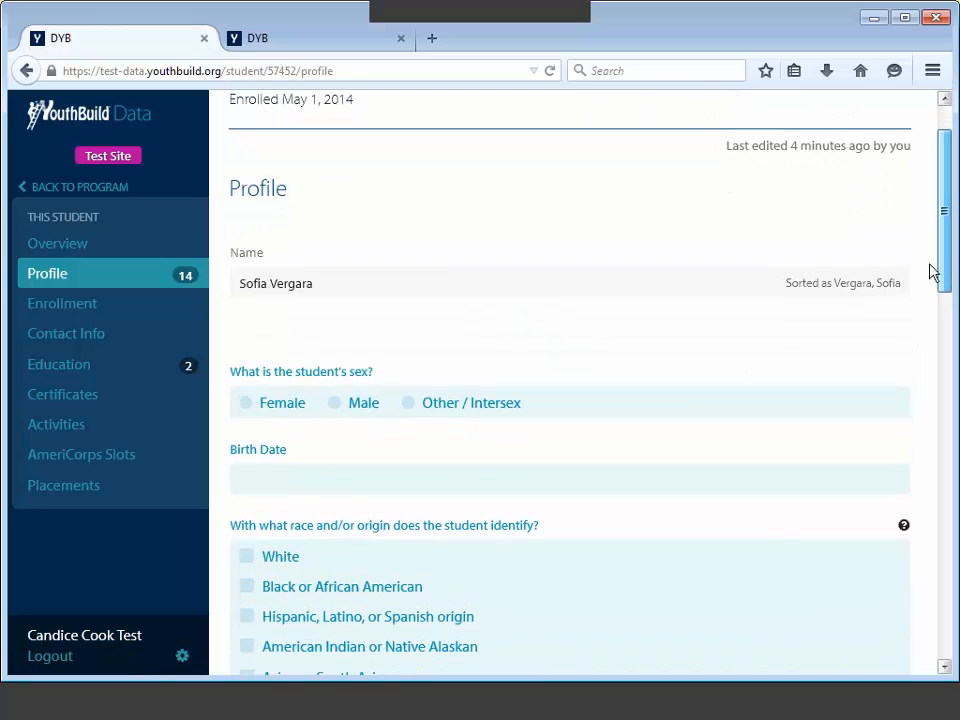
scroll(929, 271, down, 3)
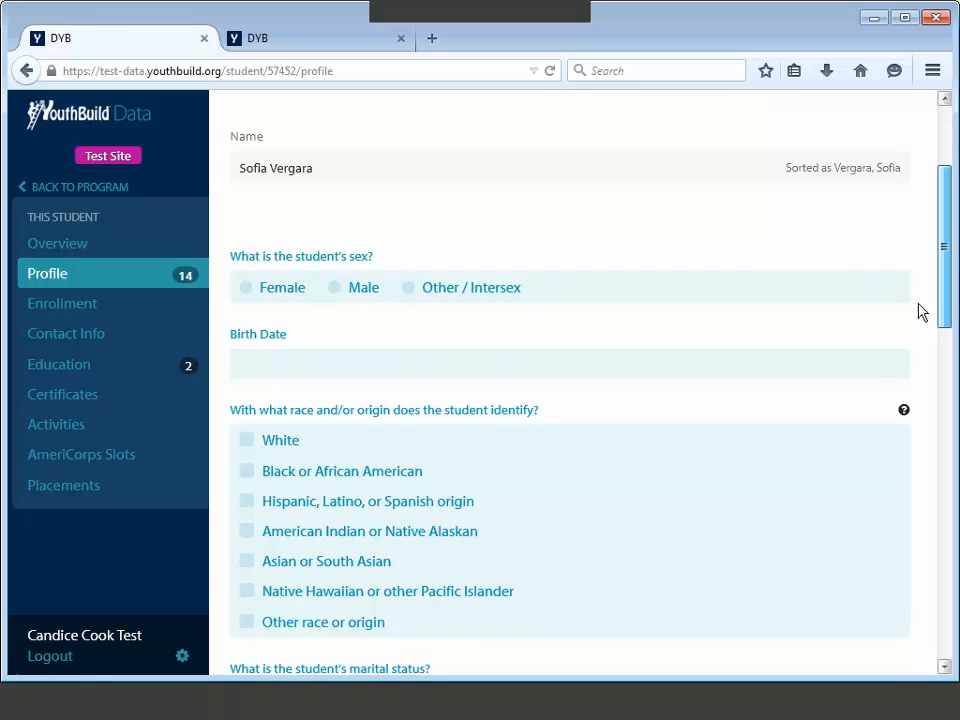
scroll(920, 312, down, 2)
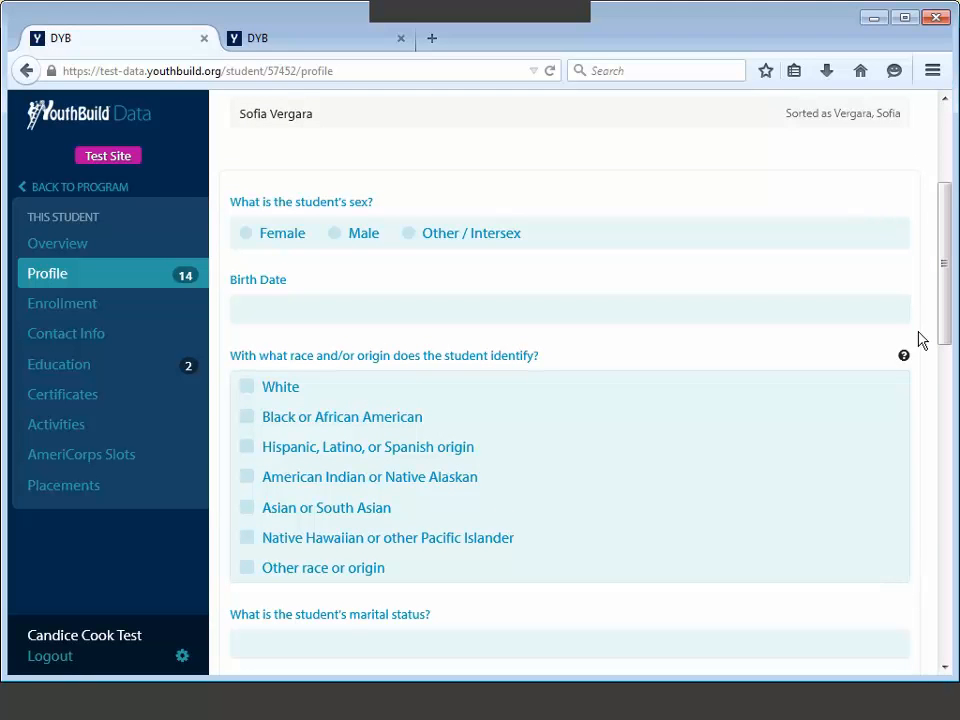
Step: Edit the sex, birth date and race section and mark the student as Female
click(548, 243)
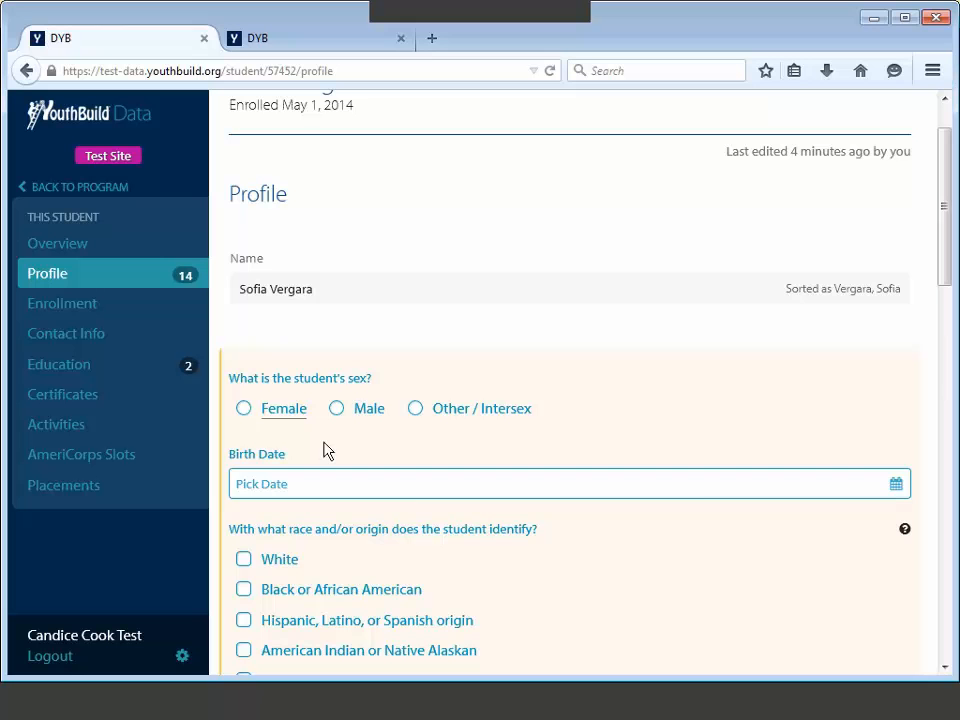
click(244, 409)
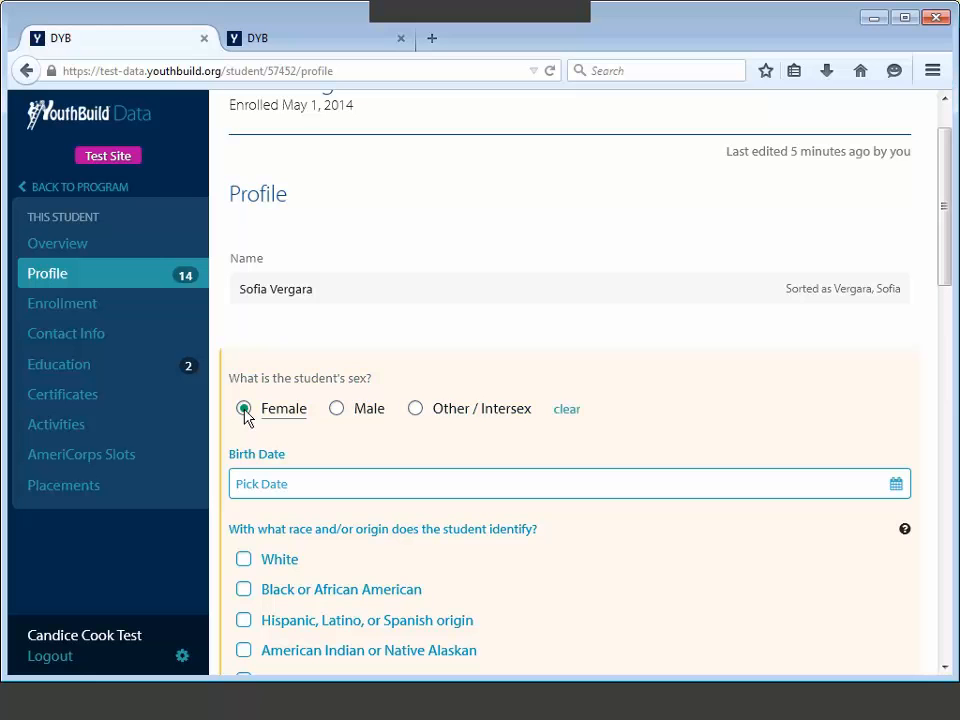
click(566, 410)
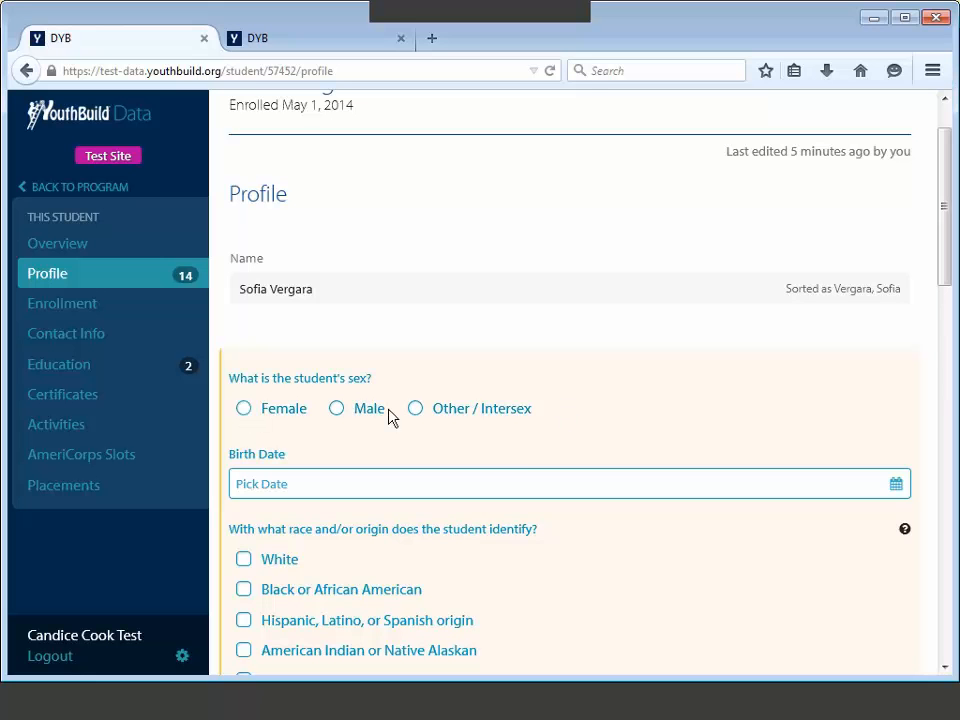
click(245, 409)
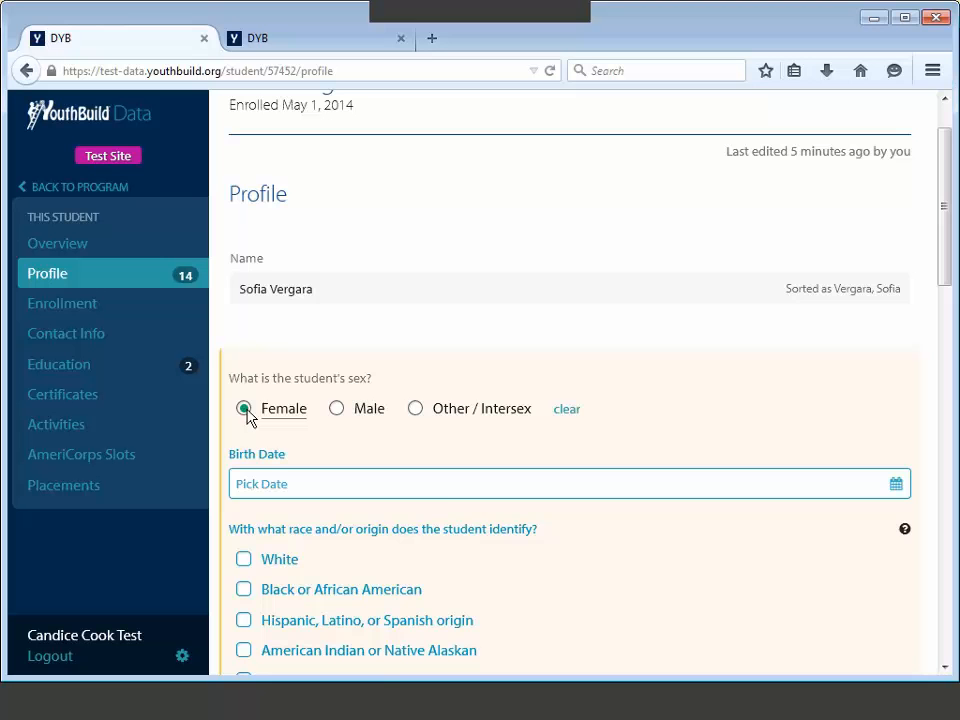
Step: Enter the birth date 3/5/1995 (March 5, 1995)
click(287, 483)
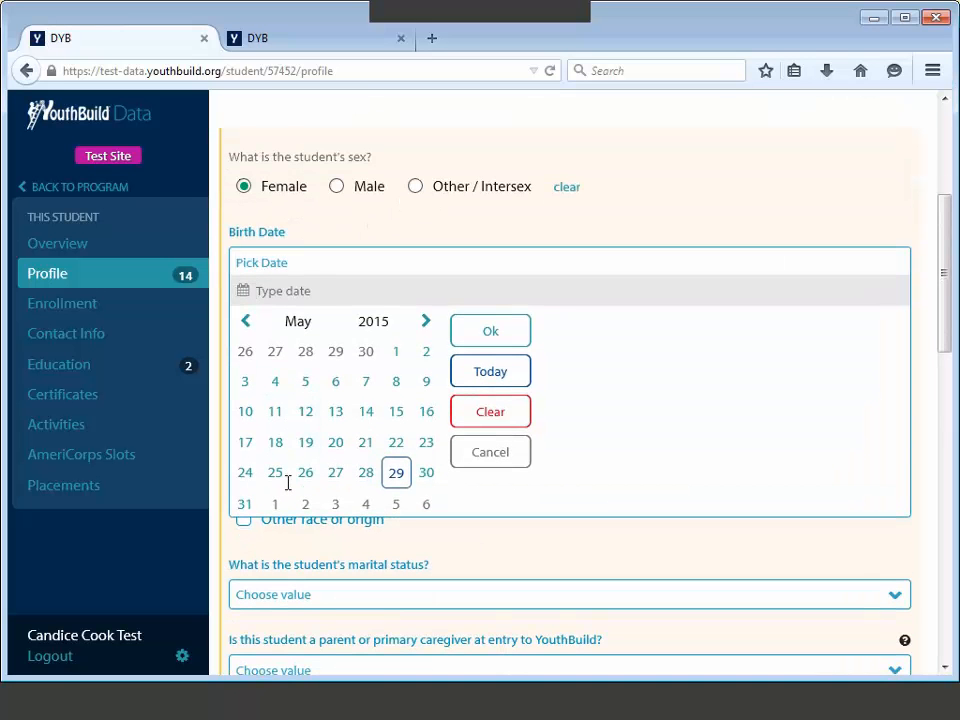
click(324, 291)
text(3/5/1995)
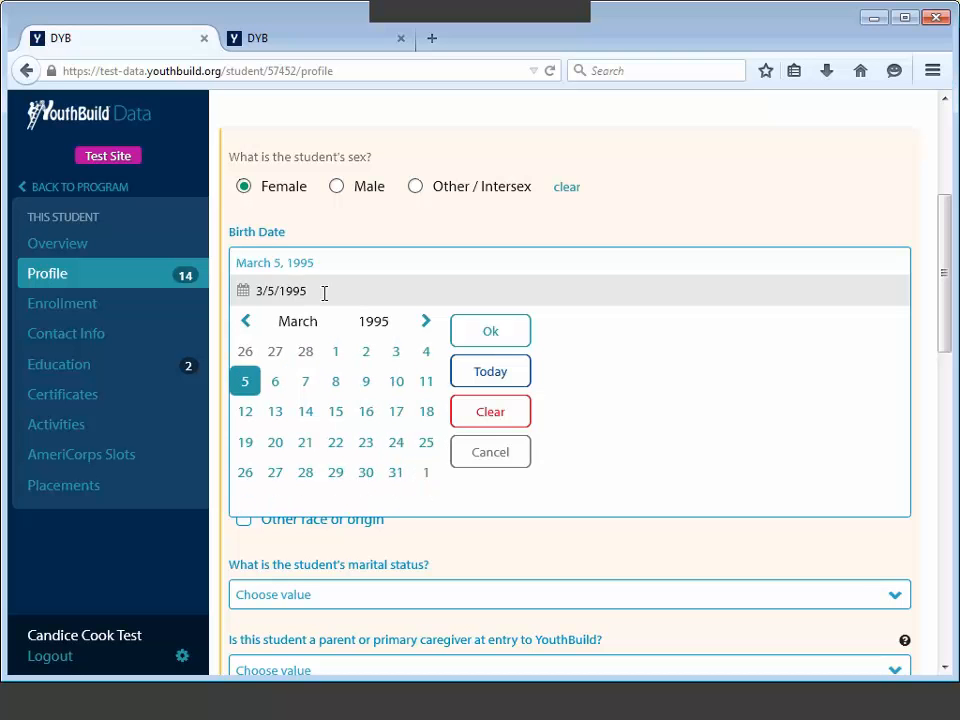
click(489, 337)
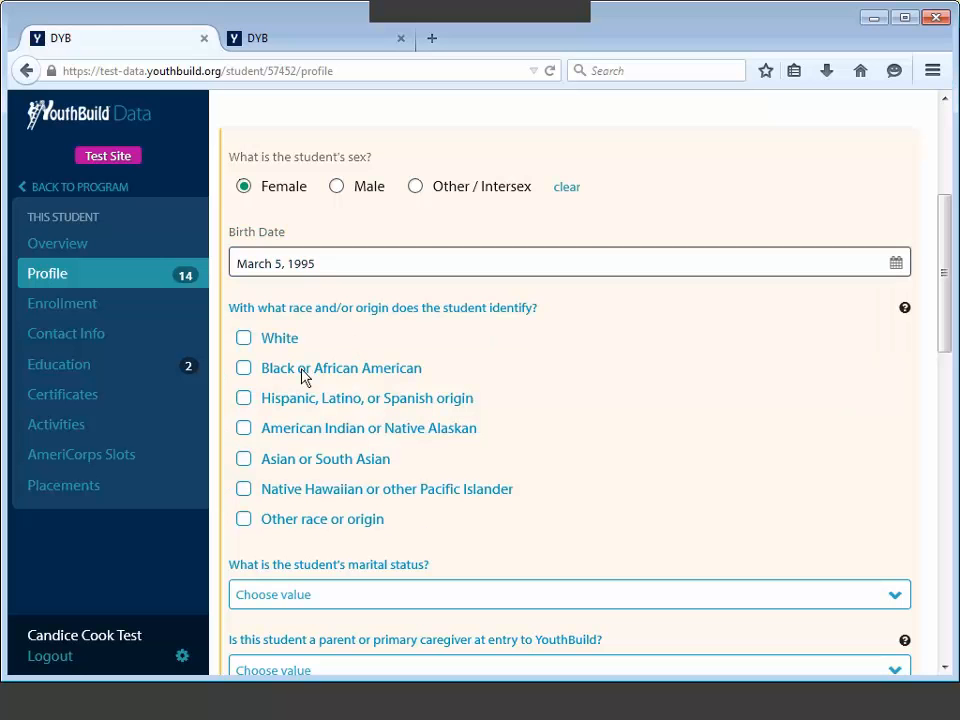
Step: Mark the student as Hispanic, Latino or Spanish origin with marital status Single
click(244, 399)
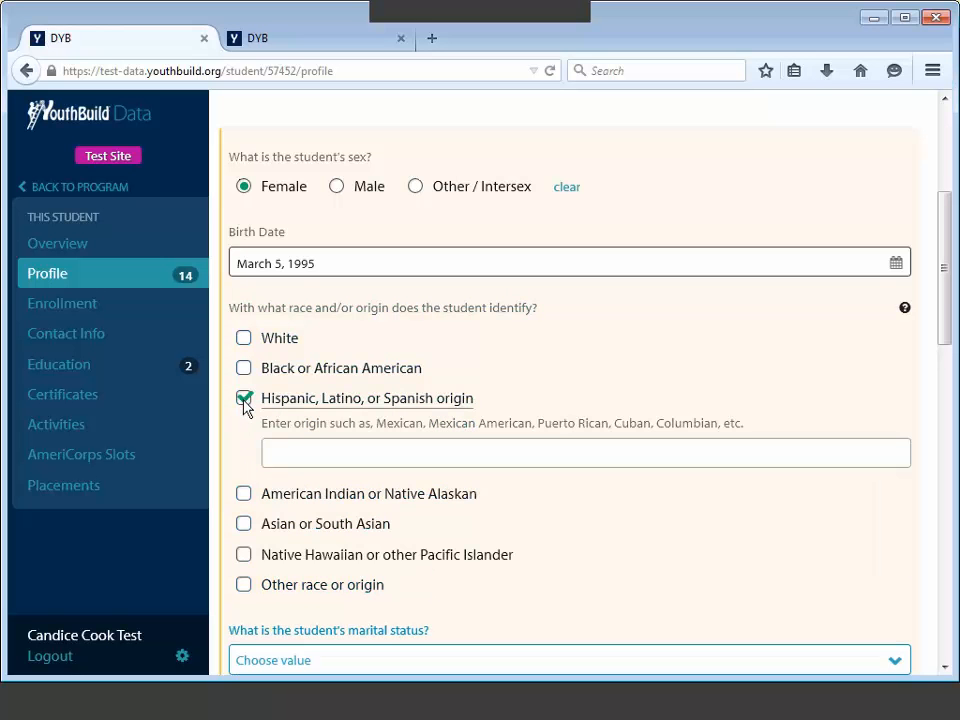
scroll(253, 396, down, 1)
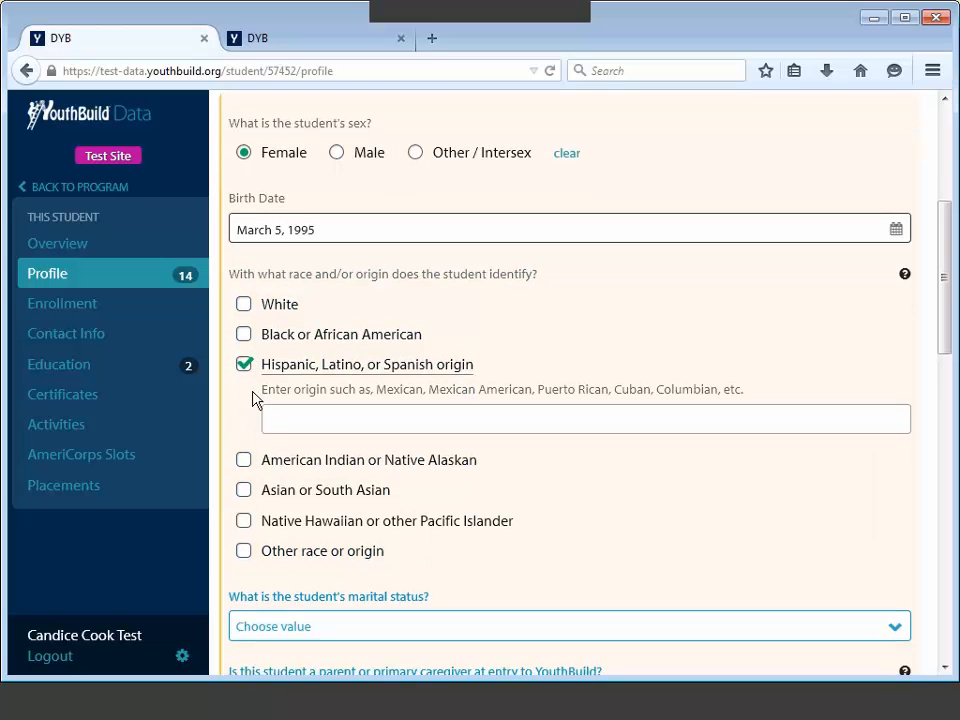
click(244, 303)
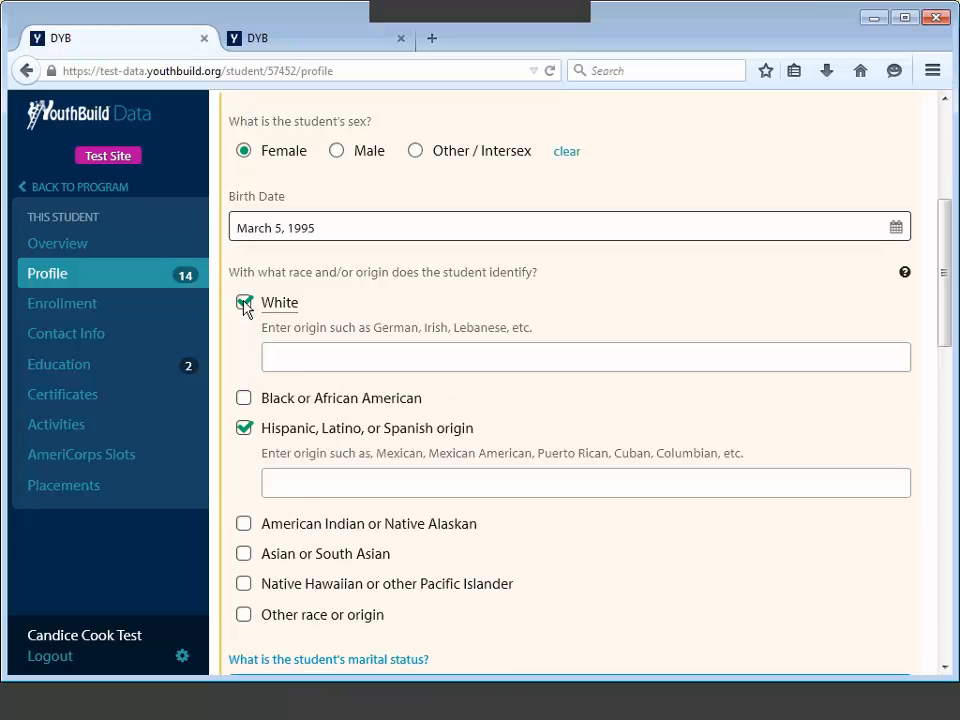
click(244, 303)
scroll(319, 403, down, 4)
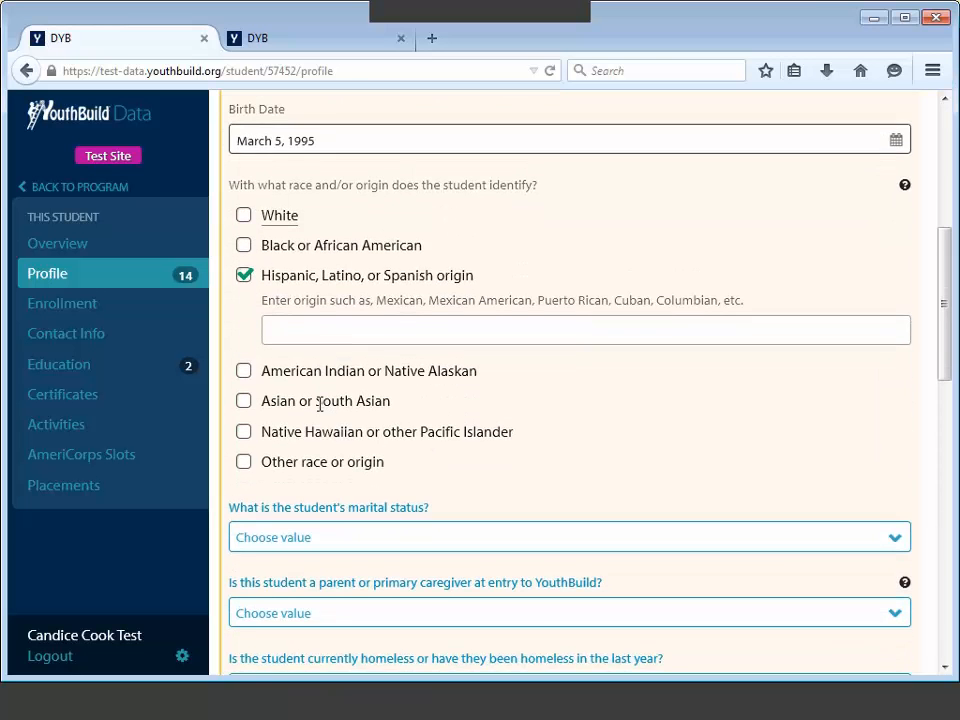
scroll(307, 408, down, 1)
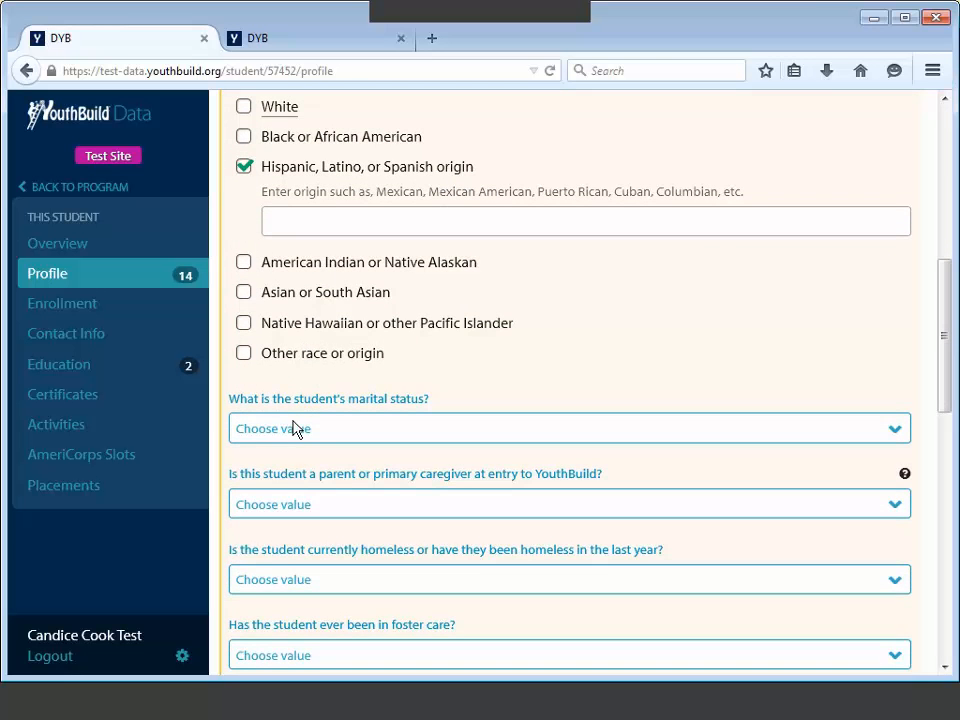
click(296, 428)
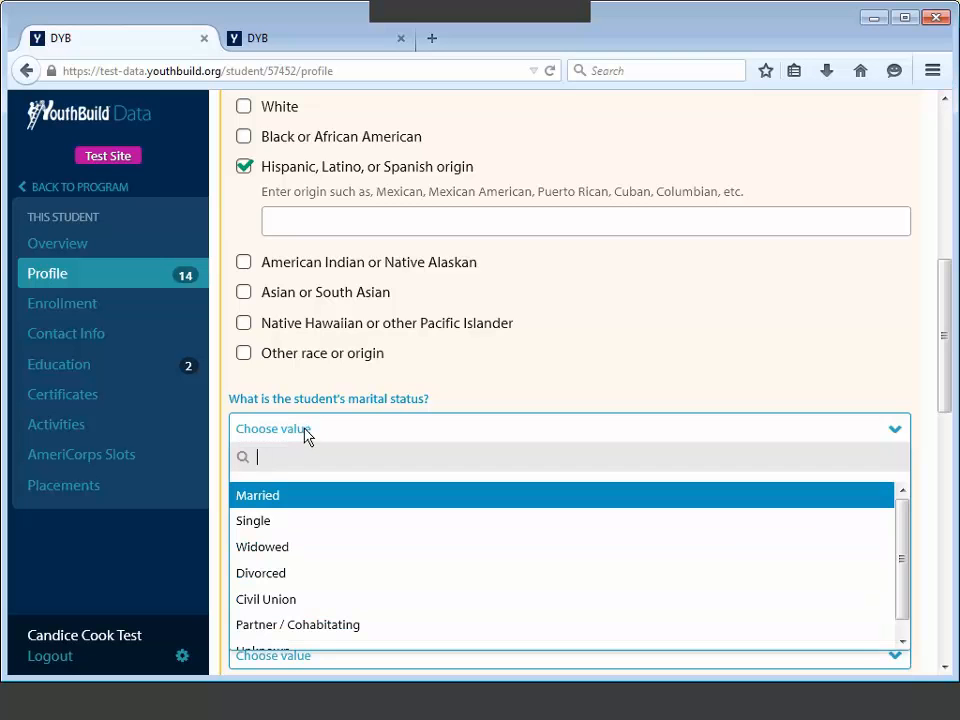
click(279, 519)
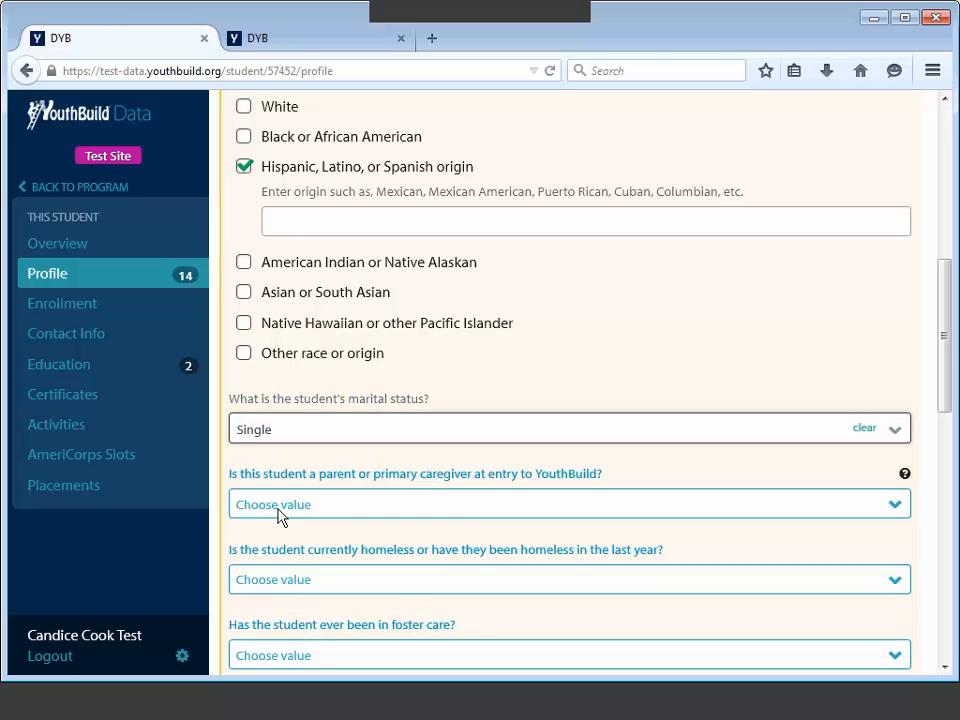
Step: Answer Neither for parent or caregiver and Unknown for homelessness status
click(281, 510)
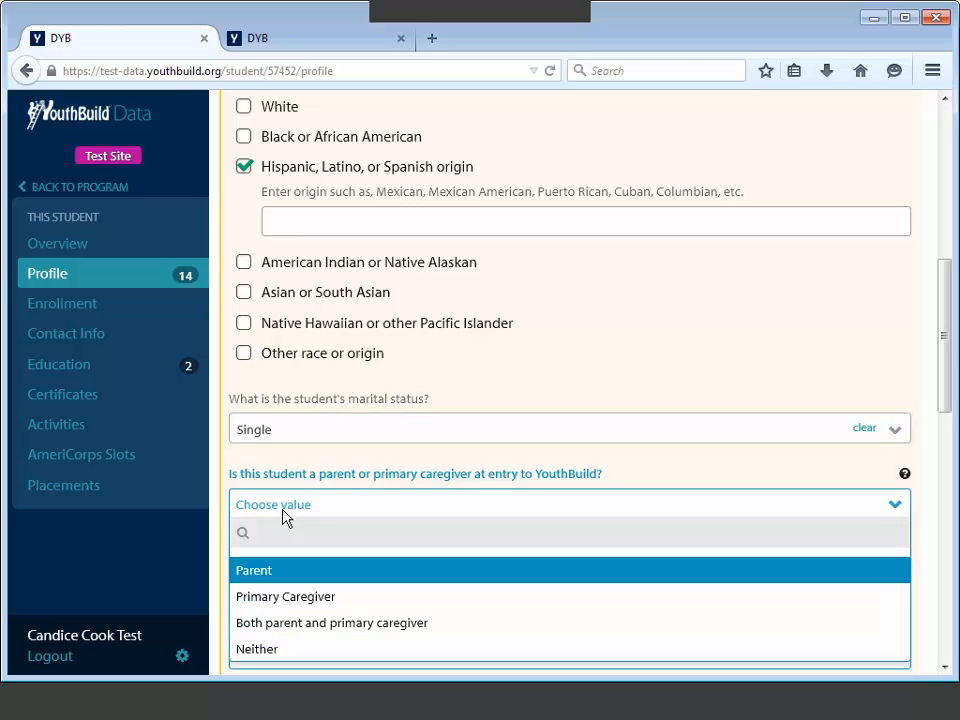
scroll(284, 515, down, 1)
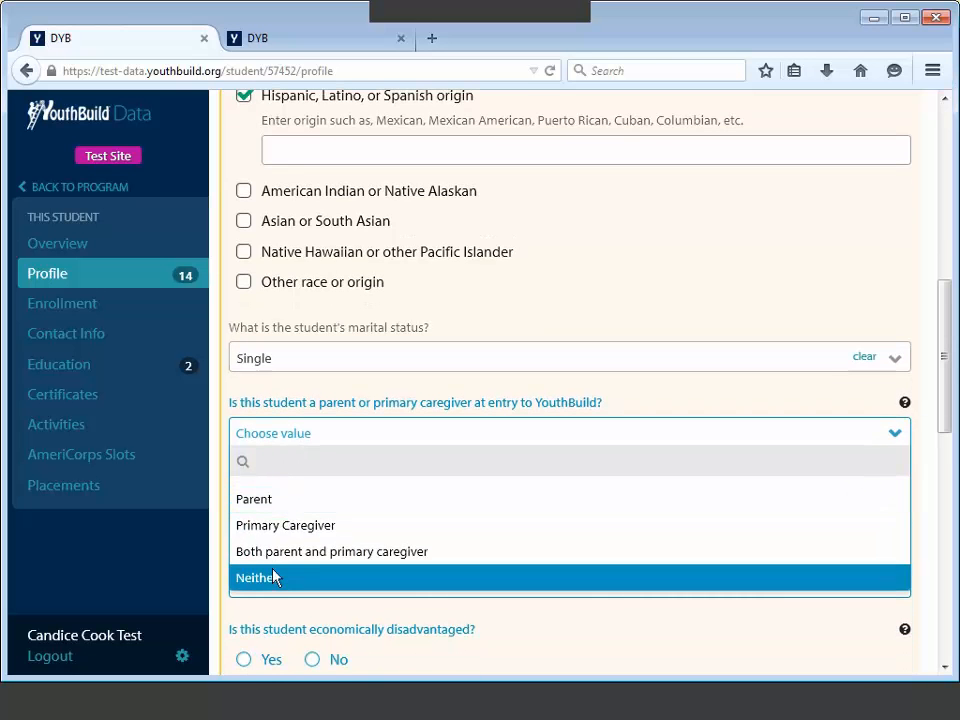
click(274, 576)
click(279, 518)
key(Down)
key(Down)
key(Down)
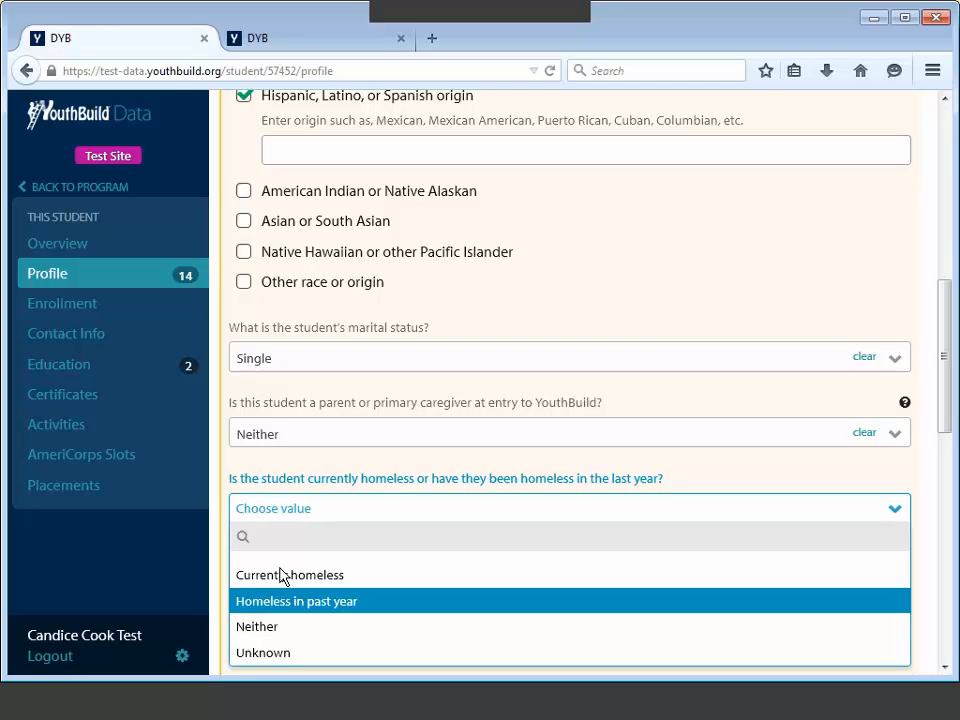
click(289, 653)
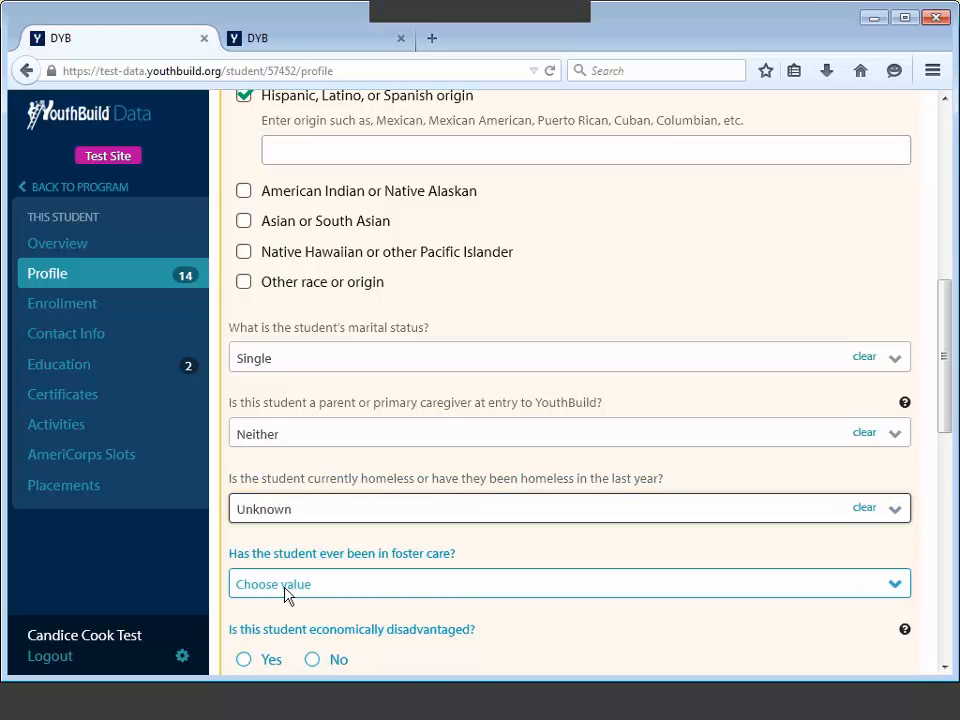
Step: Set aged out of foster care, No for economically disadvantaged and English learner, Unknown prior employment
scroll(284, 587, down, 2)
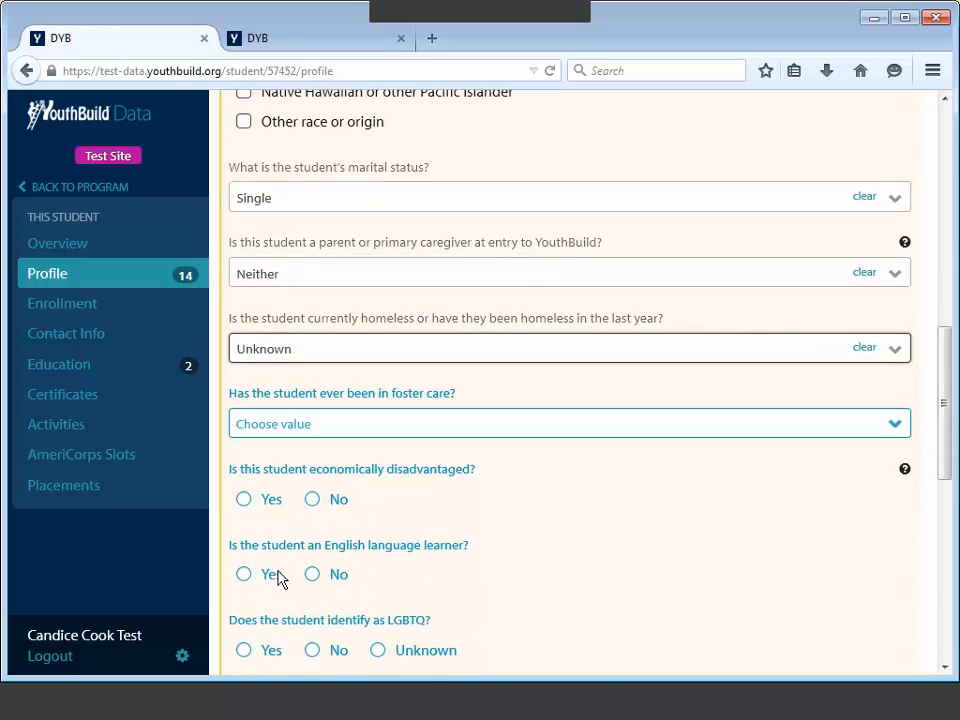
click(265, 430)
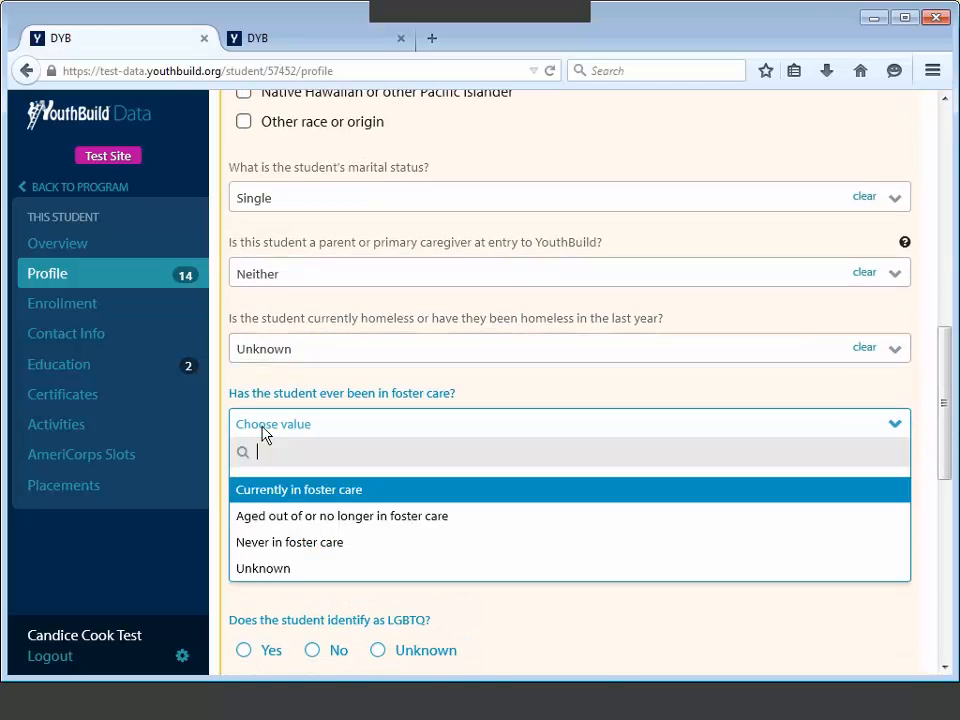
click(275, 519)
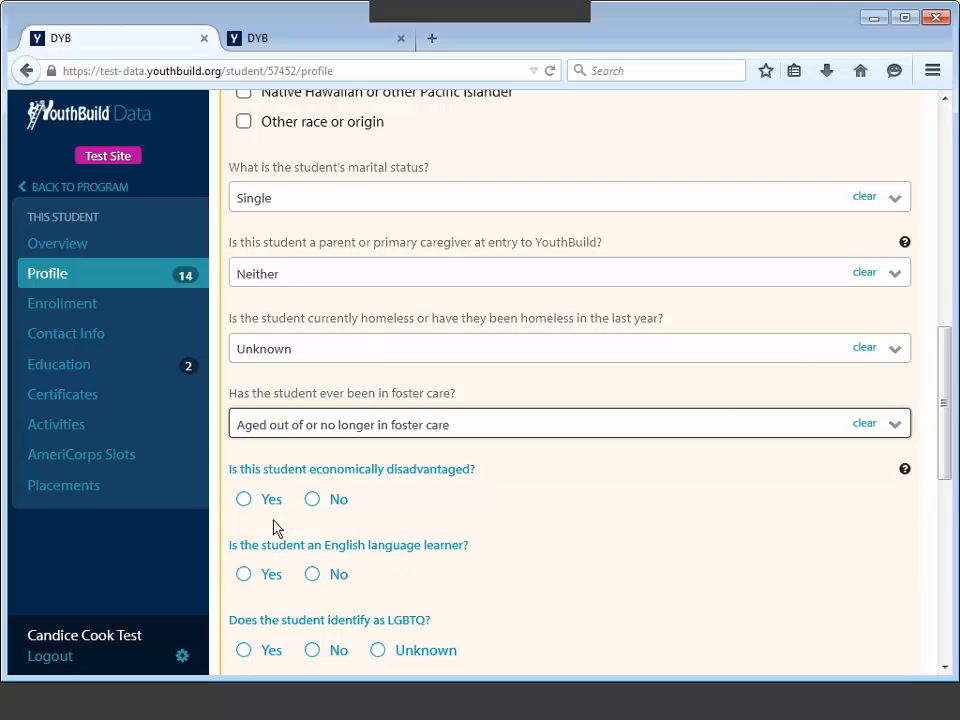
click(313, 500)
scroll(313, 507, down, 3)
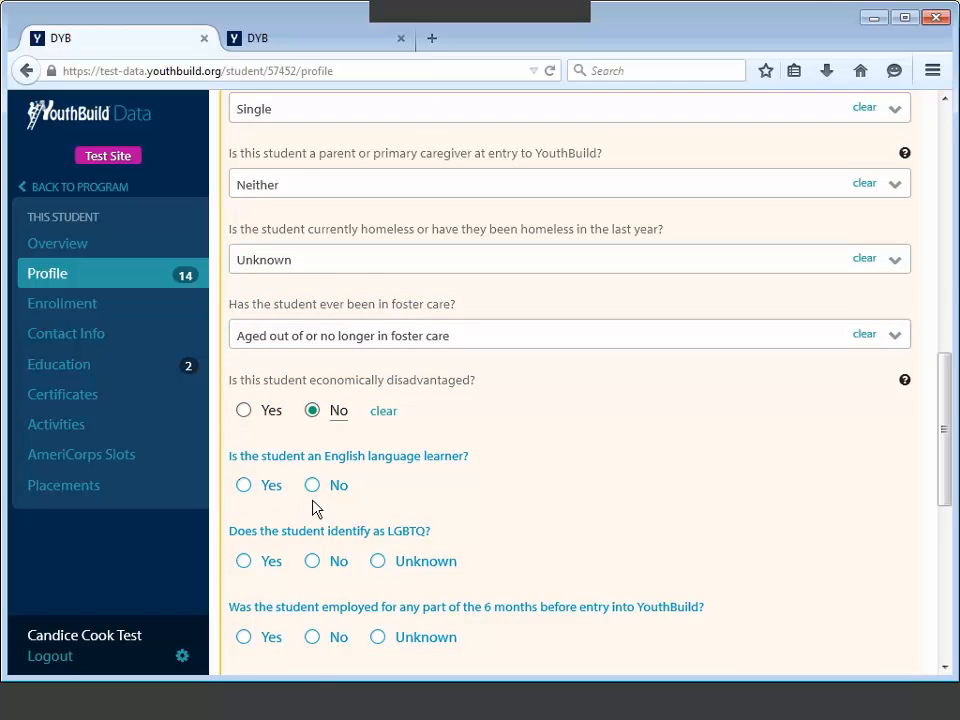
scroll(343, 492, down, 1)
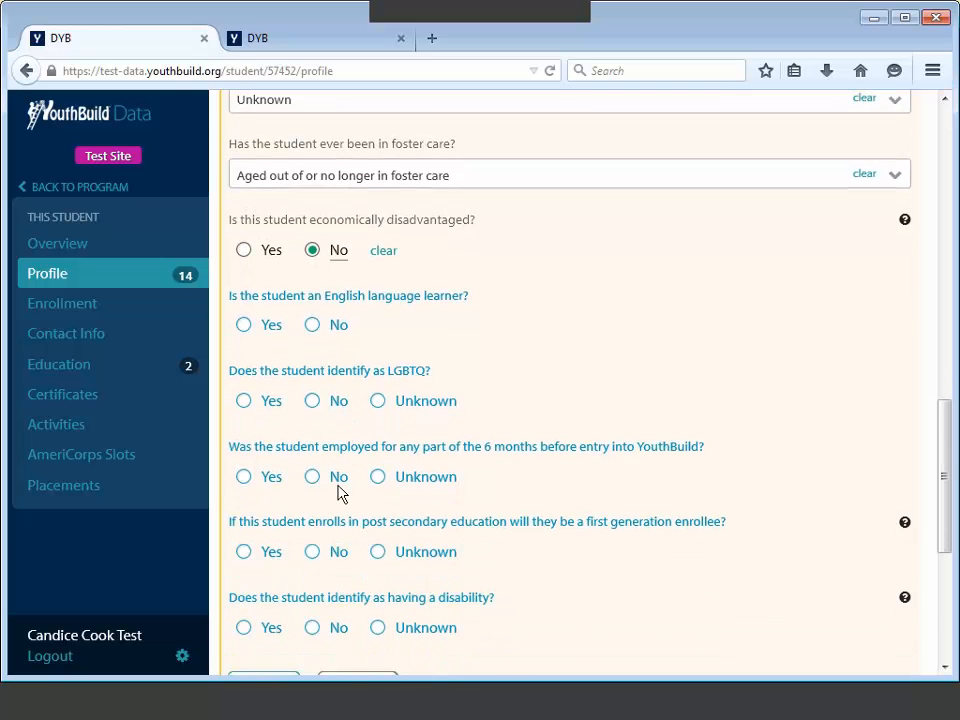
click(312, 326)
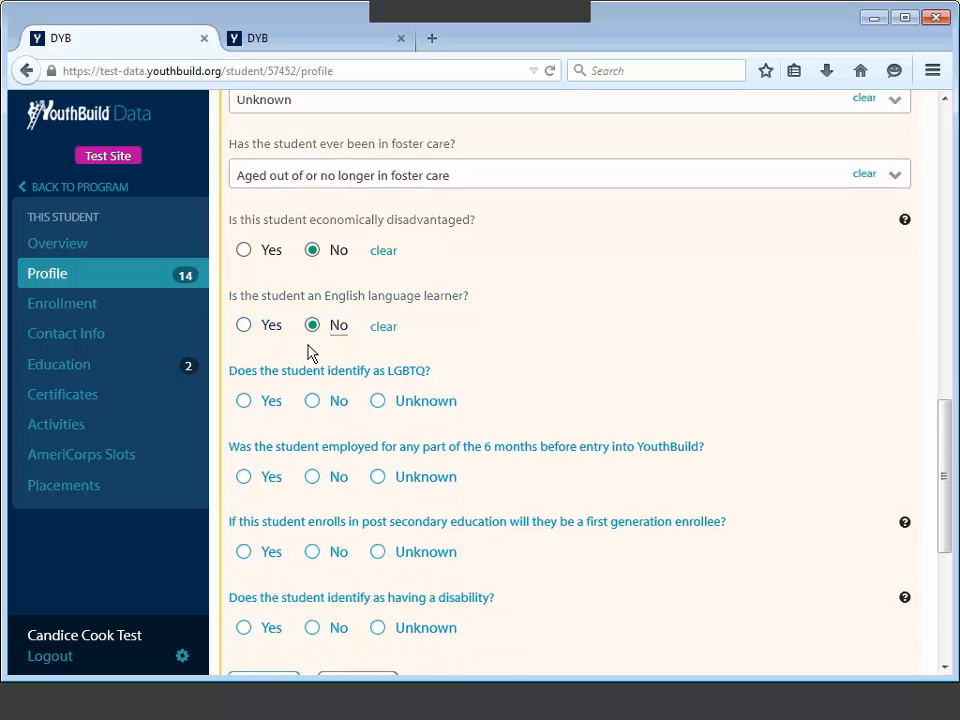
click(378, 477)
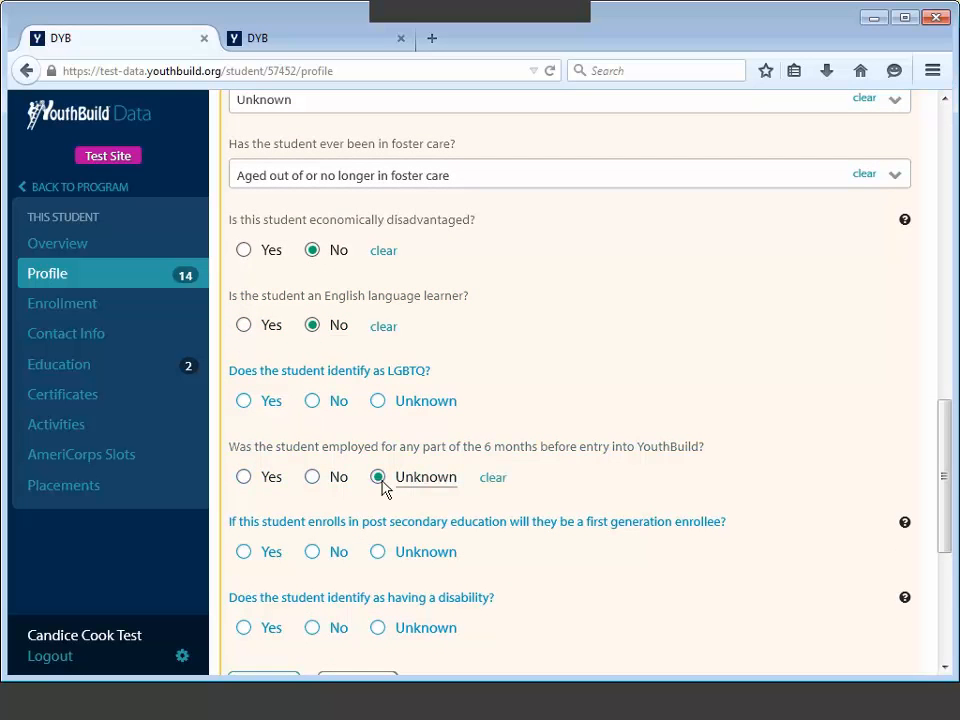
scroll(386, 489, down, 2)
Step: Save the profile answers, cutting profile issues from 14 to 4, and review them
click(278, 610)
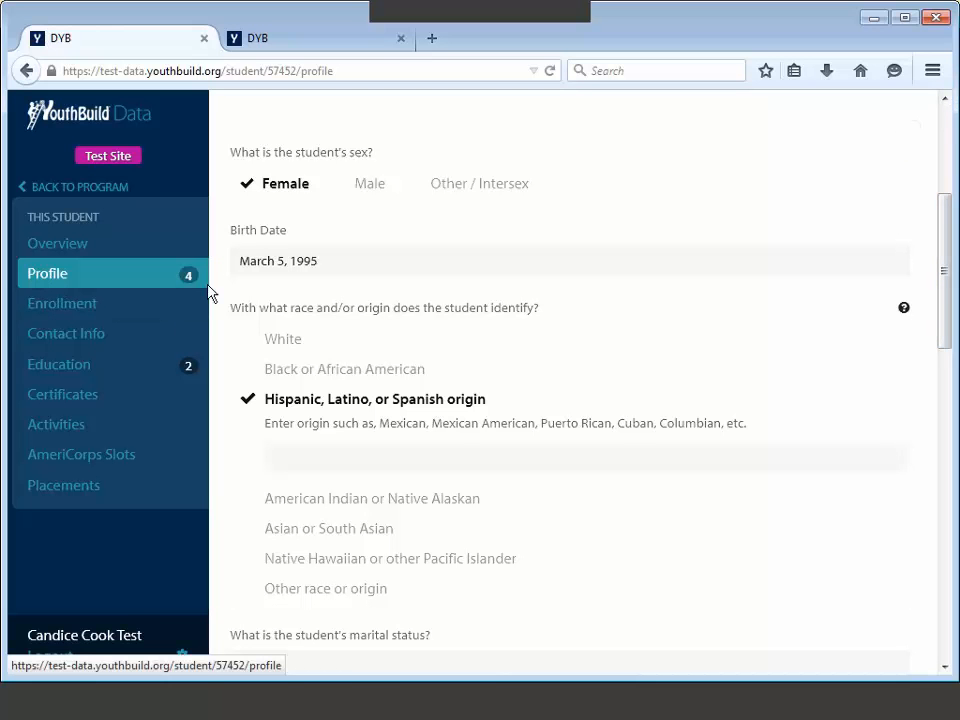
drag(955, 265, 945, 420)
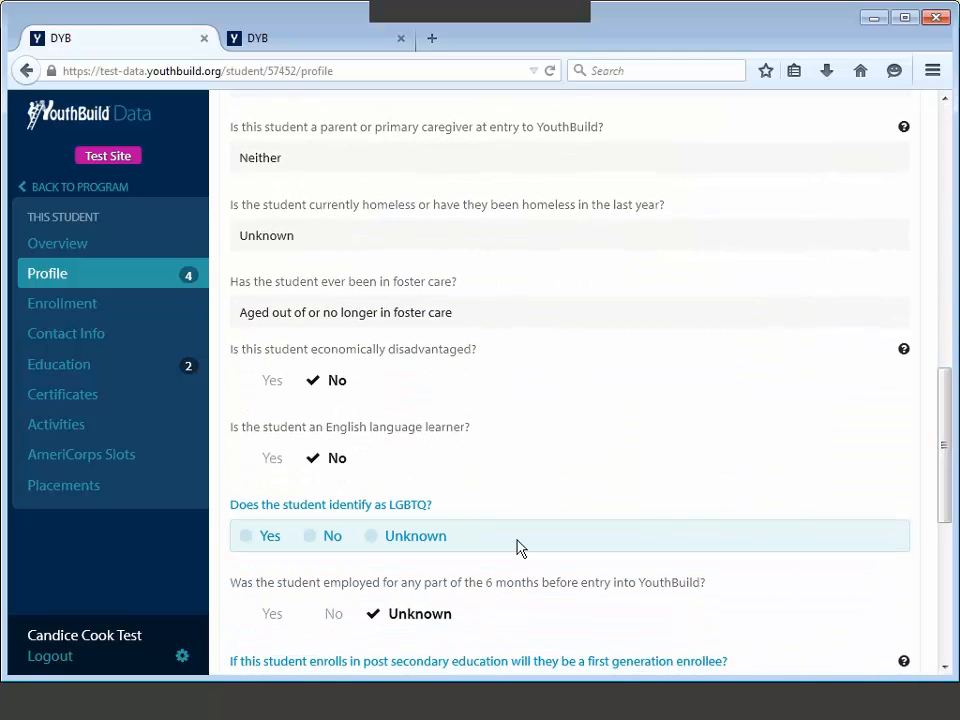
Step: Re-edit the profile: No for LGBTQ, first-generation and disability, Yes for prior employment, then save
click(517, 548)
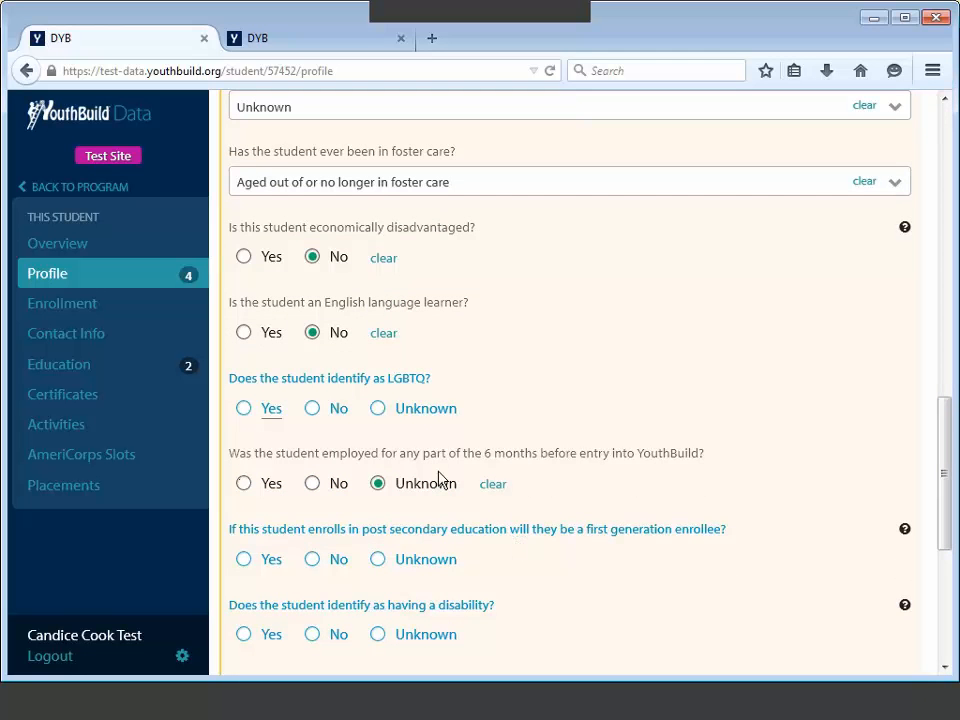
click(314, 412)
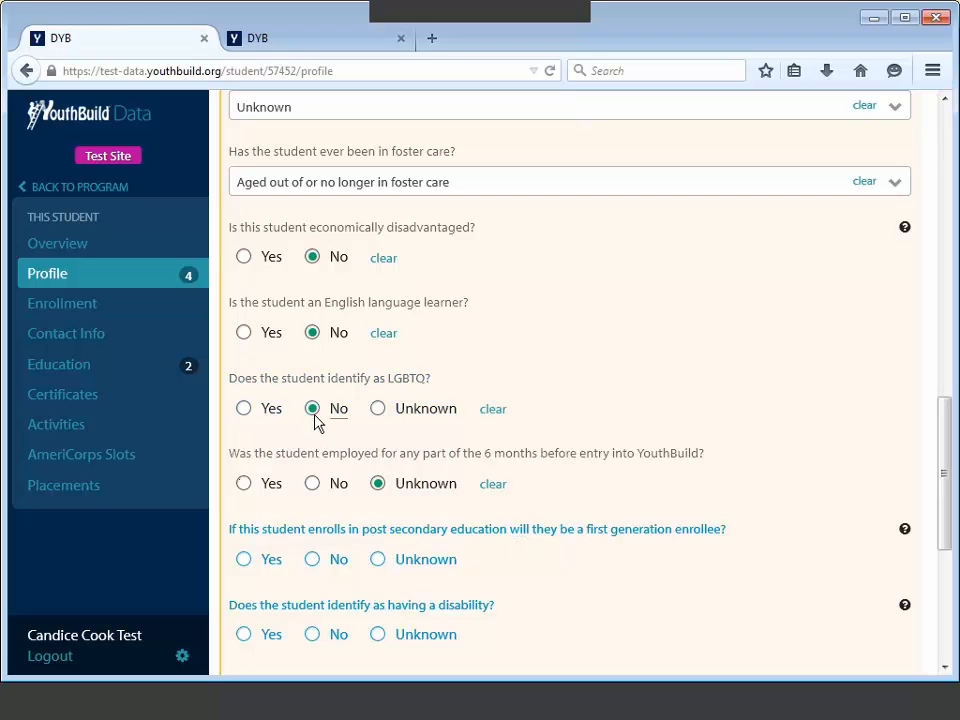
click(314, 562)
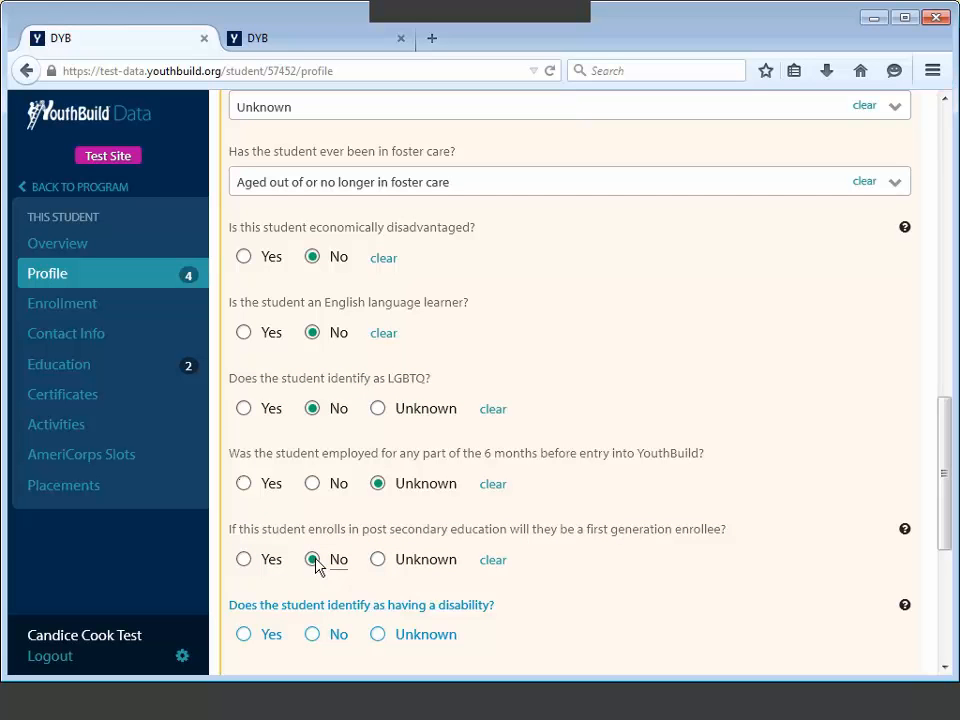
click(245, 486)
scroll(493, 519, down, 2)
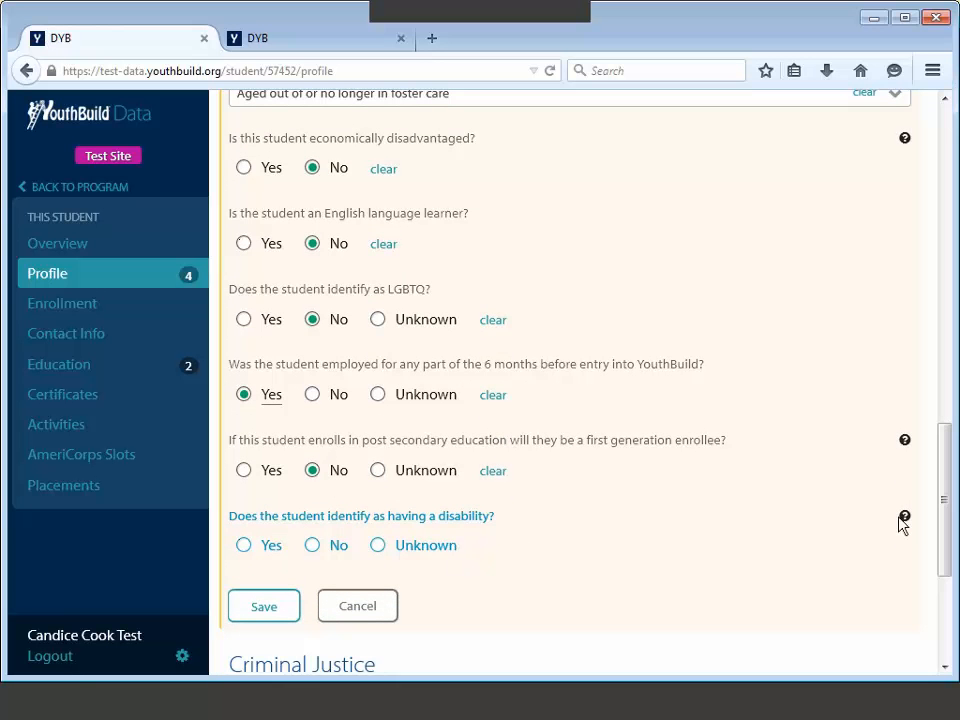
mouse_move(904, 518)
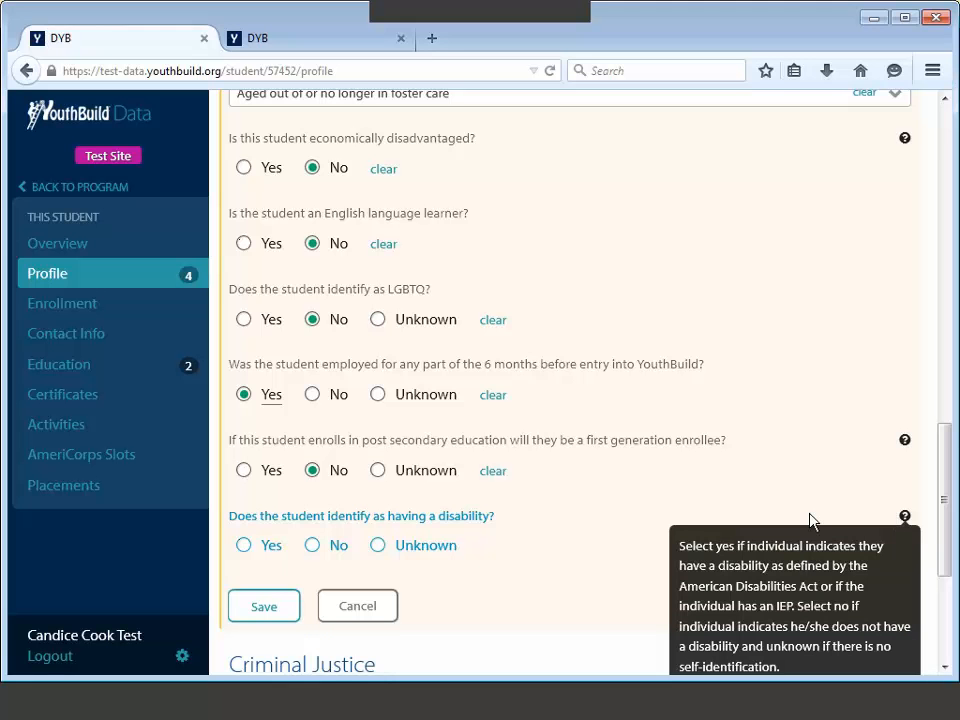
click(377, 546)
click(313, 546)
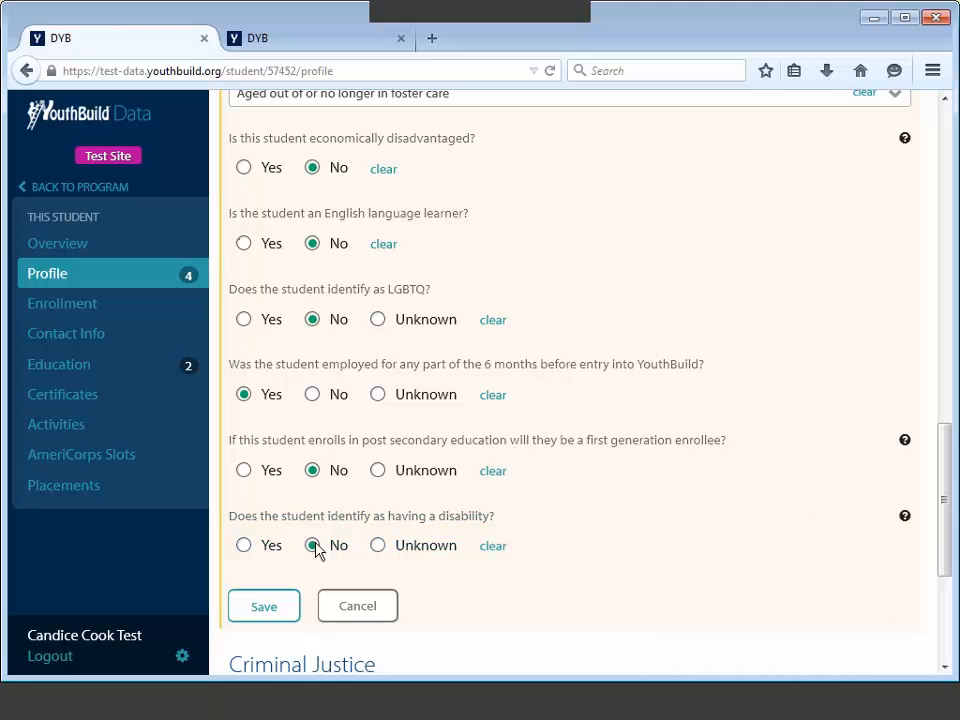
click(280, 599)
scroll(275, 615, up, 6)
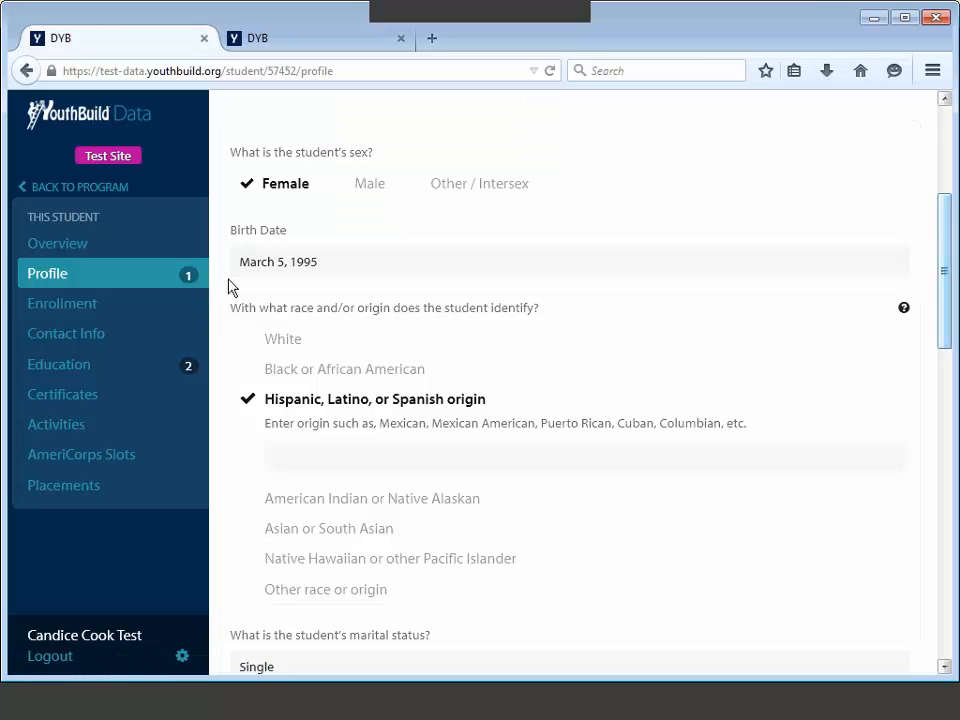
drag(948, 253, 952, 420)
scroll(952, 420, down, 5)
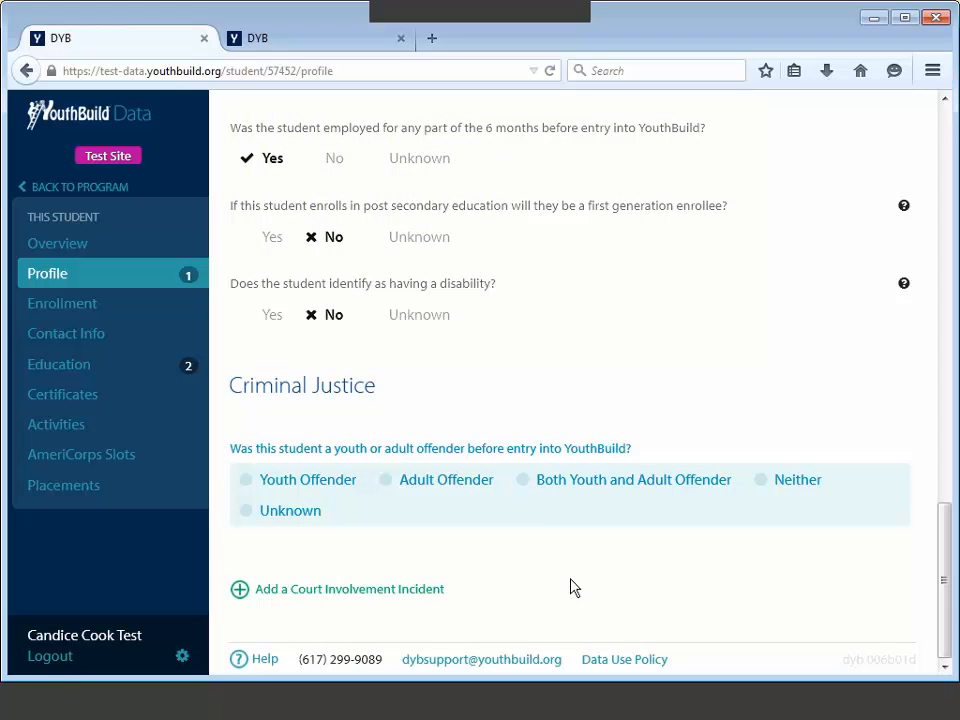
mouse_move(566, 546)
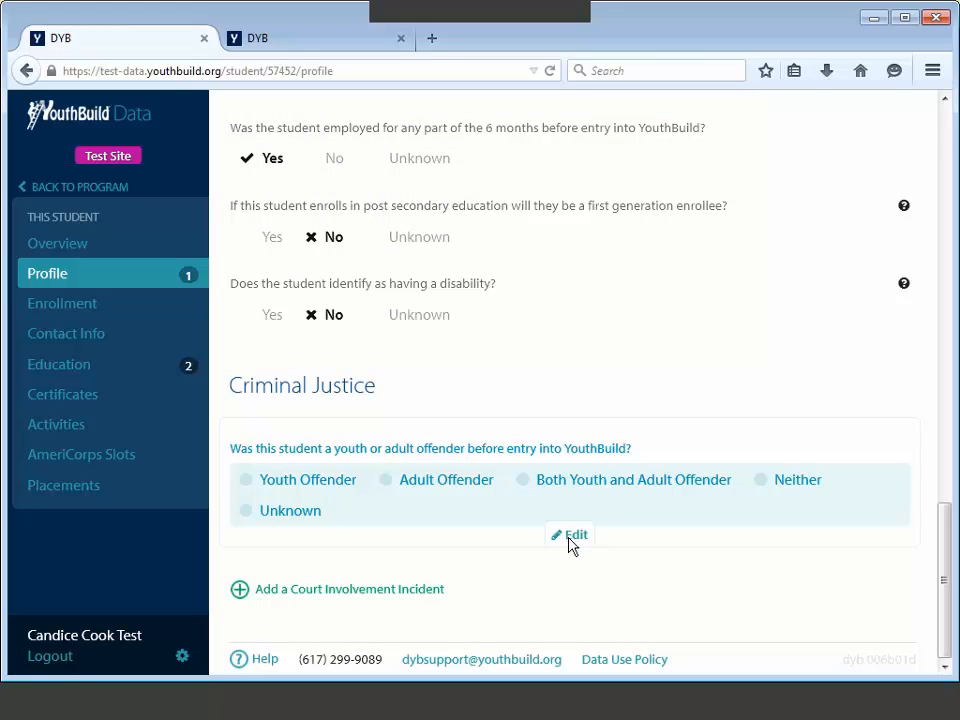
Step: Answer Neither to the youth/adult offender question and save it
click(570, 537)
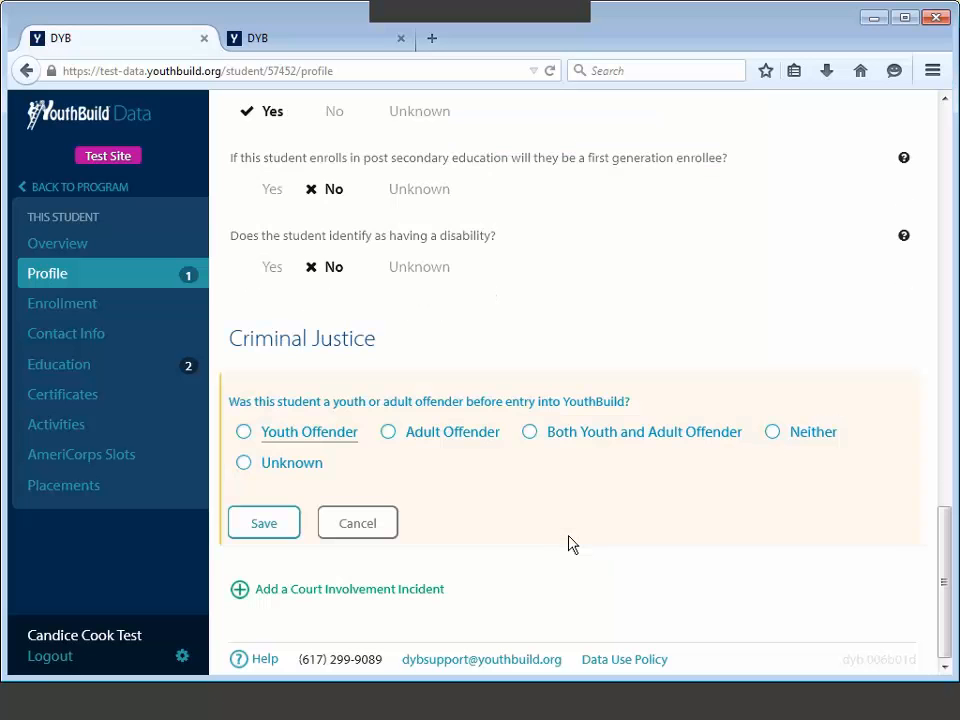
click(774, 438)
click(276, 535)
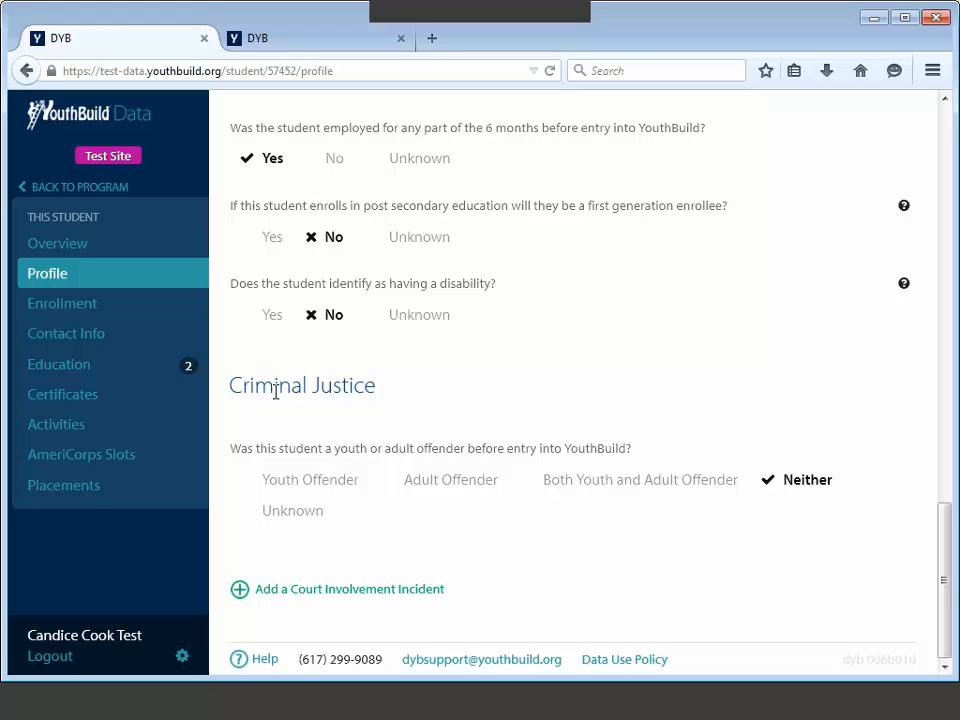
click(107, 368)
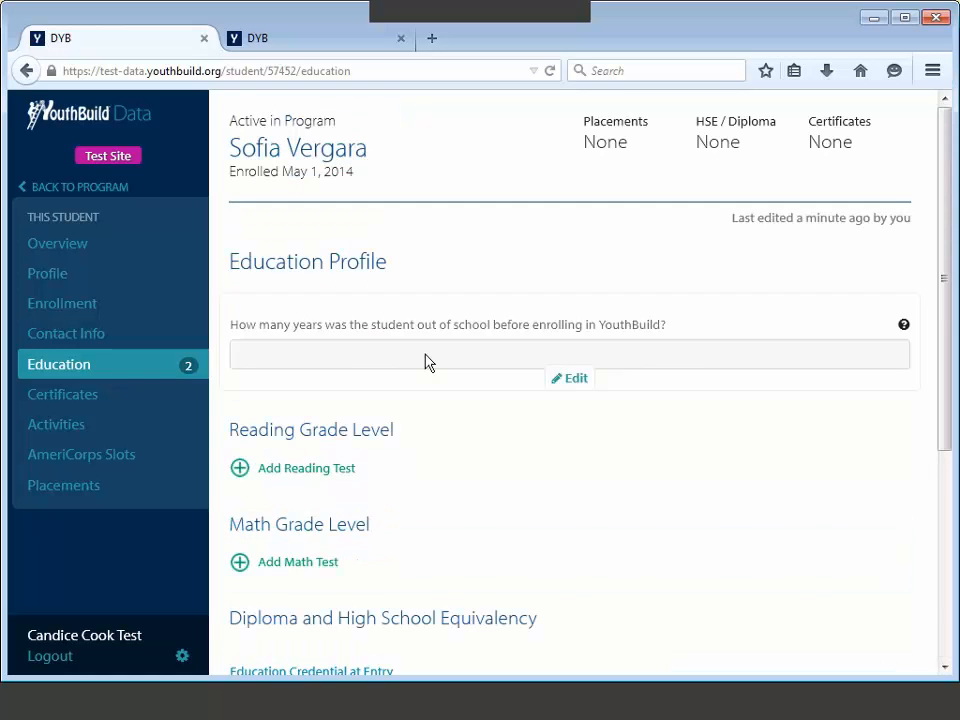
scroll(590, 453, down, 2)
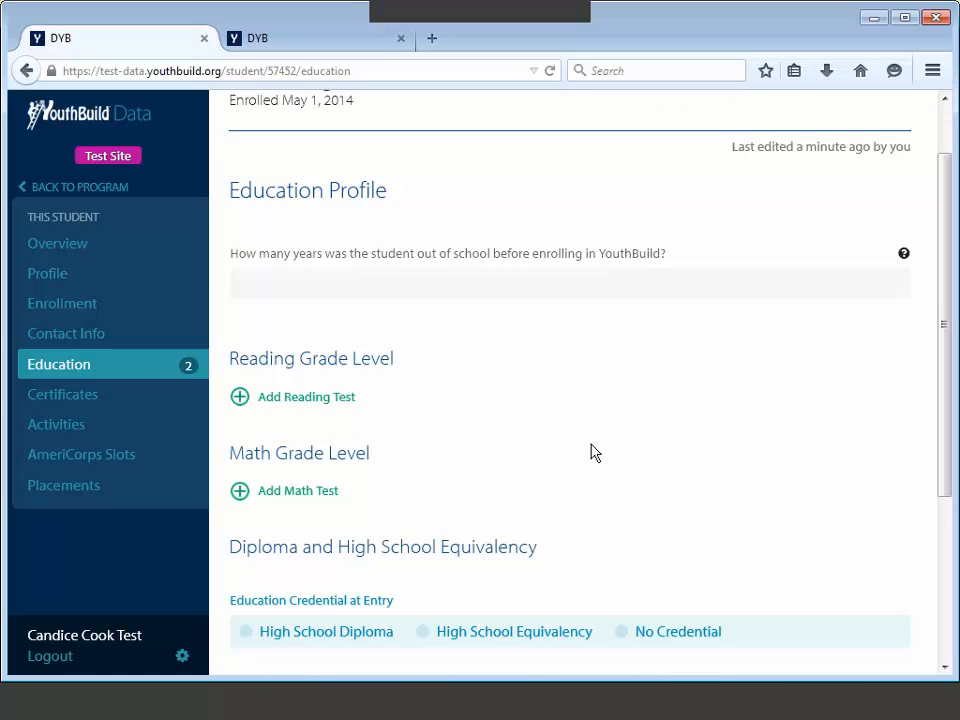
scroll(590, 453, down, 2)
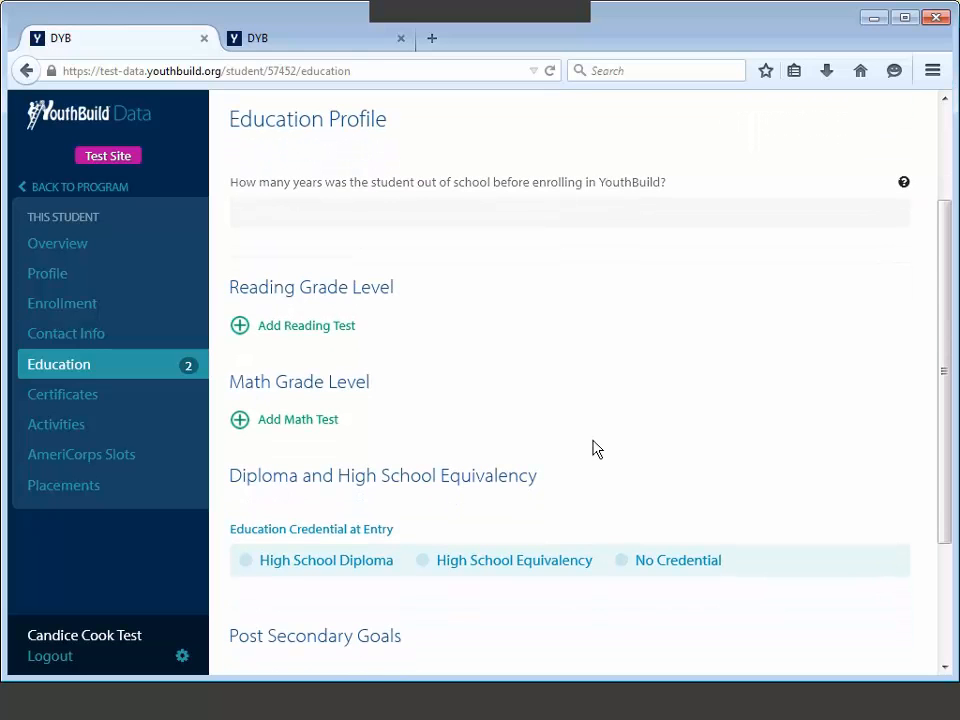
scroll(593, 449, down, 1)
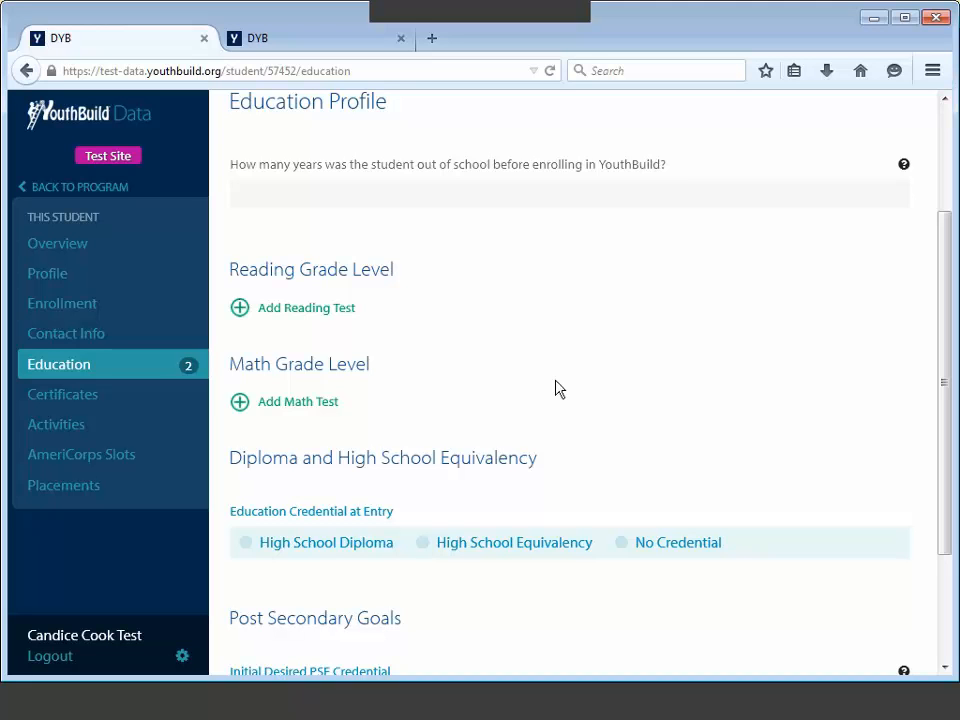
Step: Add and save a reading test with grade level 7 and test date 5/1/2014
click(240, 309)
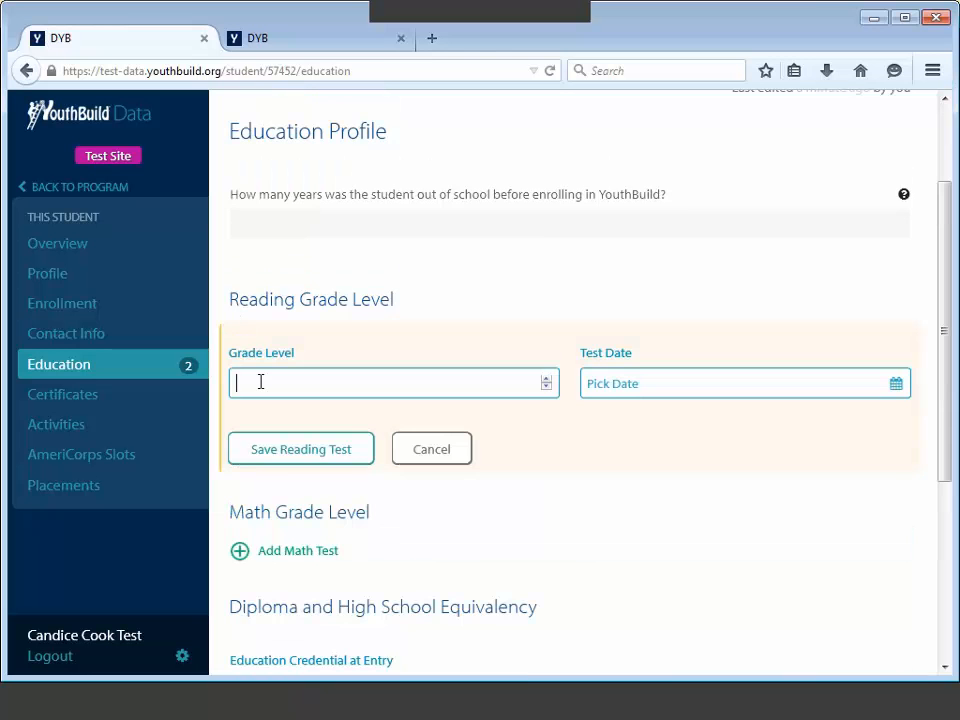
text(7)
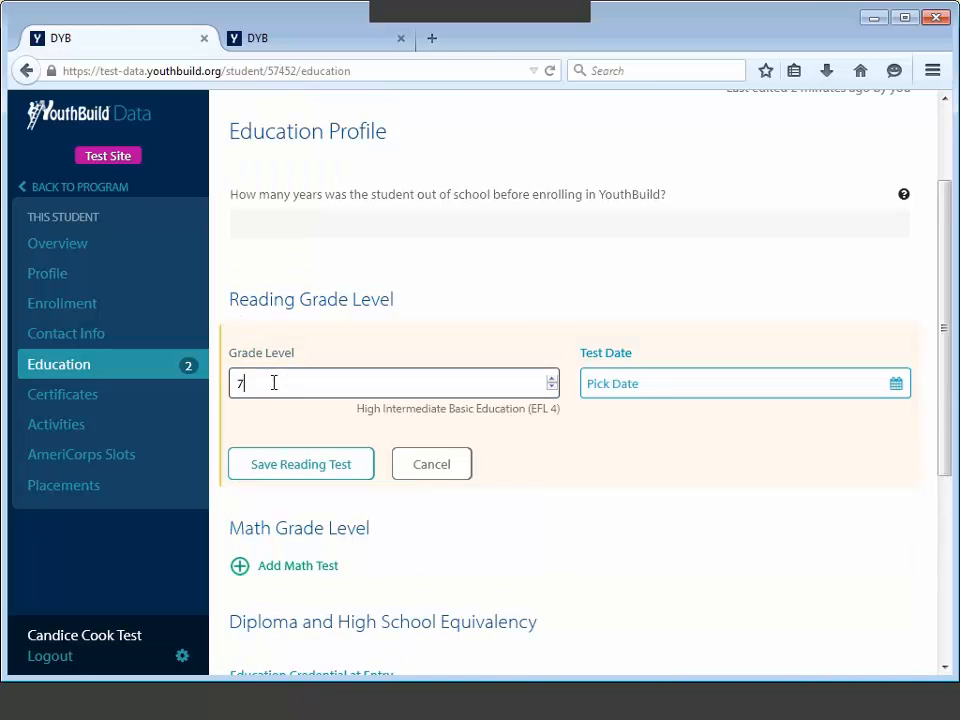
click(628, 383)
text(5/1/2014)
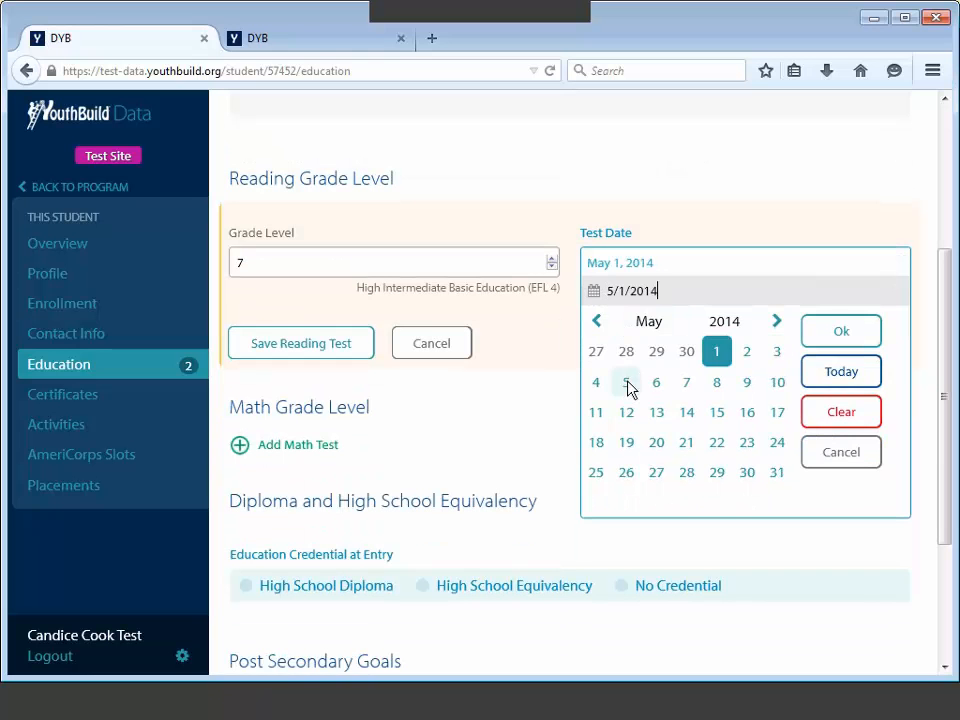
key(Return)
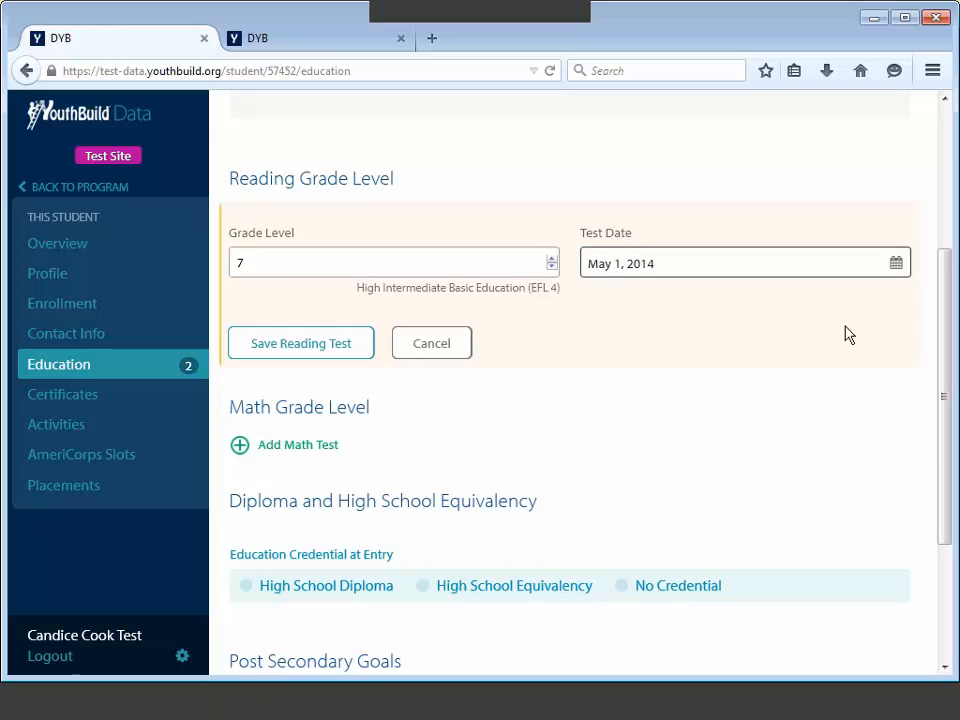
click(321, 354)
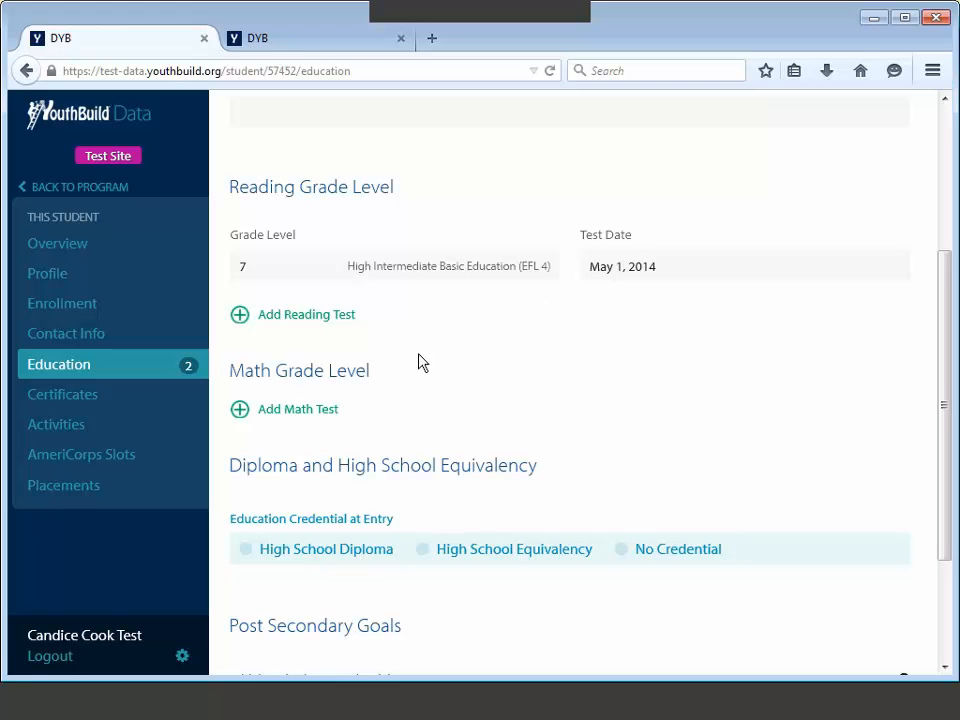
Step: Add and save a math test with grade level 5 and test date 5/1/2014
scroll(420, 362, down, 1)
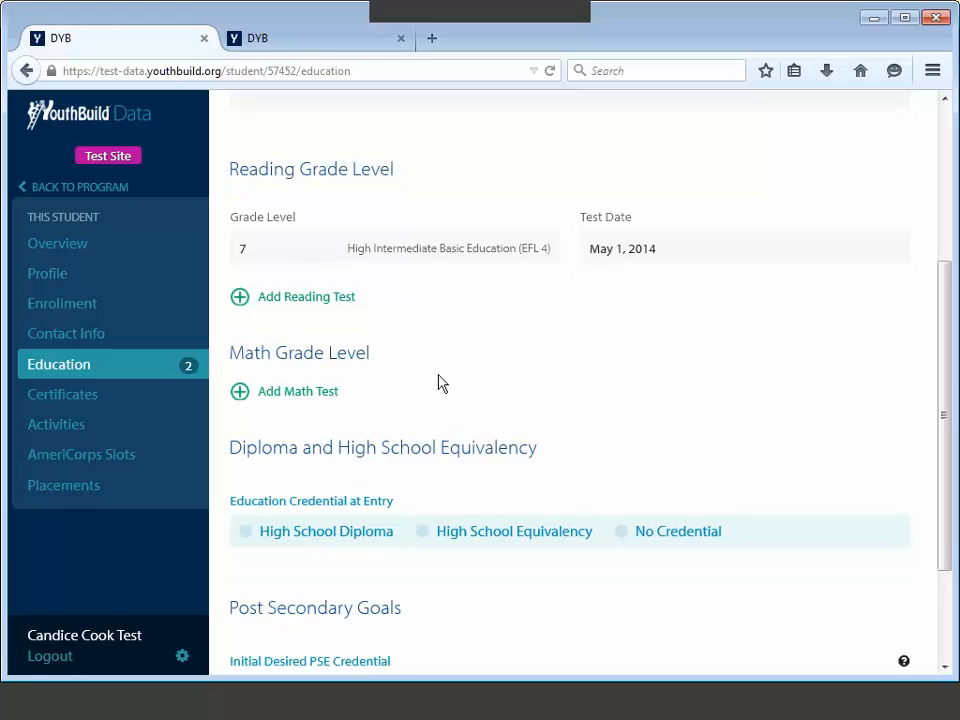
click(240, 395)
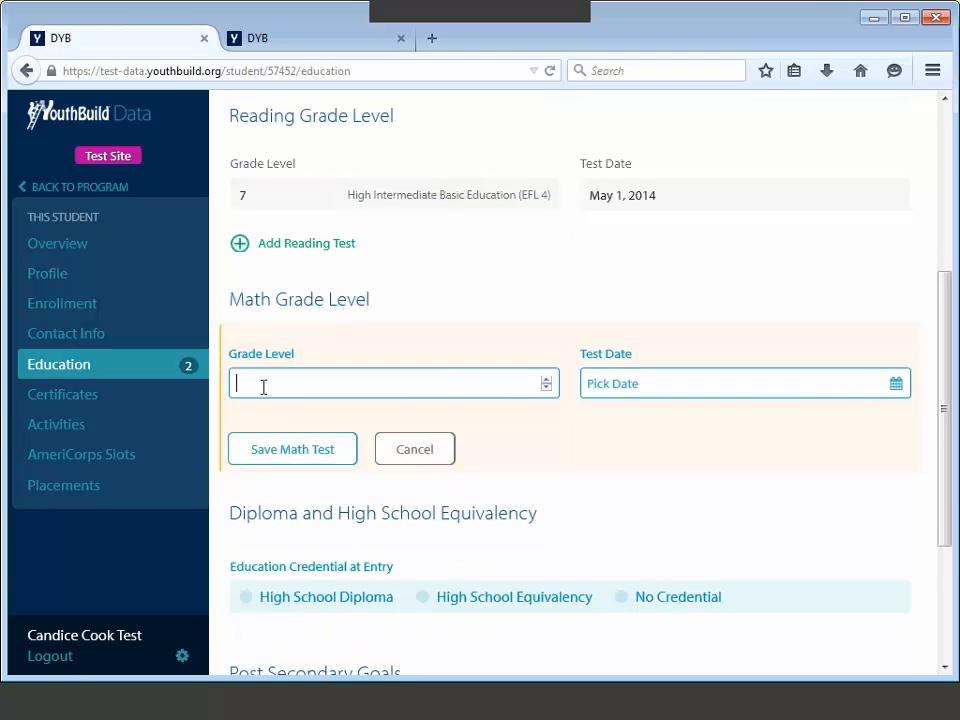
text(5)
click(619, 381)
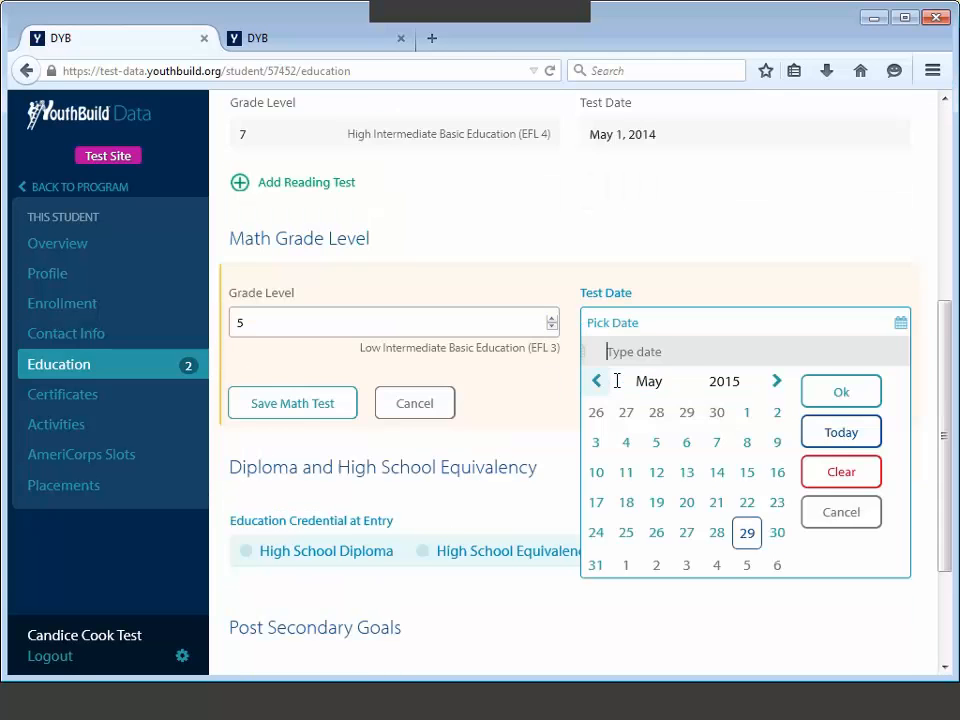
text(5/1/)
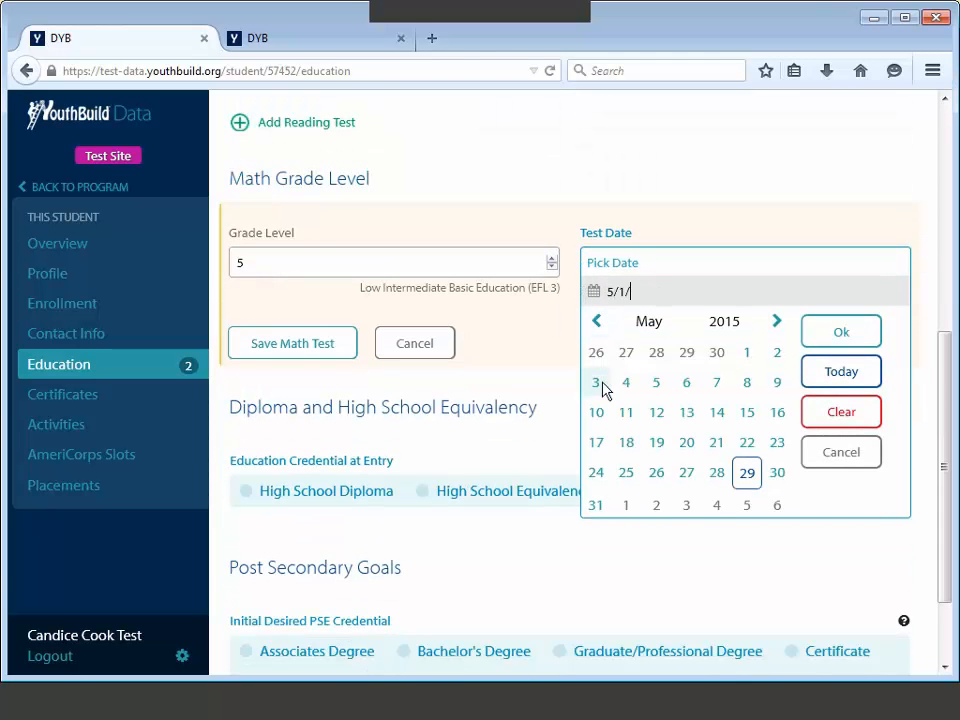
text(2014)
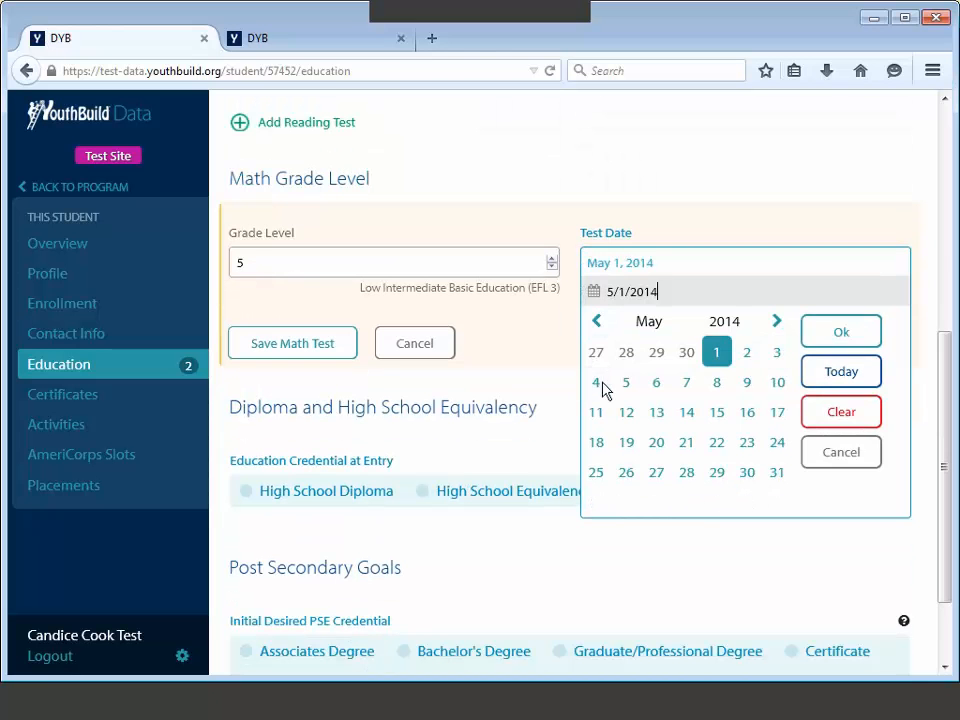
click(805, 331)
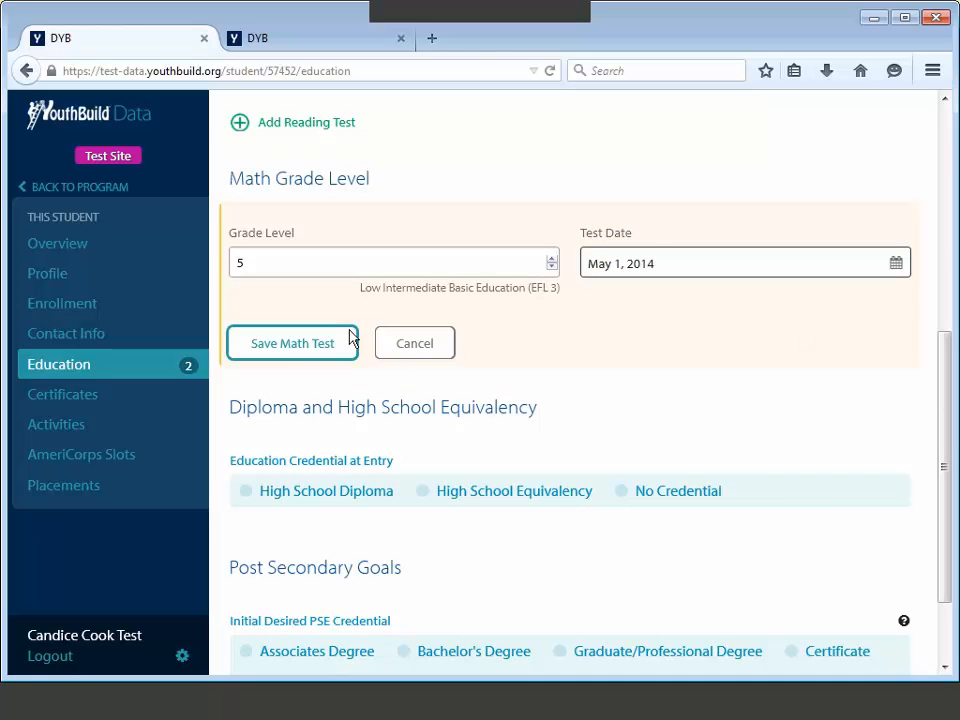
click(296, 348)
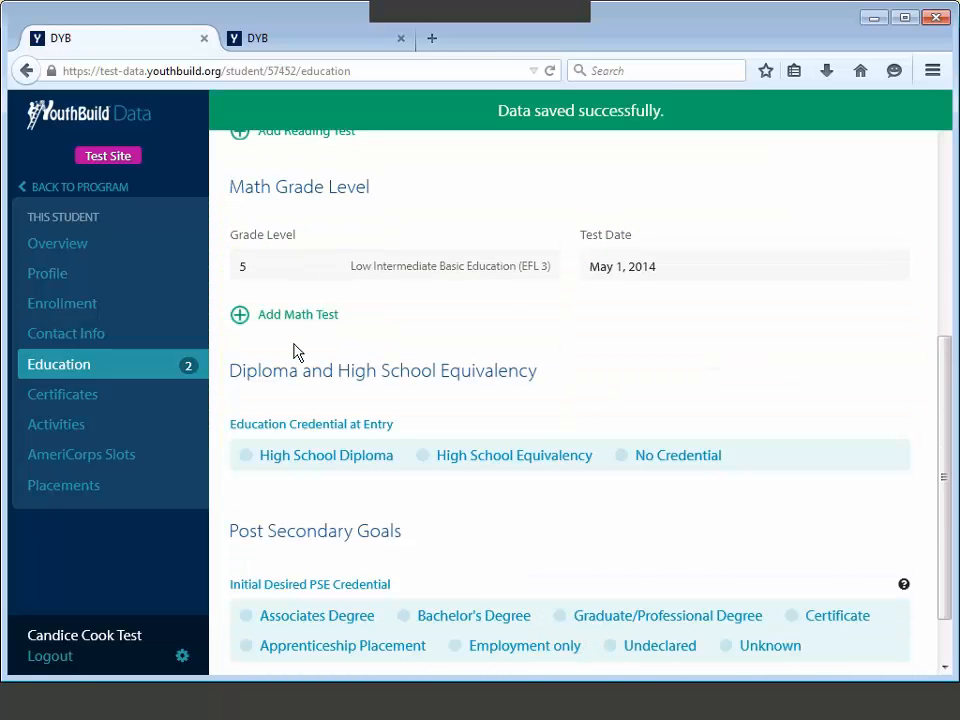
scroll(606, 388, up, 2)
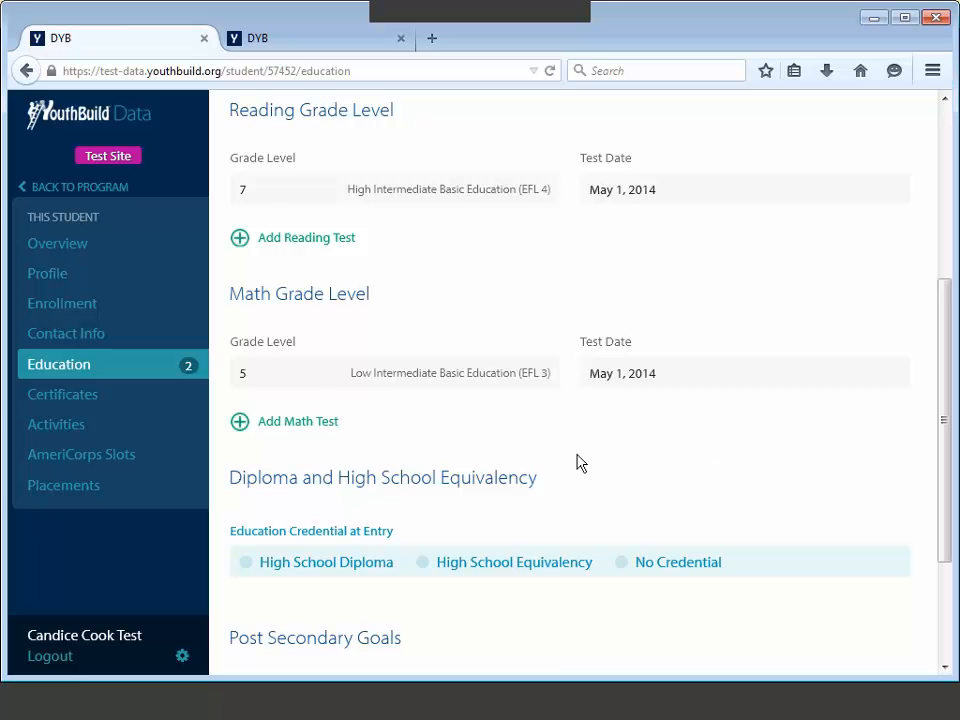
Step: Change the reading test's grade level to 8 and save it
scroll(553, 324, up, 1)
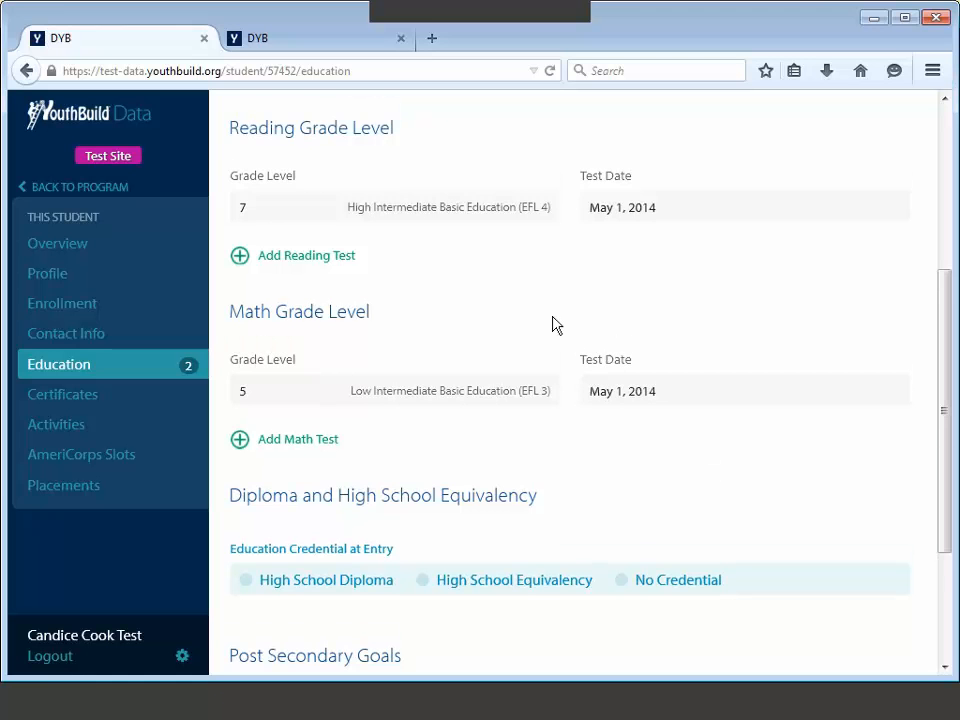
click(567, 224)
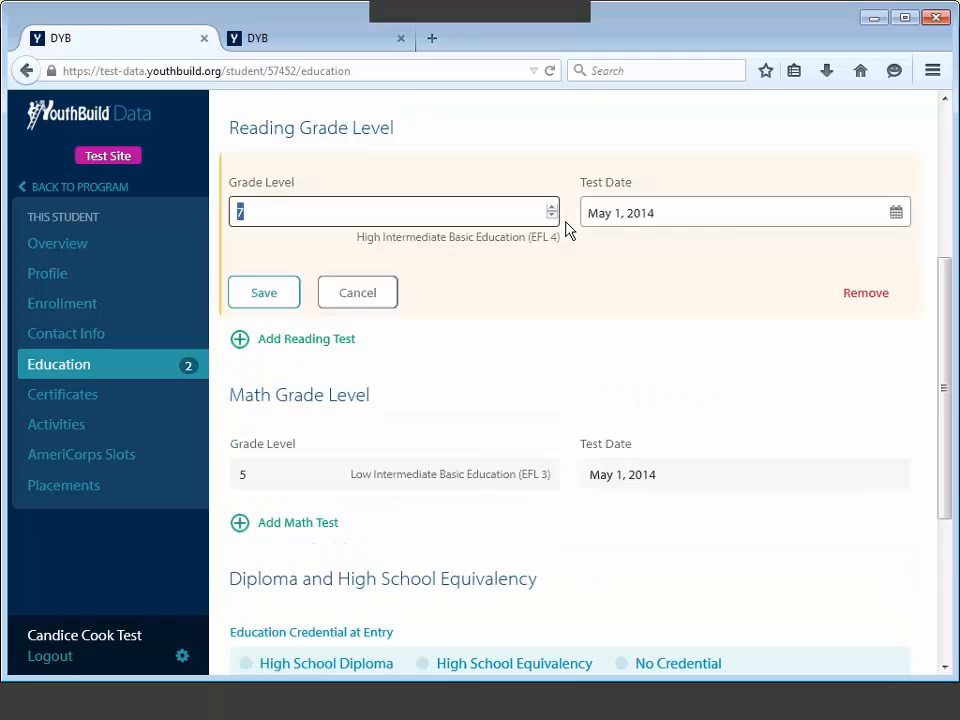
scroll(567, 228, up, 3)
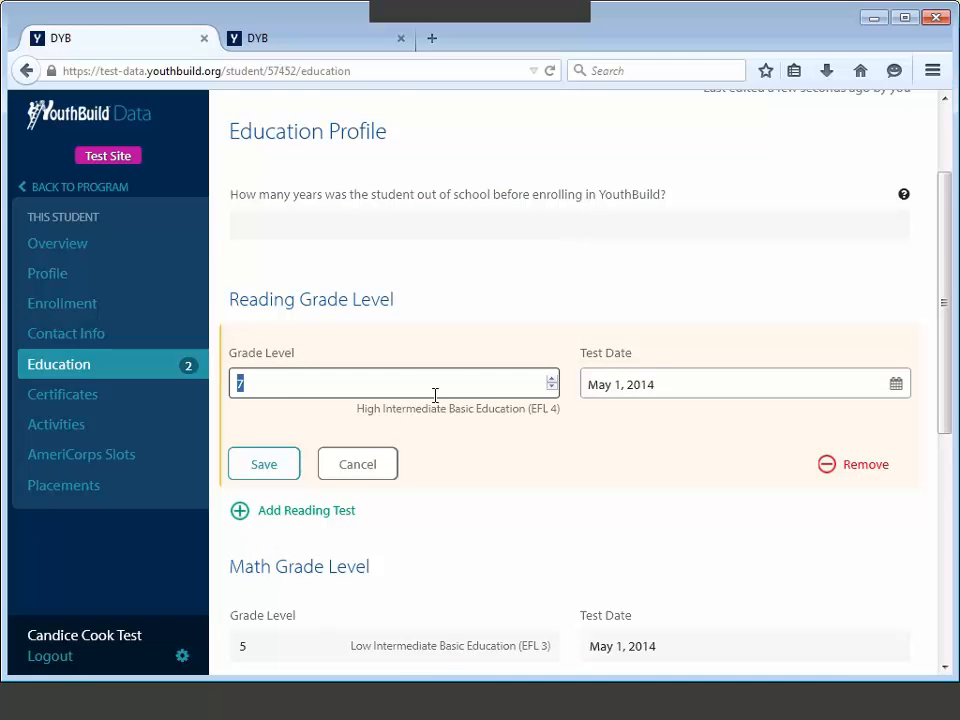
text(8)
click(276, 473)
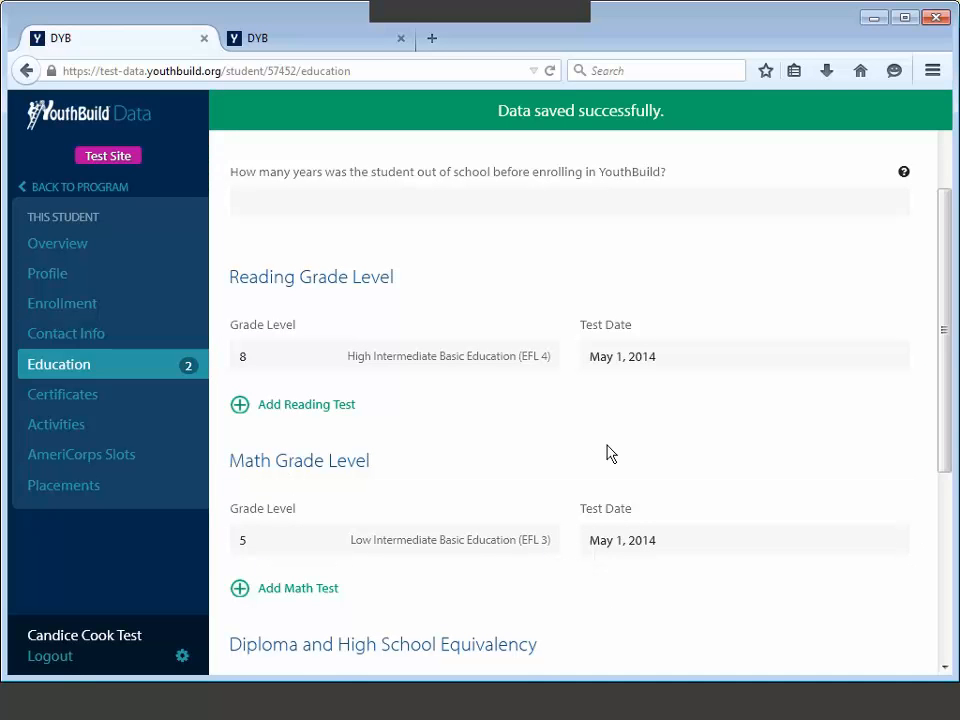
Step: Change the reading test's date to 5/10/2014 and save it
click(674, 366)
click(676, 375)
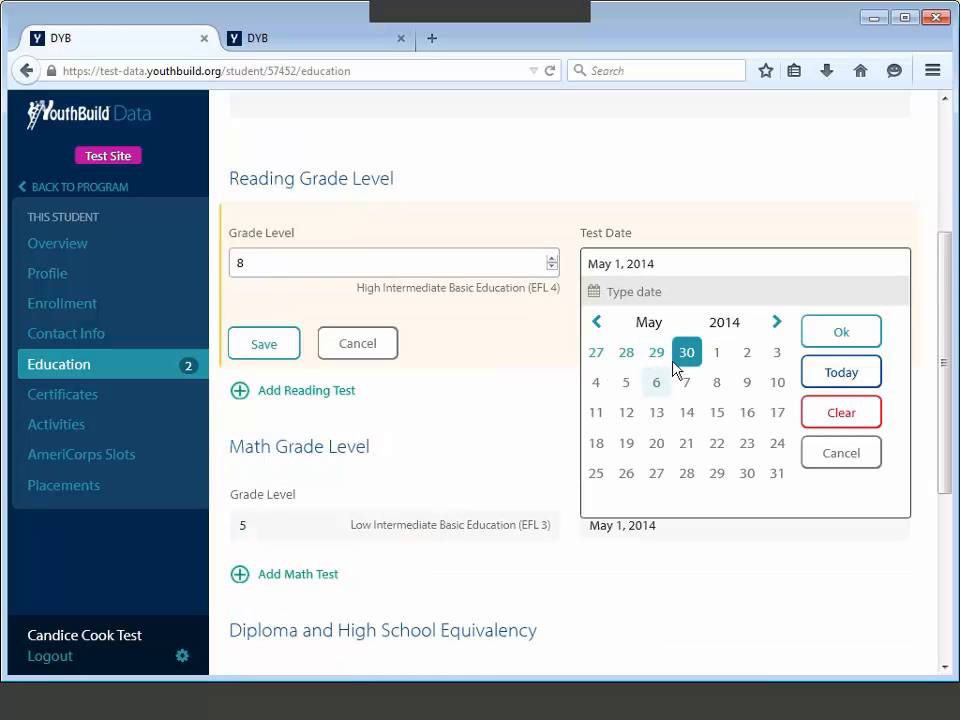
text(5/10/2014)
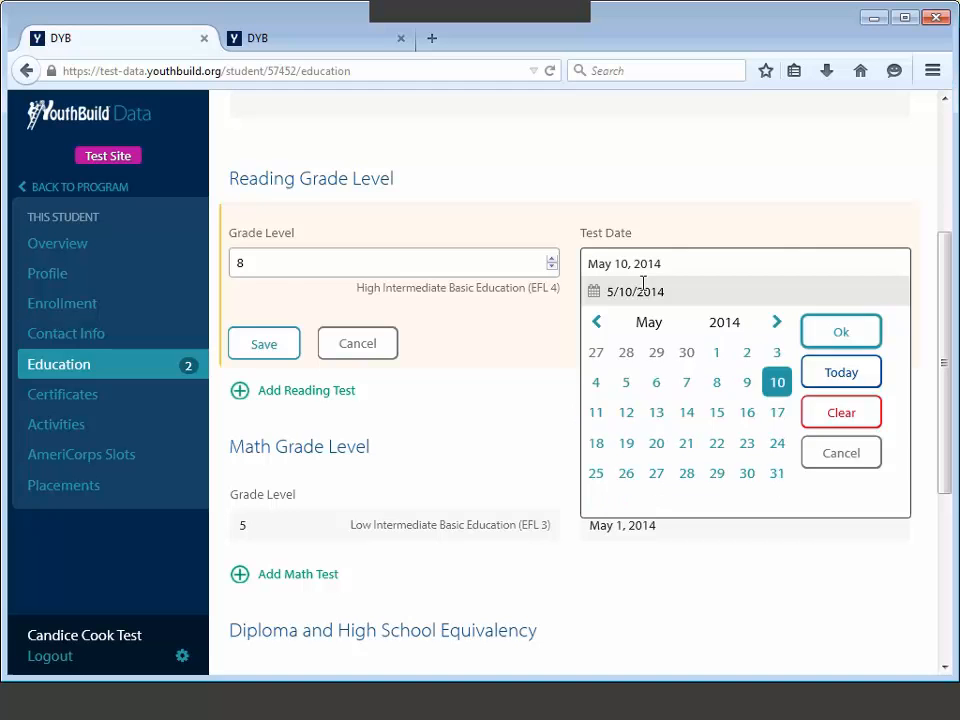
key(Return)
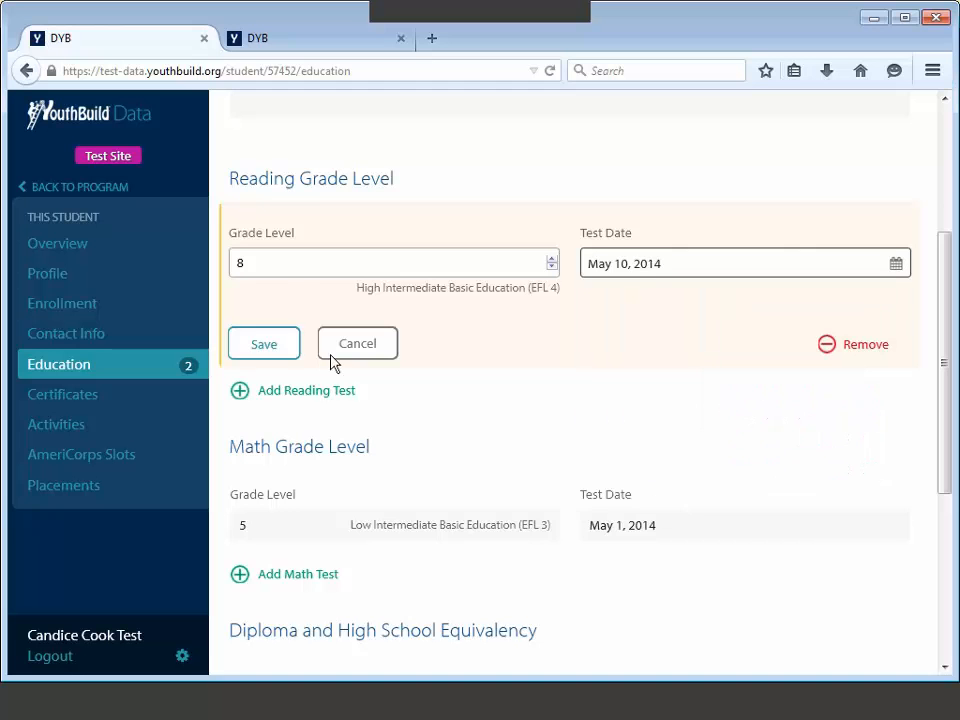
click(267, 345)
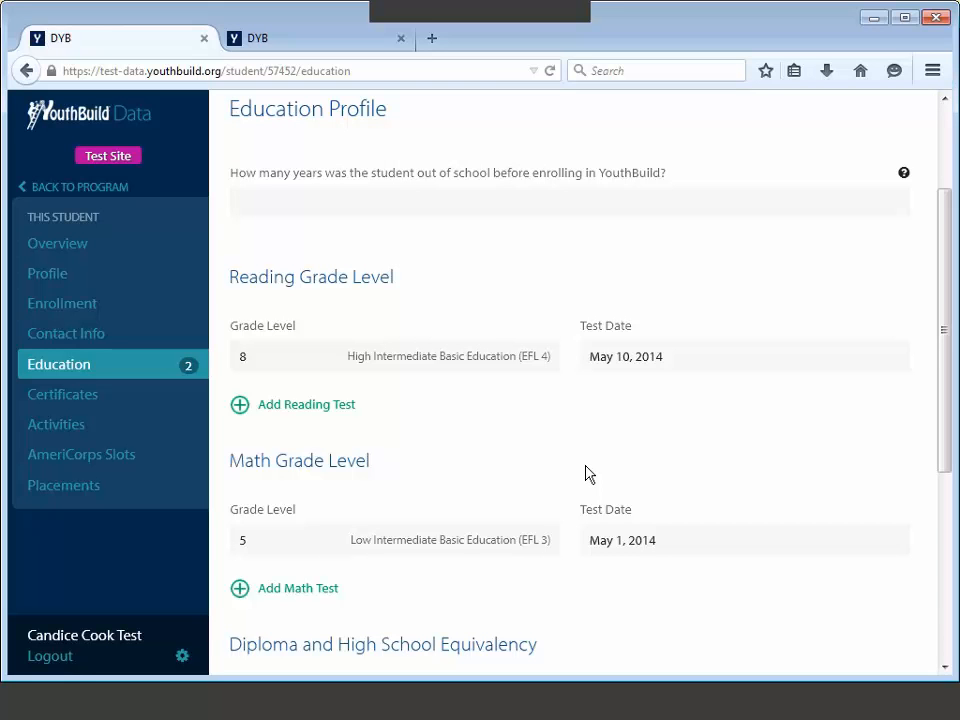
Step: Add another reading test at grade level 10 dated 7/15/2014 and save it
click(340, 406)
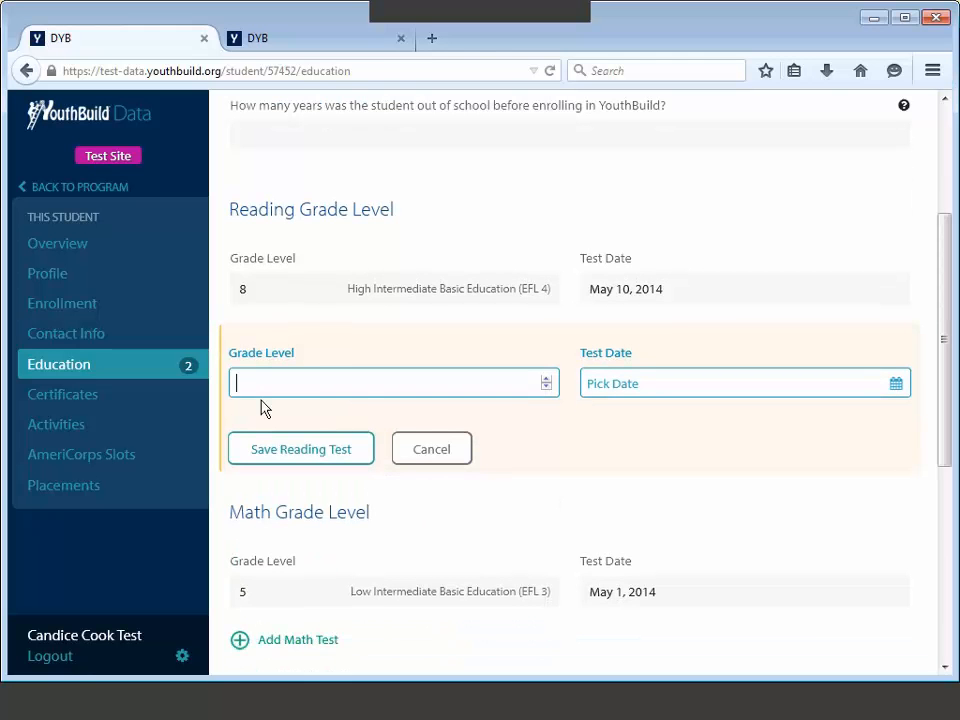
text(10)
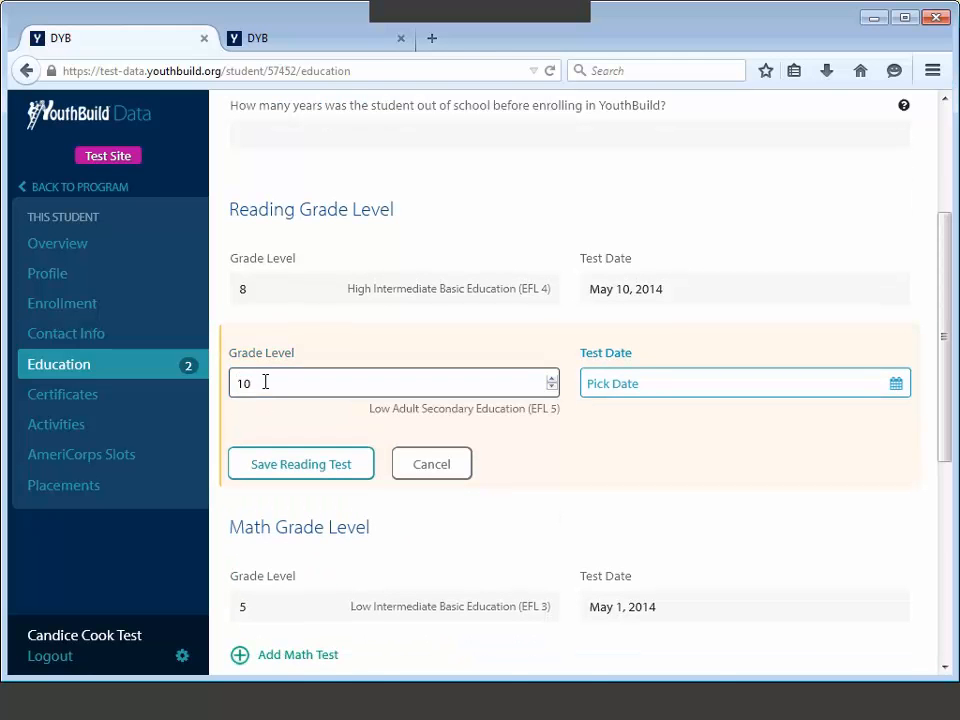
click(615, 386)
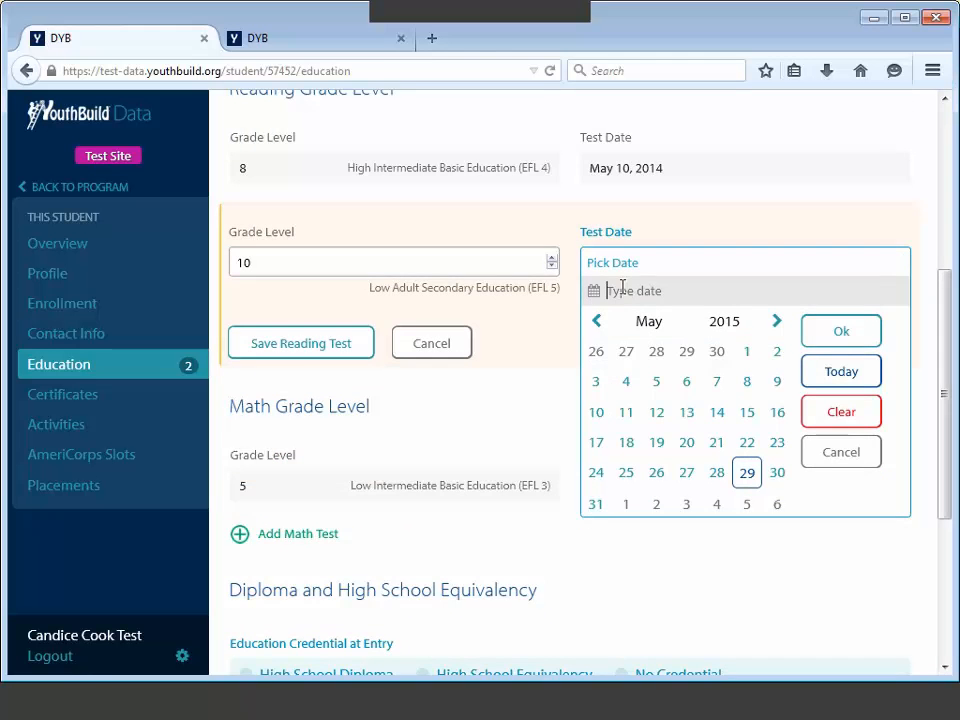
text(7/15/2014)
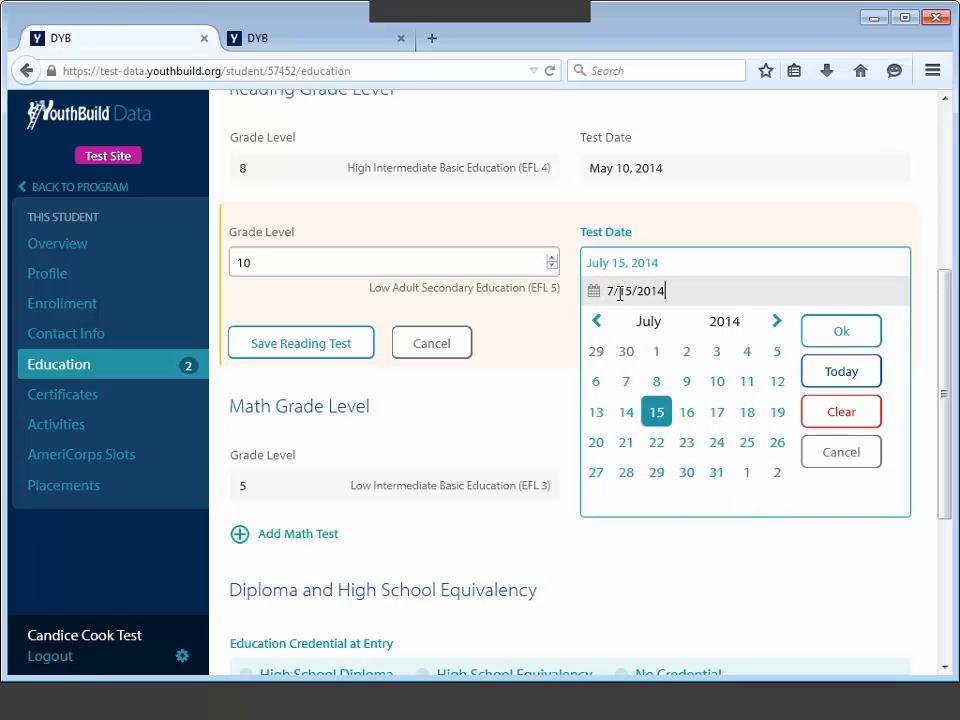
click(835, 345)
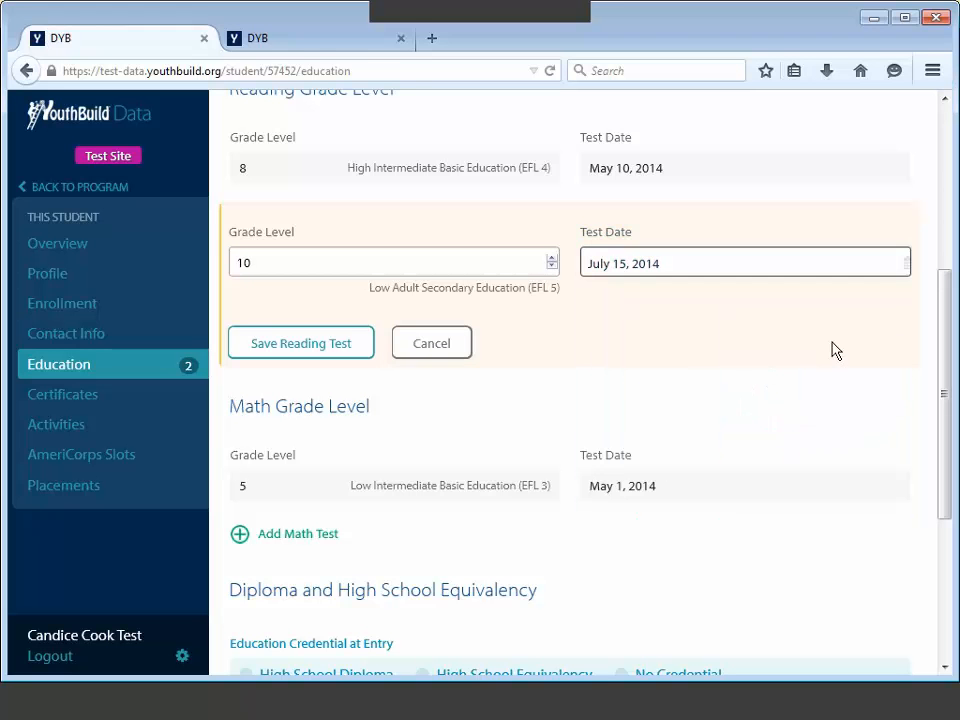
click(374, 330)
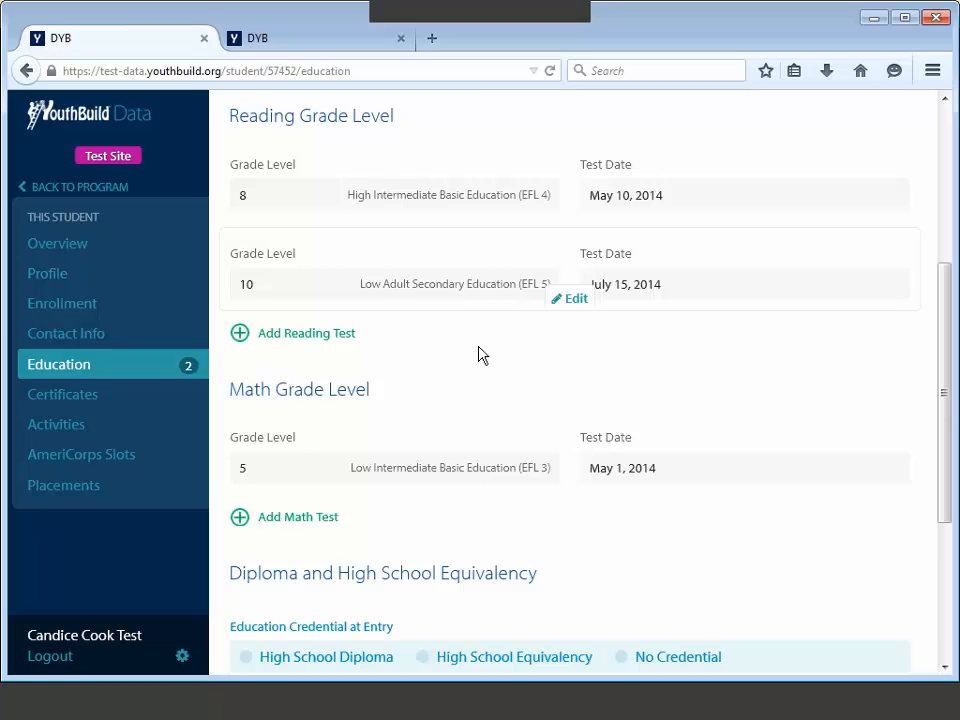
Step: Remove the grade 10 reading test and confirm the deletion
click(570, 298)
click(824, 468)
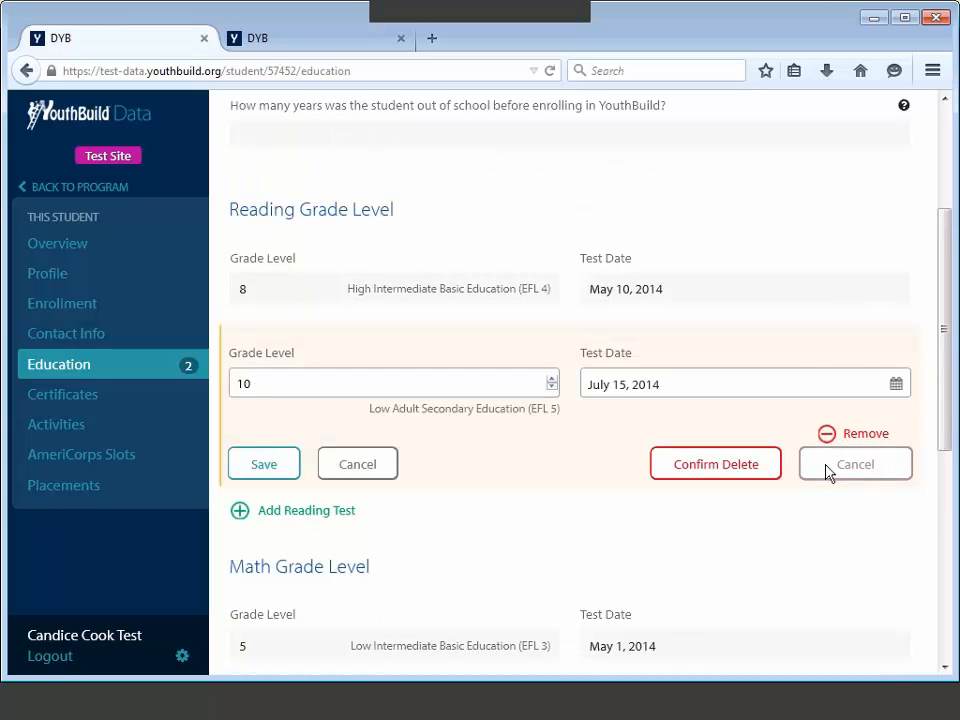
click(733, 466)
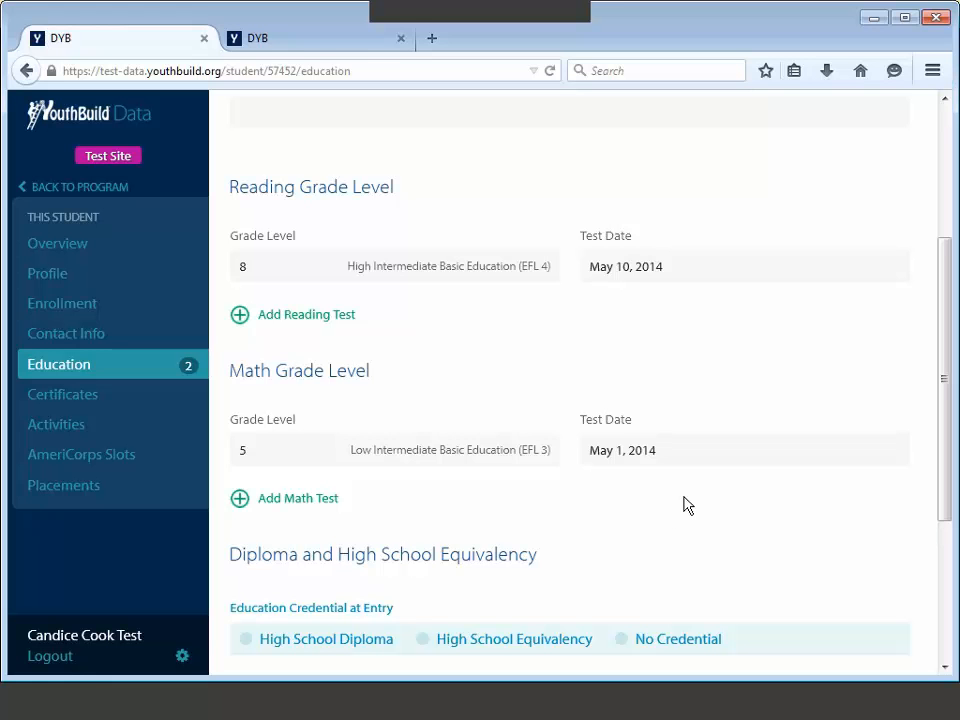
Step: Set Education Credential at Entry to No Credential and save it
scroll(685, 505, down, 1)
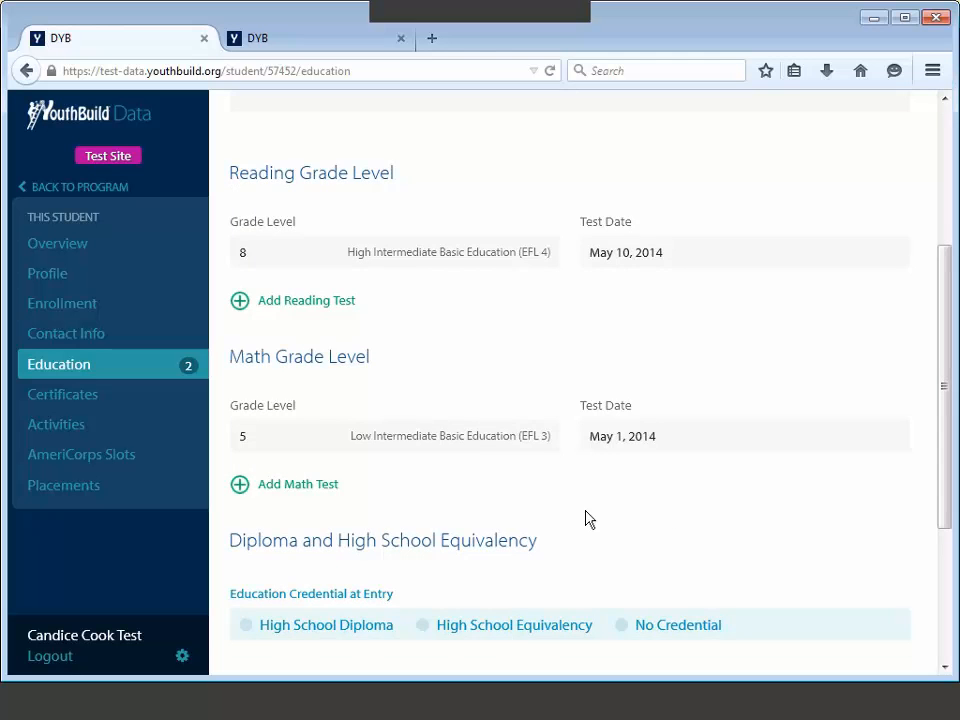
scroll(588, 519, down, 5)
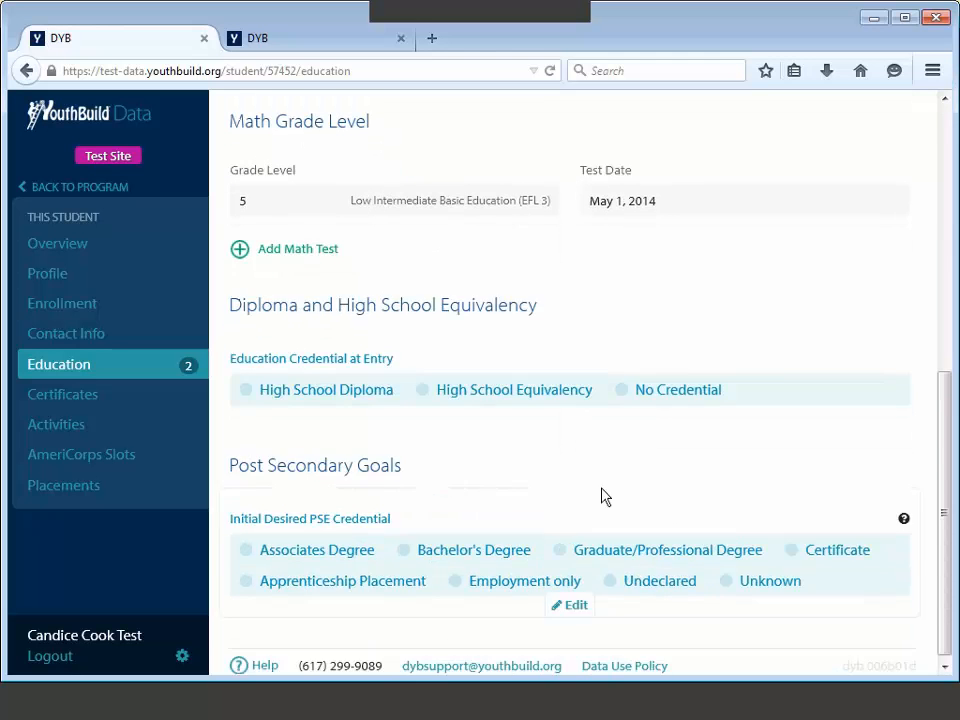
click(630, 415)
click(628, 410)
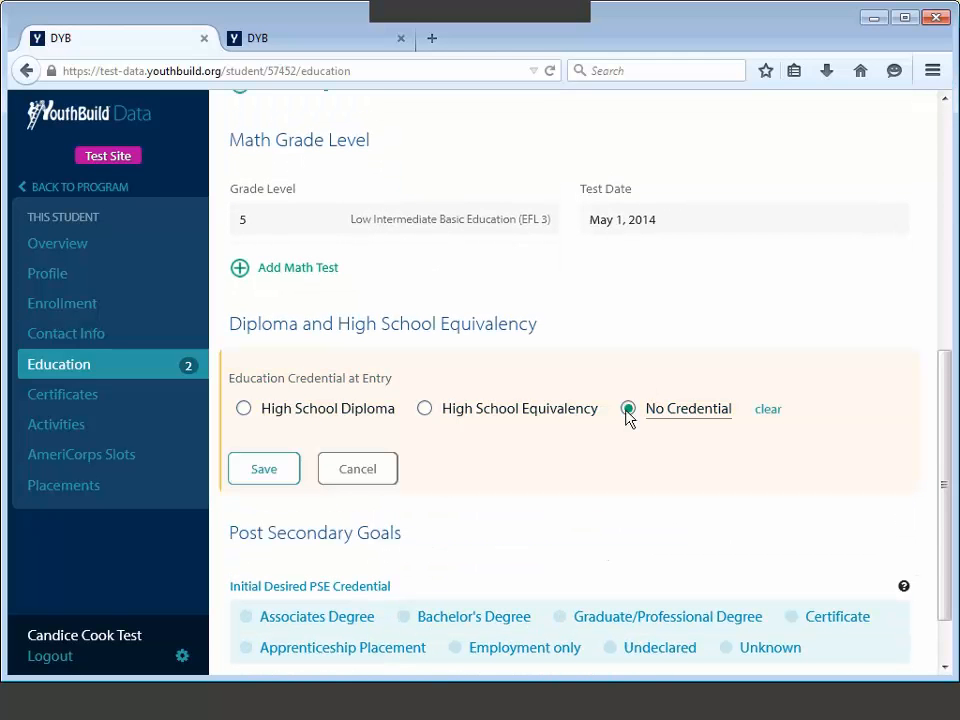
click(266, 480)
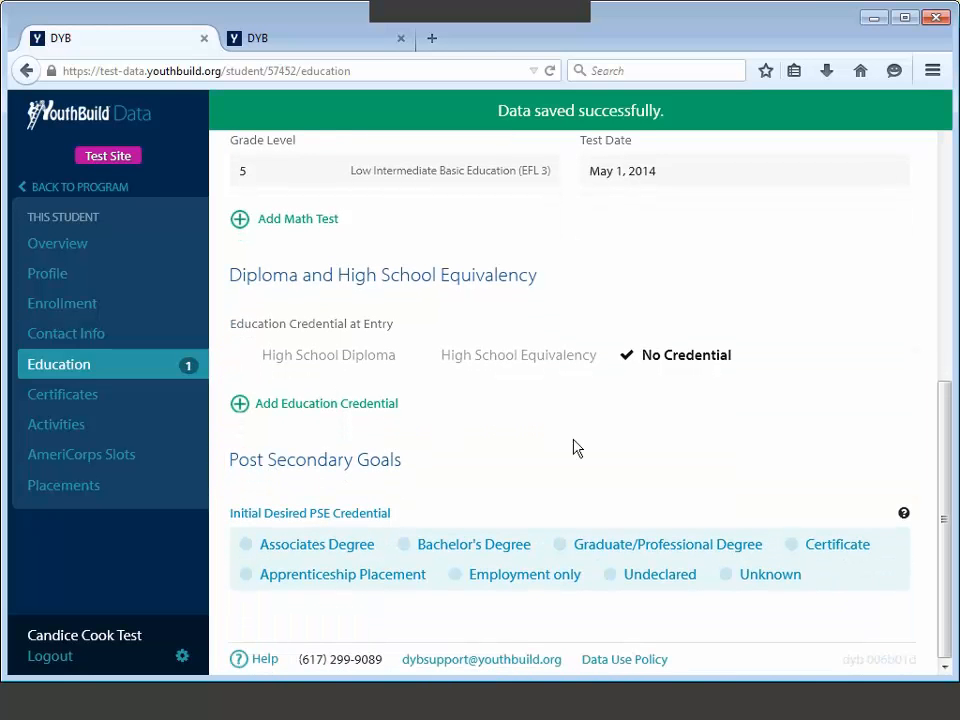
Step: Set Initial Desired PSE Credential to Associates Degree and save it
click(572, 600)
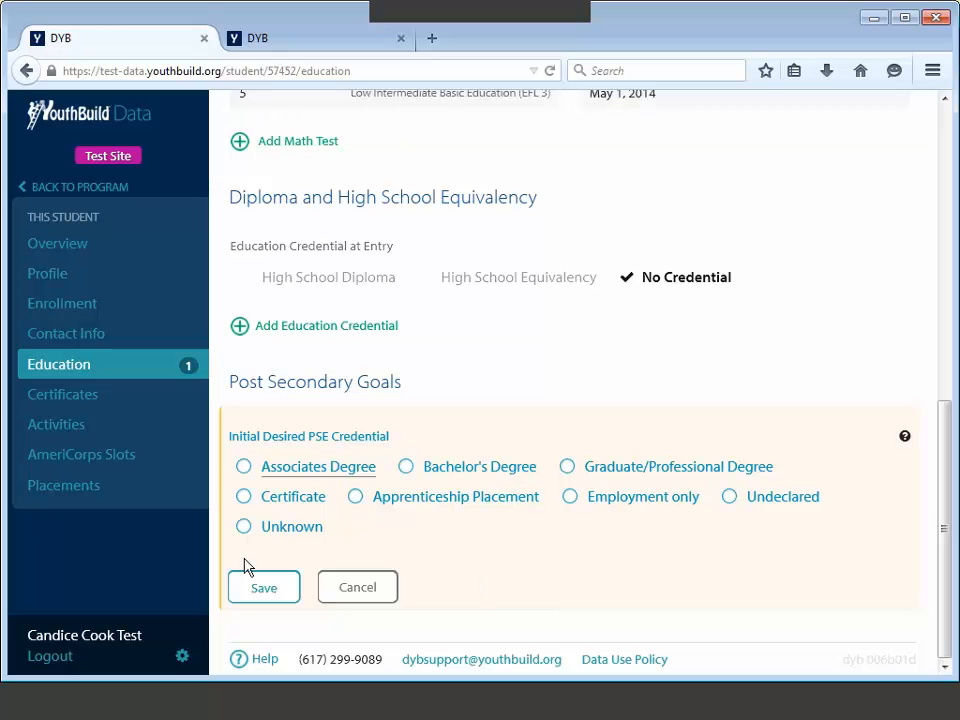
key(space)
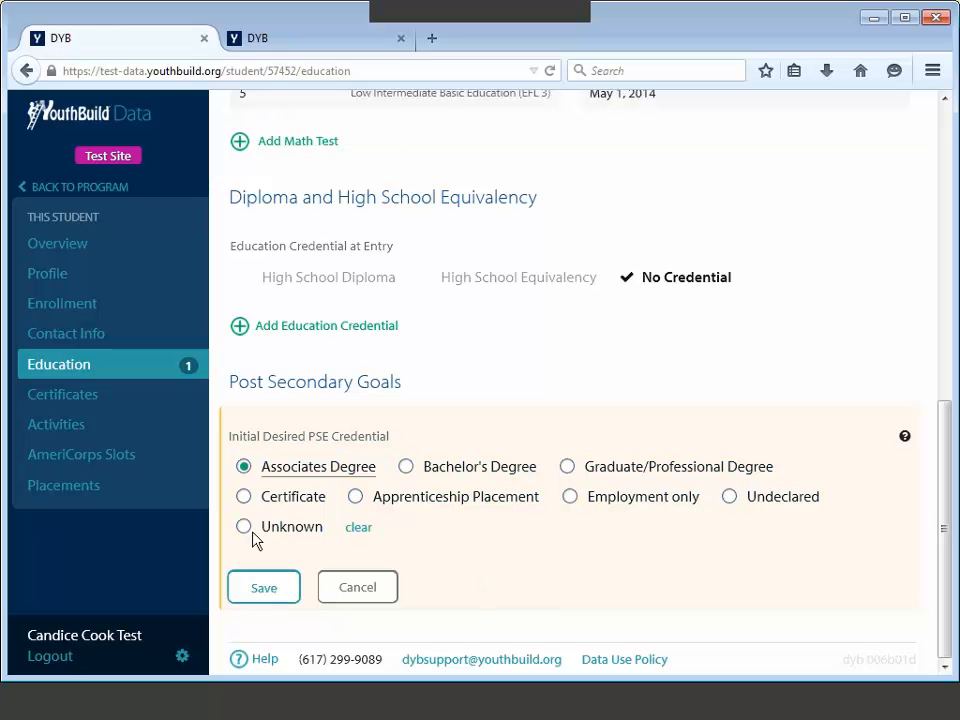
key(Return)
click(264, 598)
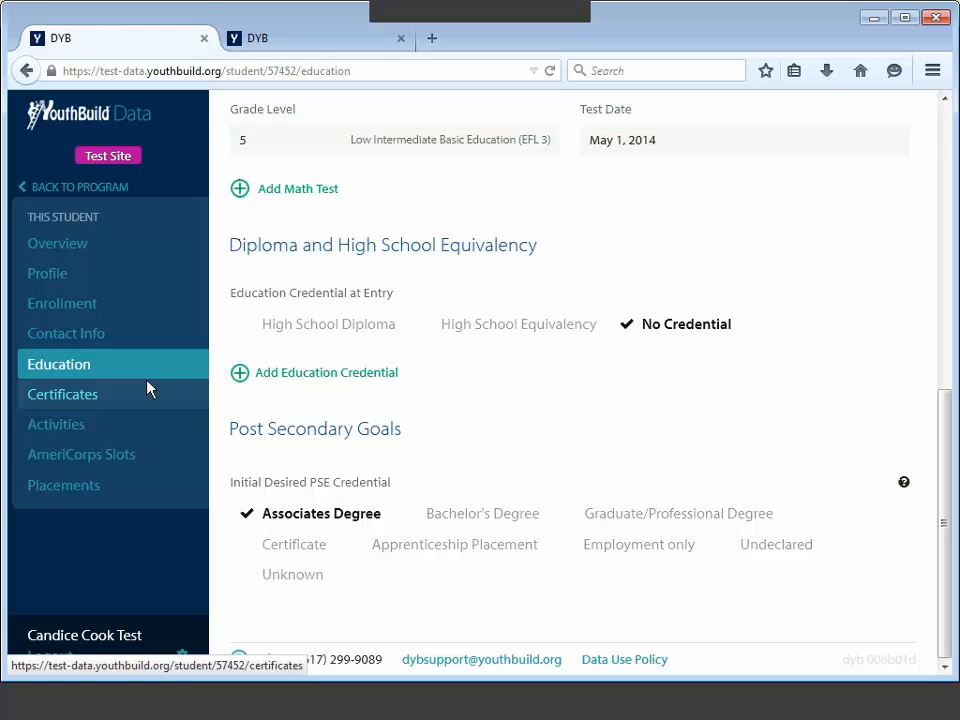
Step: Start a new certificate in Certificates and choose Multi Craft Core Curriculum (MCCC)
click(63, 396)
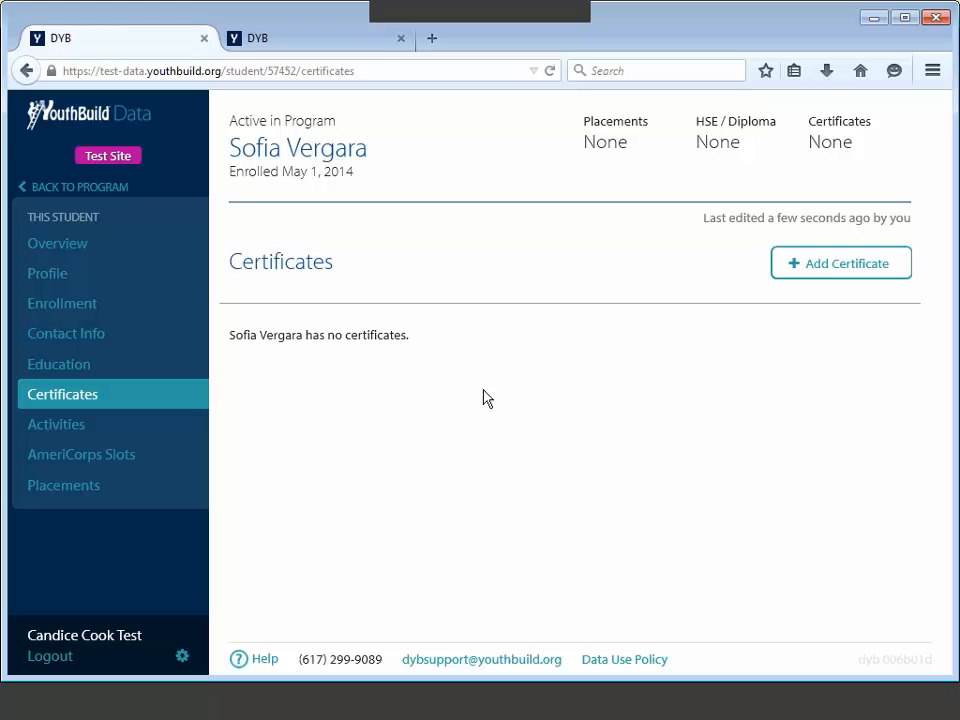
click(826, 272)
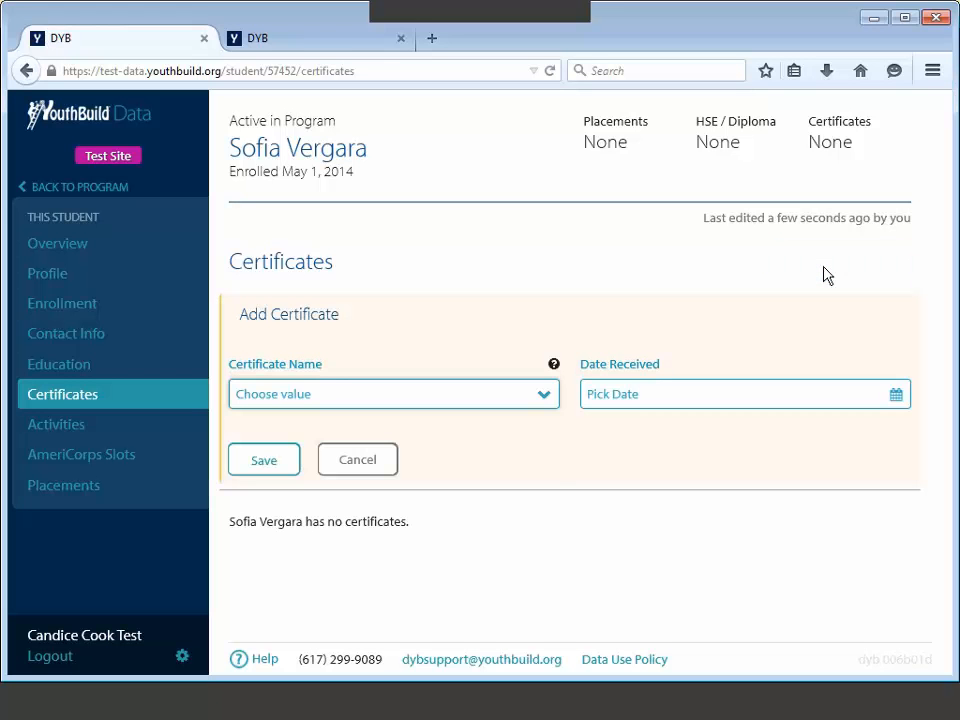
click(548, 400)
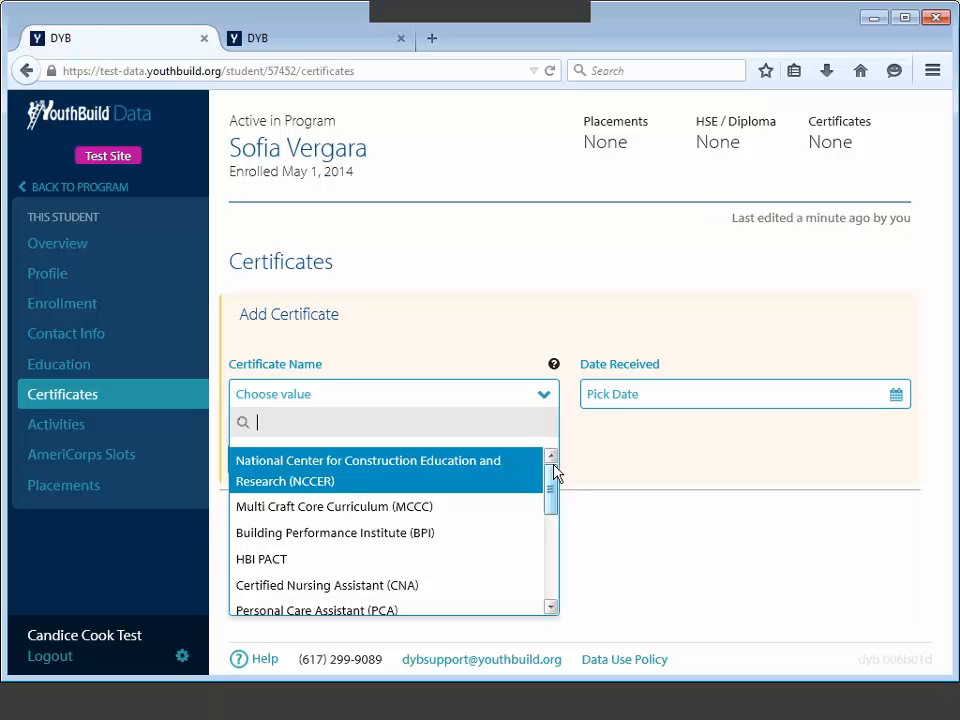
drag(555, 472, 555, 589)
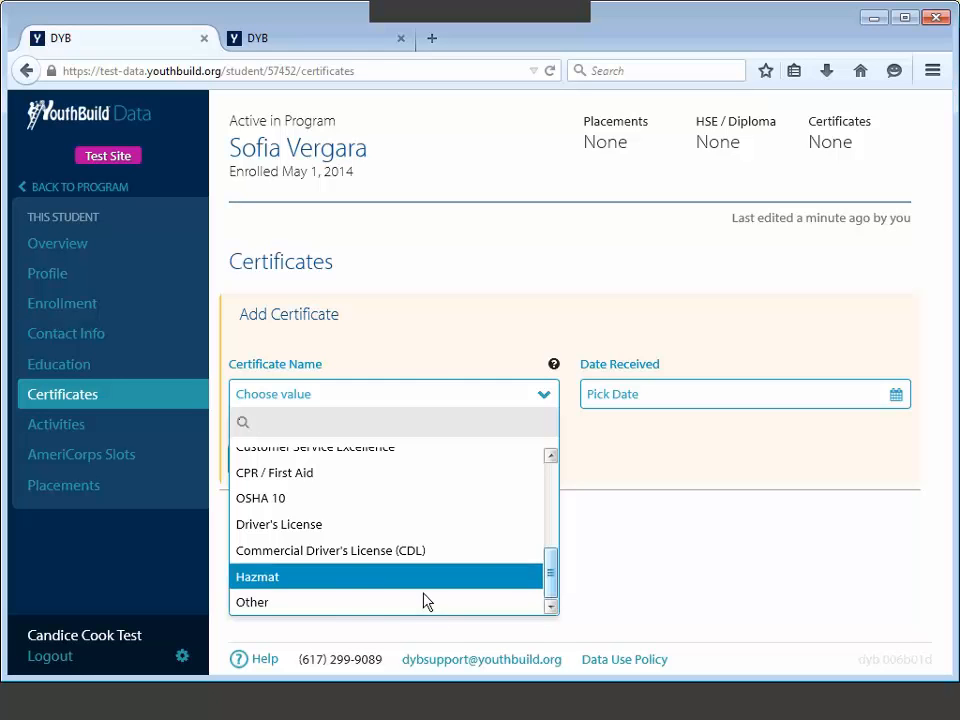
scroll(553, 583, up, 5)
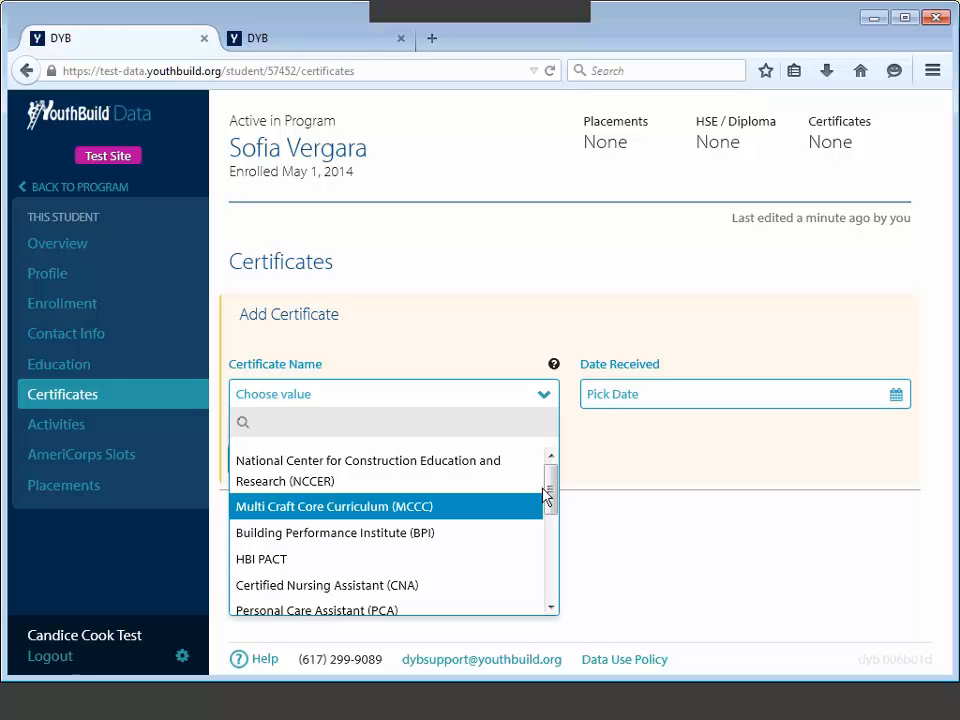
click(340, 512)
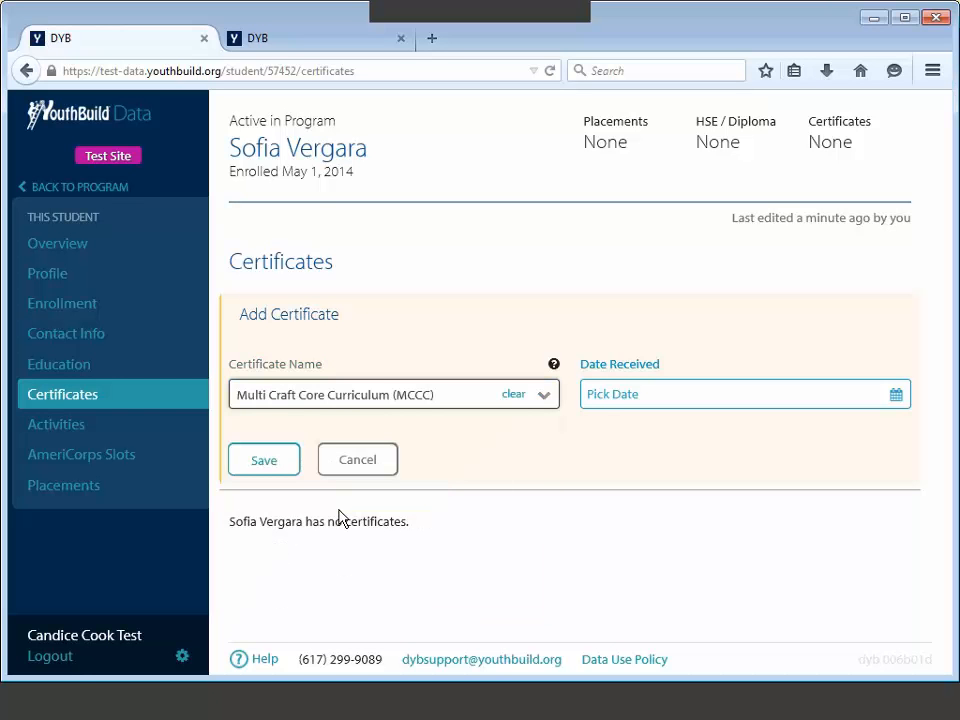
Step: Set the received date to 10/20/2014, save the MCCC certificate, and view its details
click(613, 395)
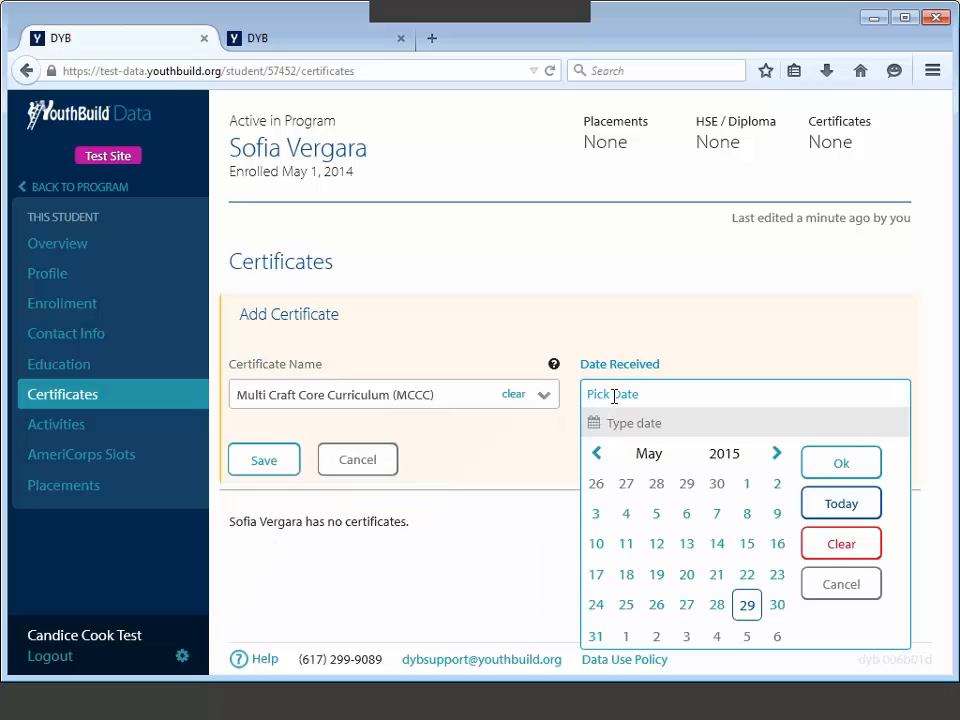
text(10/20/2014)
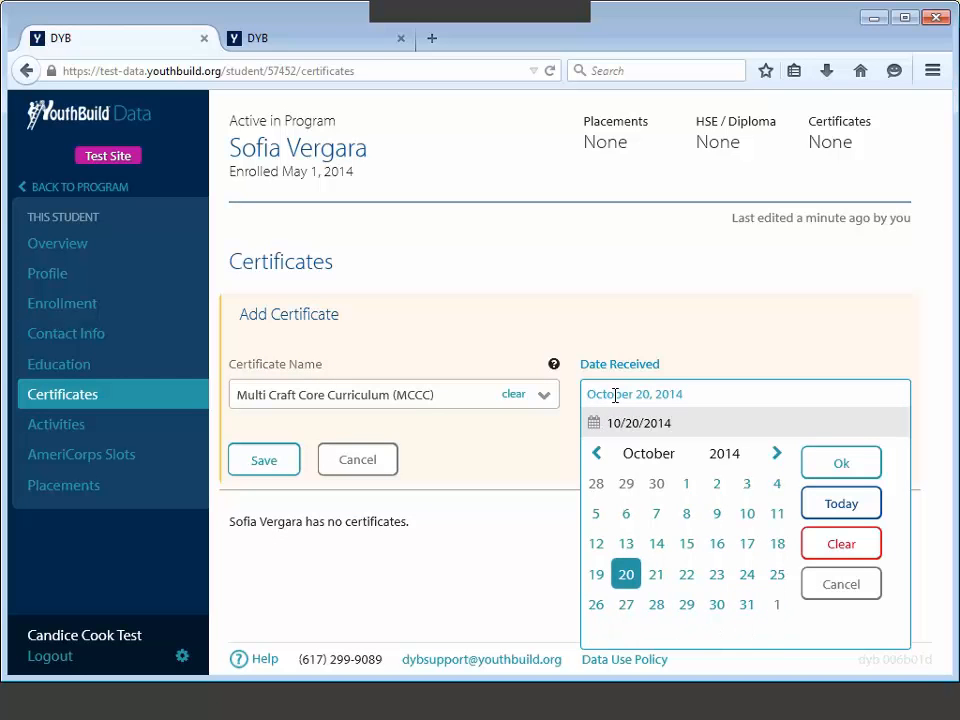
click(837, 466)
click(265, 466)
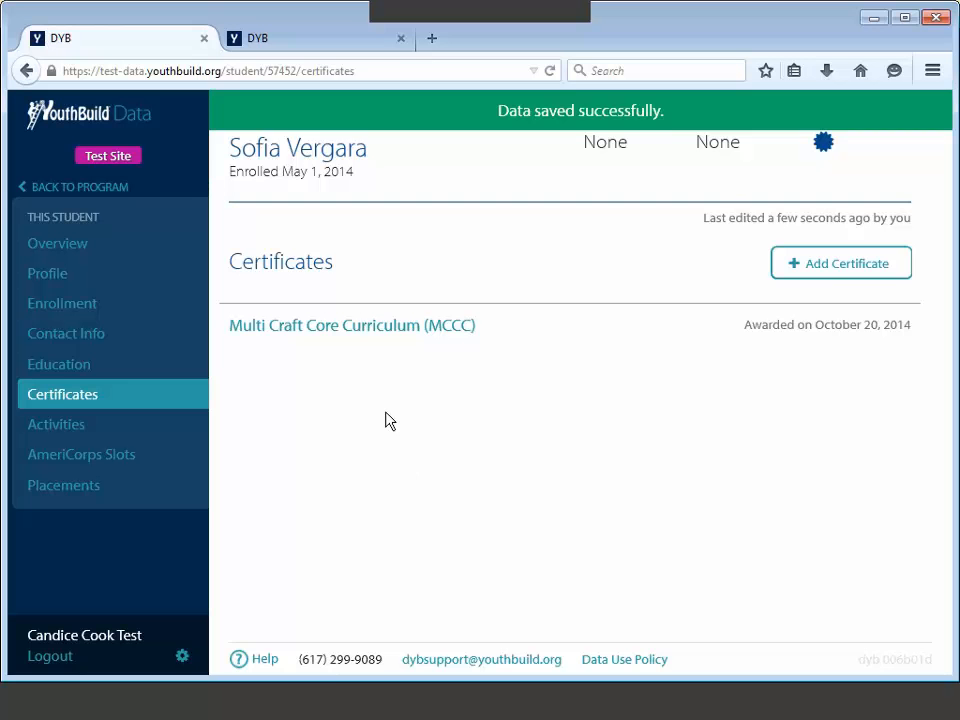
click(377, 327)
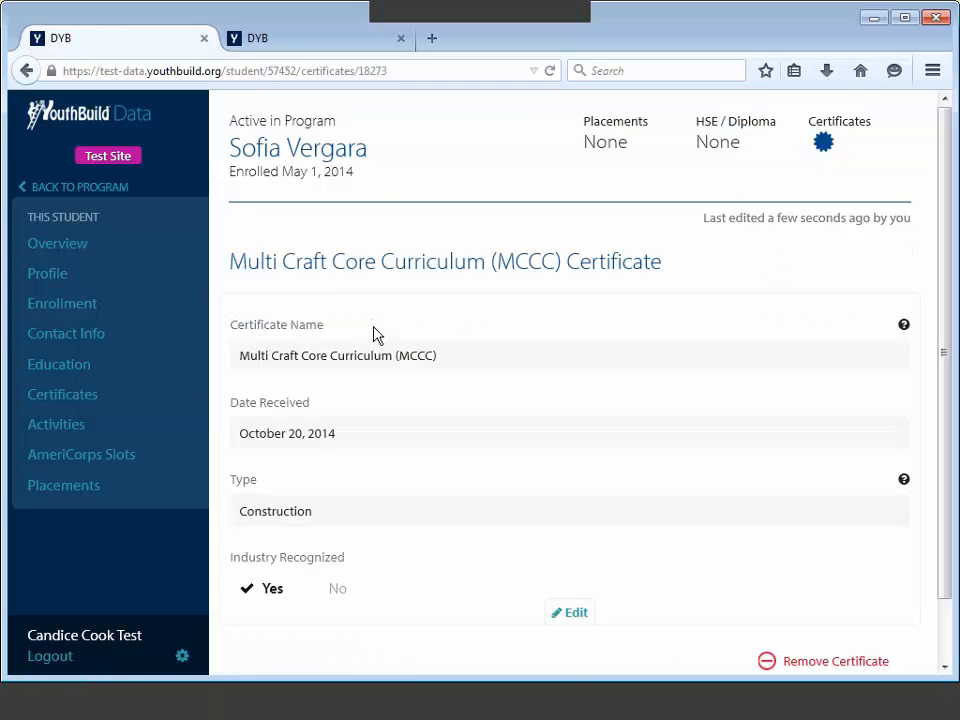
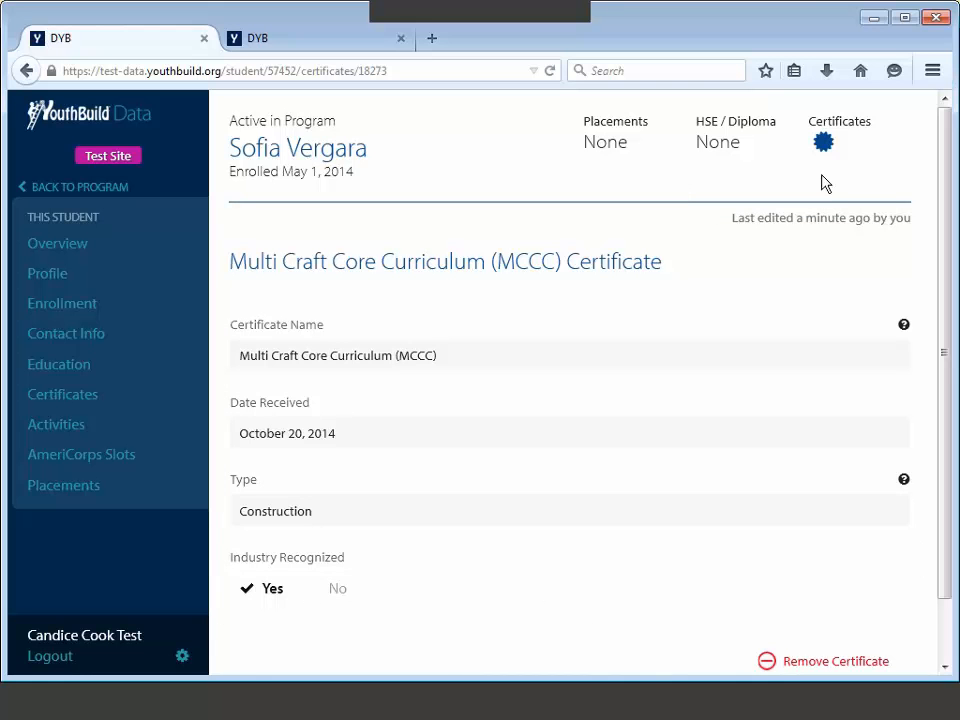
Step: Start a new activity for the student with Mentoring as the activity type
mouse_move(826, 145)
click(88, 428)
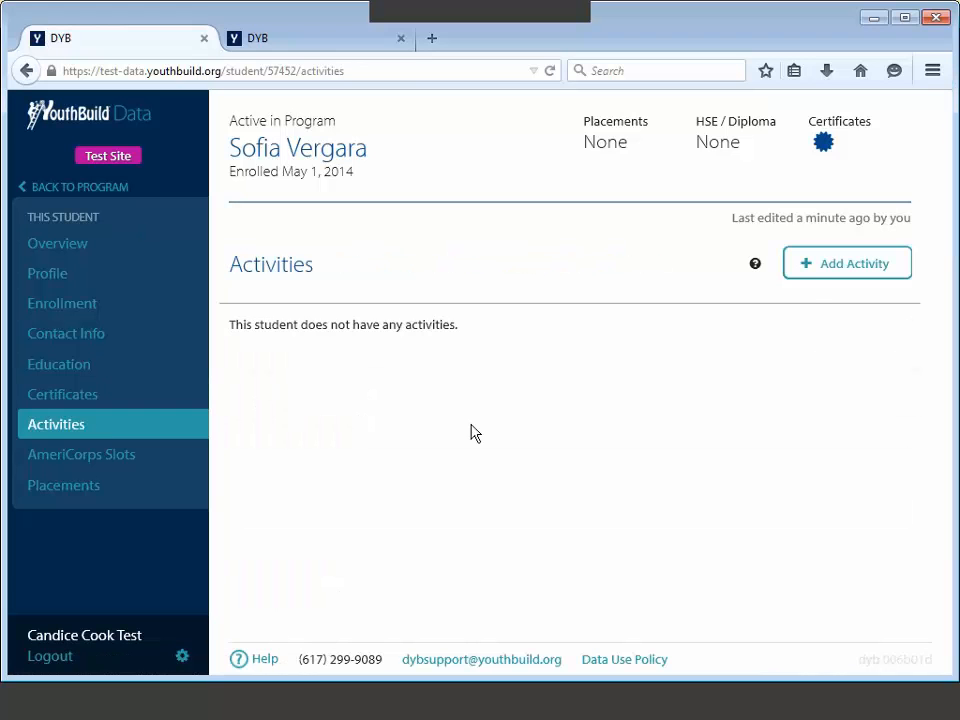
click(808, 273)
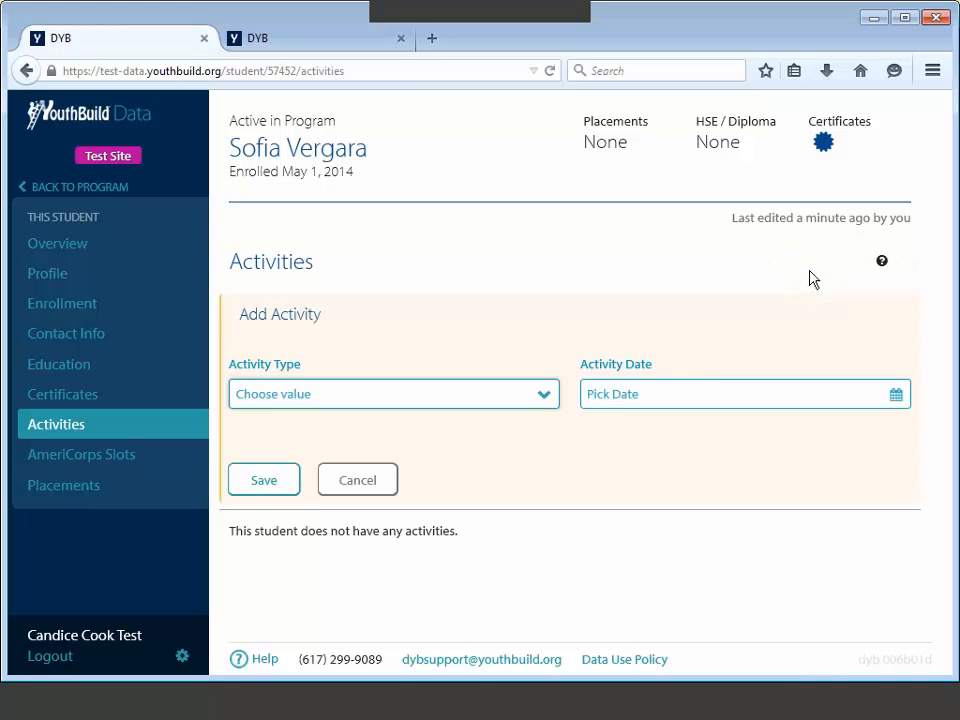
click(546, 401)
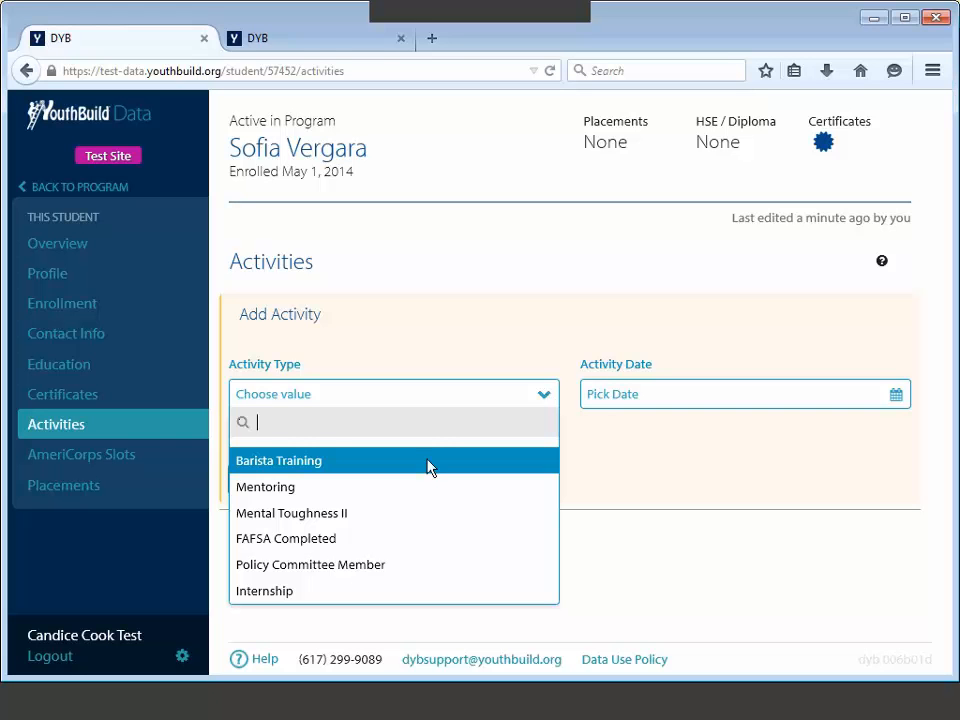
key(Down)
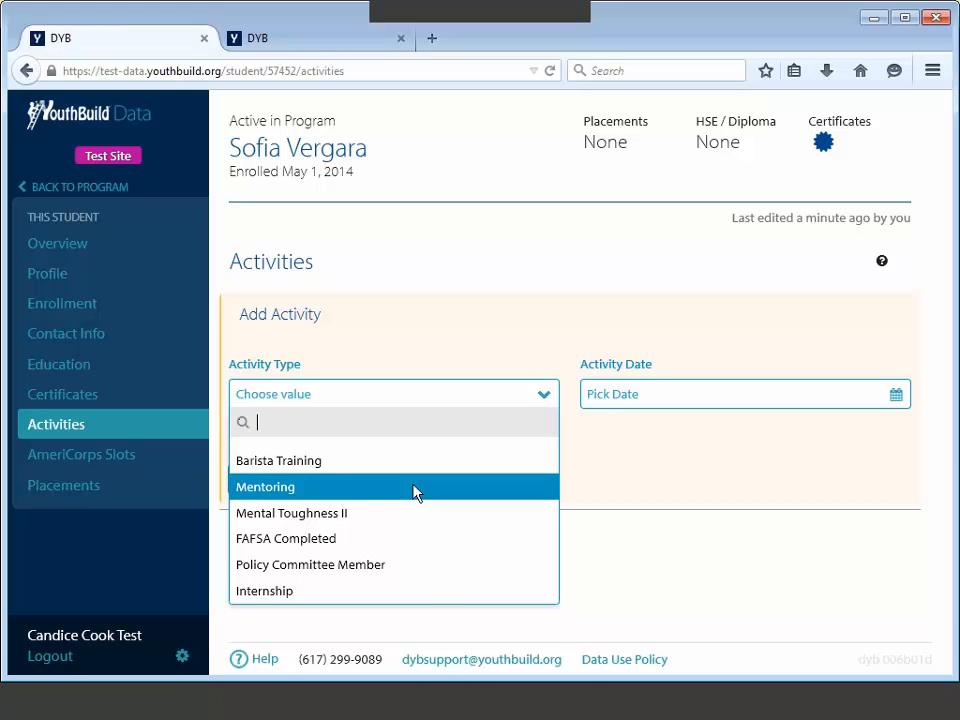
click(414, 488)
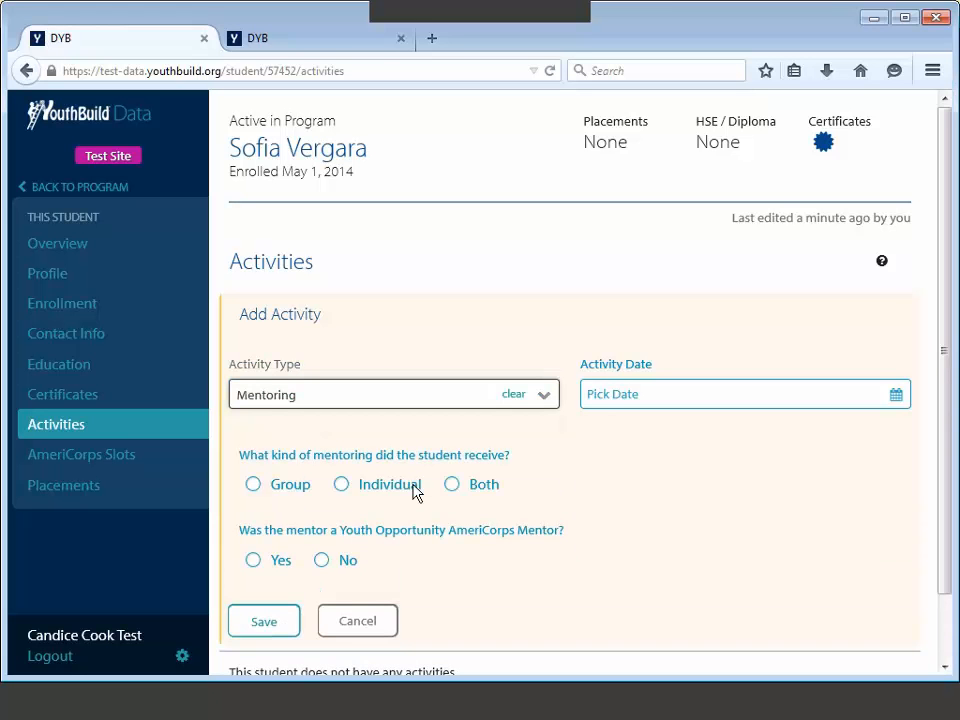
Step: Date the mentoring 9/1/2014, mark it Individual and non-AmeriCorps, save, then go to Placements
click(602, 396)
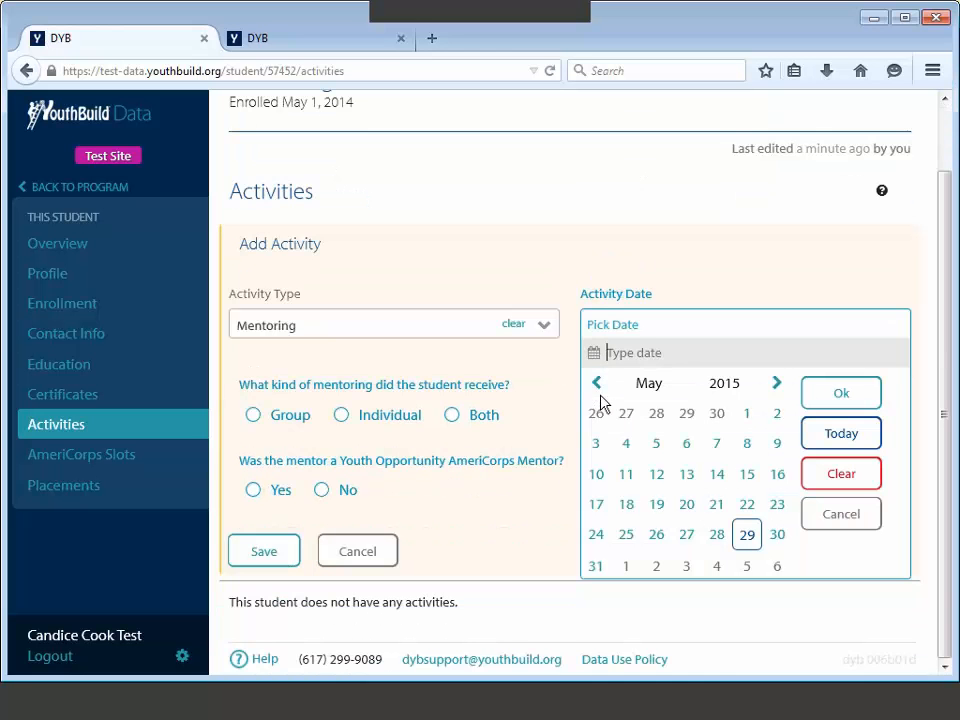
text(9/)
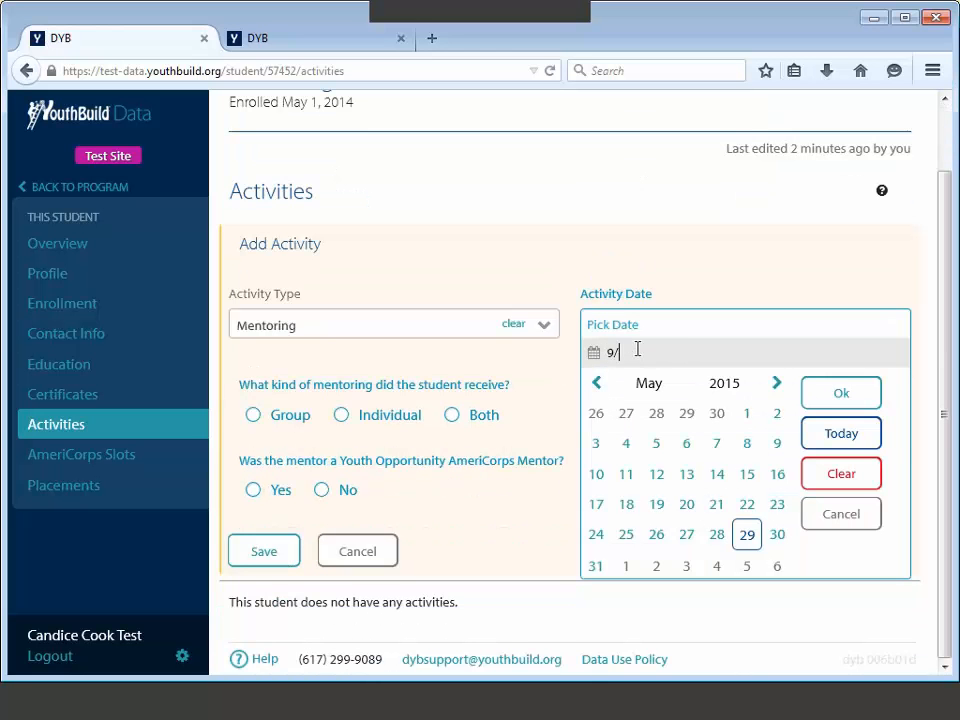
text(1/2014)
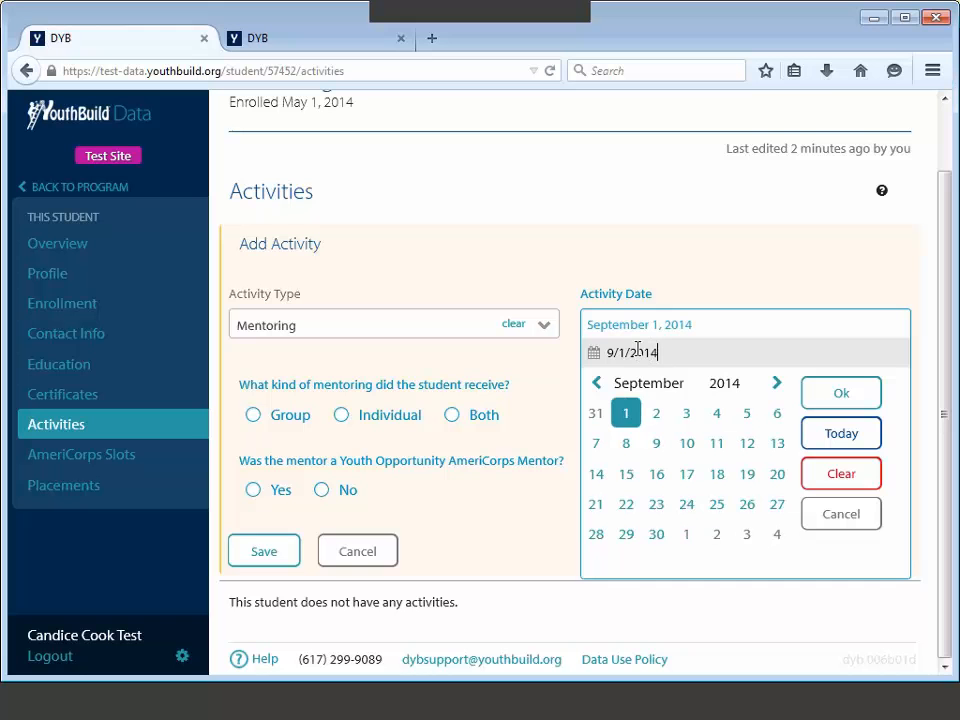
click(863, 380)
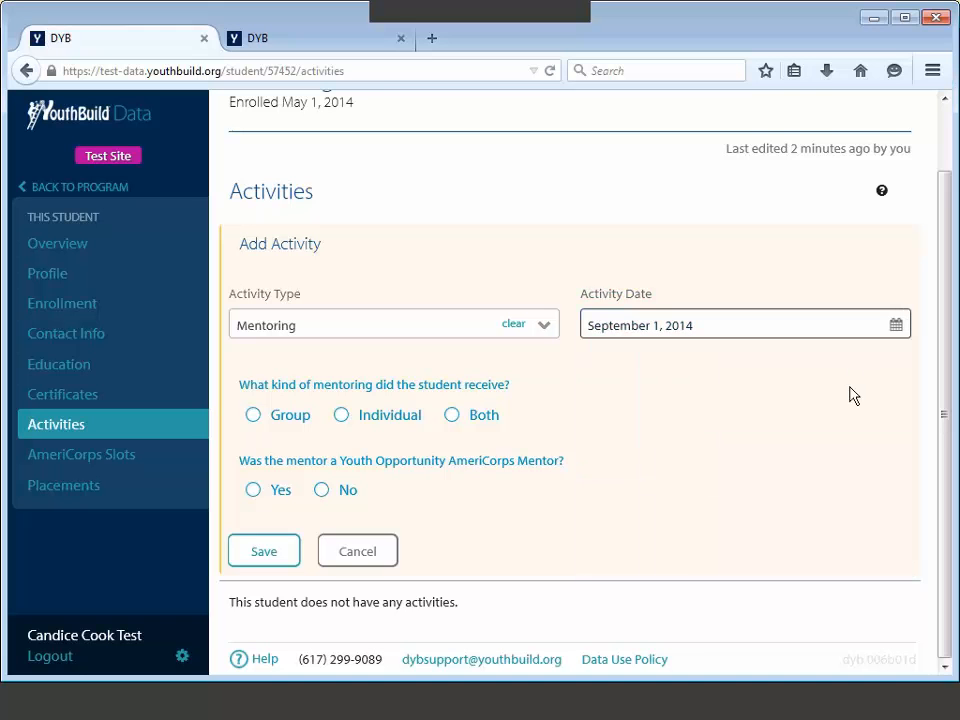
click(345, 416)
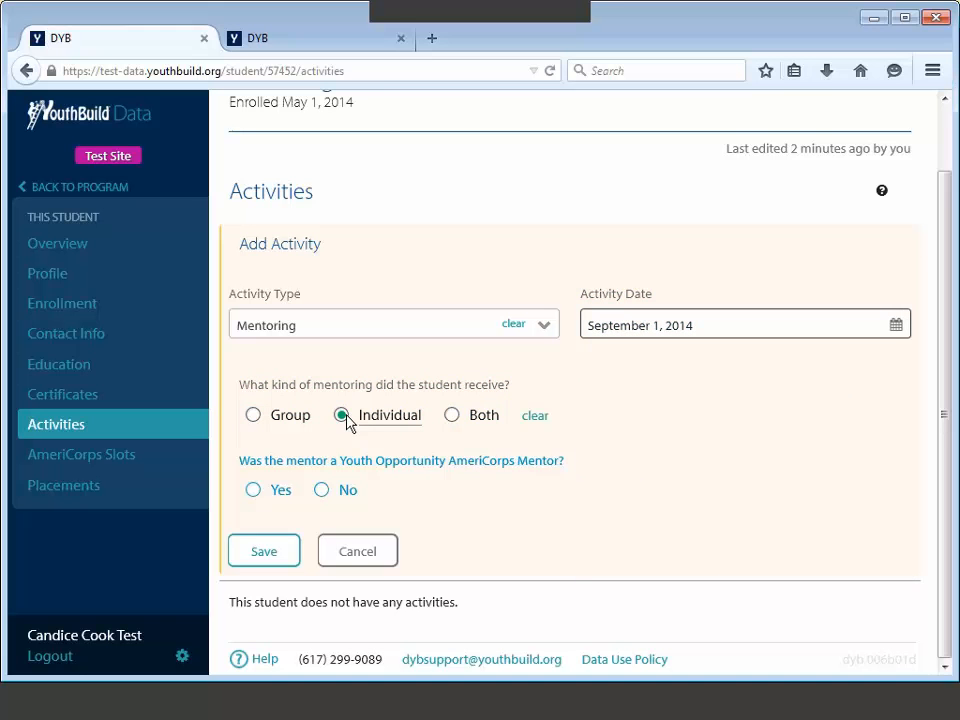
click(321, 490)
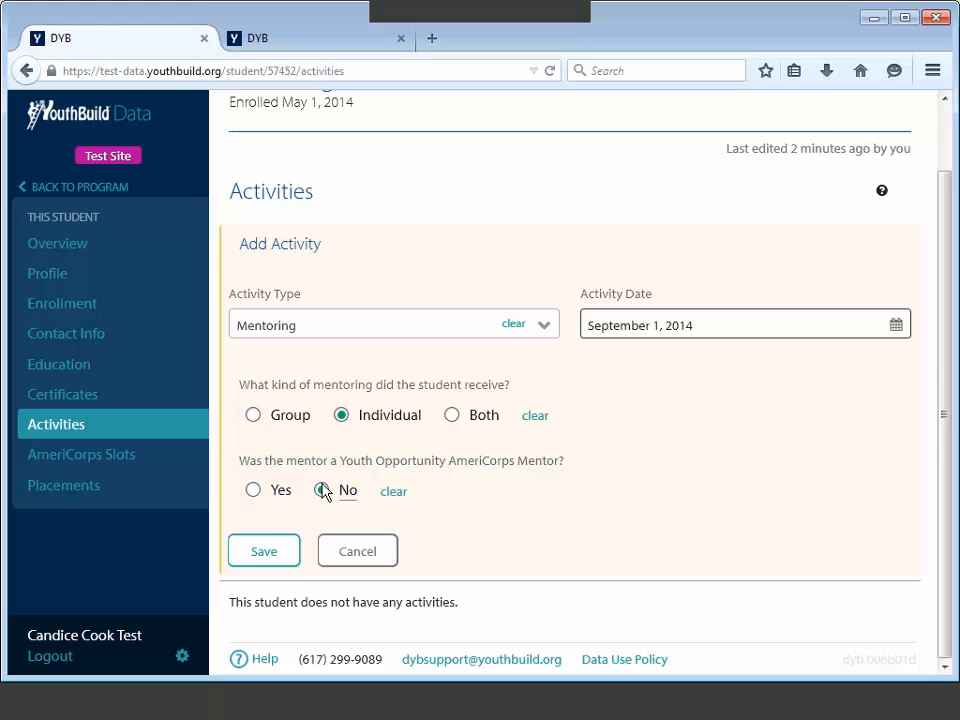
click(272, 559)
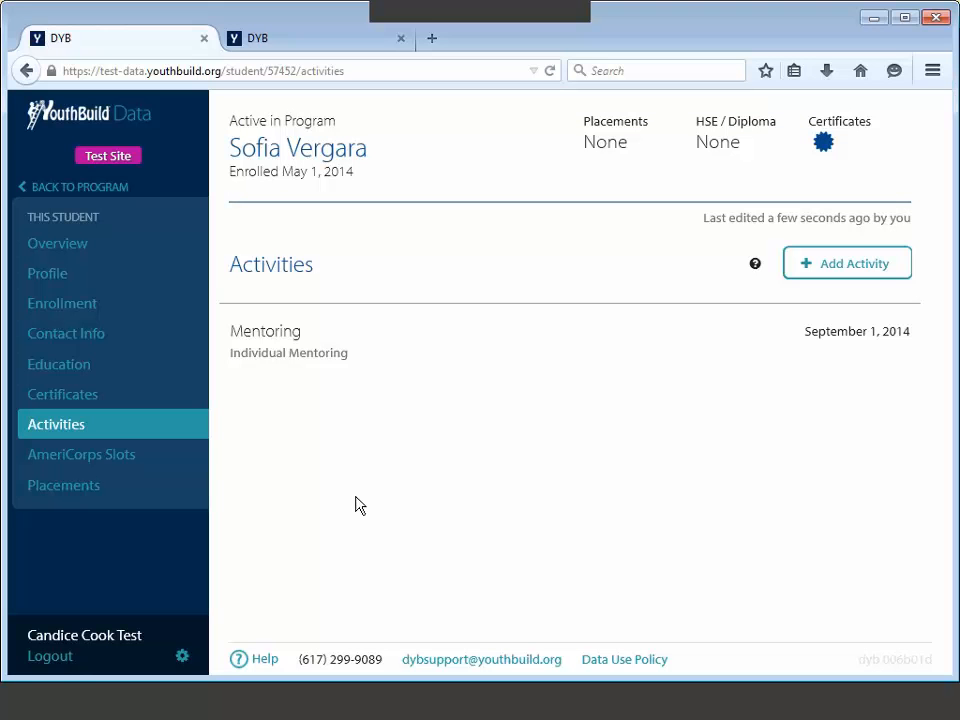
click(81, 482)
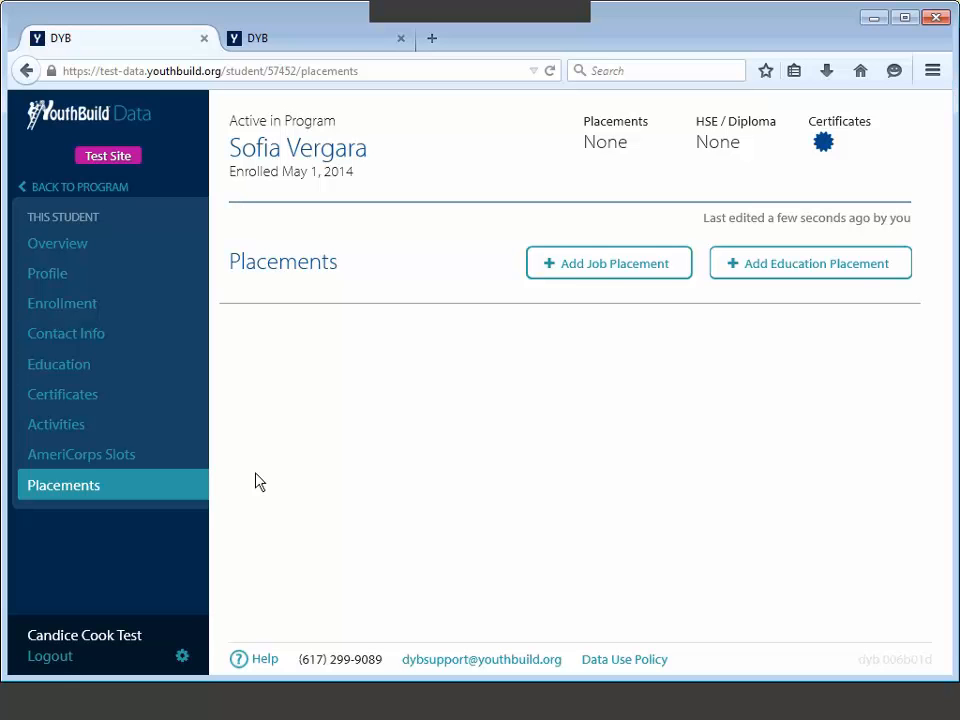
Step: Add a Best Place To Work job placement with start date 12/31/2014
click(605, 271)
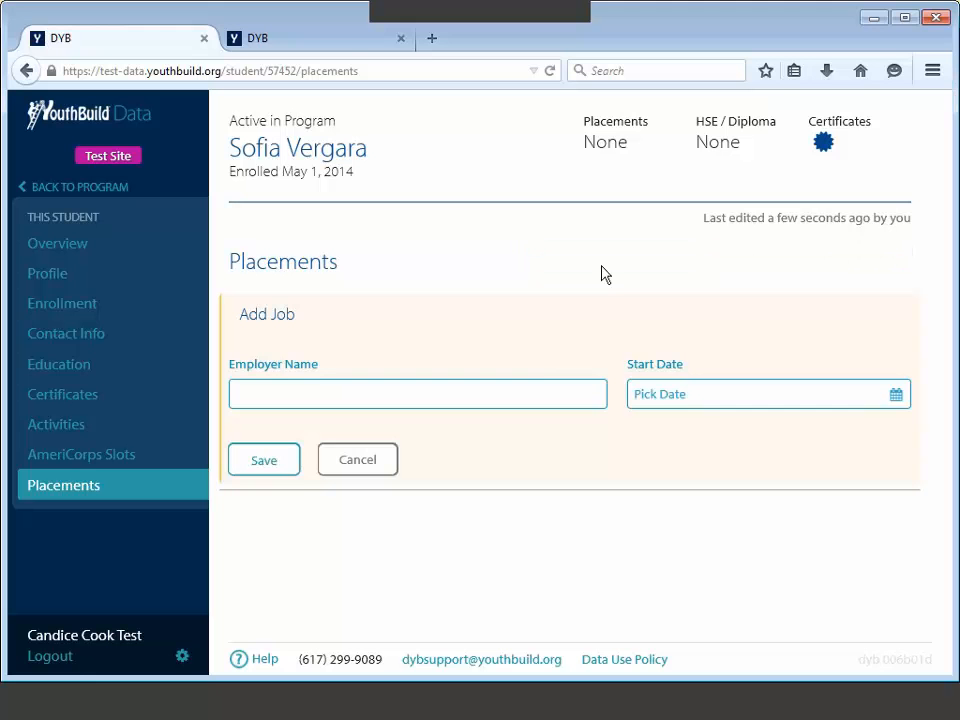
click(514, 392)
text(B)
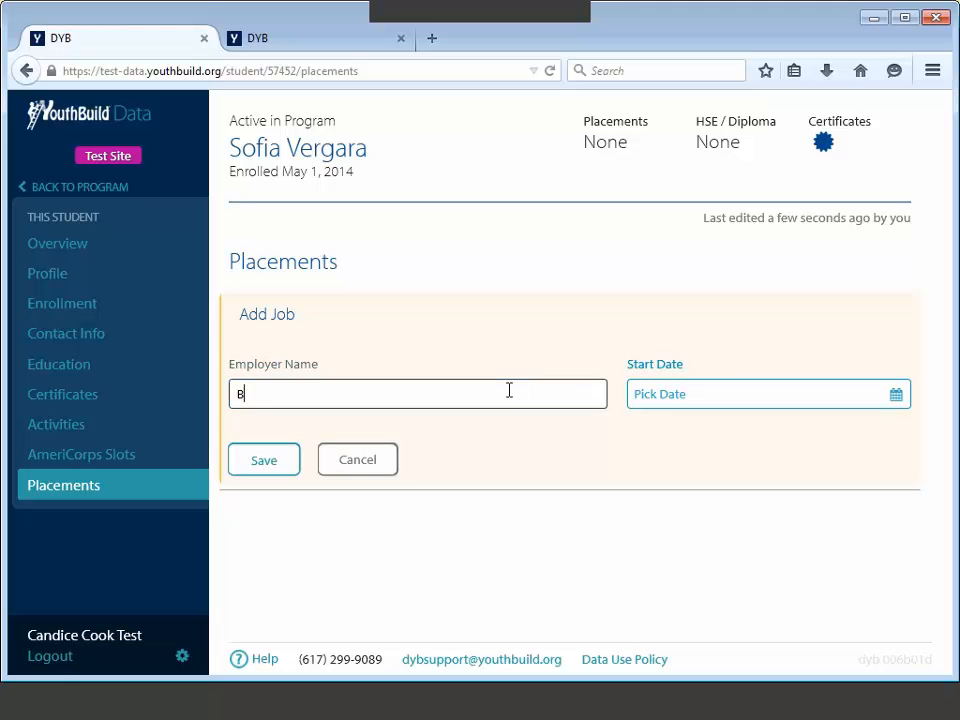
text(est Pl)
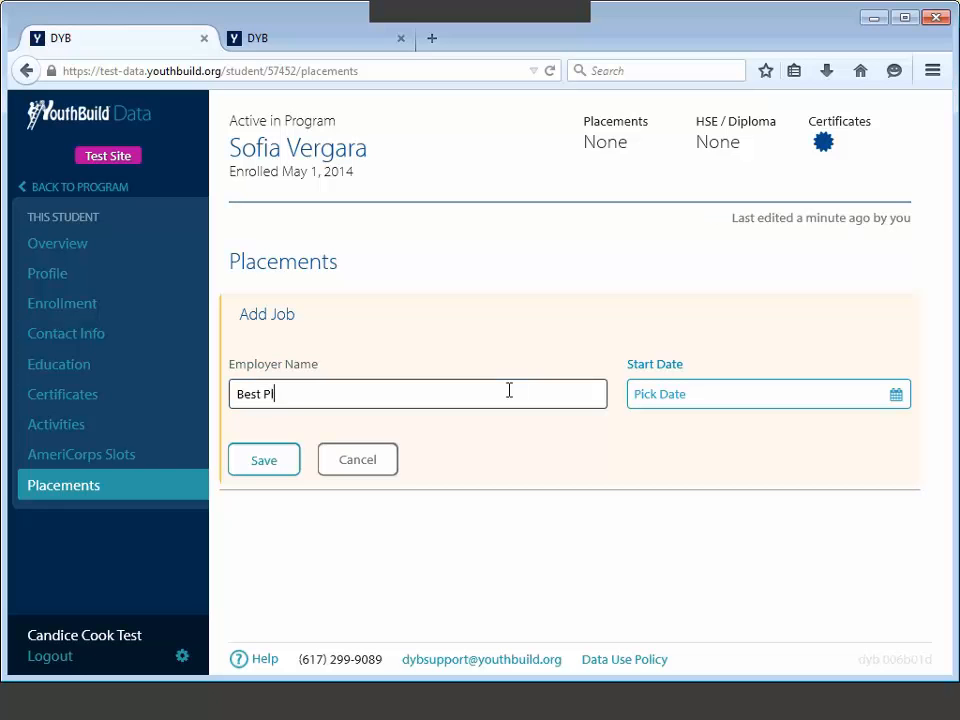
text(ace To Work)
click(675, 393)
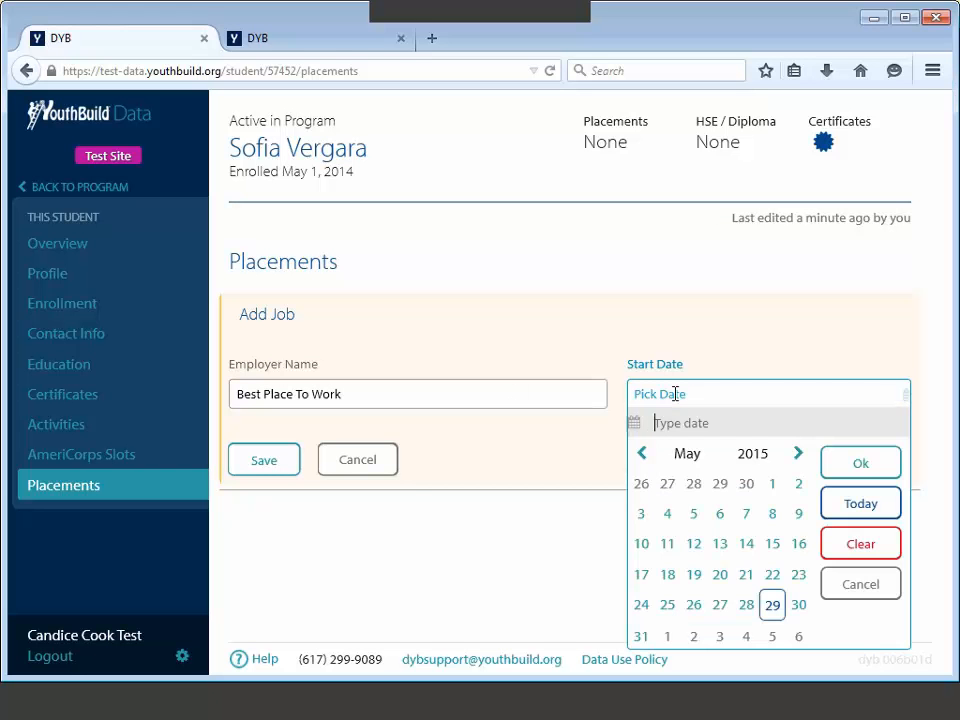
text(12/31/2014)
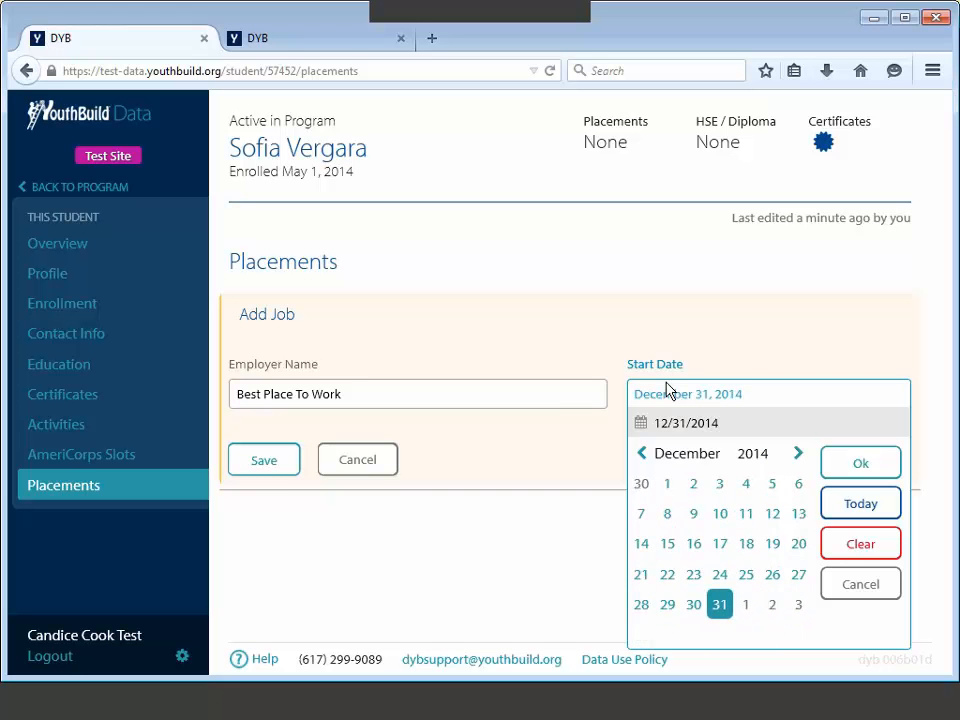
click(854, 461)
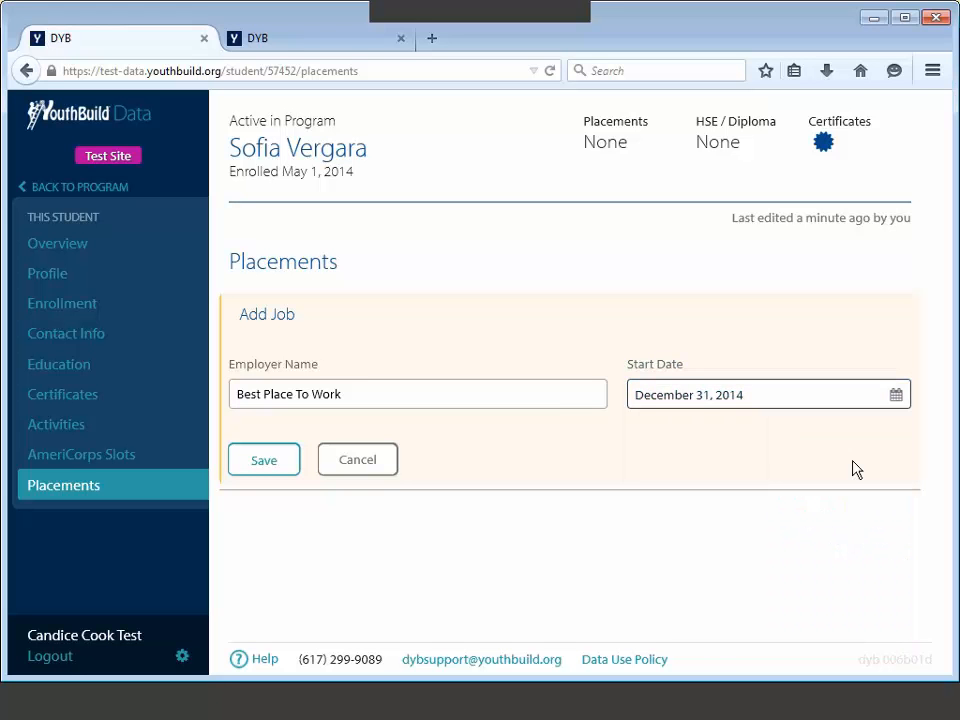
click(264, 467)
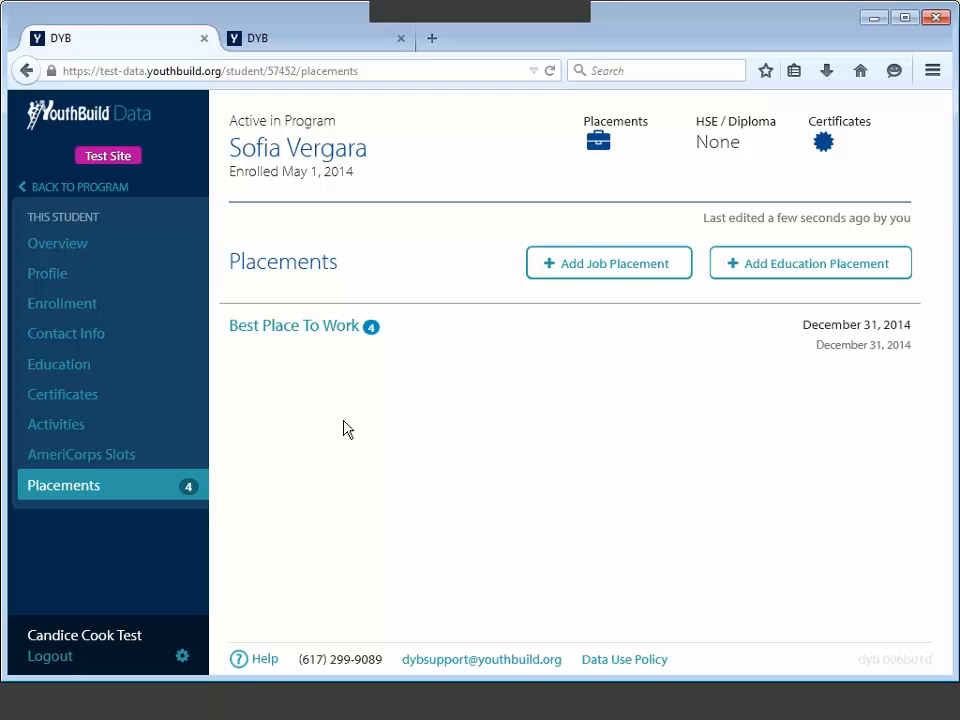
Step: Set the placement's job type to Community and social services, Part Time, not a green job
click(352, 330)
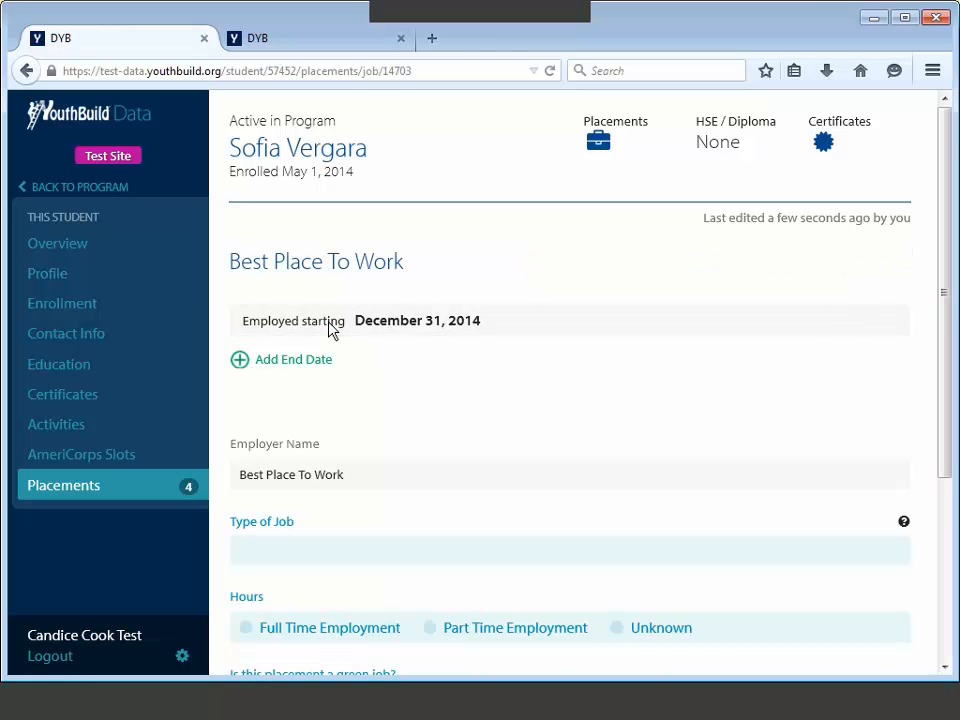
scroll(504, 388, down, 5)
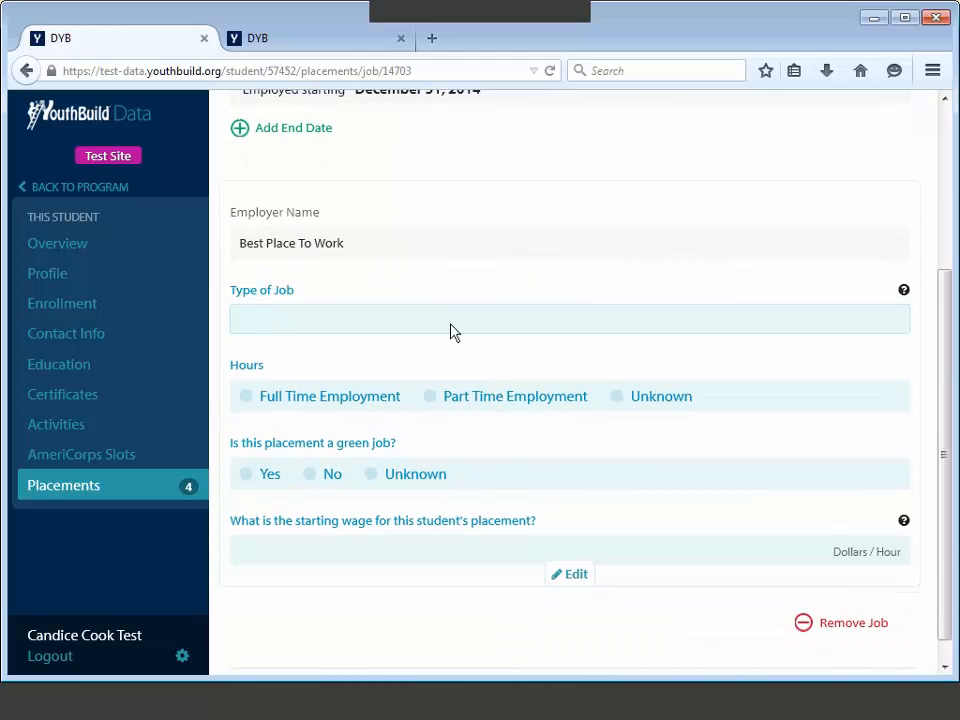
click(450, 331)
click(433, 383)
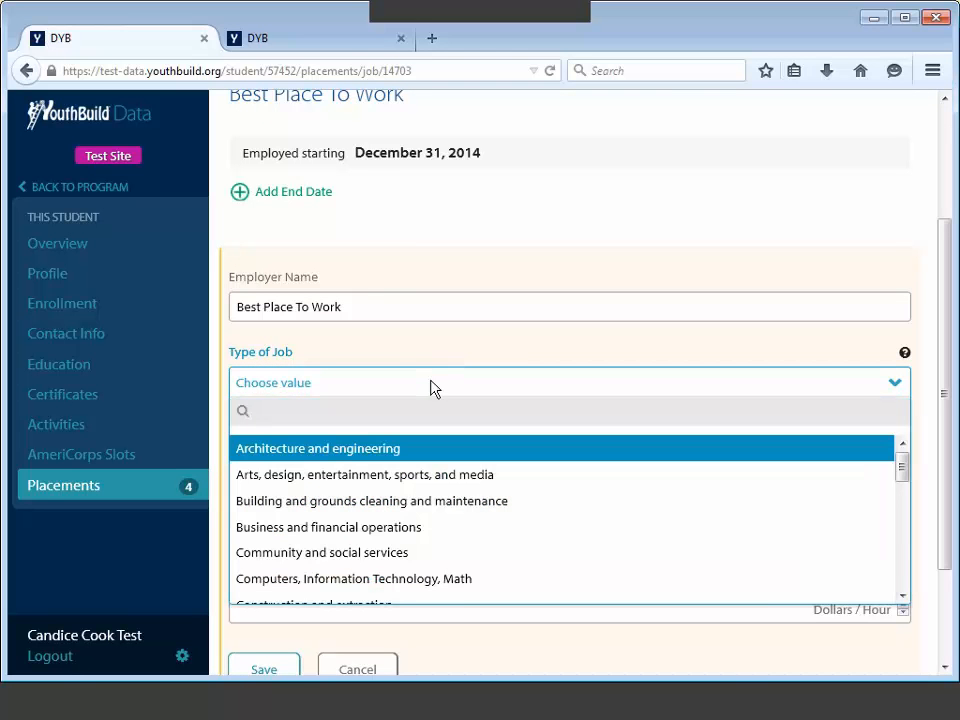
click(428, 553)
click(432, 459)
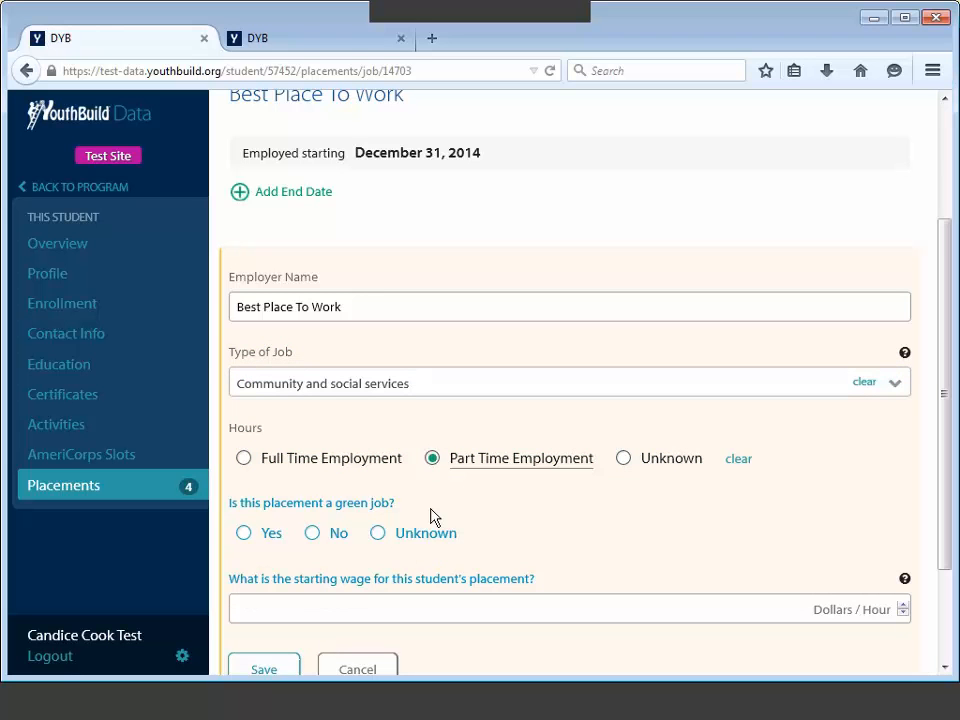
click(329, 531)
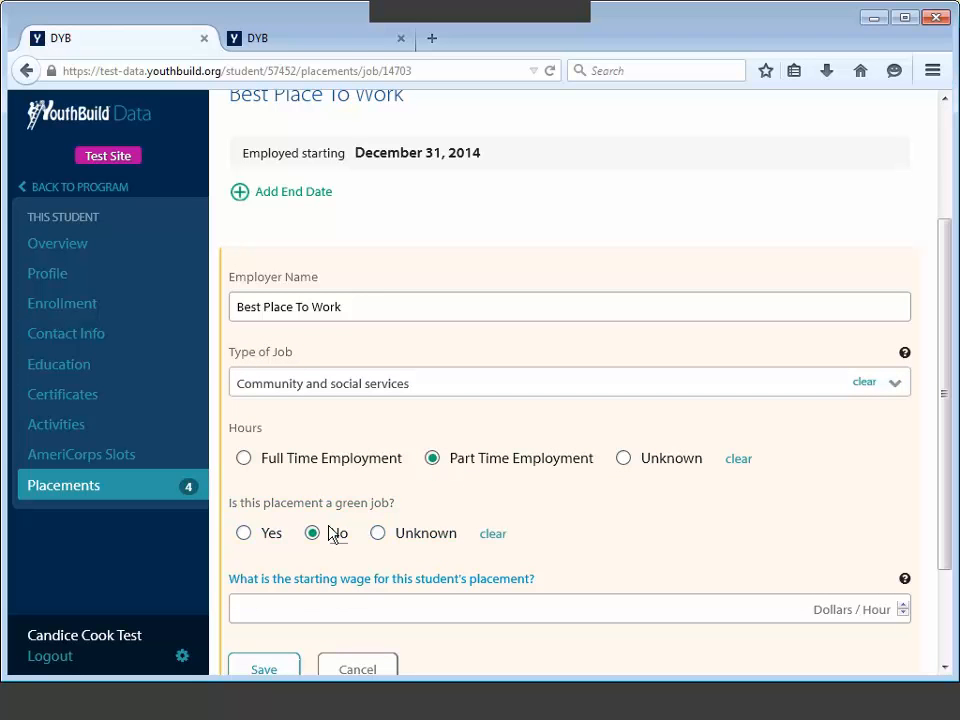
Step: Enter a starting hourly wage of 10.10 and save the placement details
scroll(317, 538, down, 2)
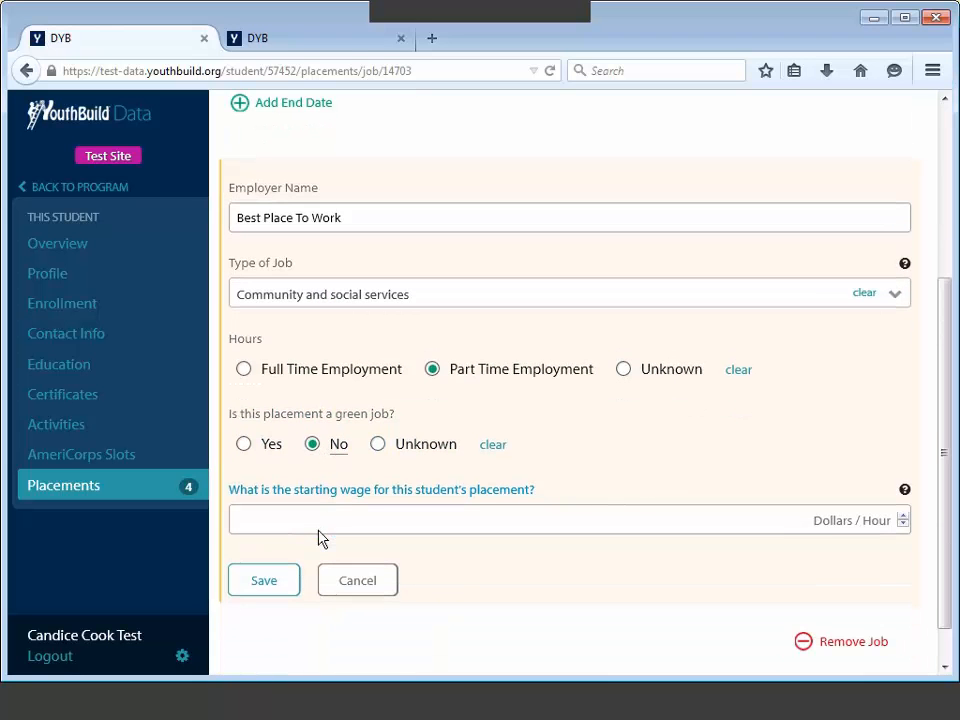
click(321, 520)
text(10)
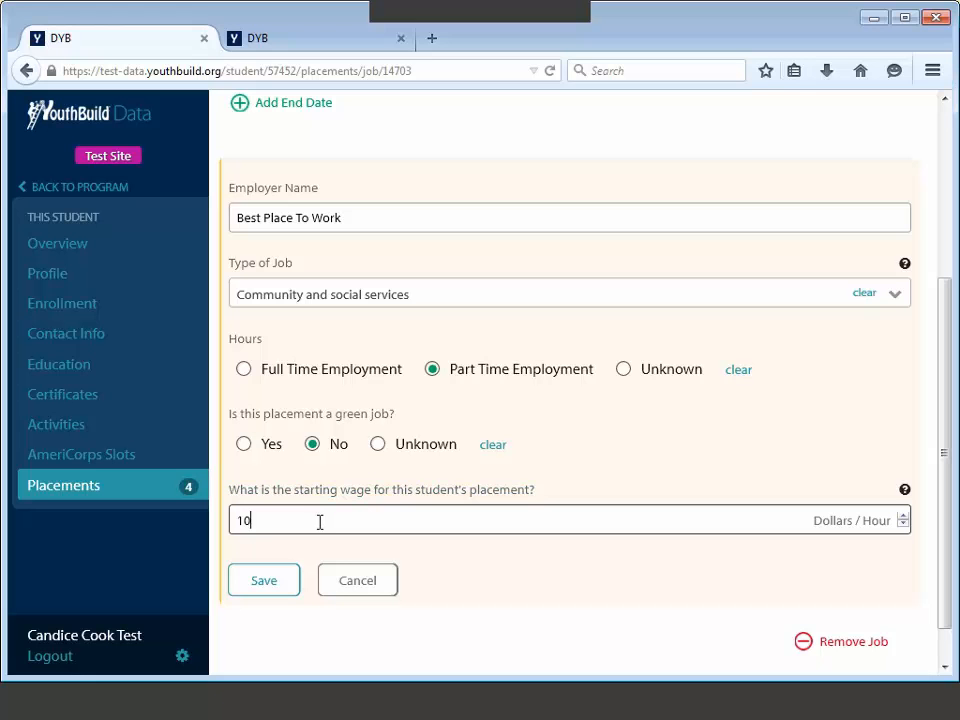
text(.10)
click(259, 580)
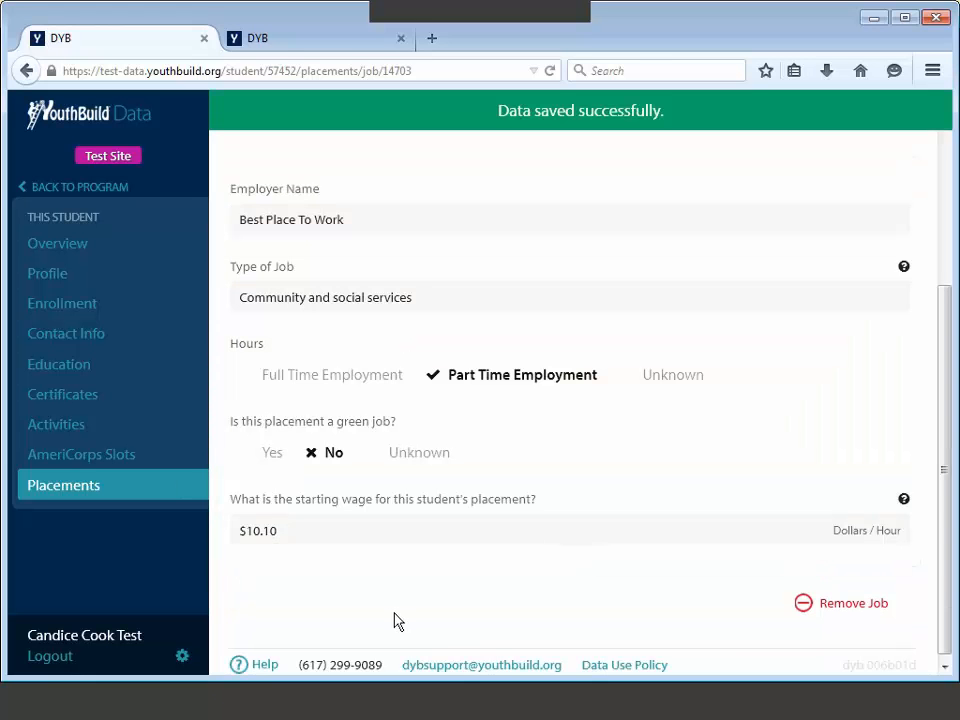
mouse_move(903, 500)
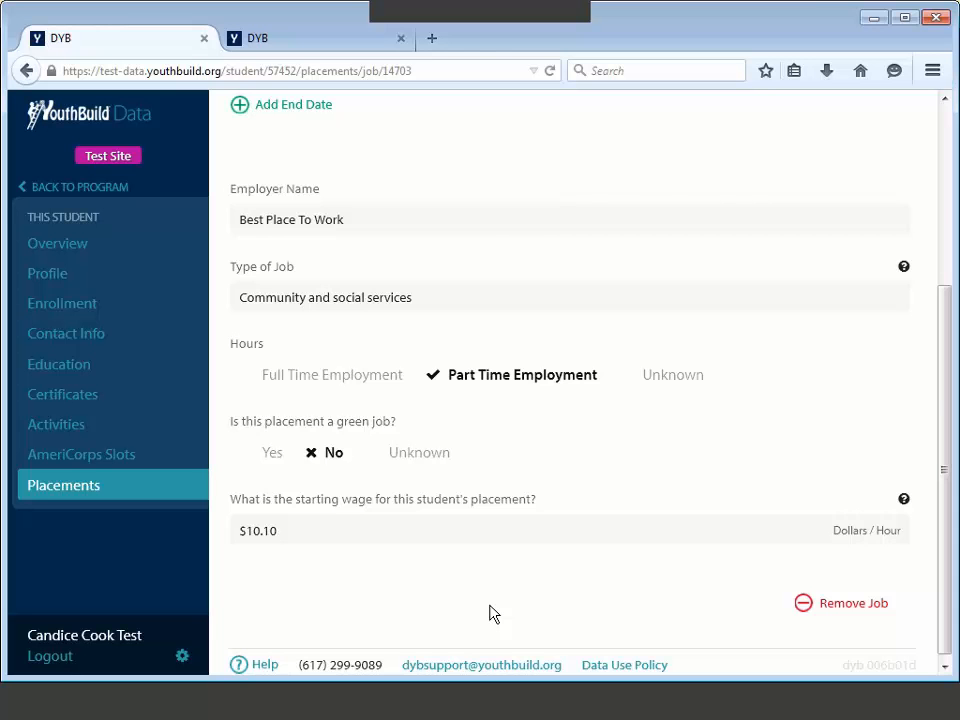
scroll(520, 580, up, 5)
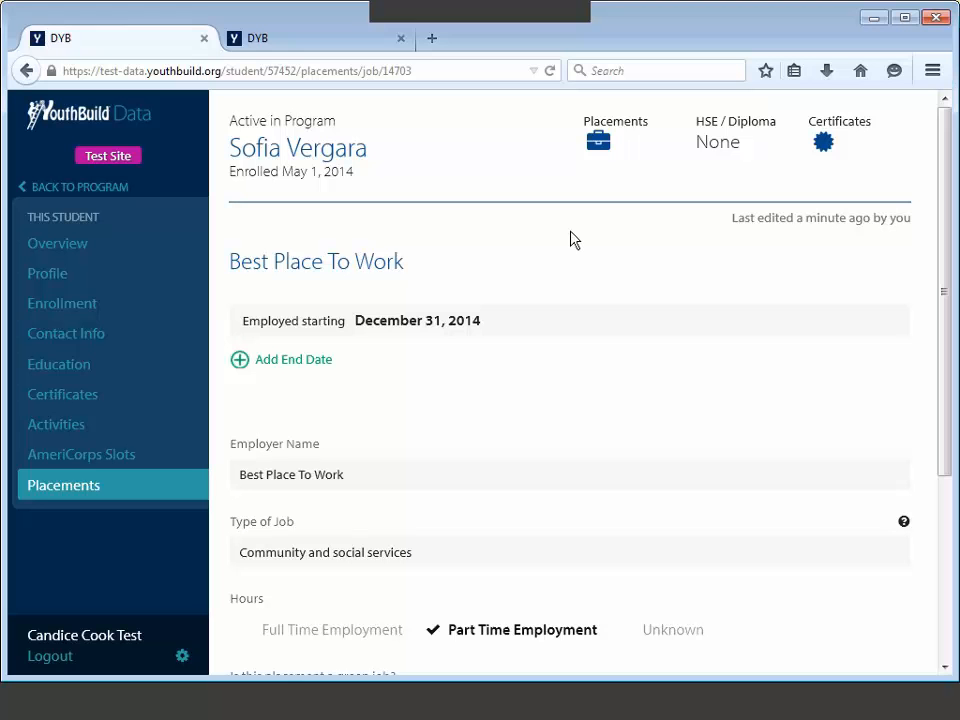
Step: On Enrollment, start a new exit with reason Moved from target area of program
click(112, 308)
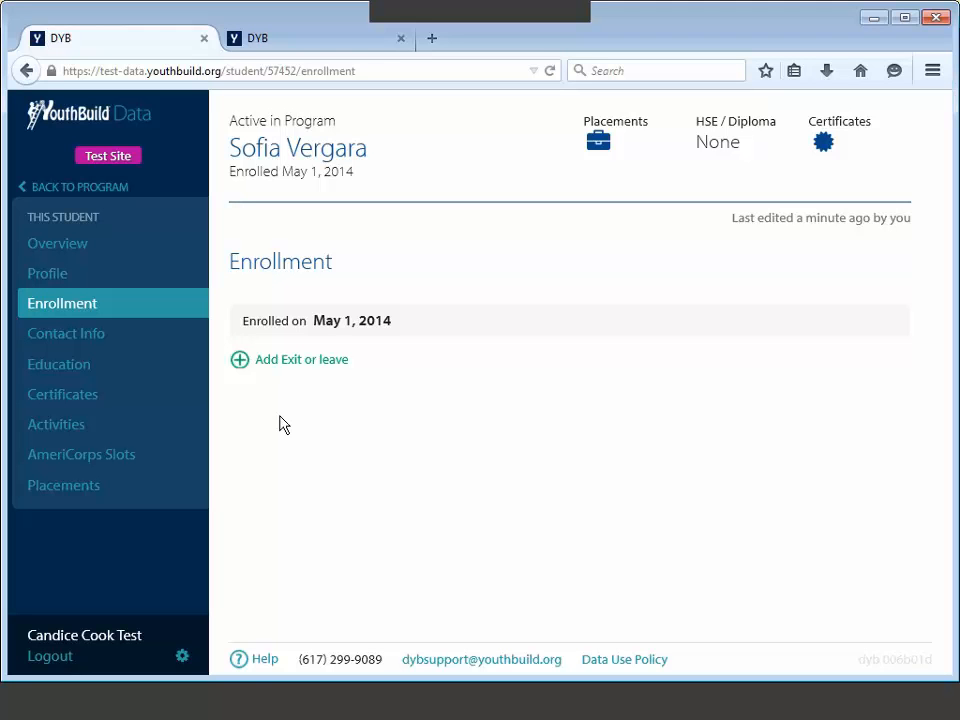
click(239, 362)
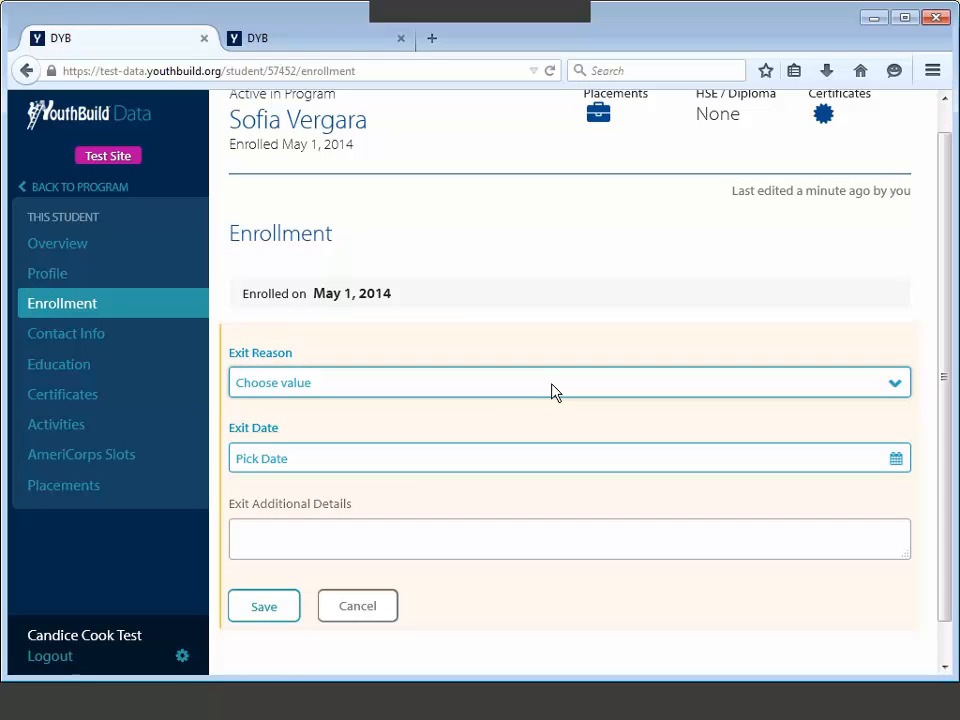
click(893, 390)
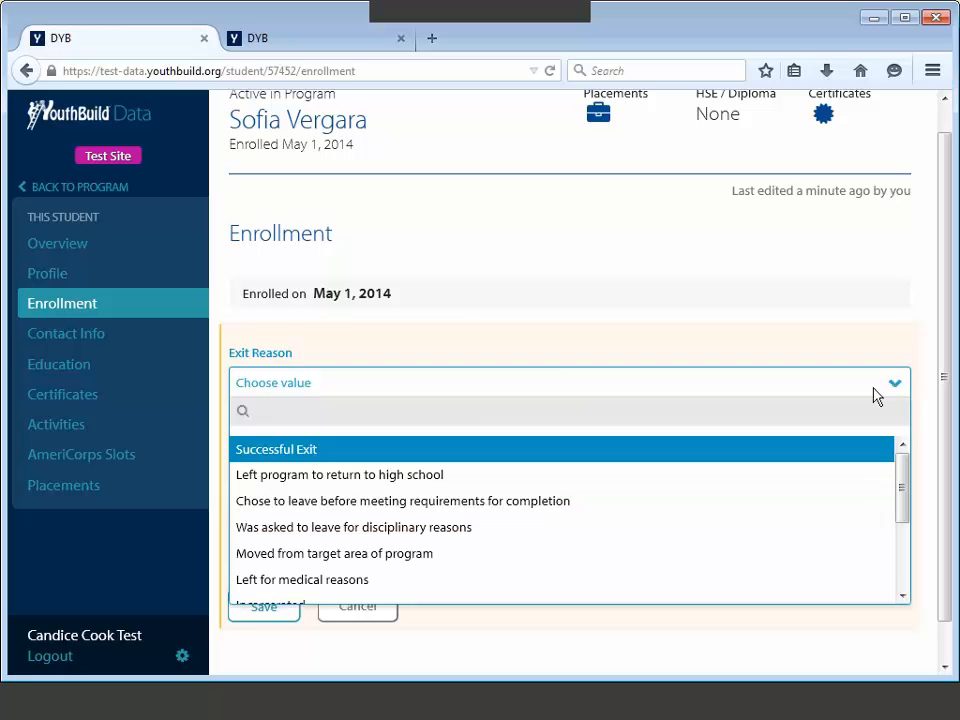
key(Down)
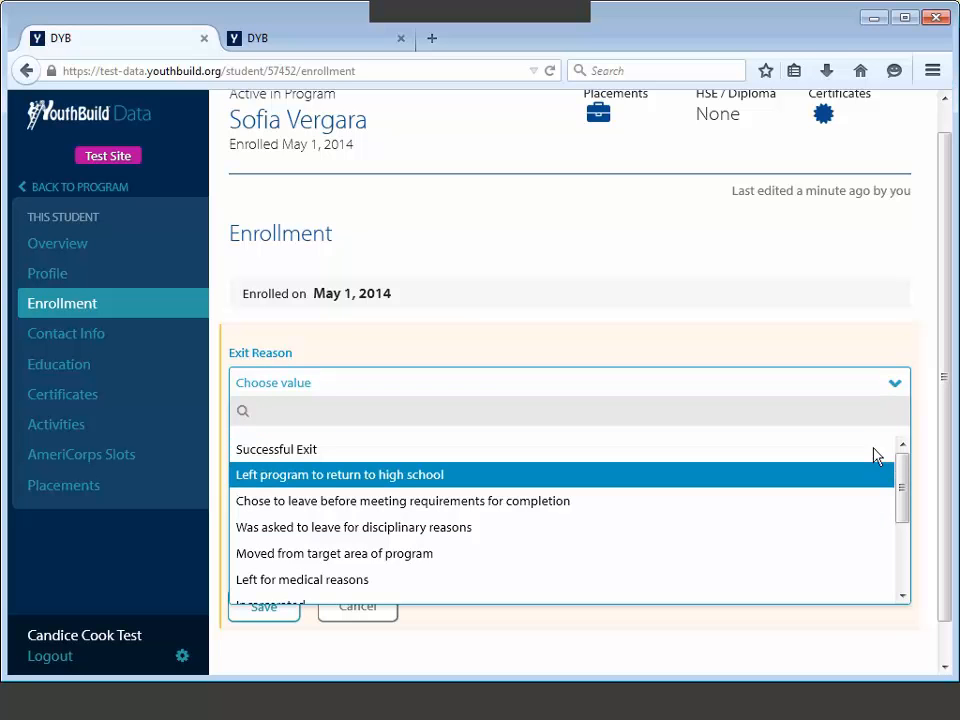
scroll(891, 483, down, 1)
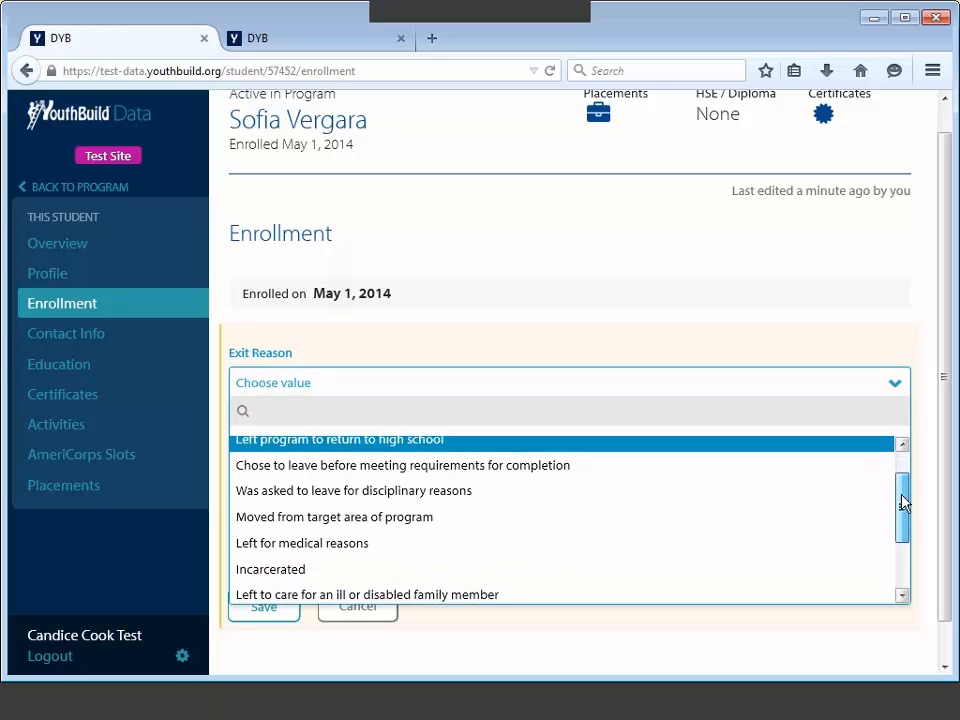
drag(903, 503, 900, 523)
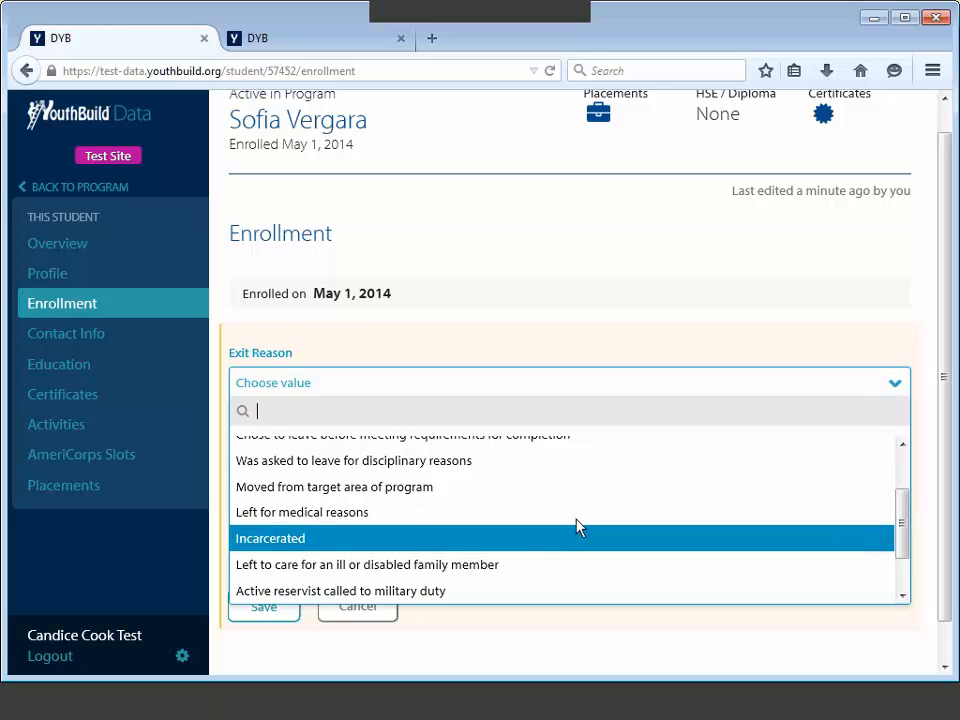
click(337, 492)
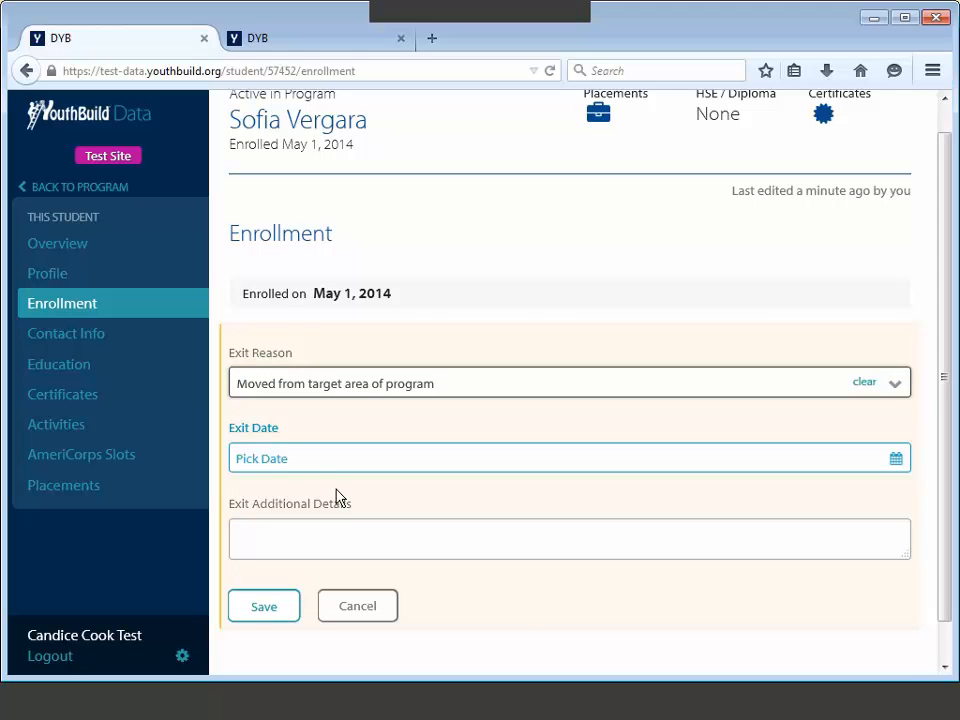
Step: Set the exit date to 6/1/2014 with details 'Moved to Oregon' and save
click(307, 460)
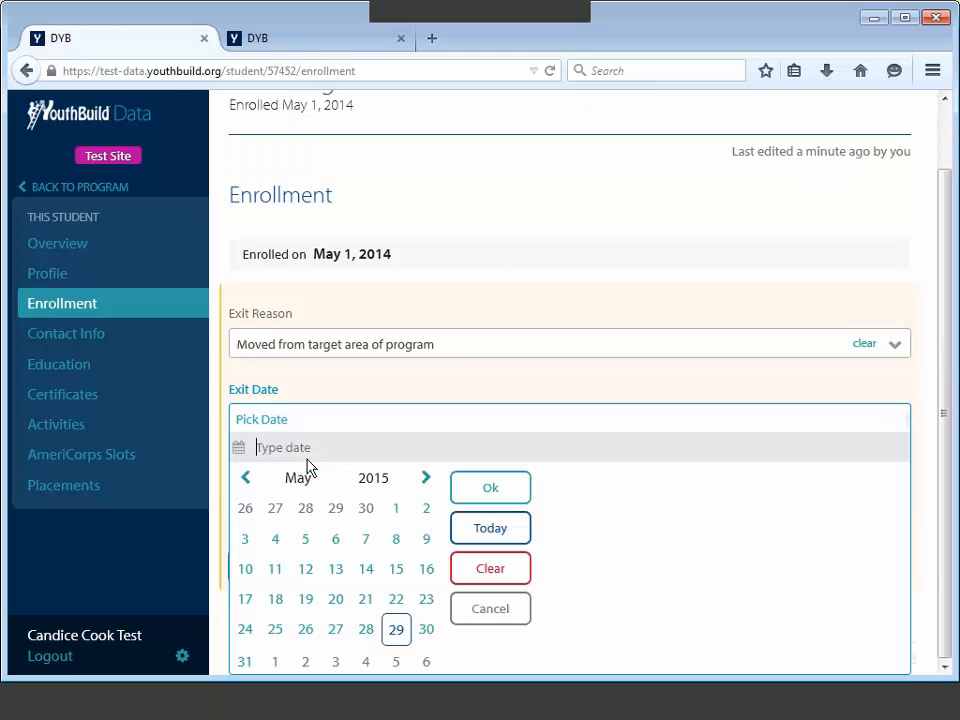
text(6/)
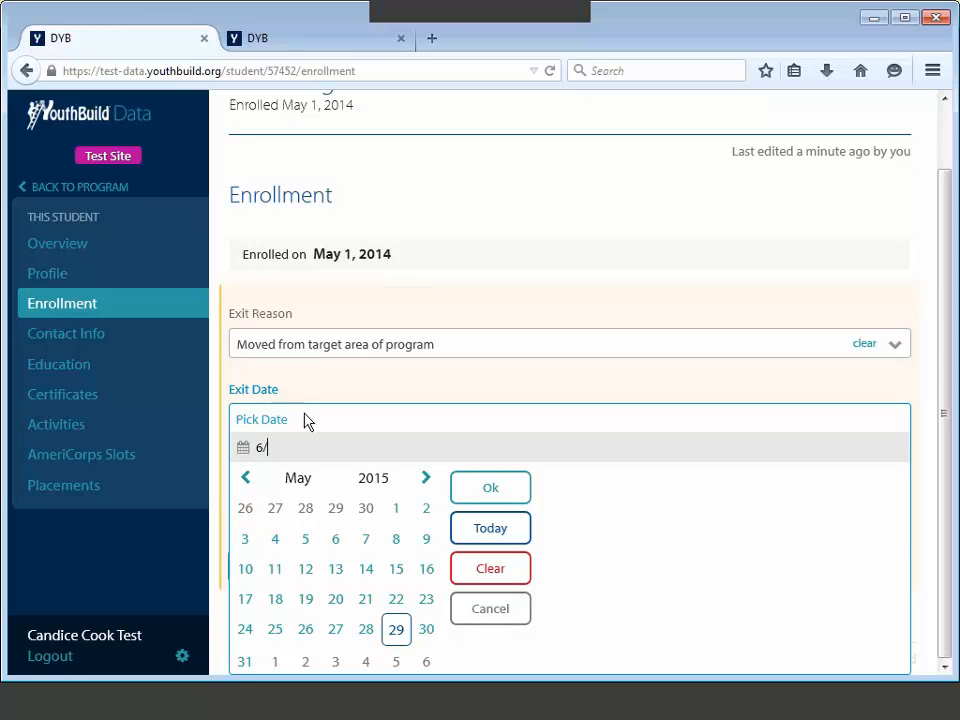
text(1/2014)
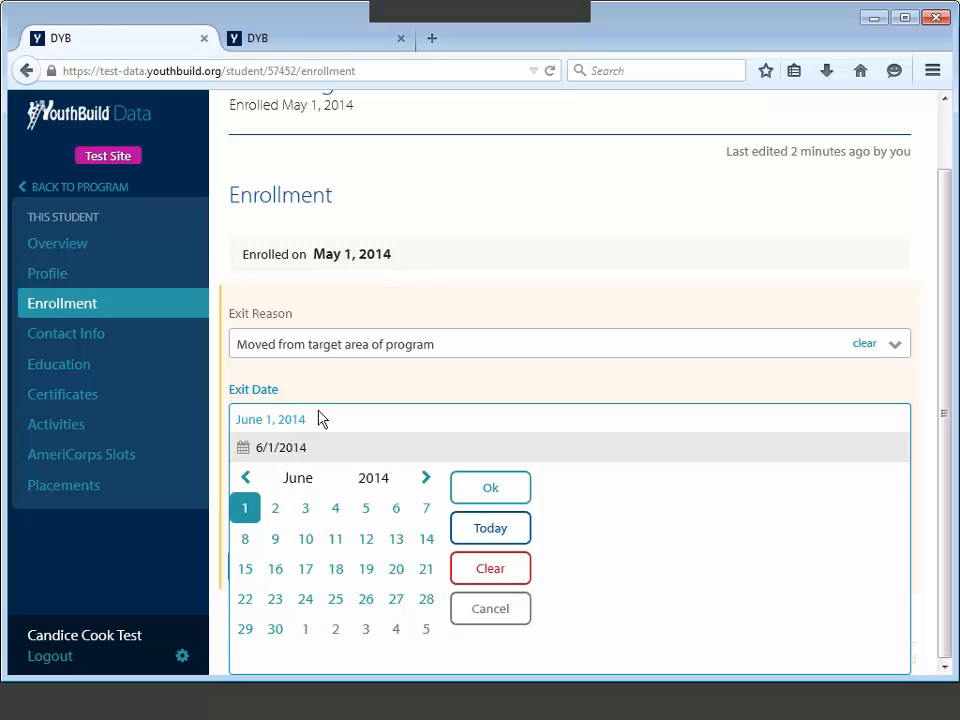
click(480, 489)
click(413, 487)
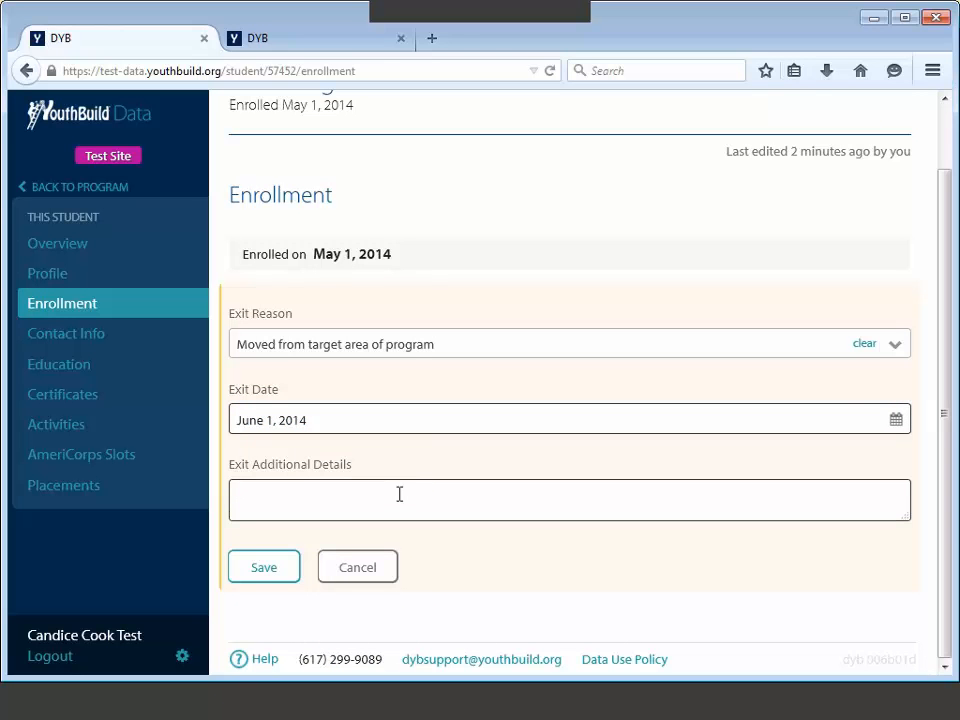
text(Moved to Oregon)
click(266, 567)
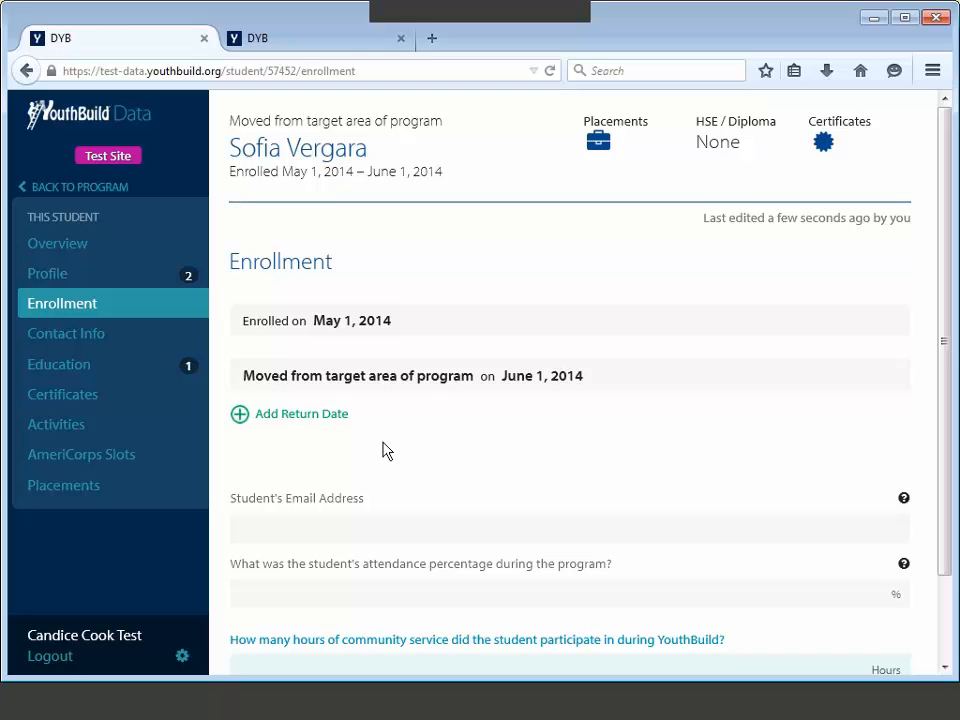
Step: Give the exit a return date of 7/1/2014 and save it
click(290, 420)
click(300, 465)
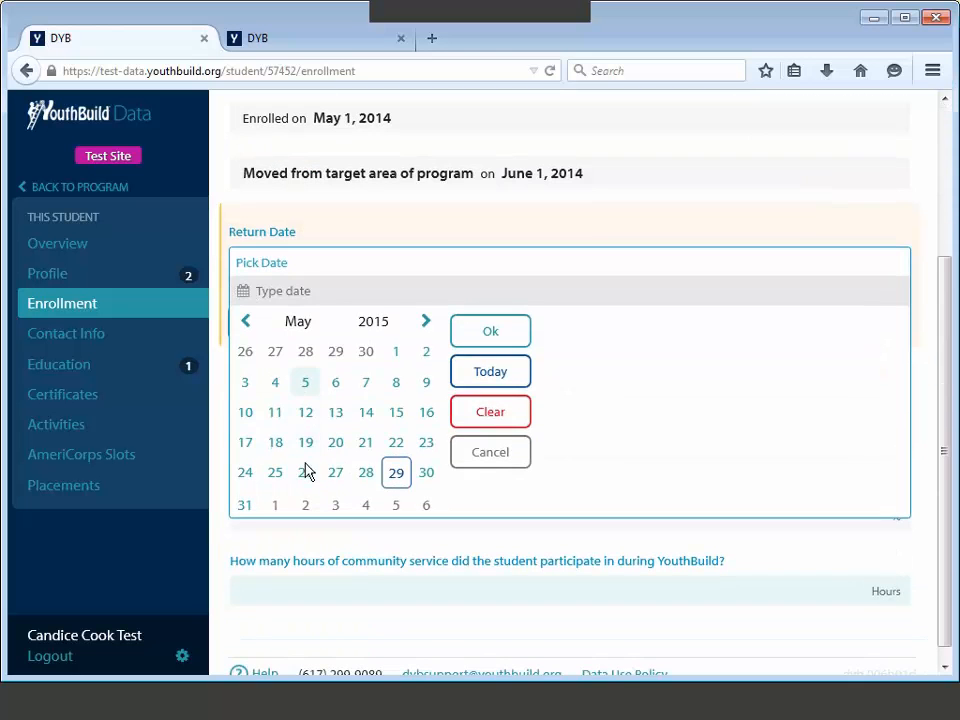
text(7/1/20)
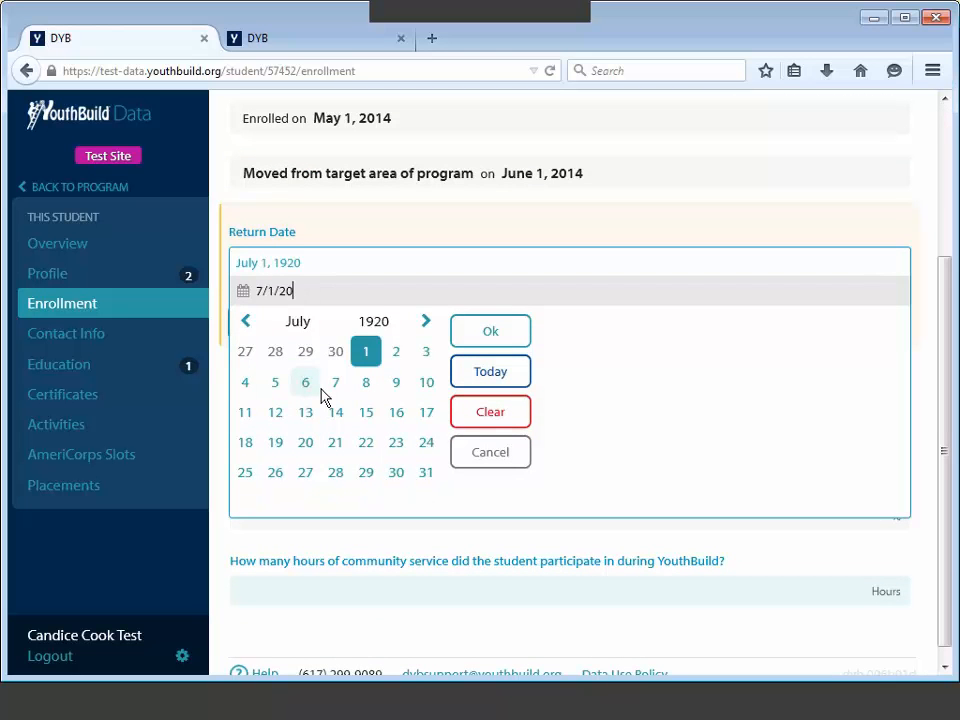
text(14)
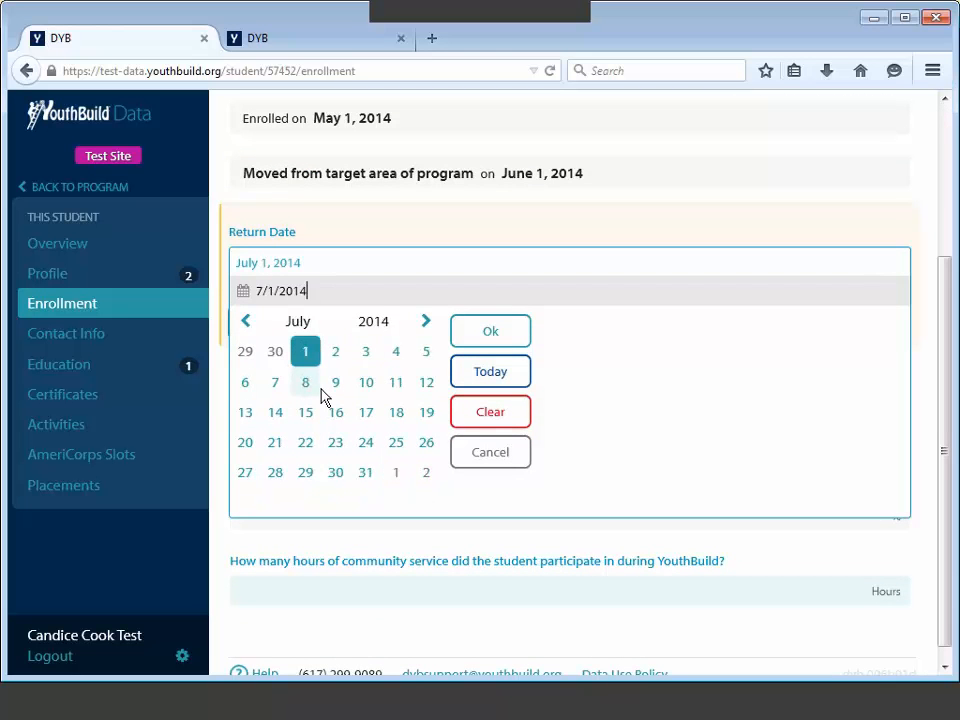
click(495, 333)
click(298, 336)
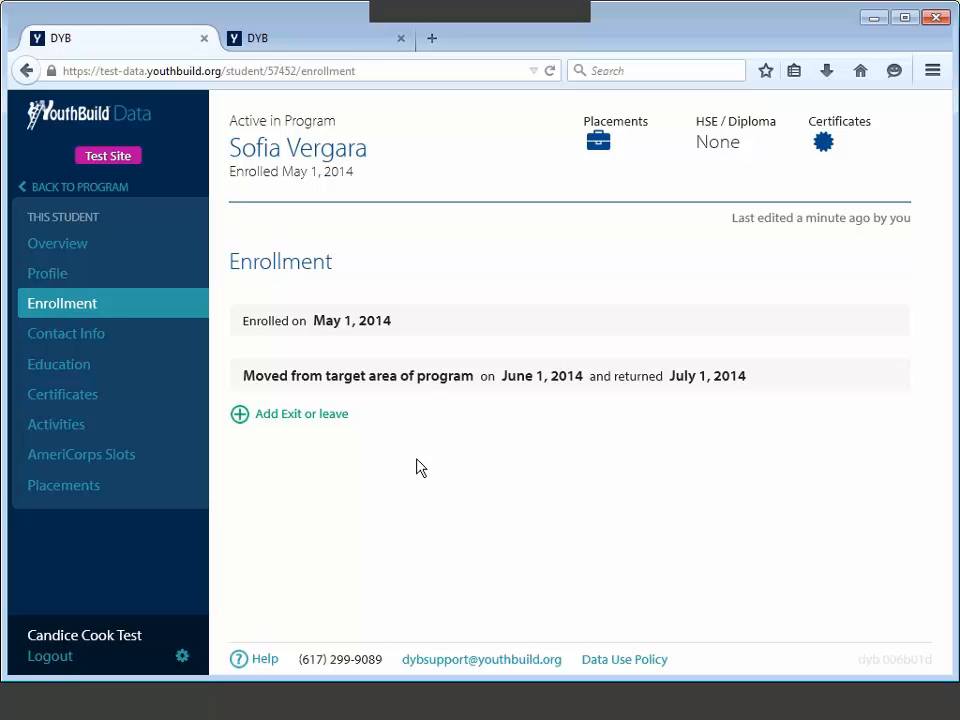
Step: Add a Successful Exit dated 12/31/2014 and save it
click(266, 416)
click(287, 388)
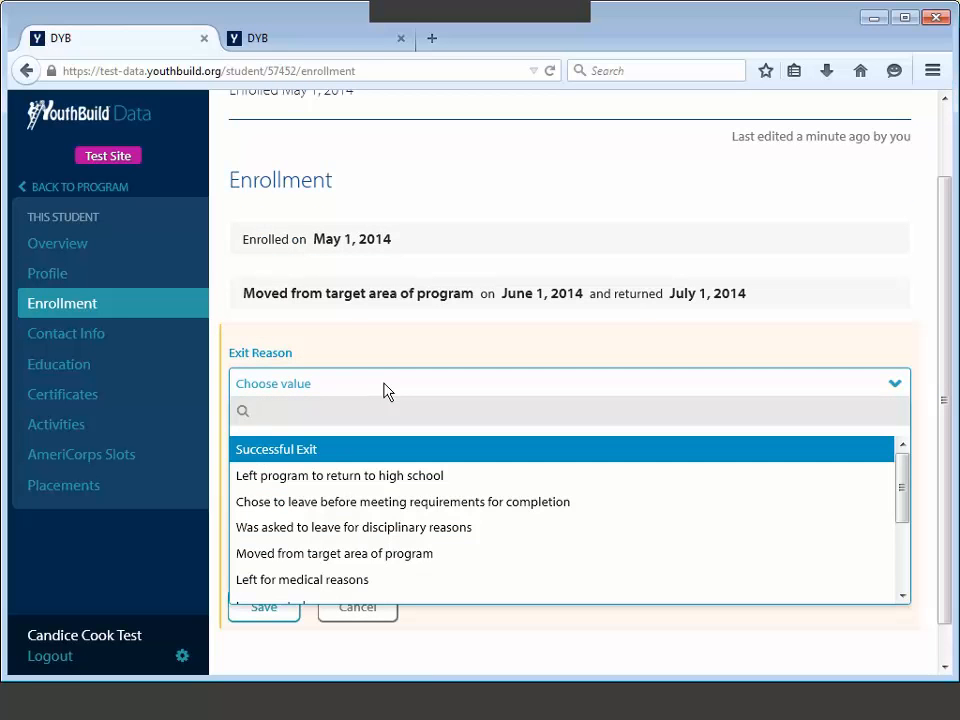
click(327, 456)
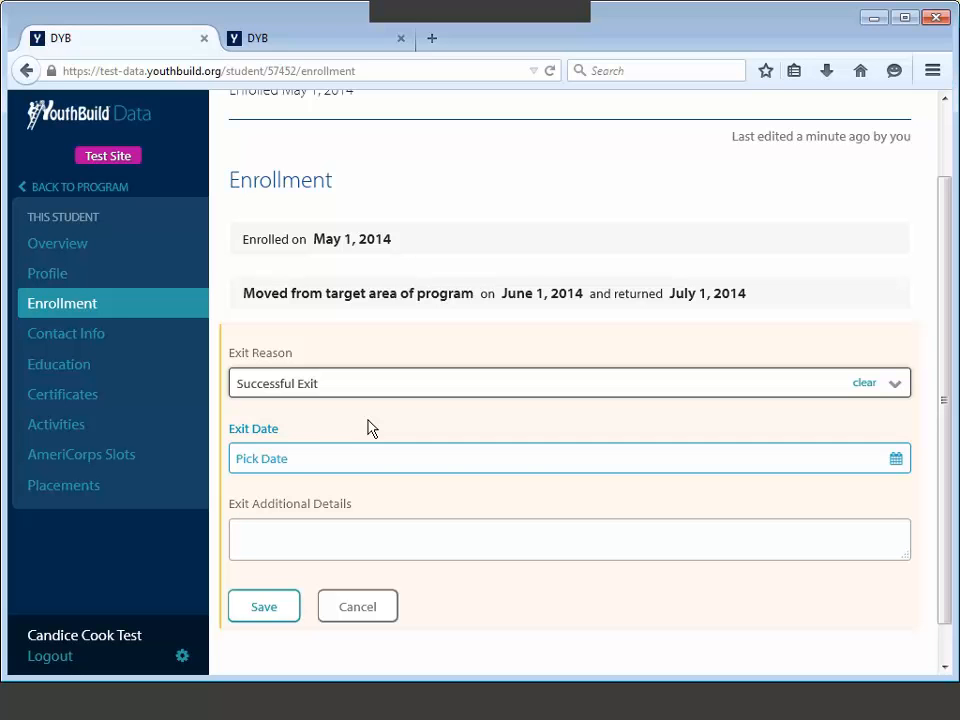
click(321, 452)
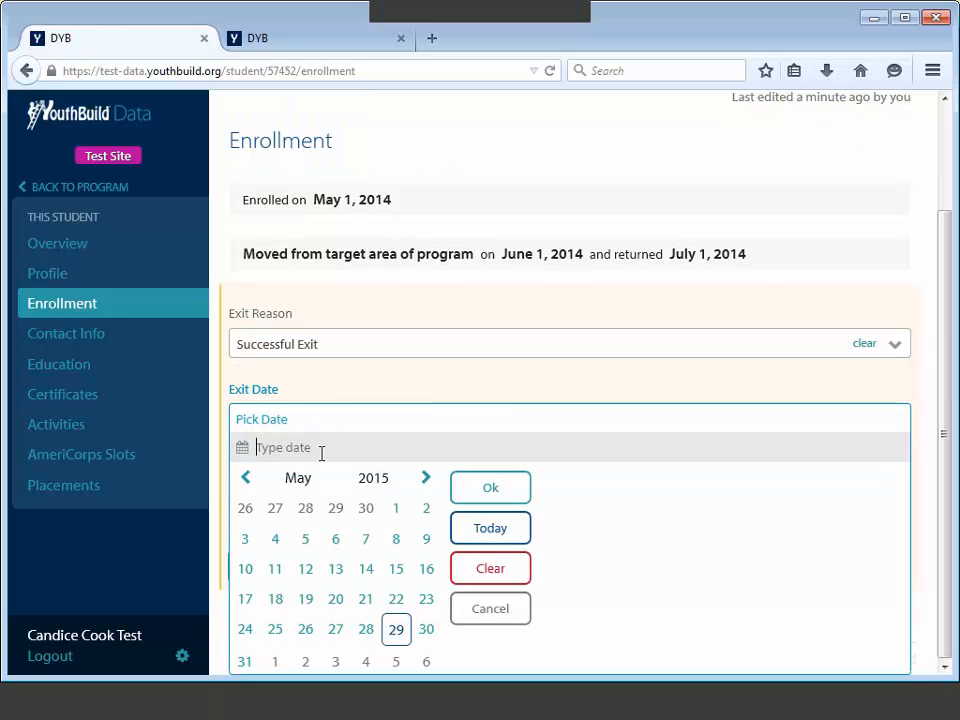
text(12/31/)
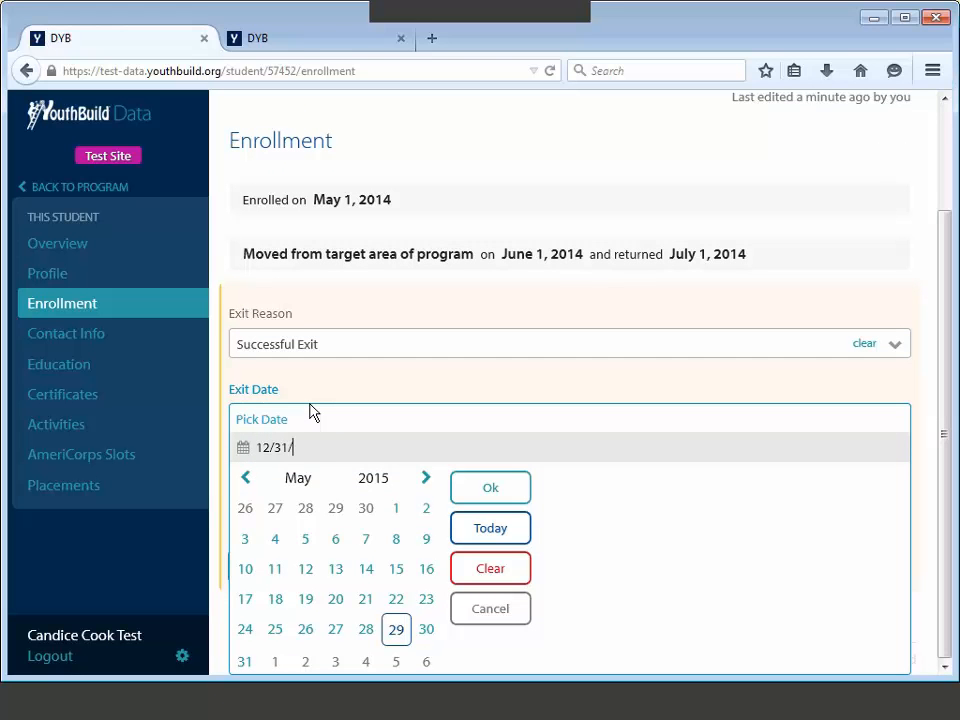
text(2014)
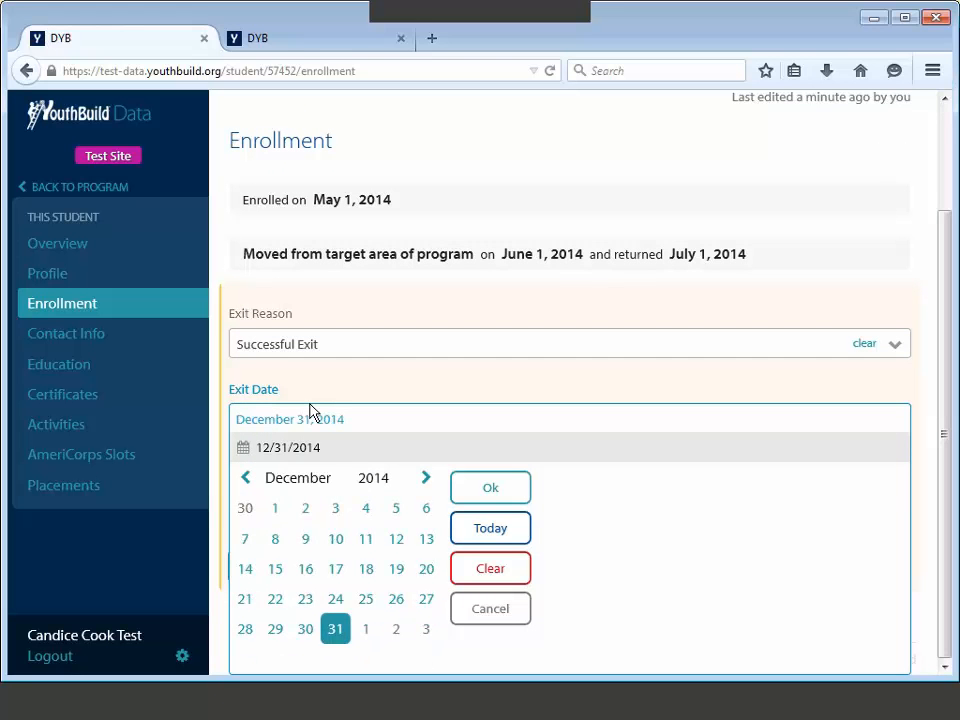
click(508, 497)
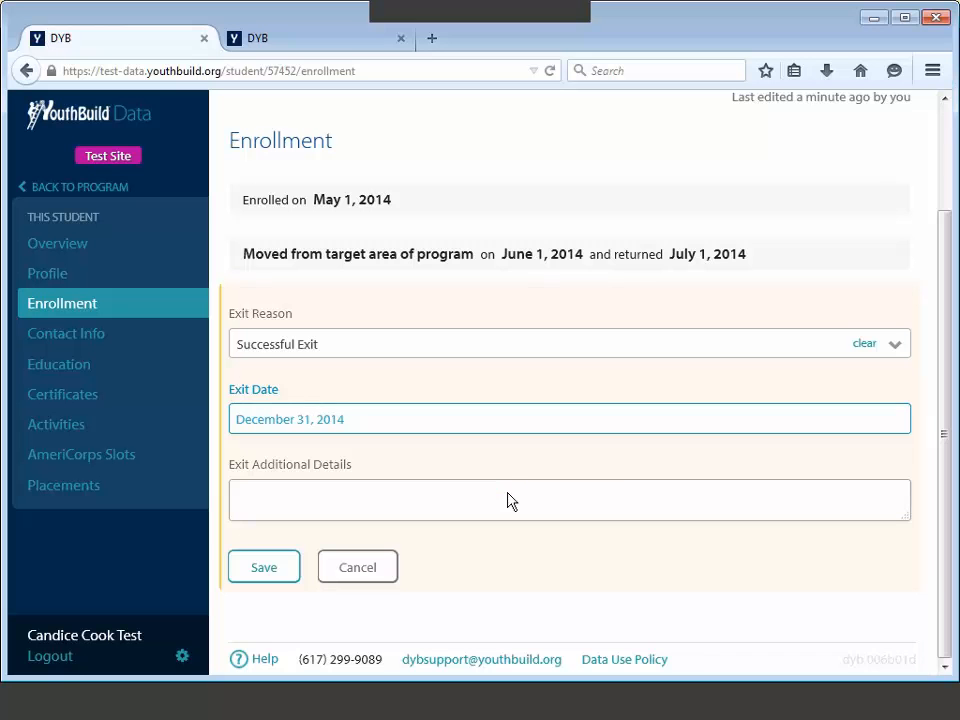
click(274, 570)
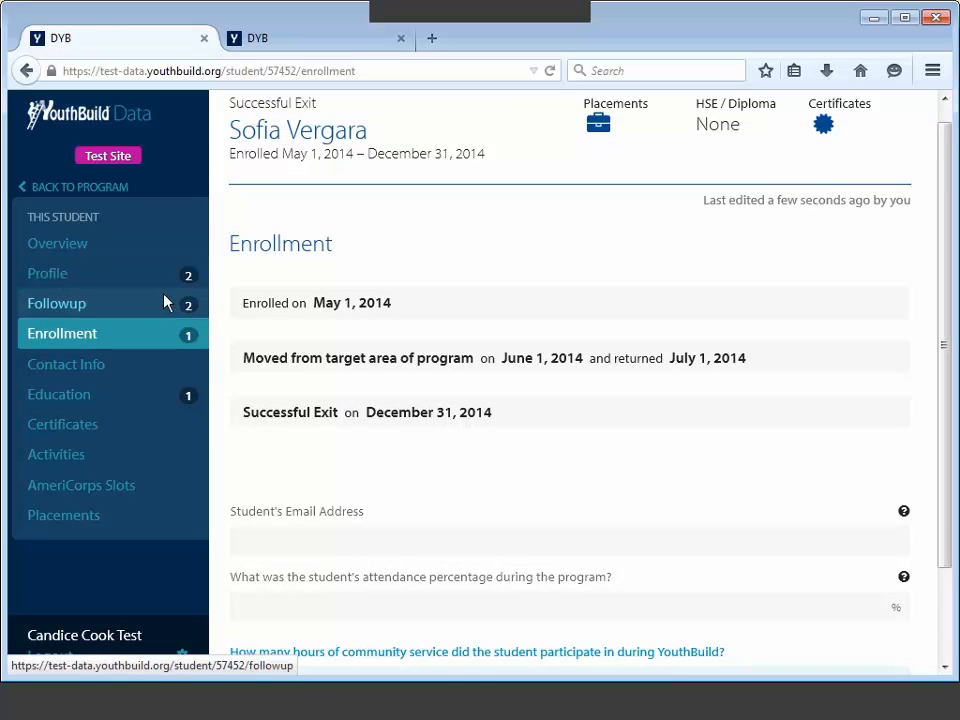
Step: Enter the student's email address, adjusting it so it is unique
scroll(237, 430, down, 2)
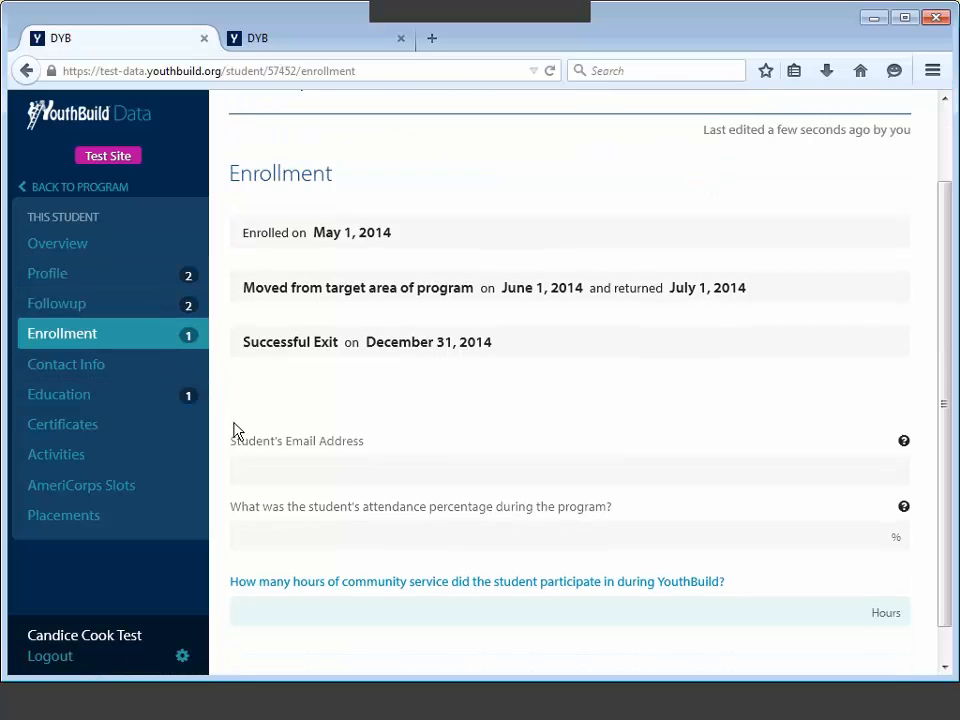
click(332, 484)
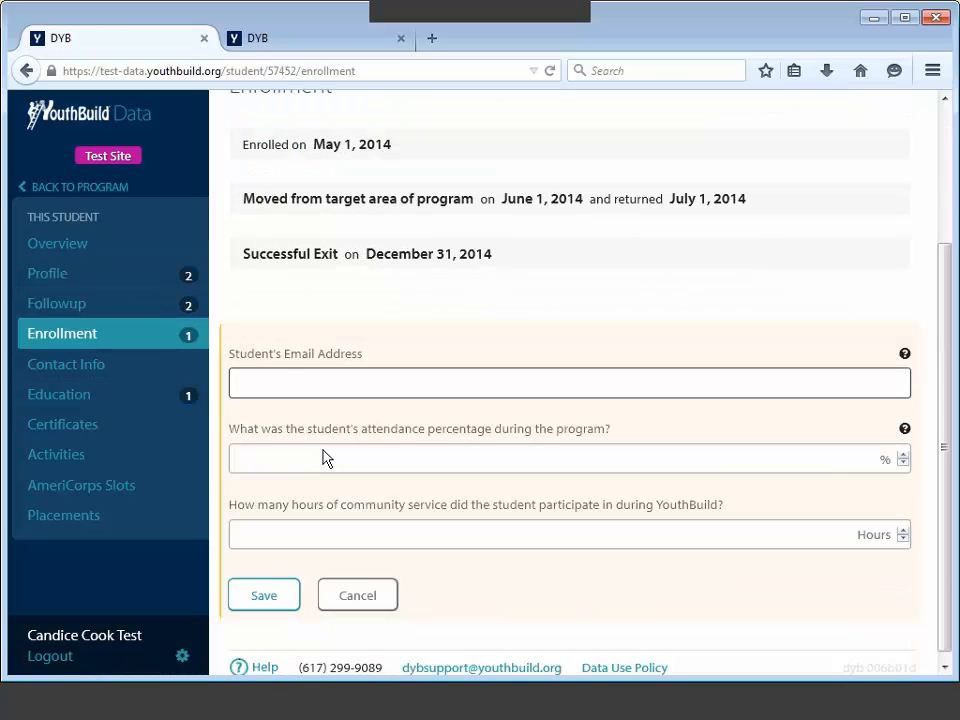
click(289, 386)
text(sofia)
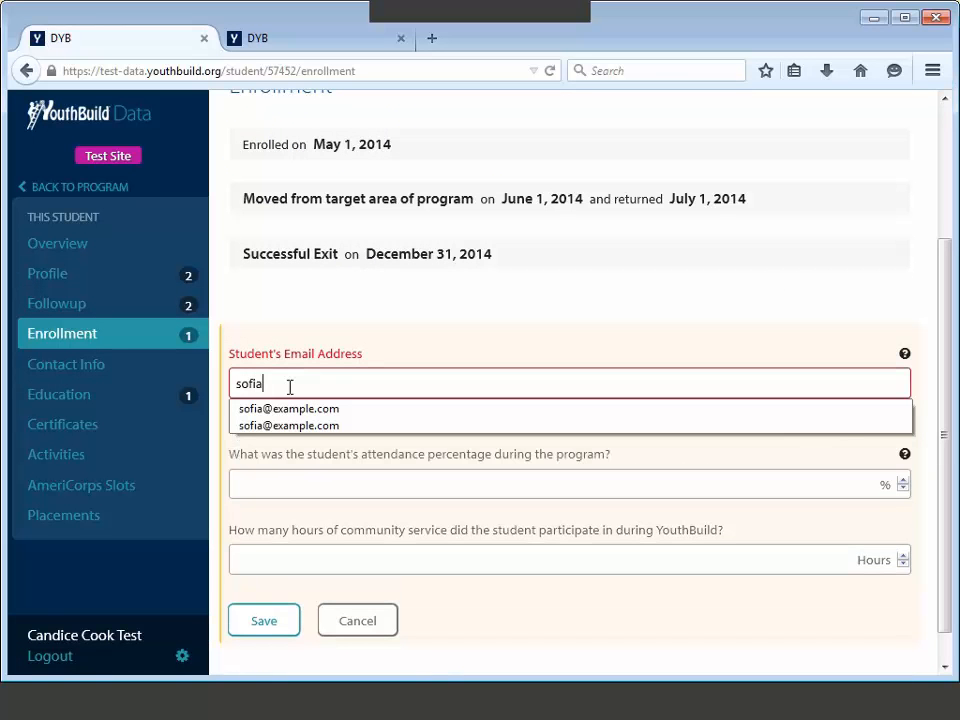
key(Down)
key(Return)
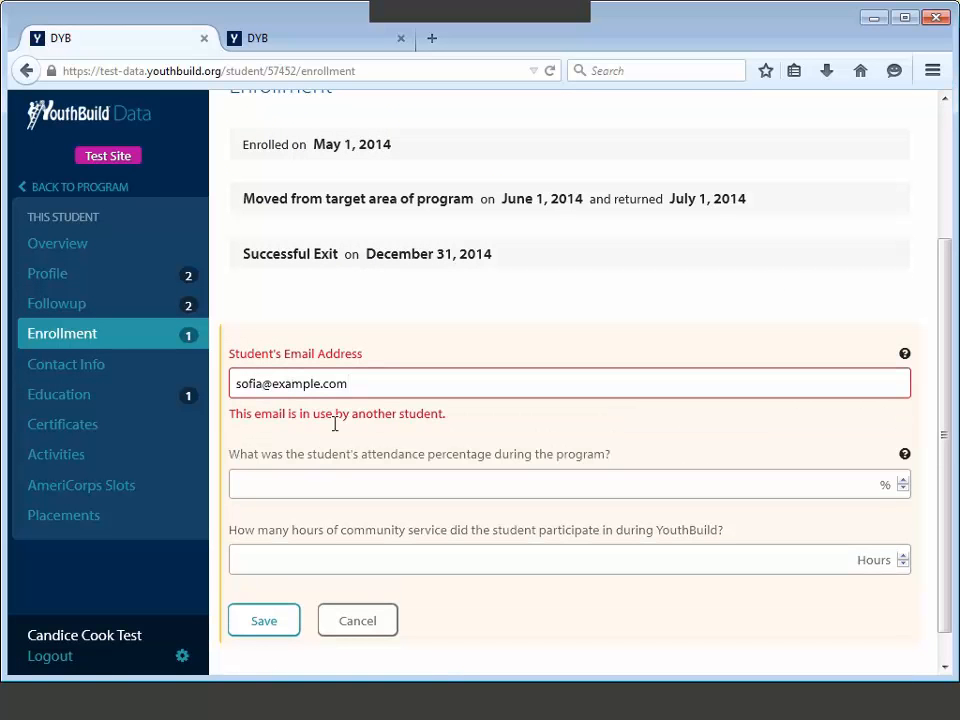
click(268, 385)
text(3)
Step: Set attendance to 67% and community service hours to 250, then save
click(317, 471)
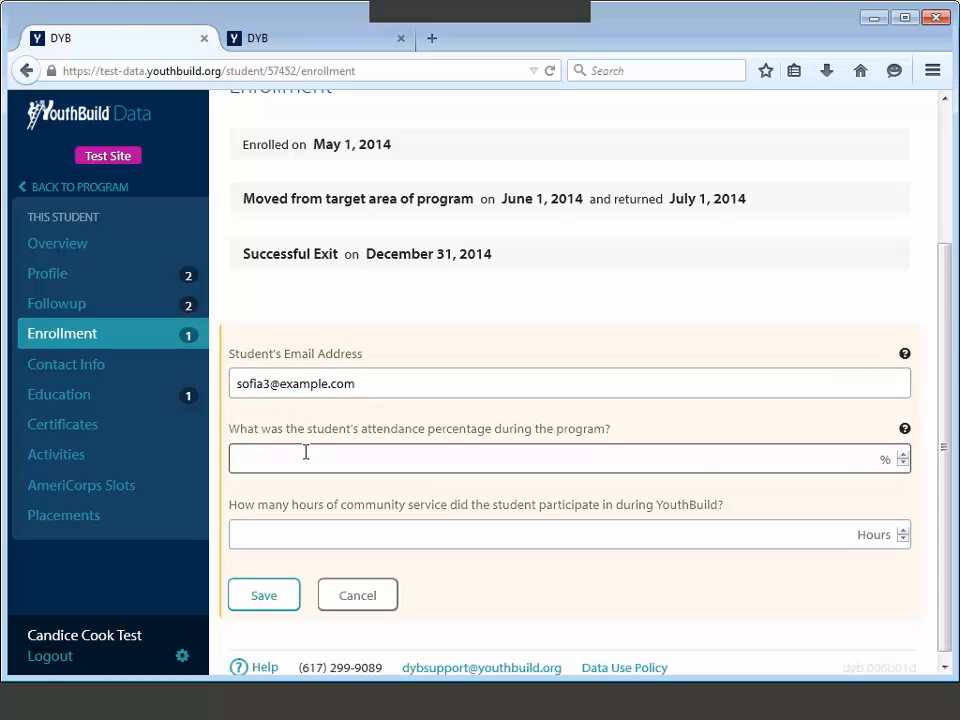
text(67)
click(278, 535)
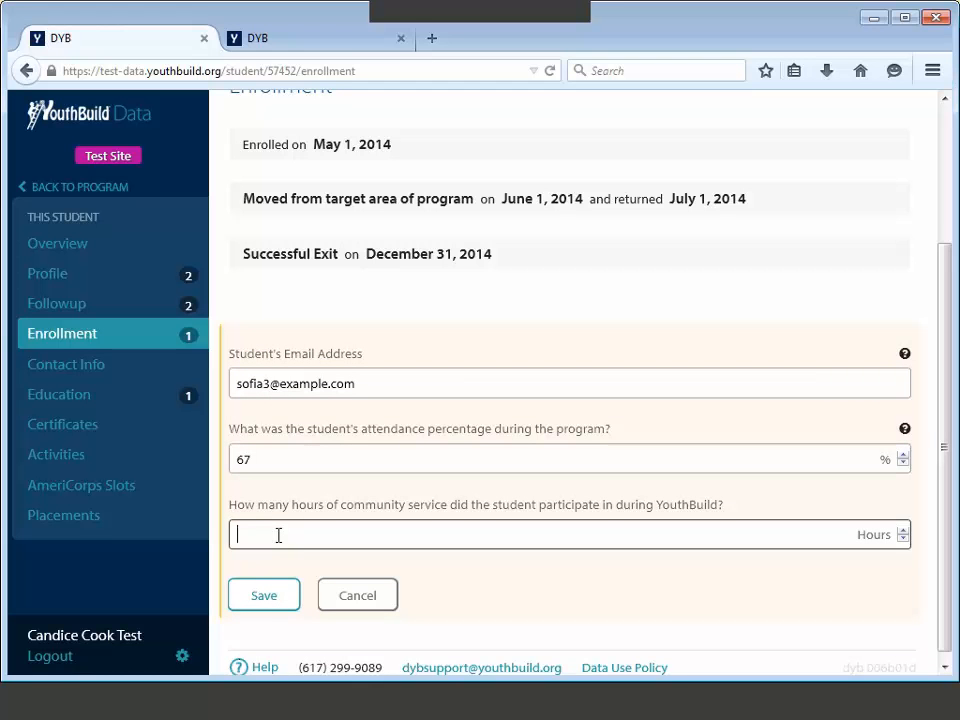
text(250)
click(270, 604)
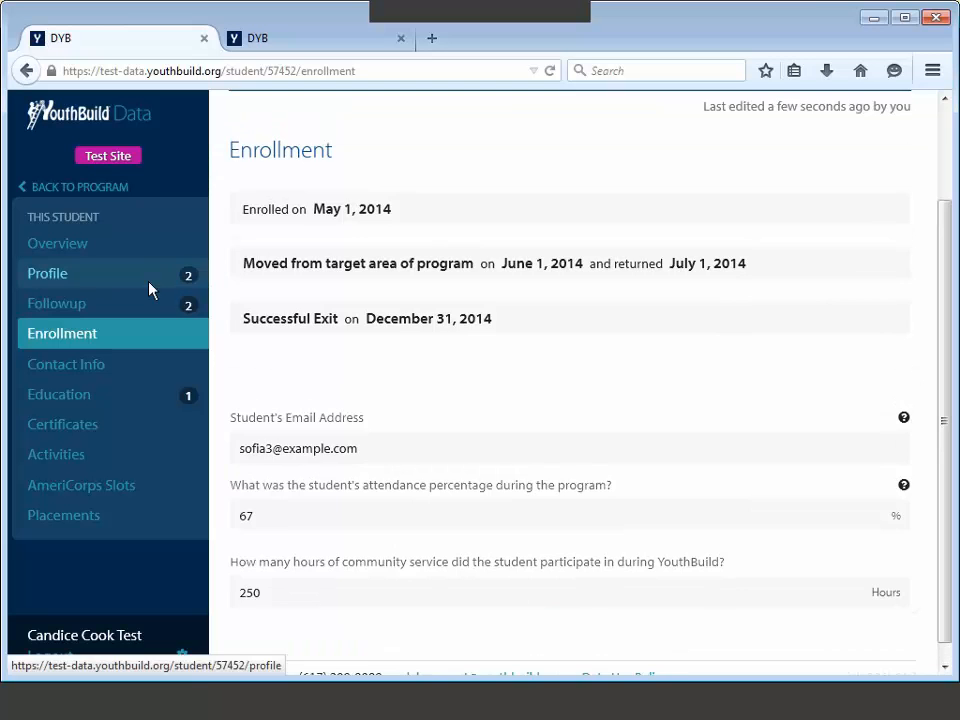
Step: On the profile, answer Yes to registered to vote and save
click(149, 289)
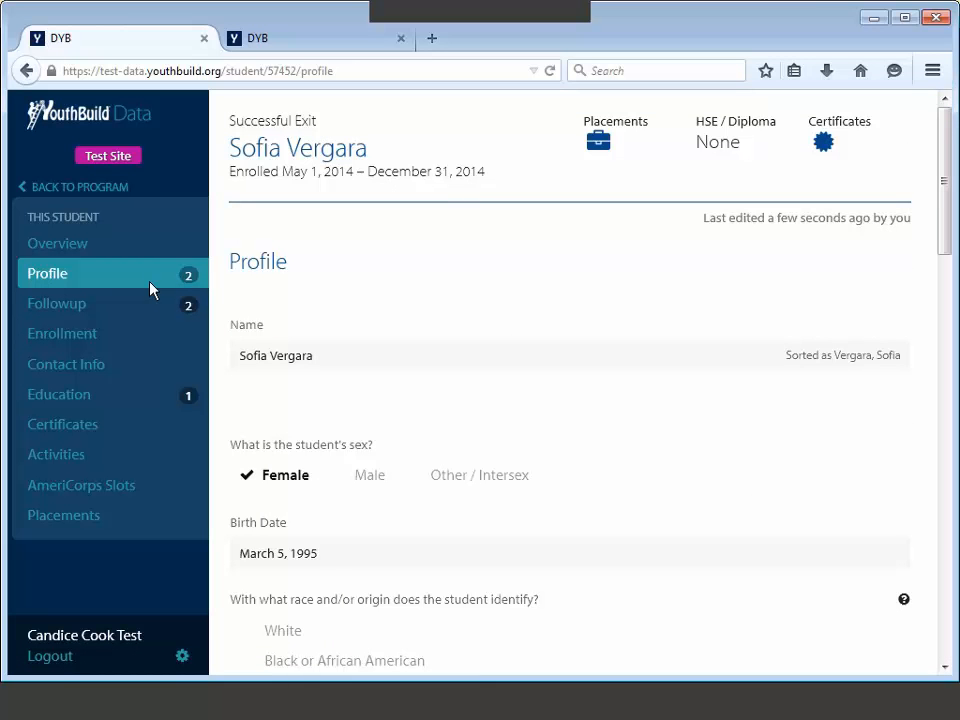
scroll(957, 340, down, 1)
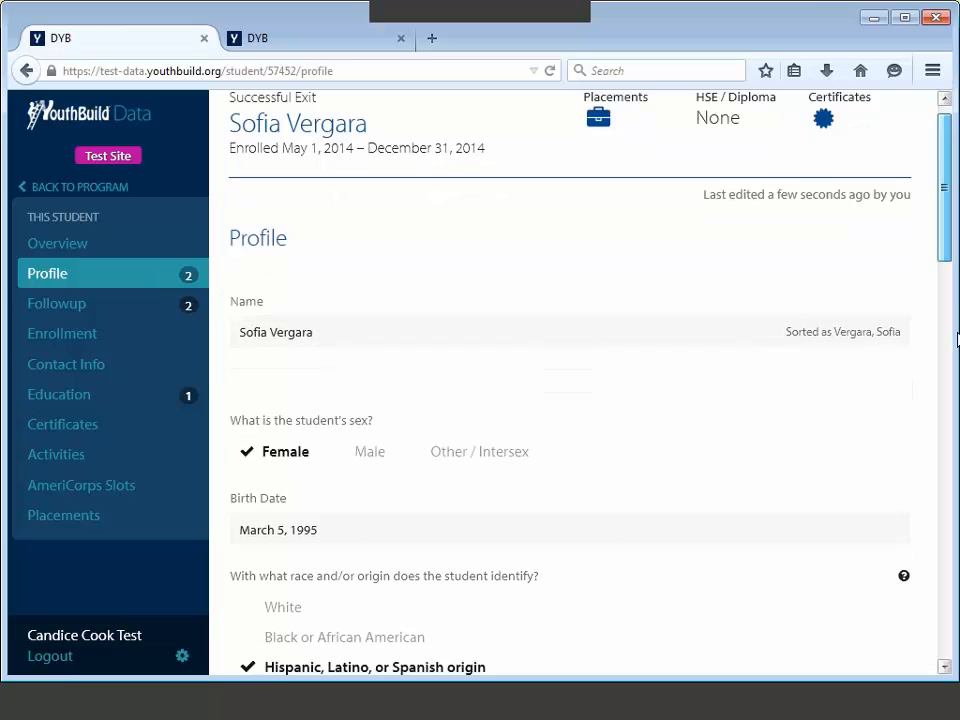
scroll(957, 340, down, 8)
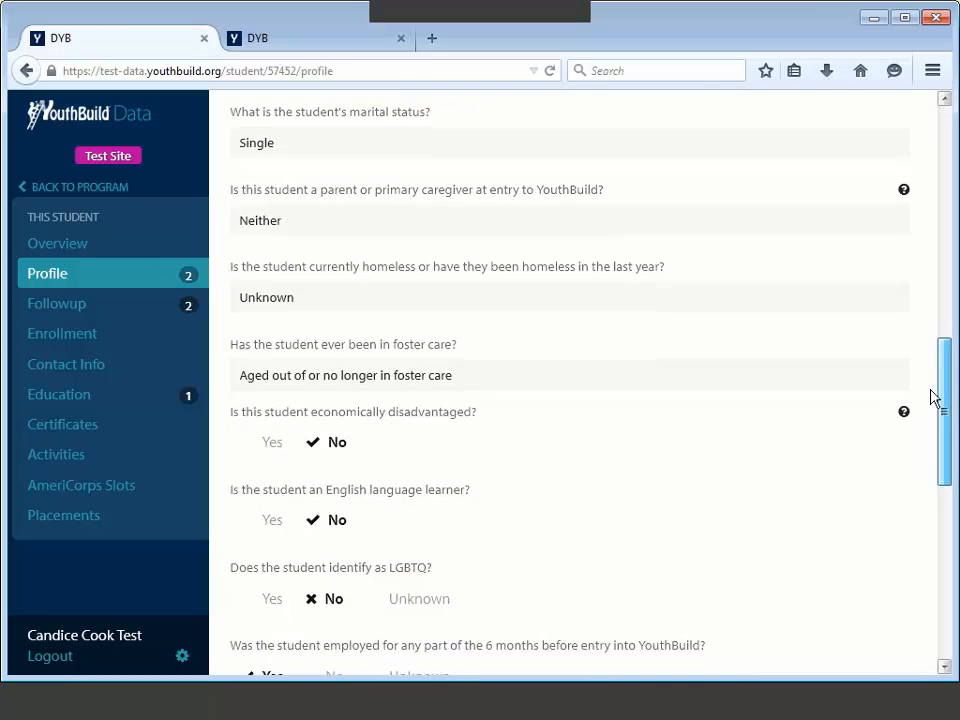
scroll(930, 397, down, 5)
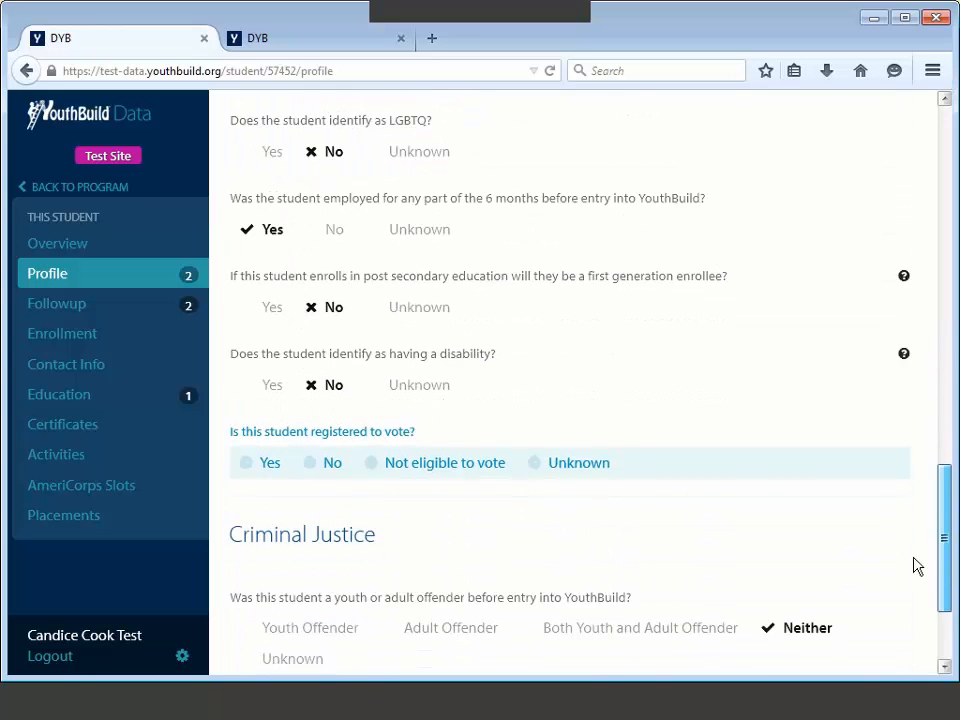
scroll(917, 600, down, 2)
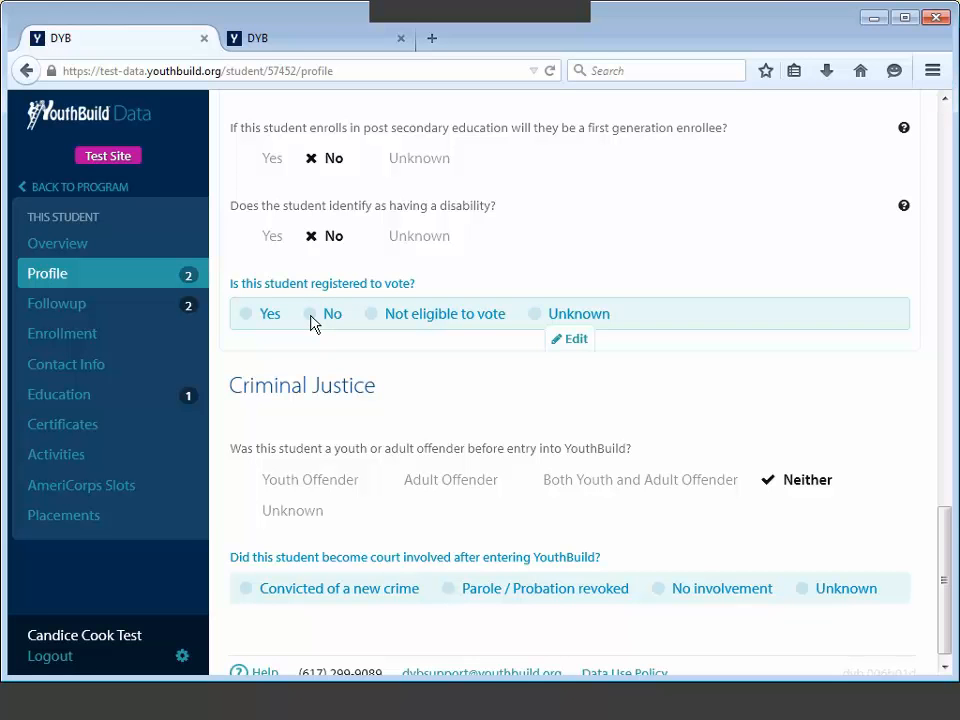
click(247, 322)
click(242, 409)
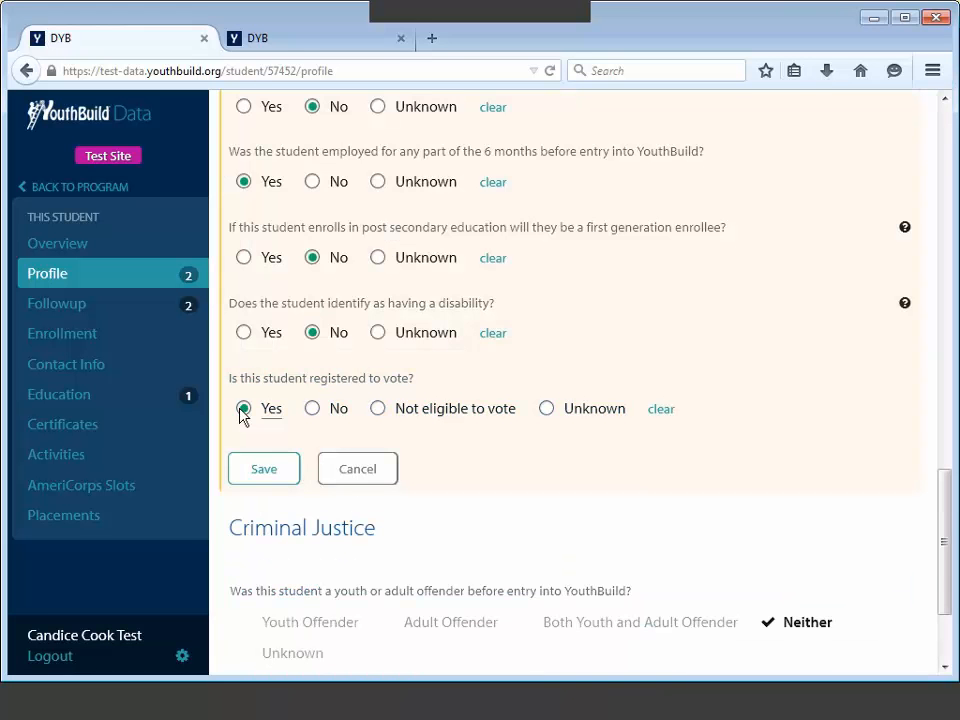
click(270, 465)
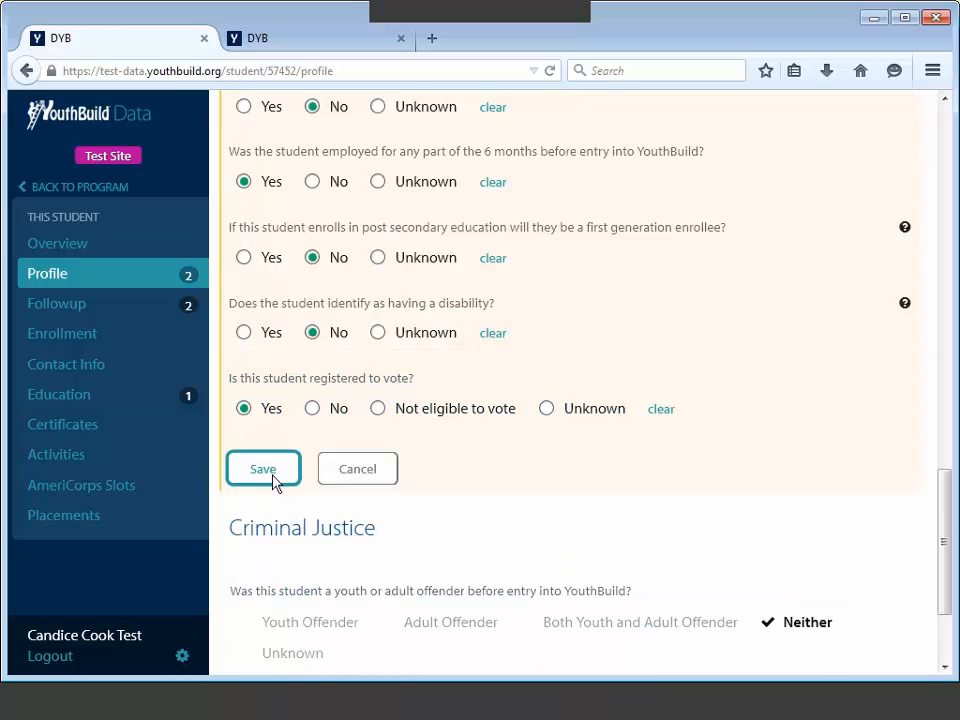
Step: Set Criminal Justice to No involvement after entry and save
scroll(370, 495, up, 5)
scroll(370, 492, up, 5)
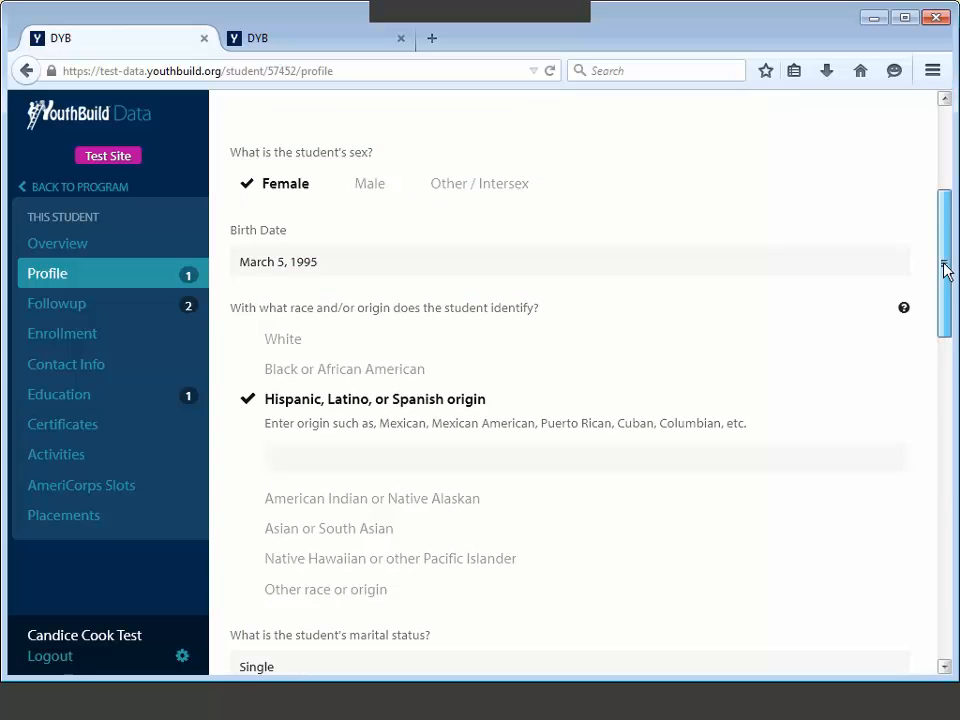
scroll(945, 268, down, 10)
scroll(945, 375, down, 3)
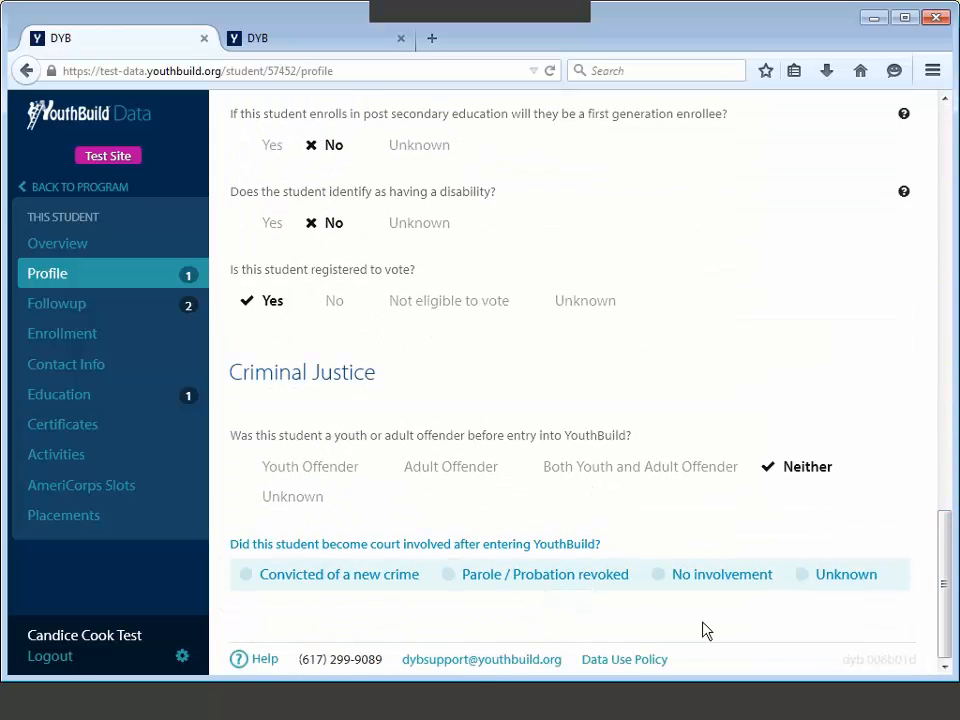
mouse_move(703, 629)
click(676, 582)
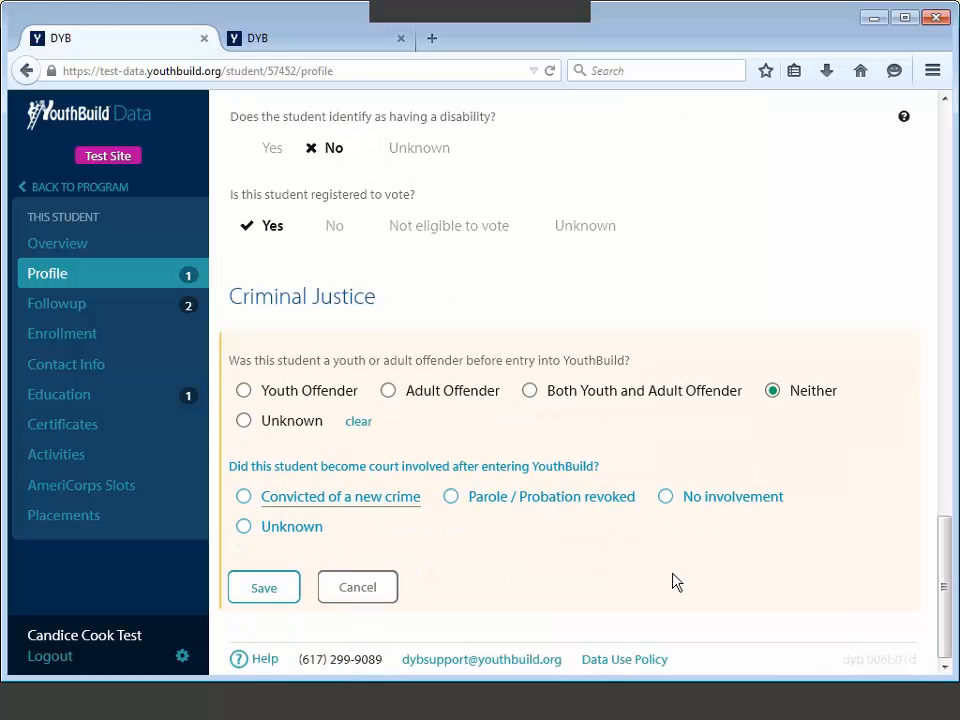
click(666, 498)
click(266, 589)
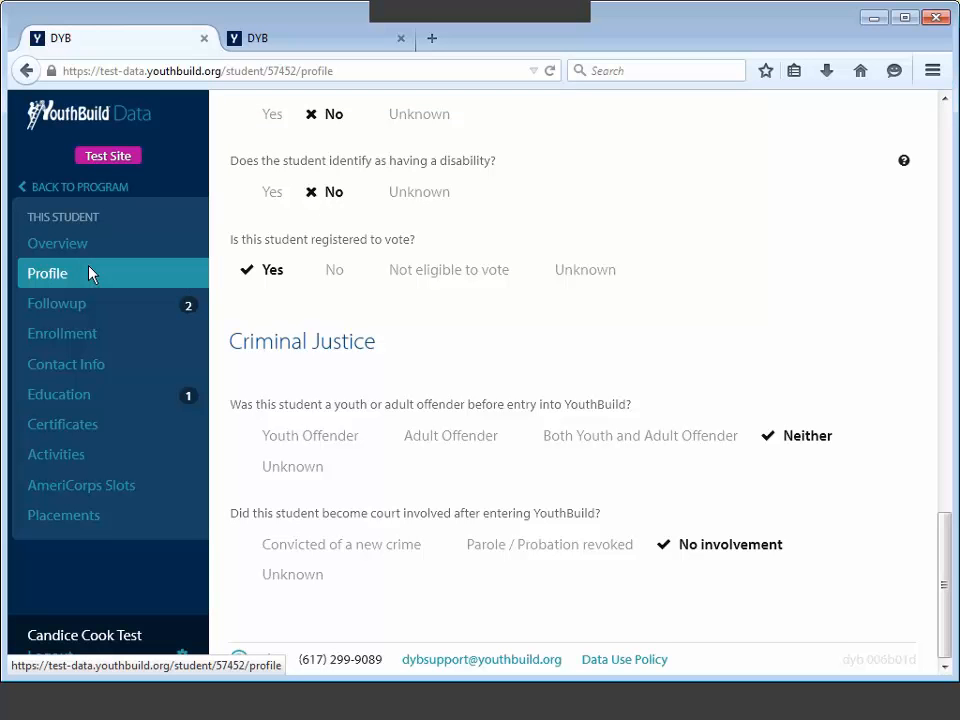
Step: In Education's diploma section, record GED as the credential earned after entry
click(115, 401)
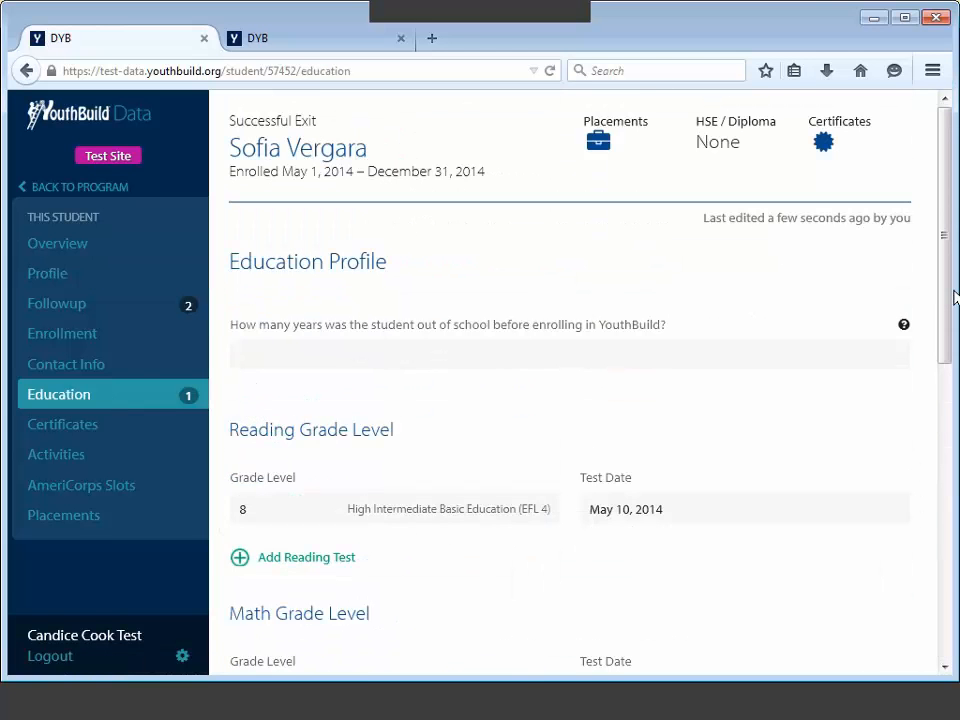
scroll(946, 240, down, 1)
scroll(946, 240, down, 6)
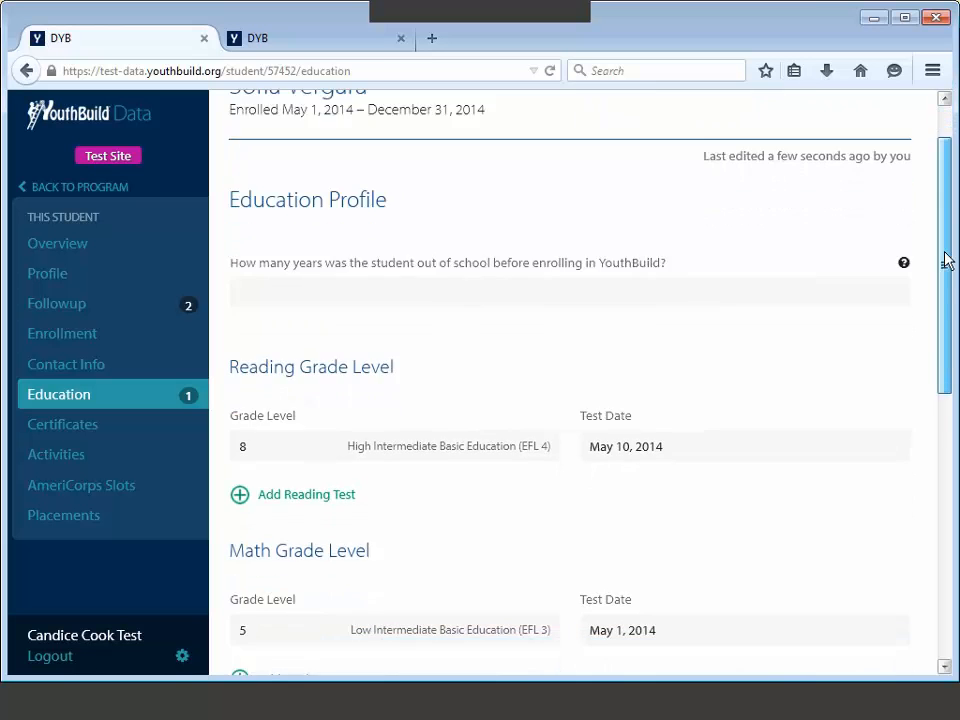
scroll(946, 365, down, 4)
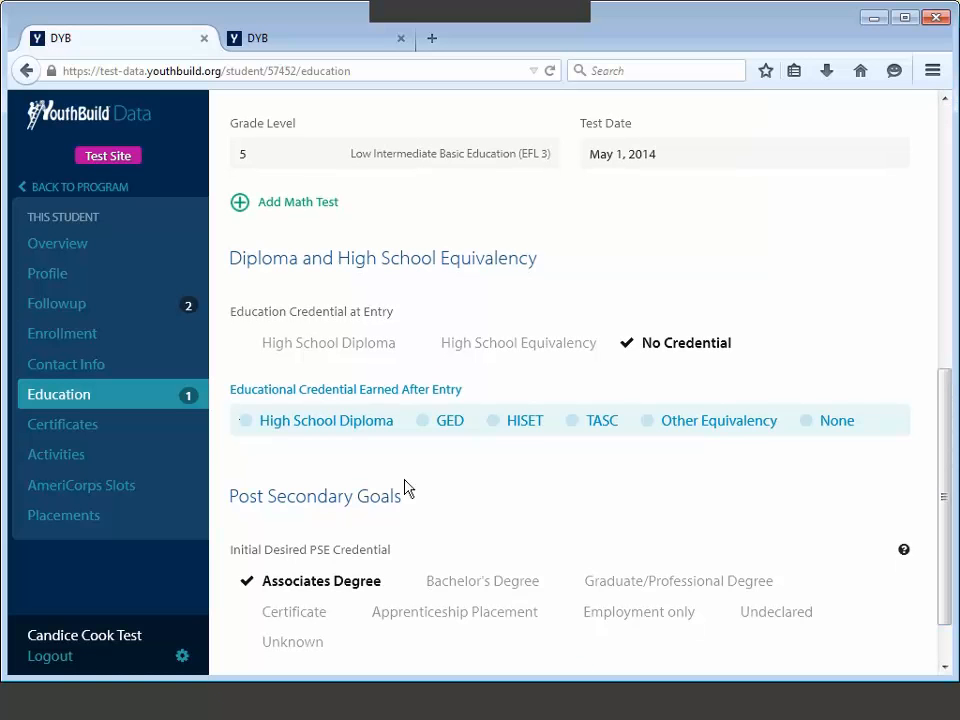
click(421, 448)
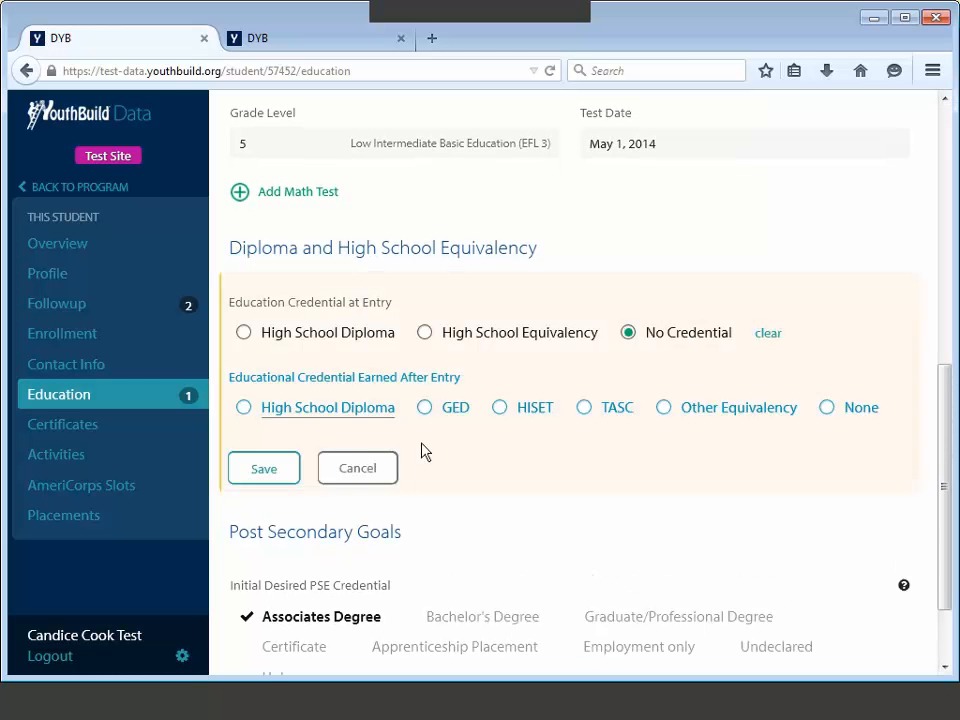
click(425, 408)
Step: Set the GED credential date to 12/15/2014, save, and go to the Followup page
click(377, 507)
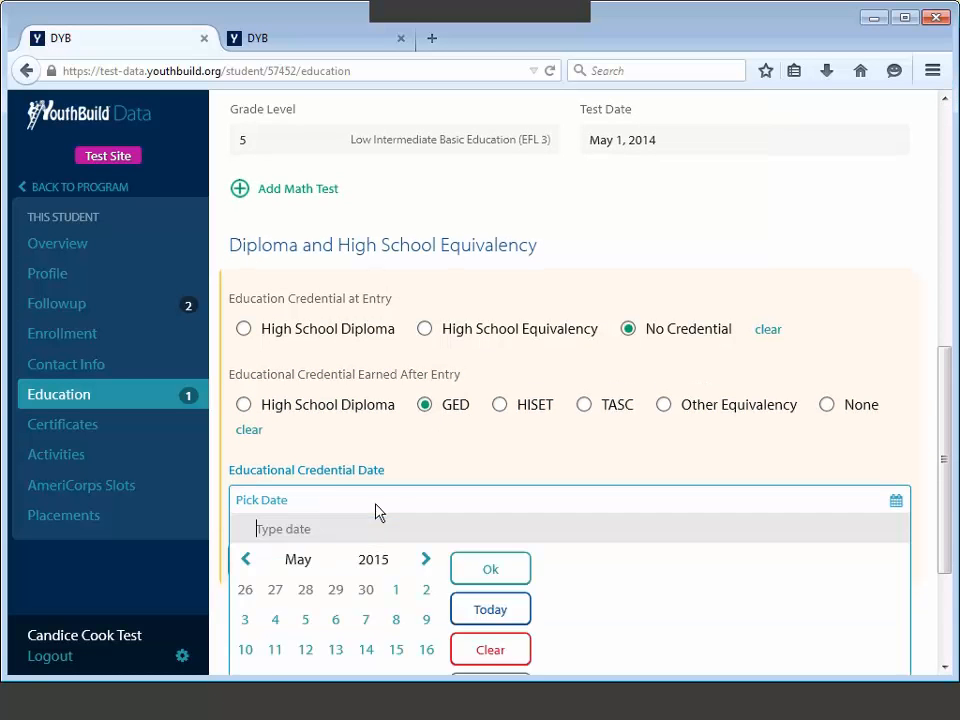
scroll(377, 470, down, 3)
text(12/)
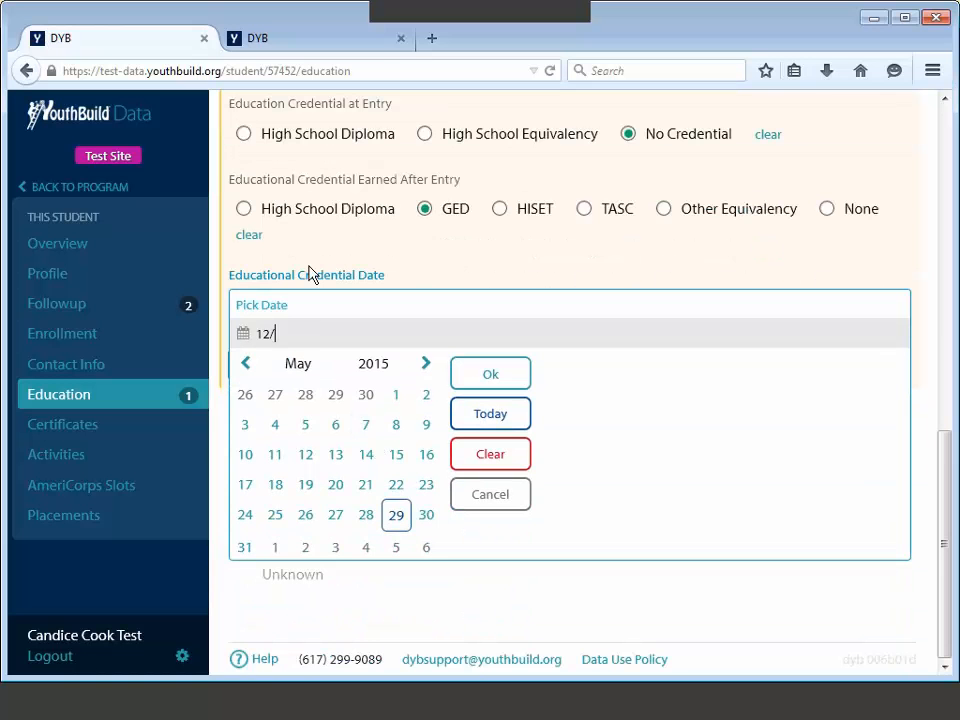
text(15/2014)
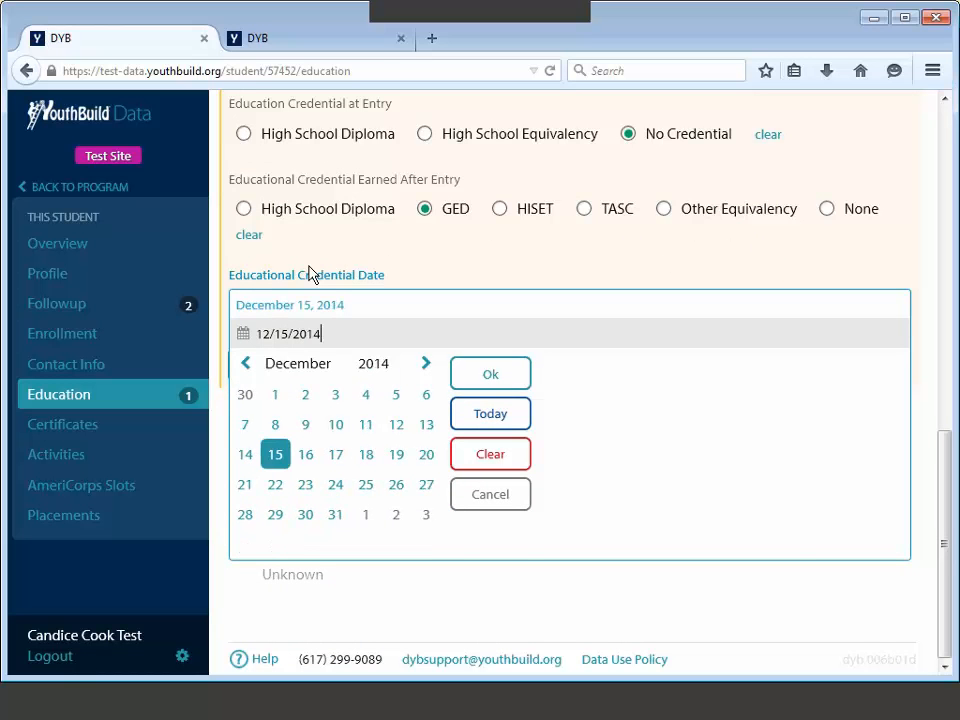
key(Return)
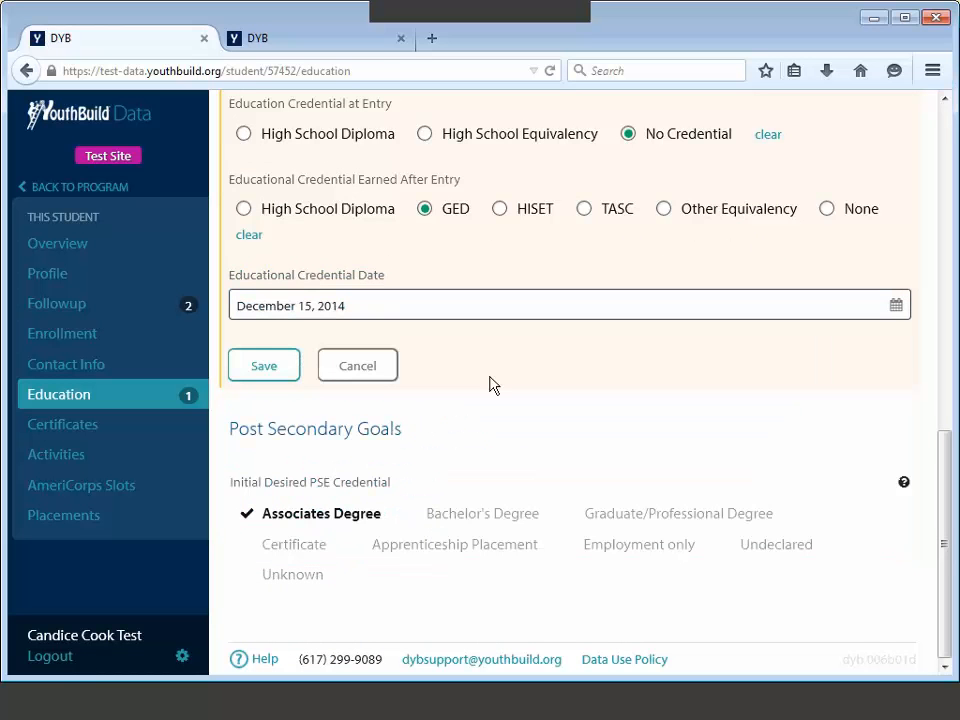
click(264, 369)
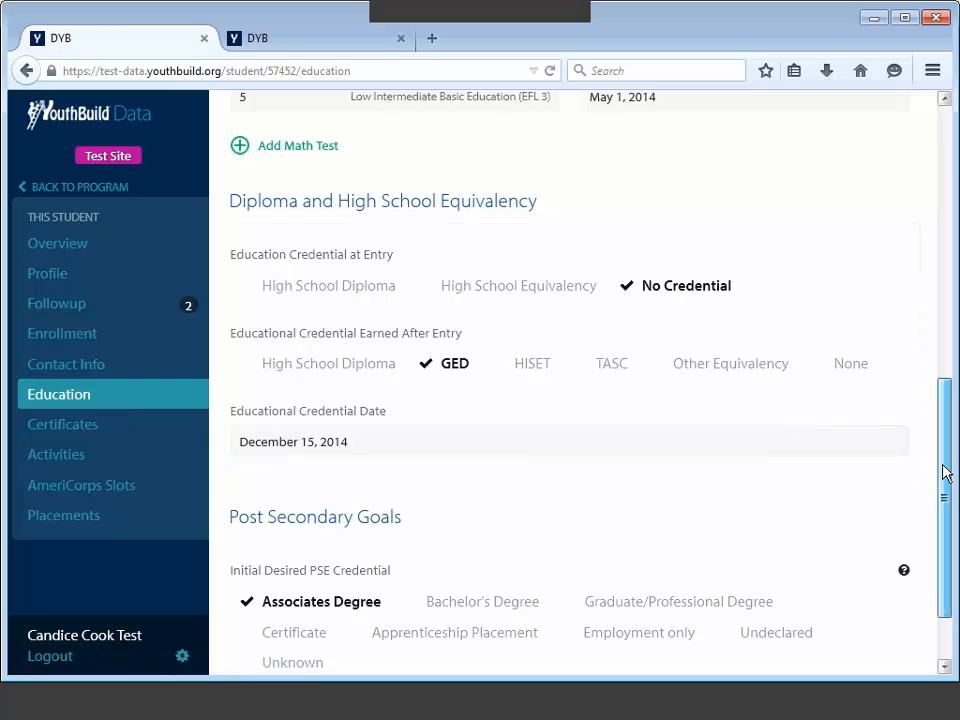
drag(946, 472, 948, 453)
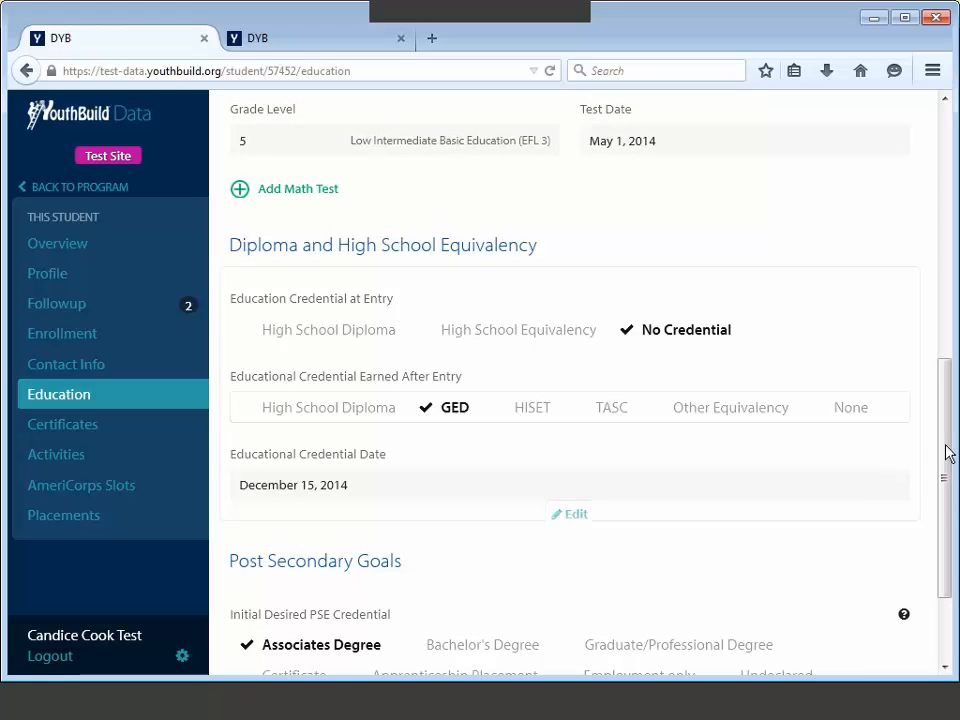
click(46, 312)
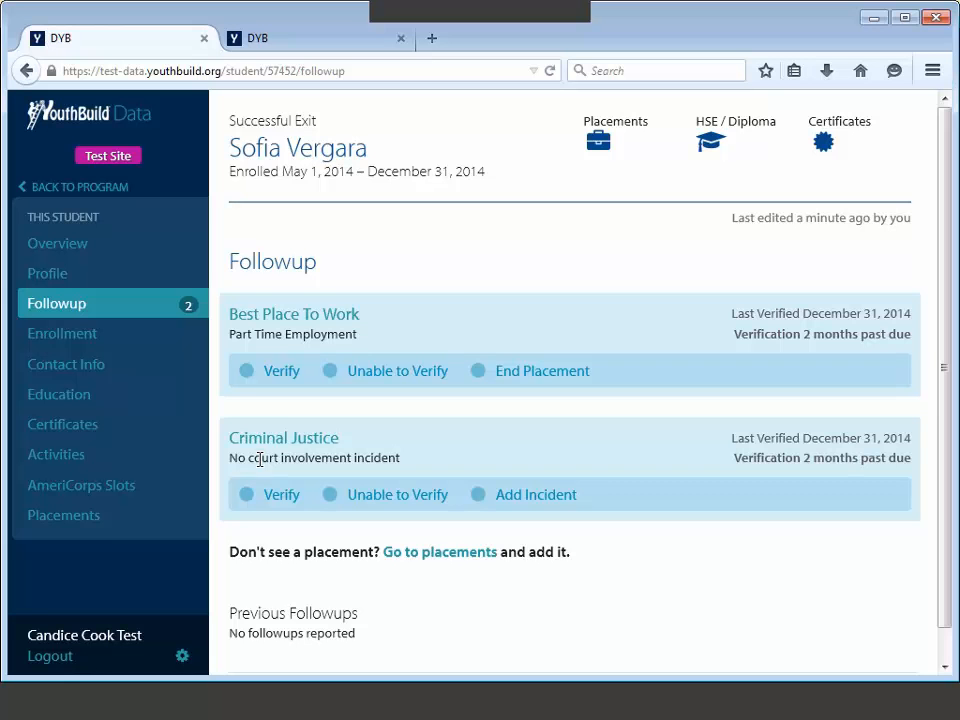
Step: Mark Best Place To Work verified with follow-up date 3/31/2015 and save
click(247, 372)
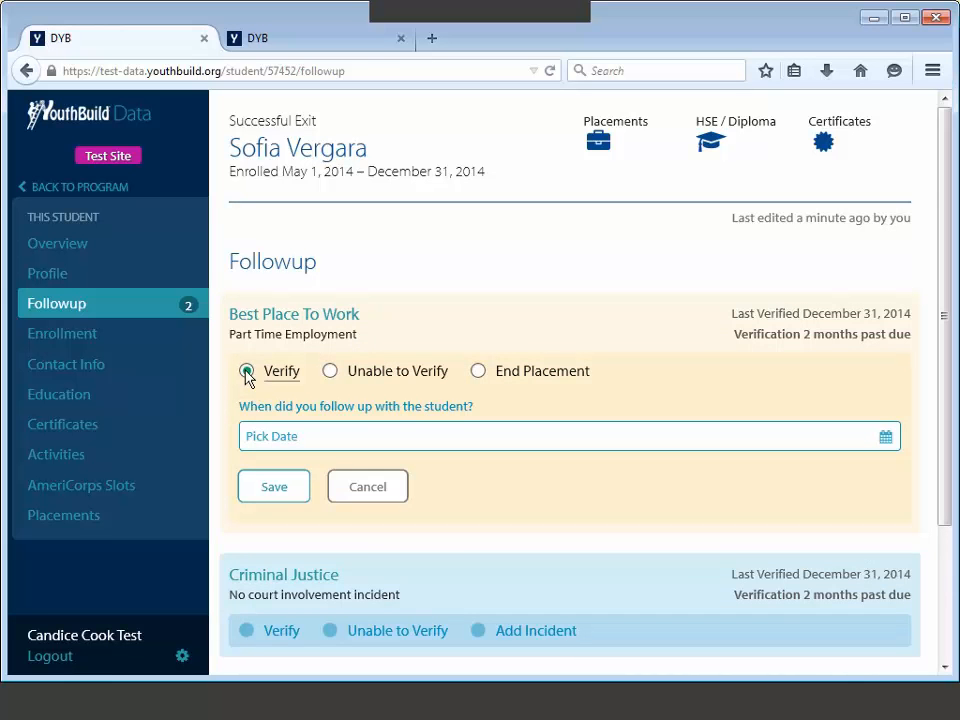
click(259, 436)
scroll(285, 444, down, 3)
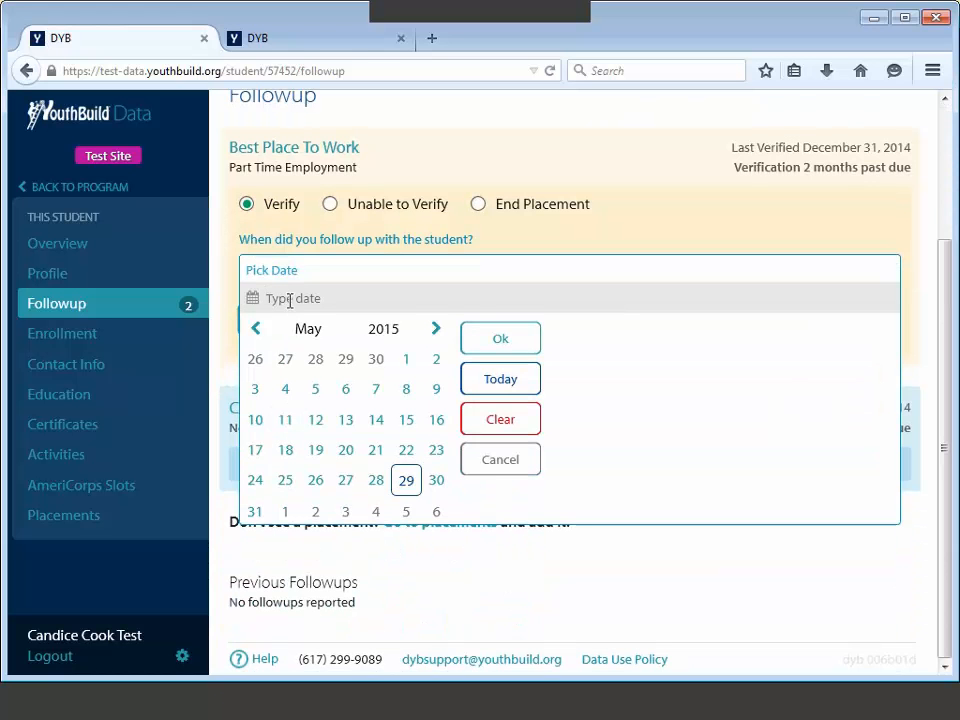
text(3/3)
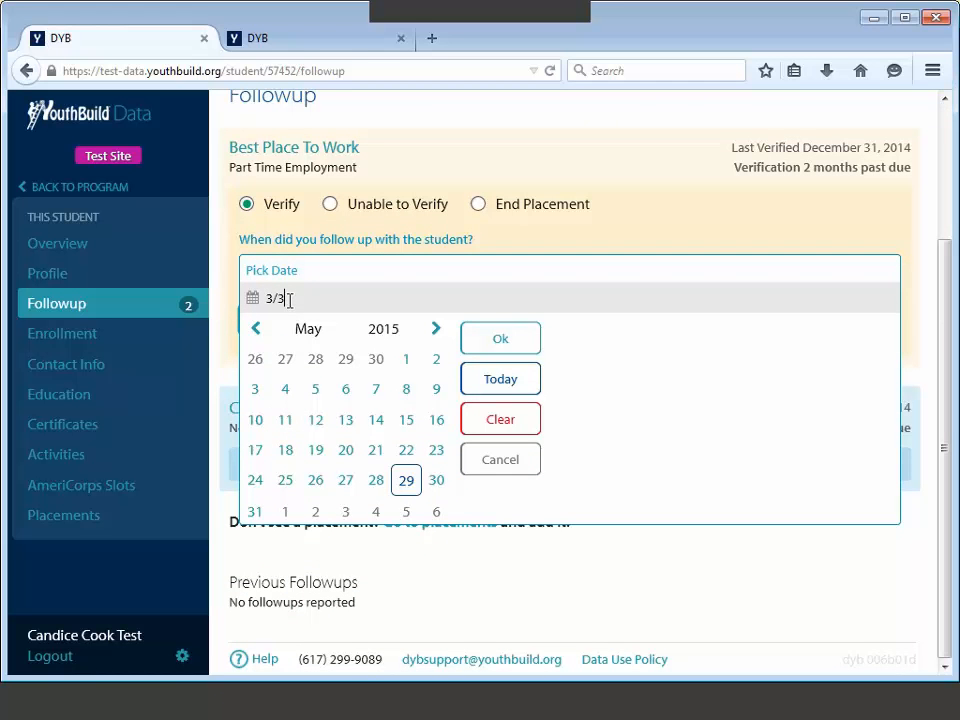
text(1/2015)
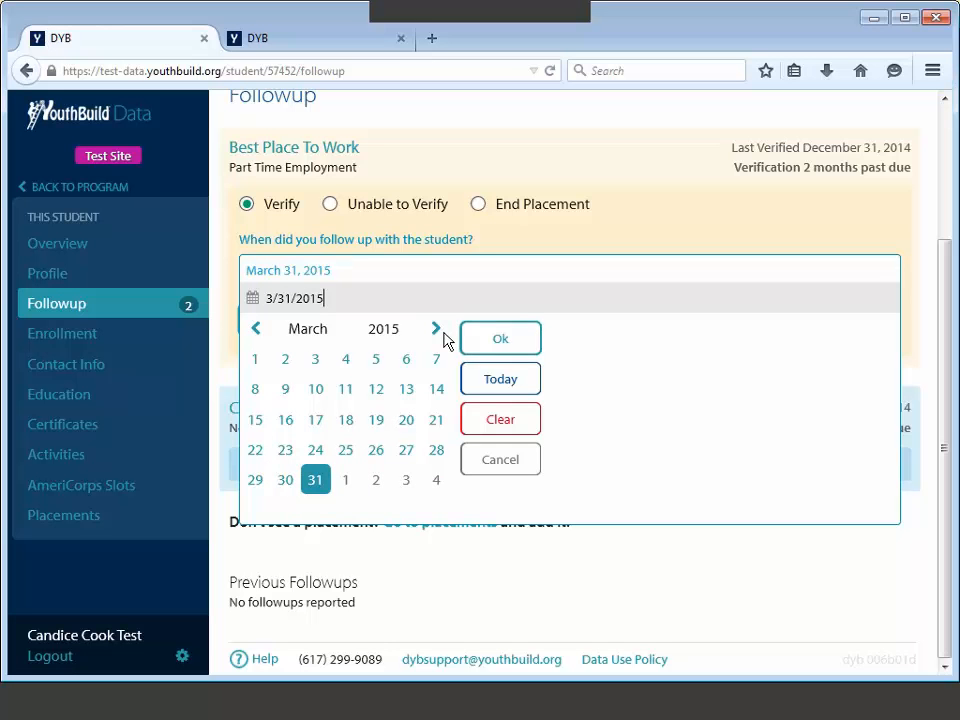
click(490, 345)
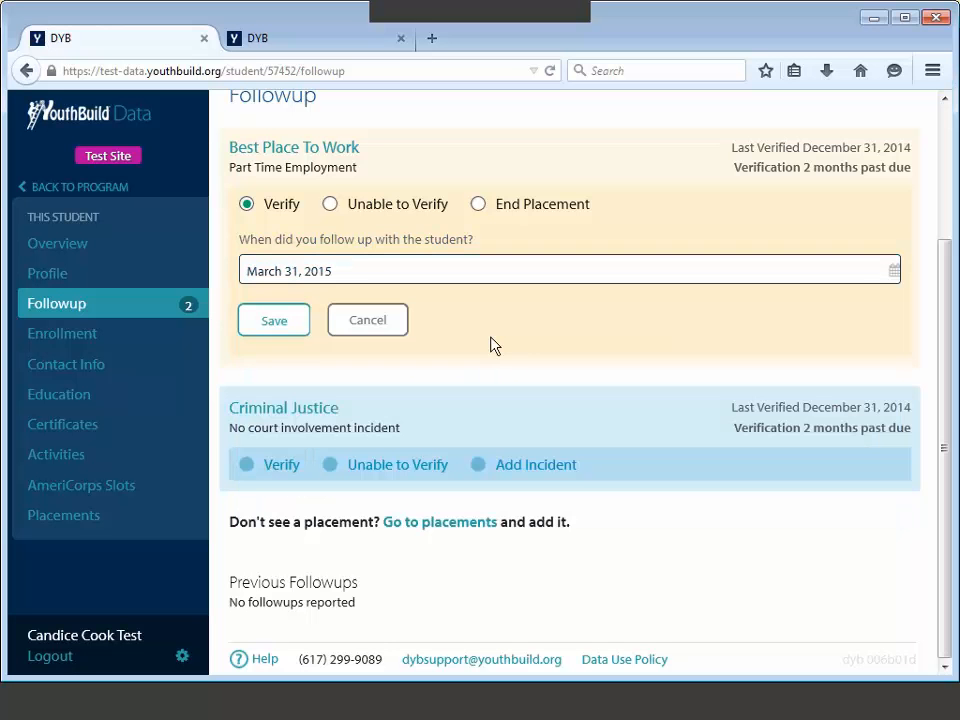
click(276, 328)
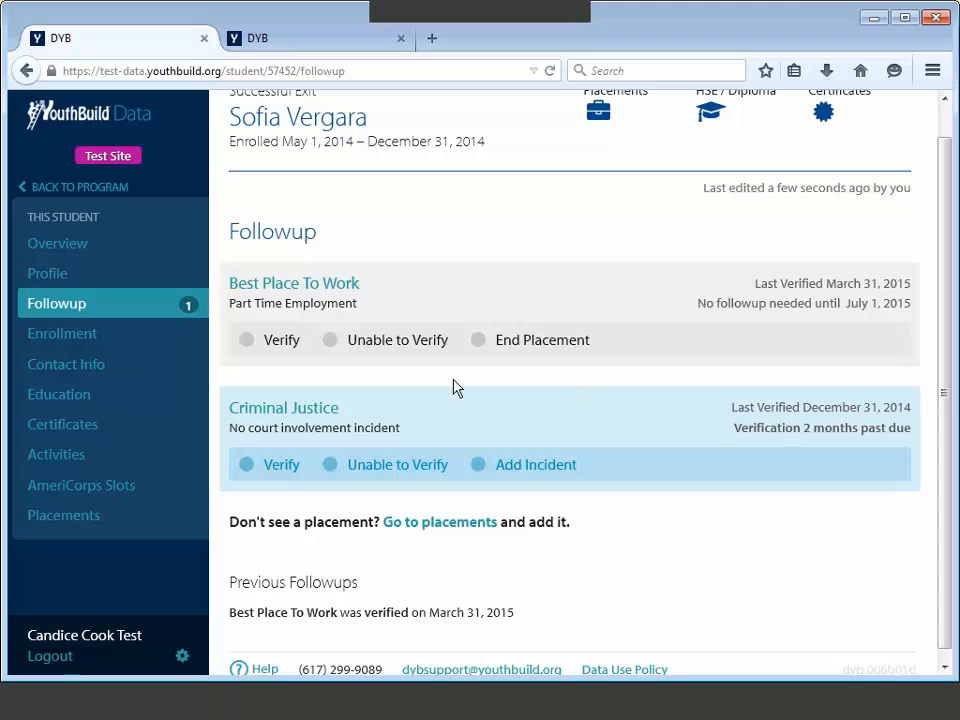
Step: Verify the Criminal Justice followup dated 3/31/2015 and save it
click(248, 466)
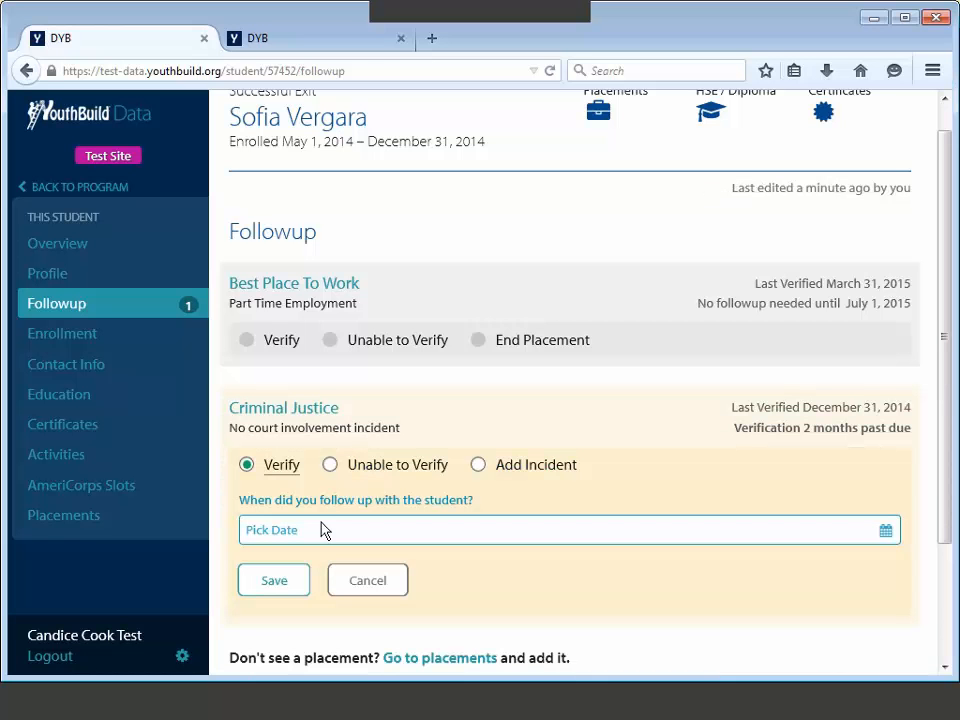
click(324, 535)
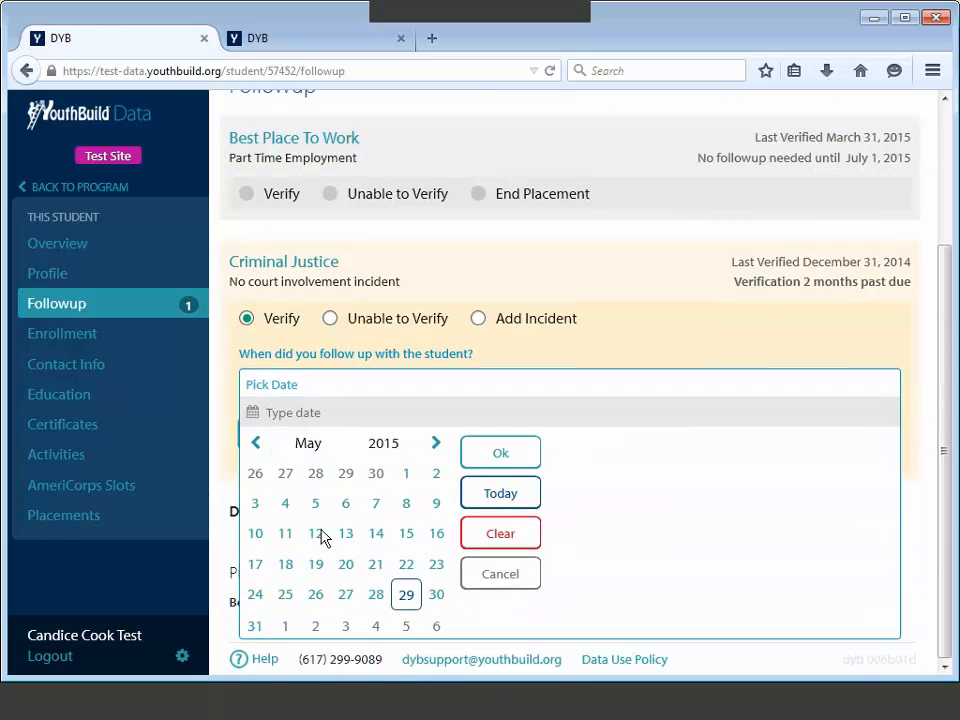
click(354, 407)
text(3/31/2015)
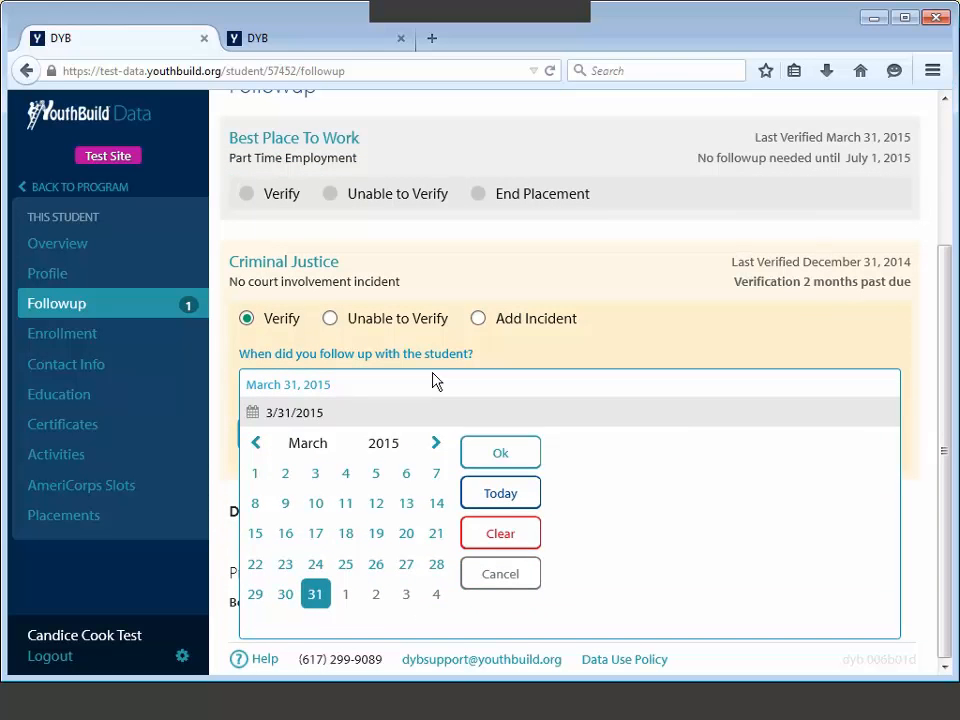
key(Return)
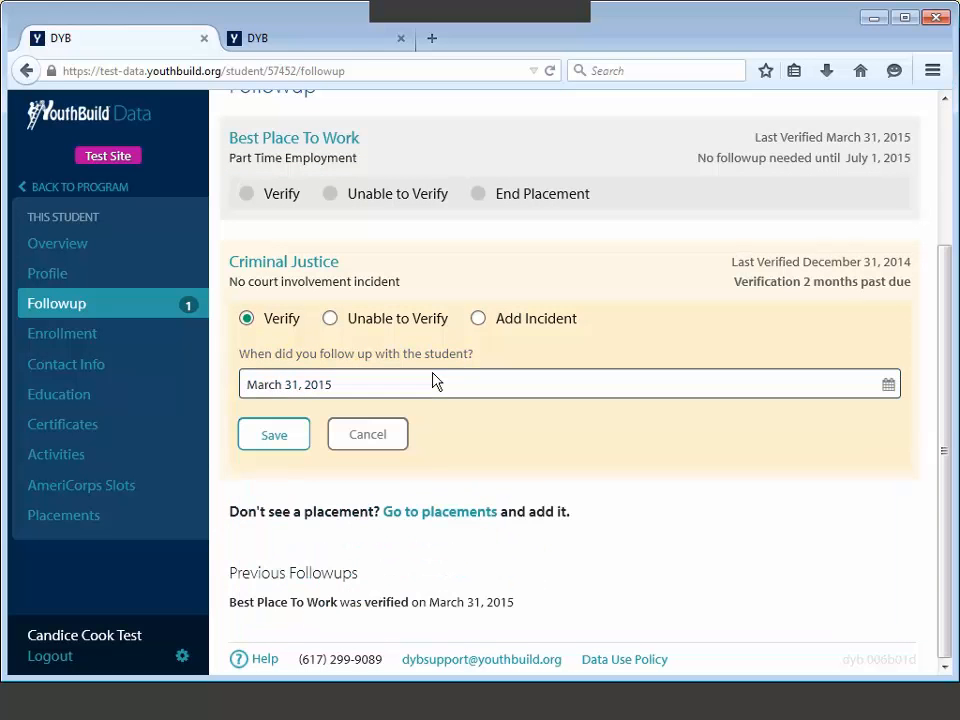
click(274, 436)
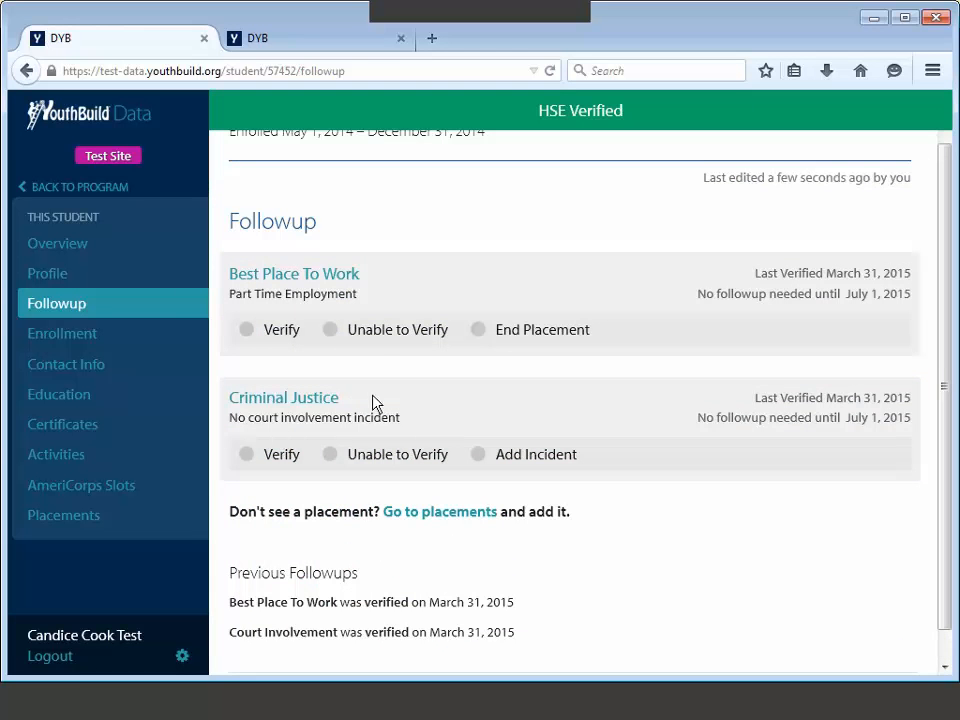
Step: Verify the Criminal Justice followup again, dated 5/20/2015, and save it
scroll(463, 380, down, 1)
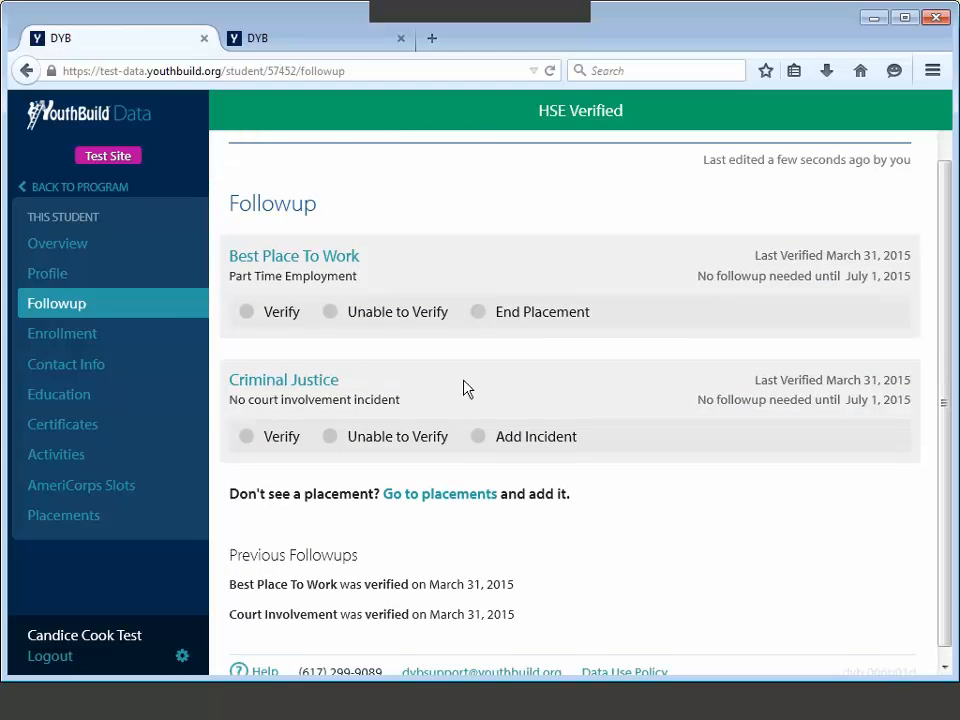
click(245, 437)
click(270, 503)
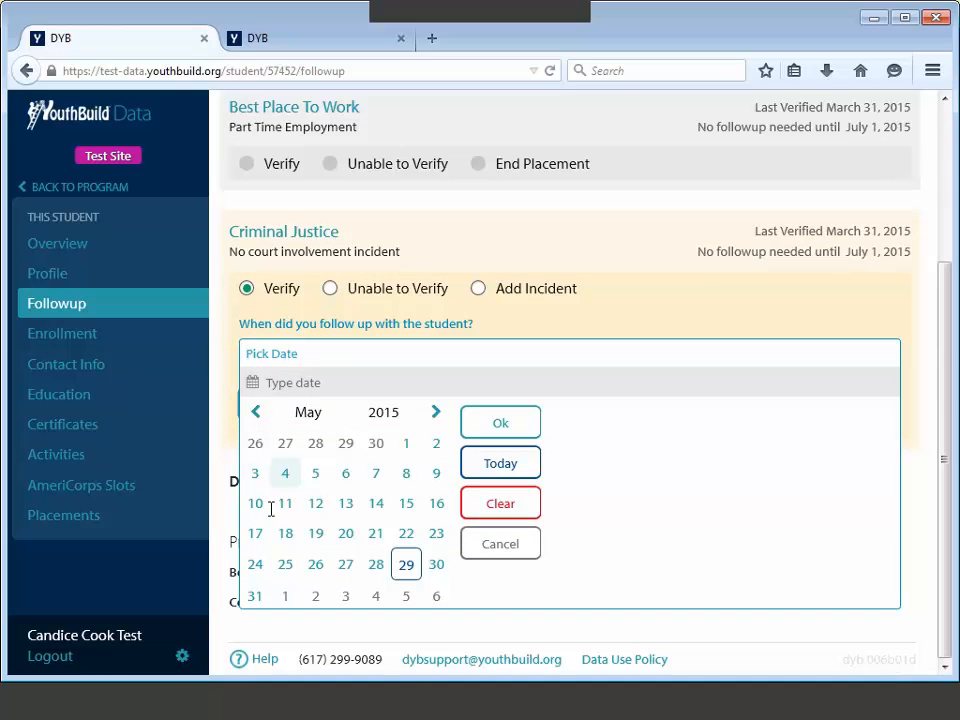
text(5/20/2015)
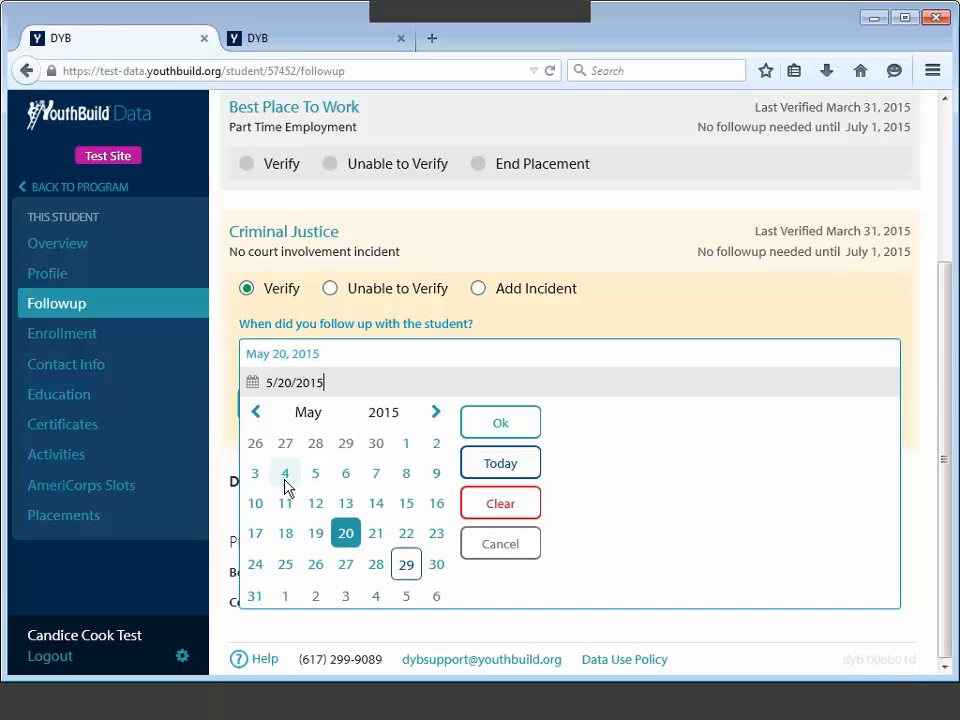
click(500, 423)
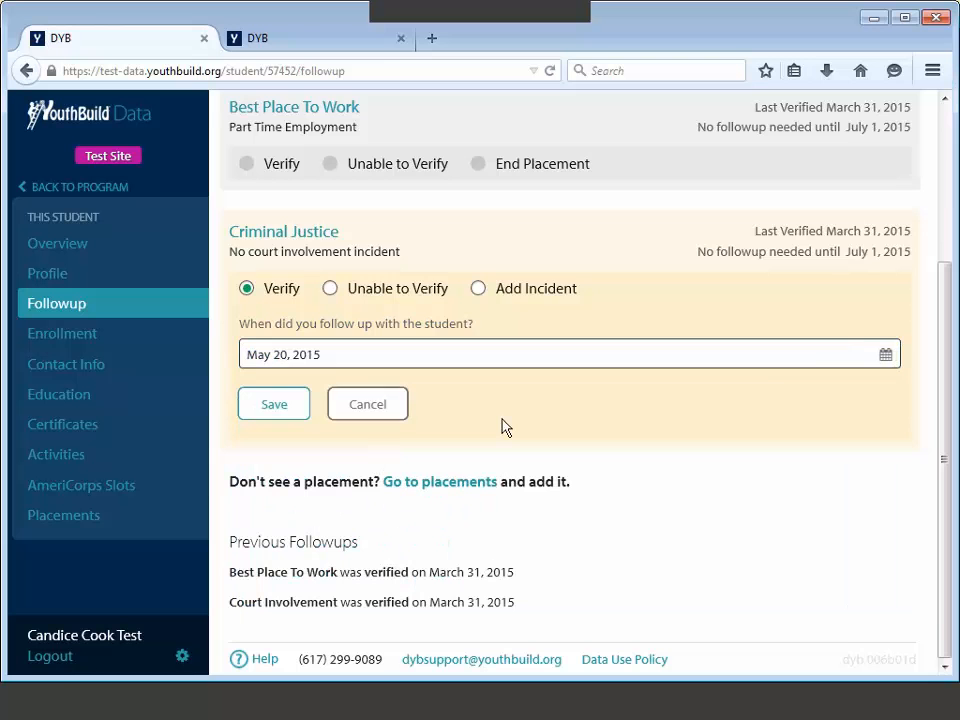
click(287, 413)
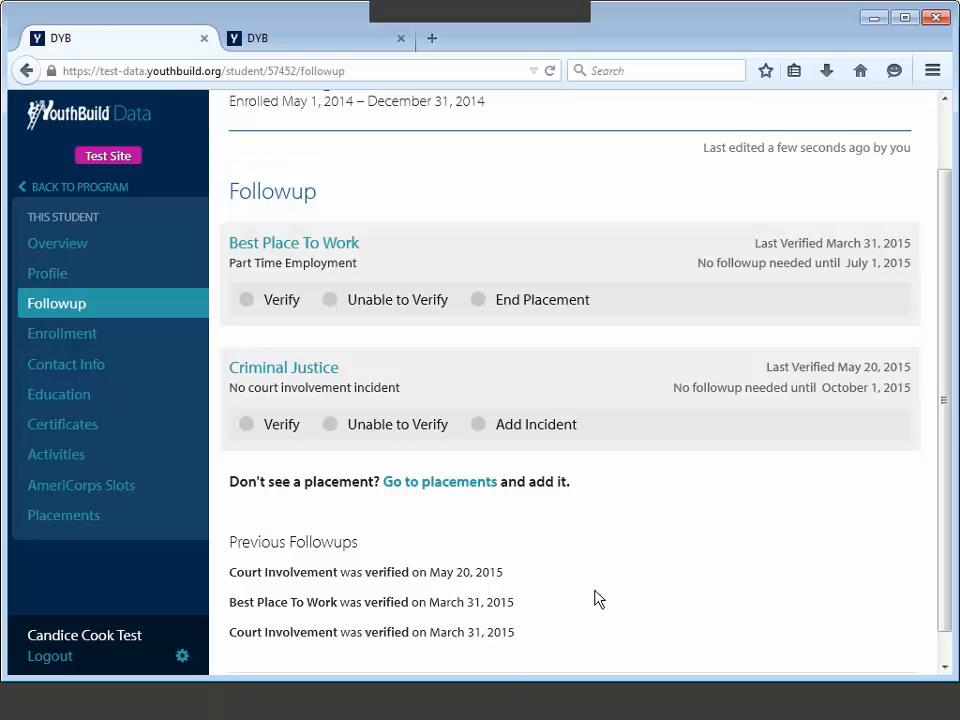
scroll(597, 598, down, 1)
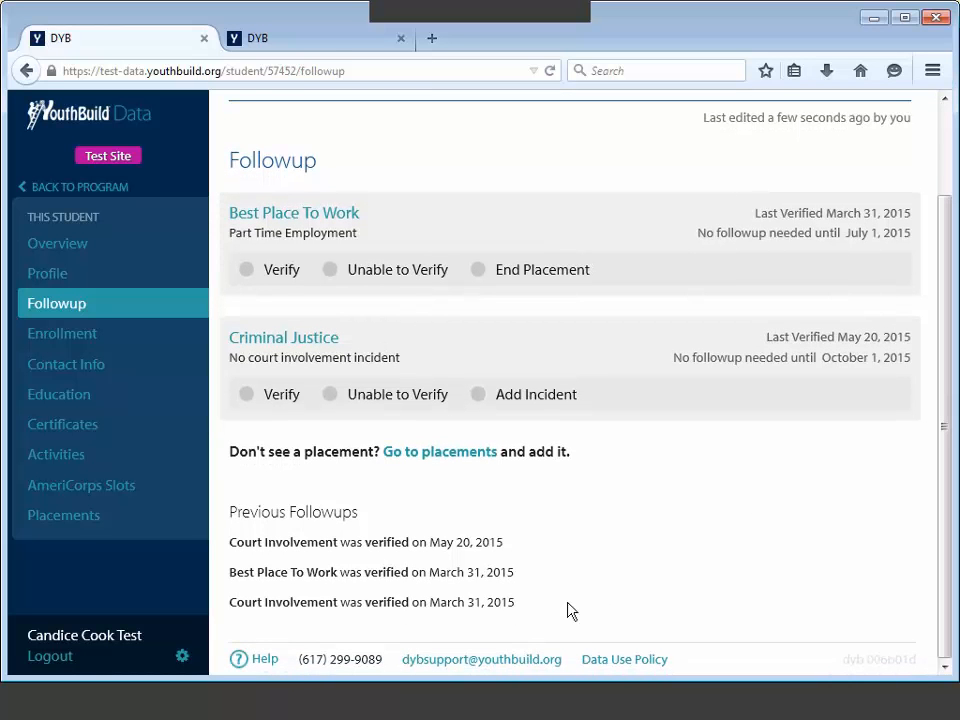
triple_click(289, 511)
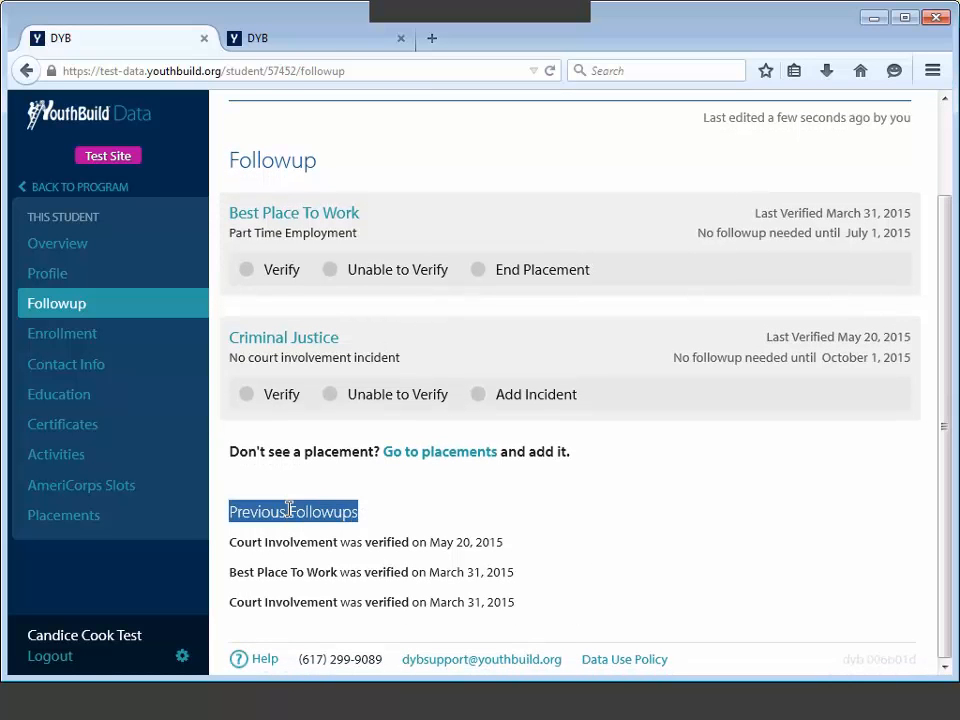
click(384, 514)
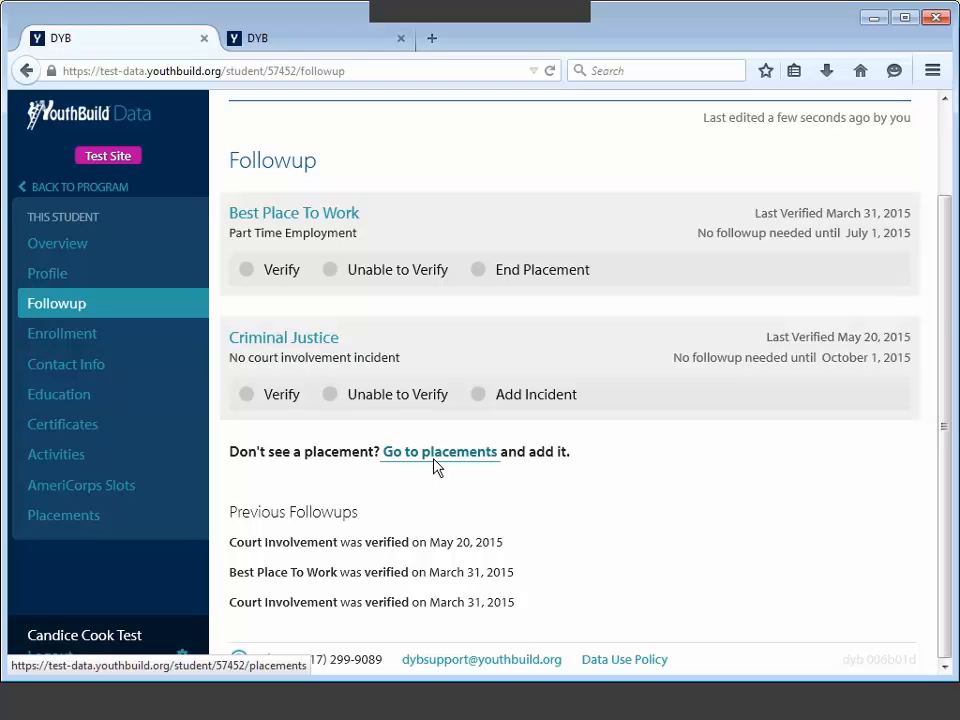
scroll(534, 318, up, 2)
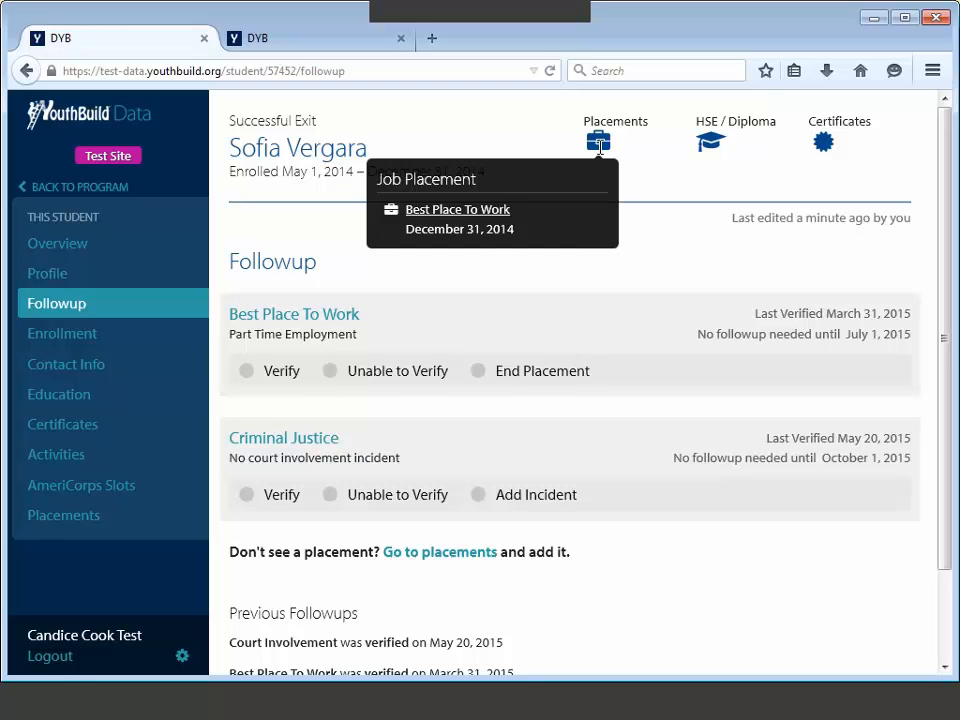
mouse_move(722, 141)
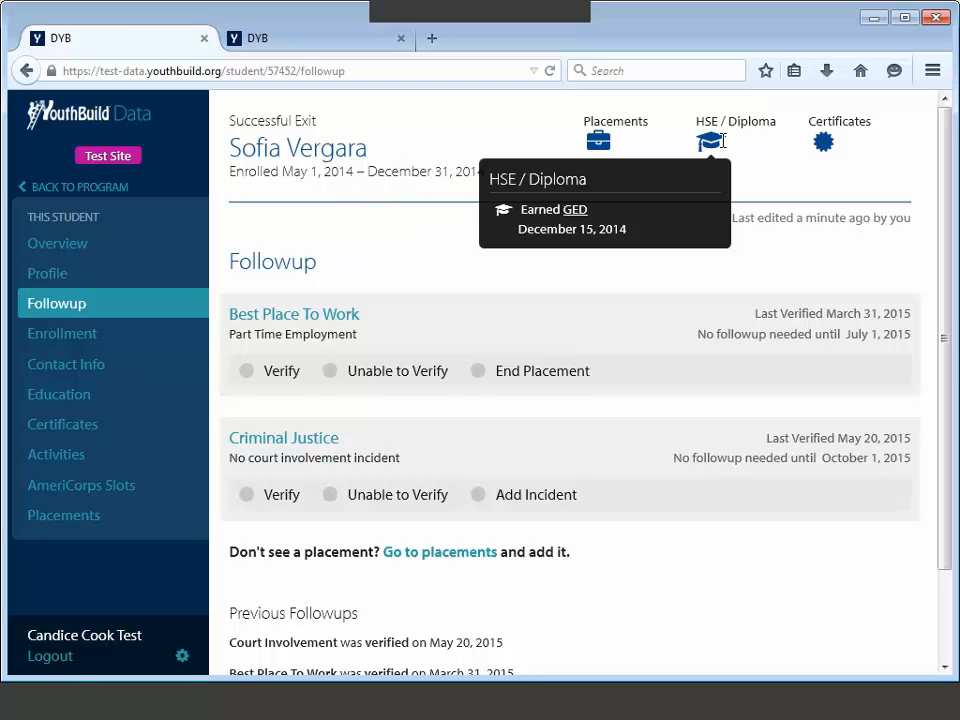
mouse_move(800, 148)
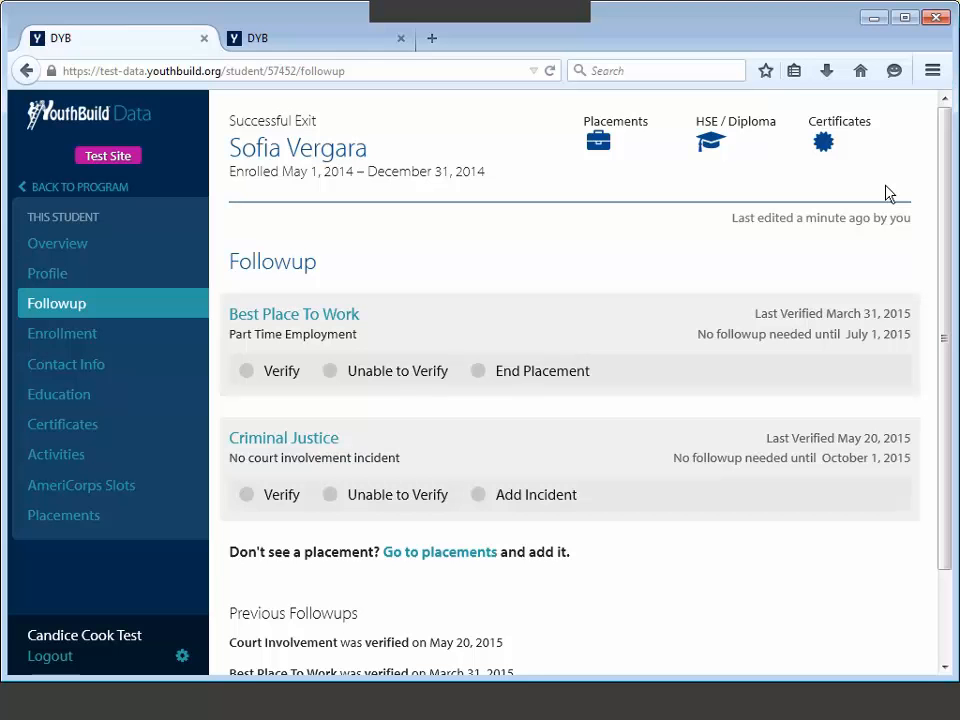
Step: From the program overview, list the 16 In Followup students filtered to With Issues
click(113, 189)
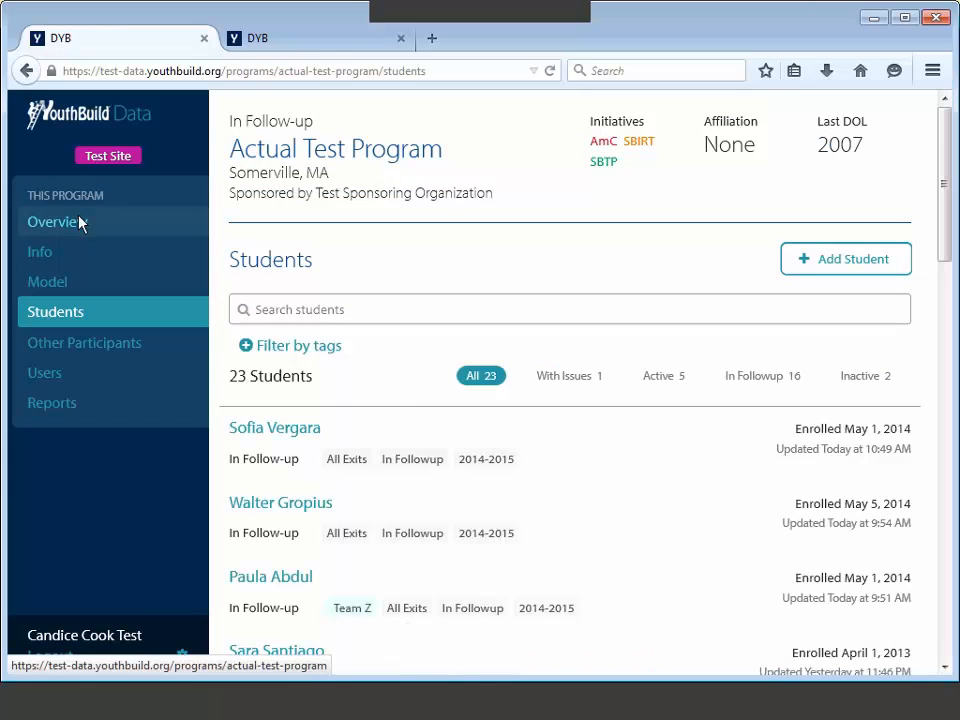
click(80, 227)
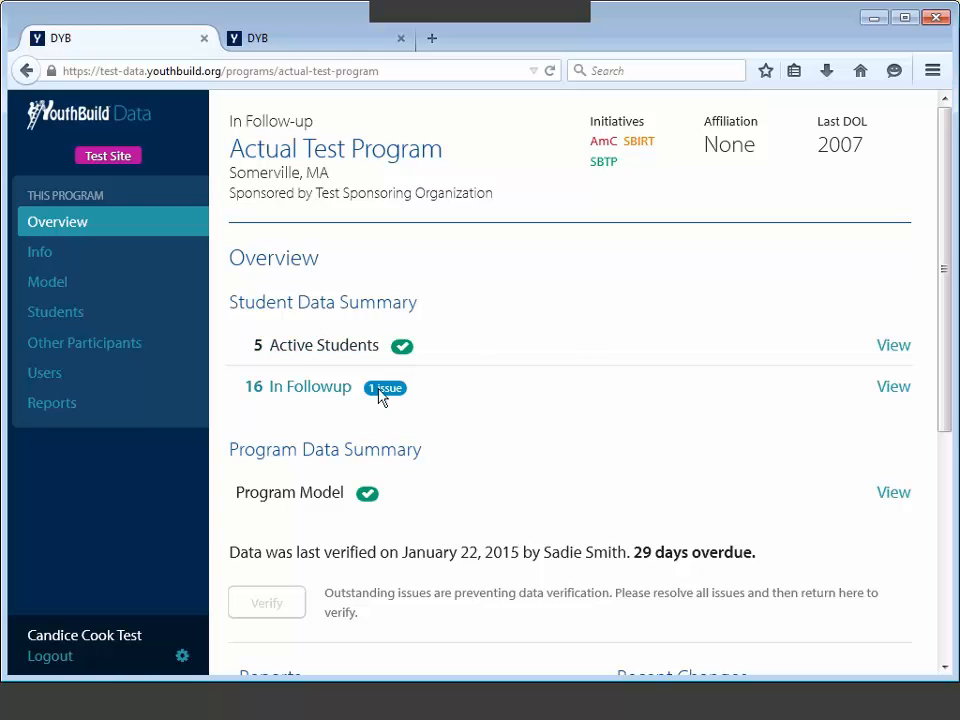
click(320, 394)
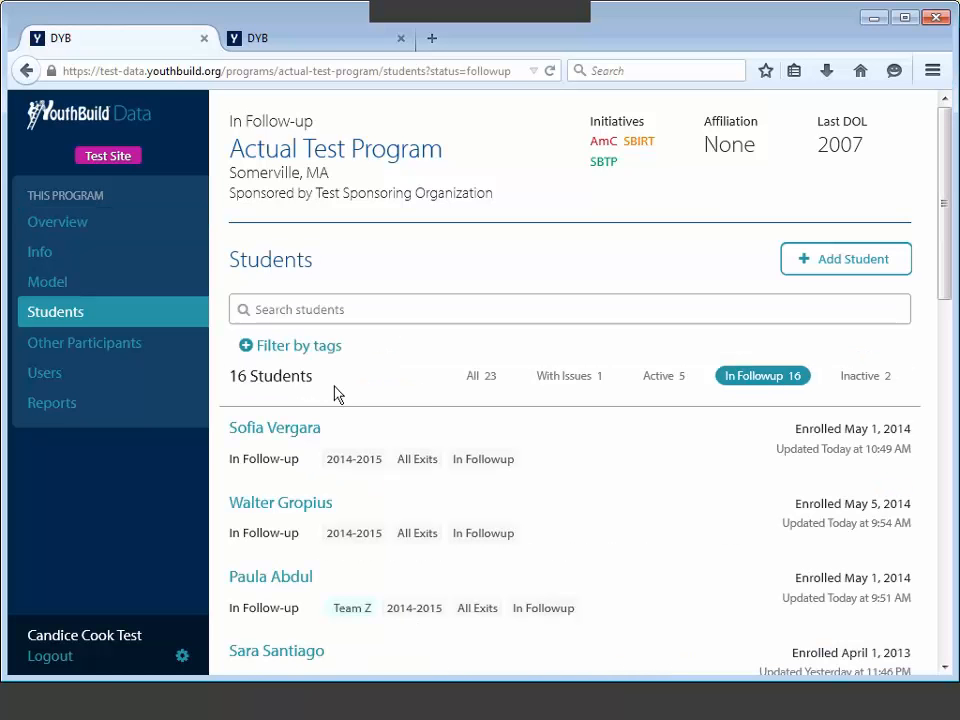
scroll(441, 418, down, 3)
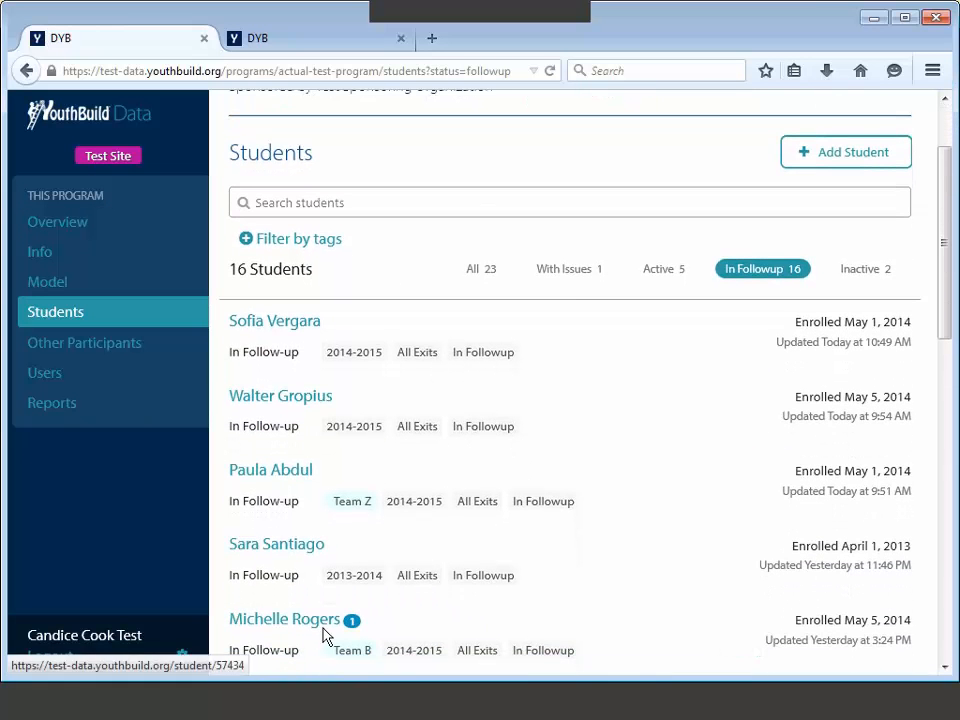
click(575, 279)
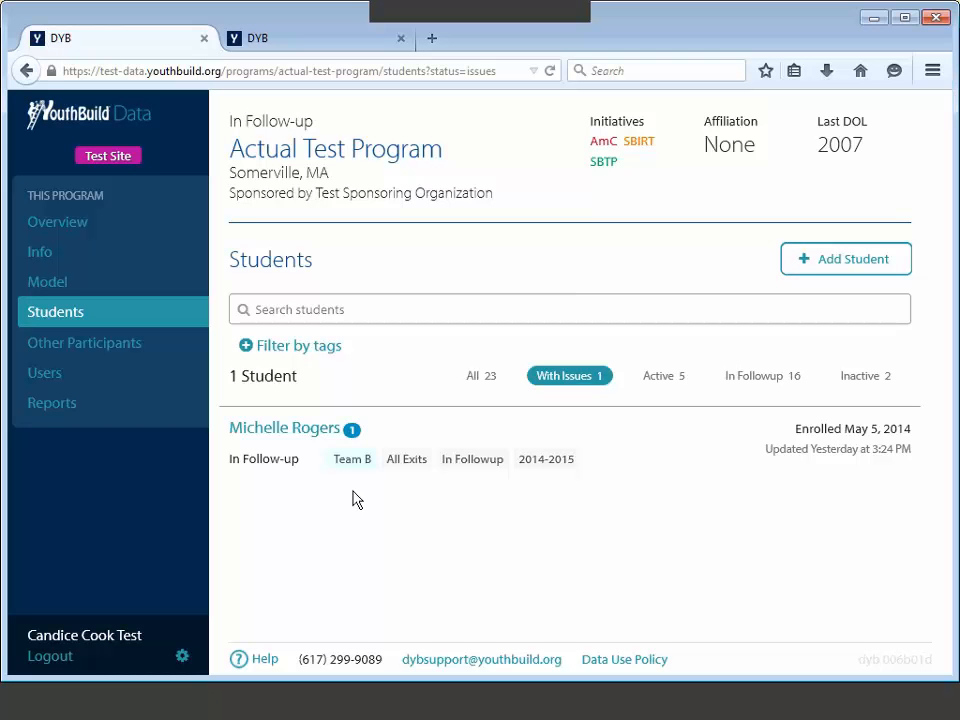
Step: Set the flagged student's voter registration to No, save, and go back to the program list
click(302, 427)
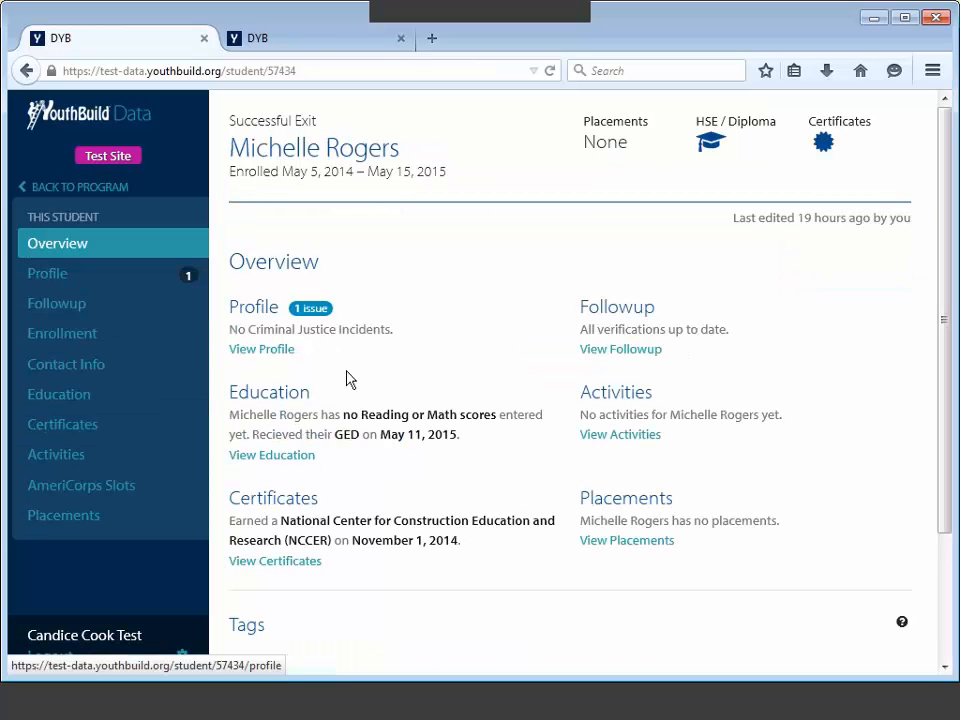
click(272, 350)
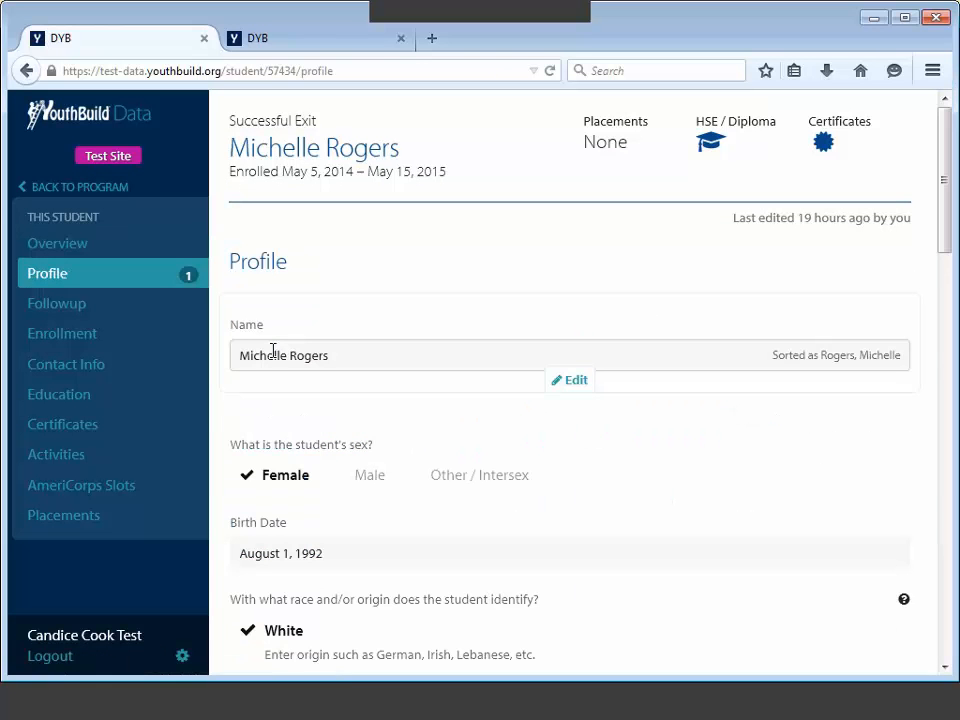
scroll(939, 186, down, 5)
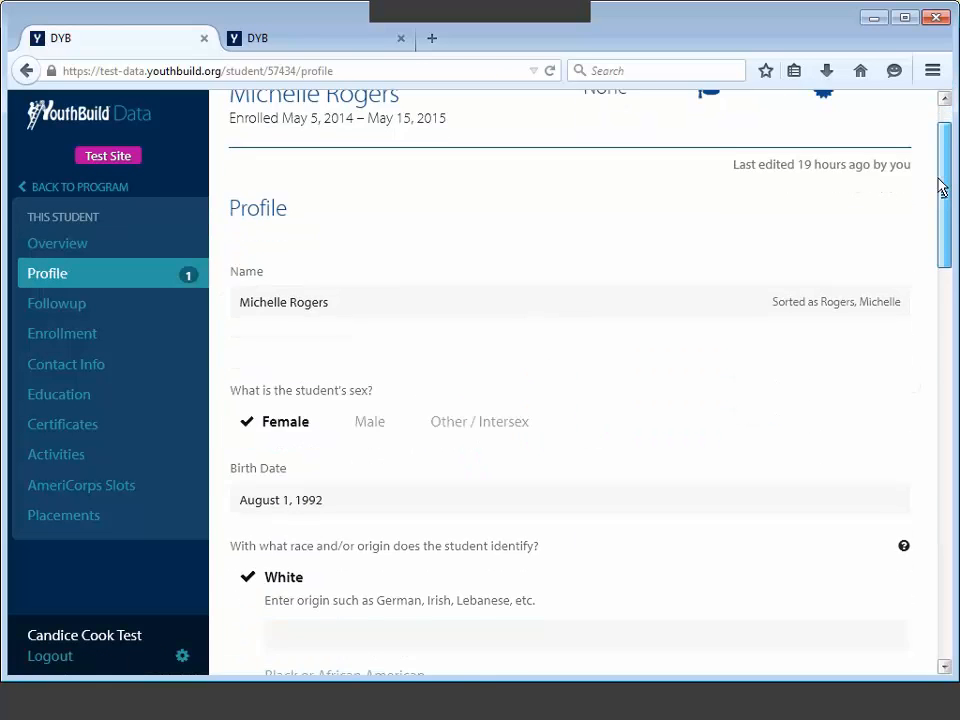
scroll(930, 250, down, 7)
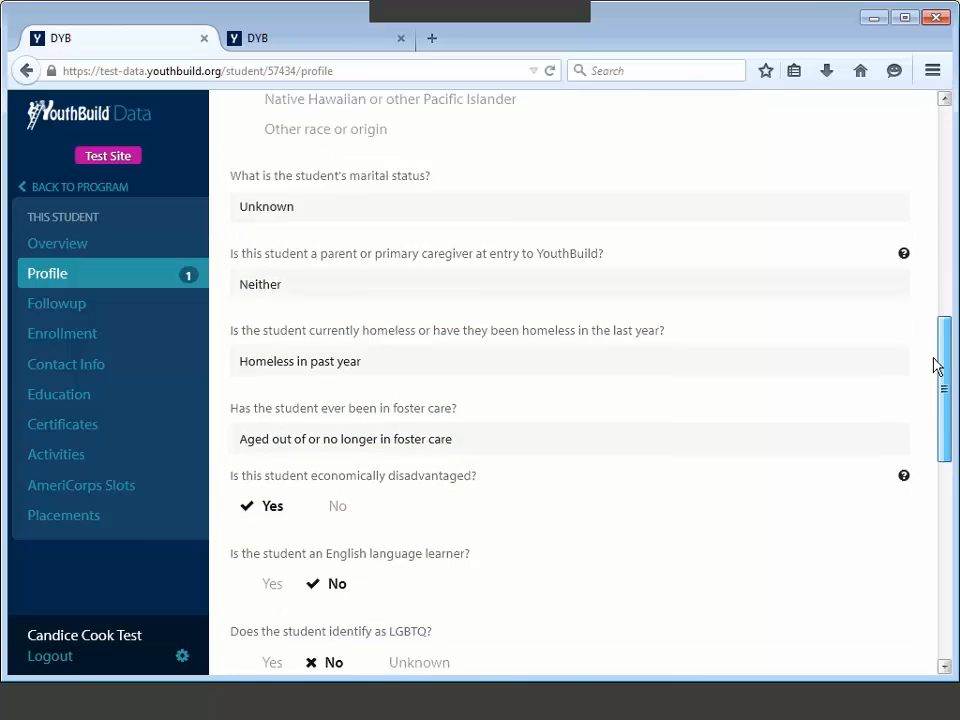
scroll(940, 444, down, 2)
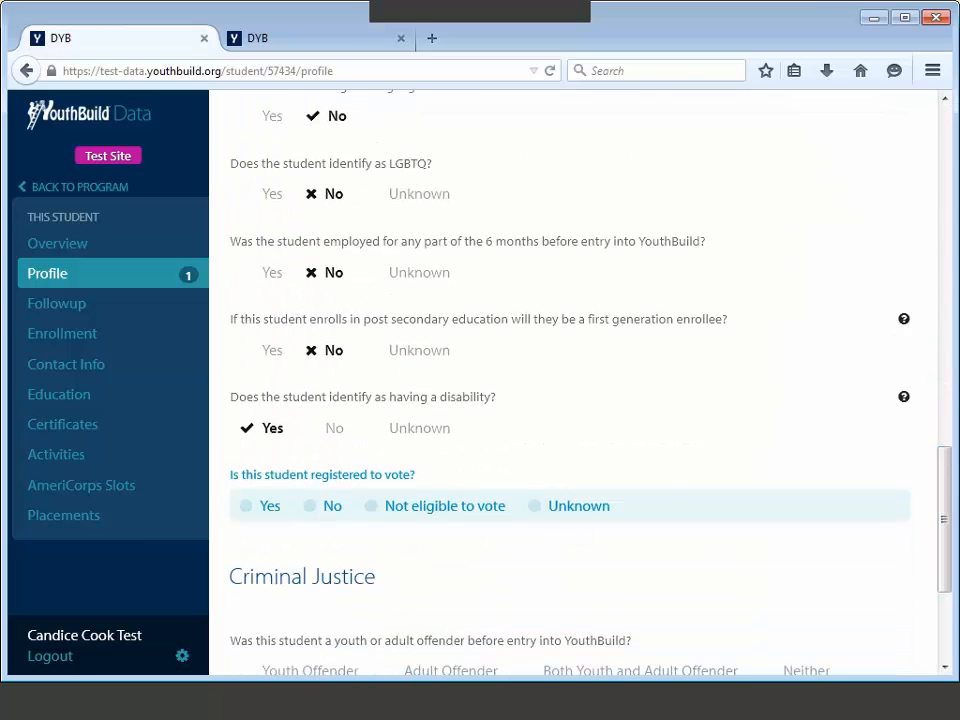
click(302, 536)
scroll(304, 500, down, 1)
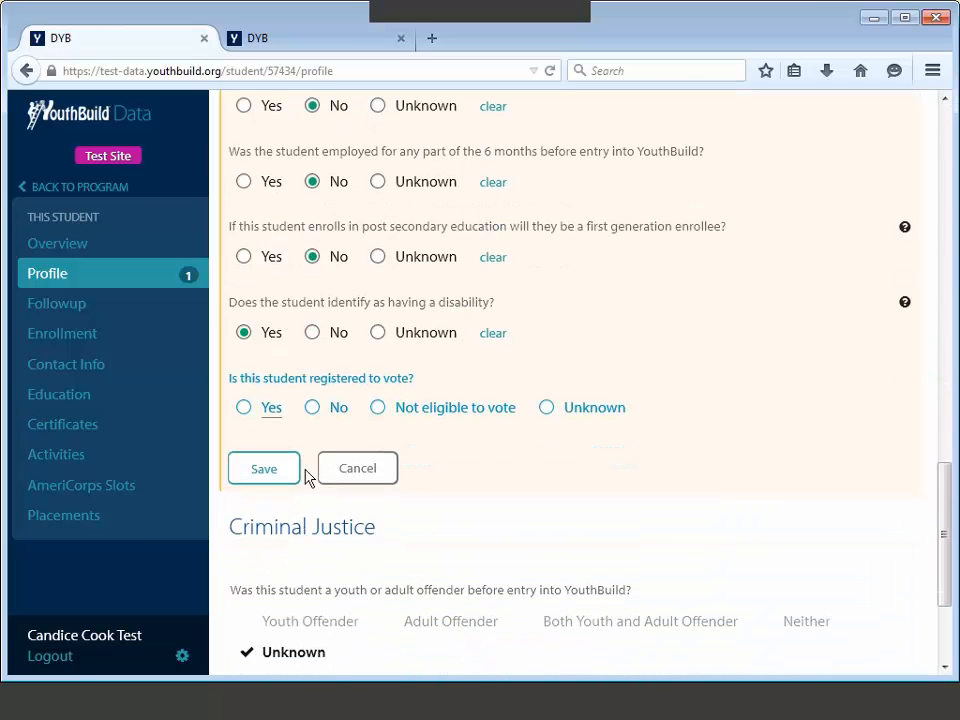
click(281, 476)
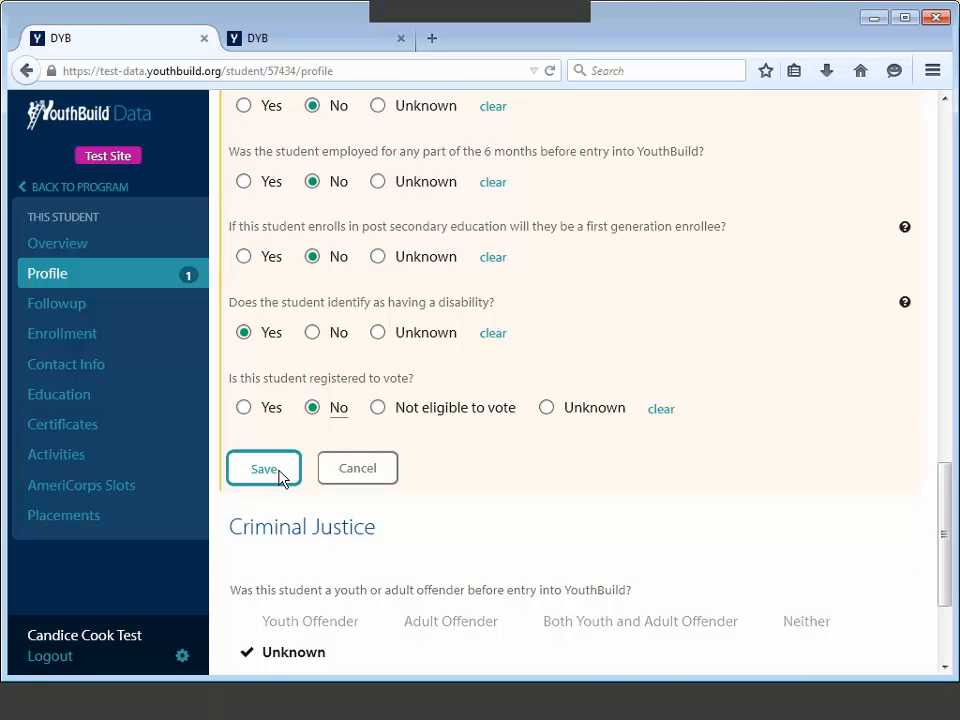
scroll(280, 478, up, 8)
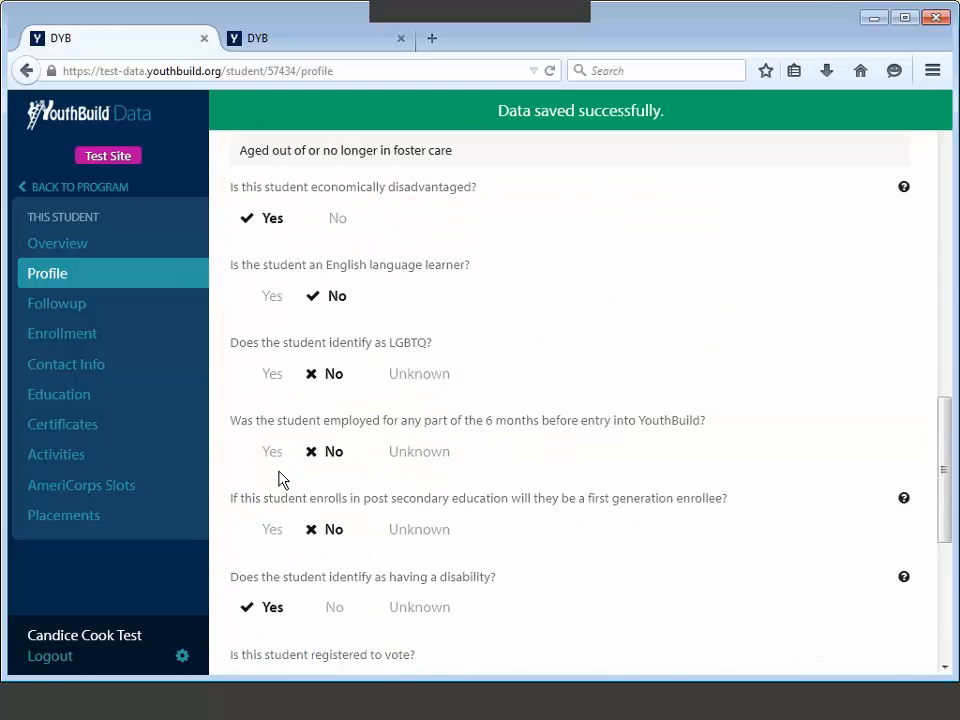
scroll(940, 290, up, 3)
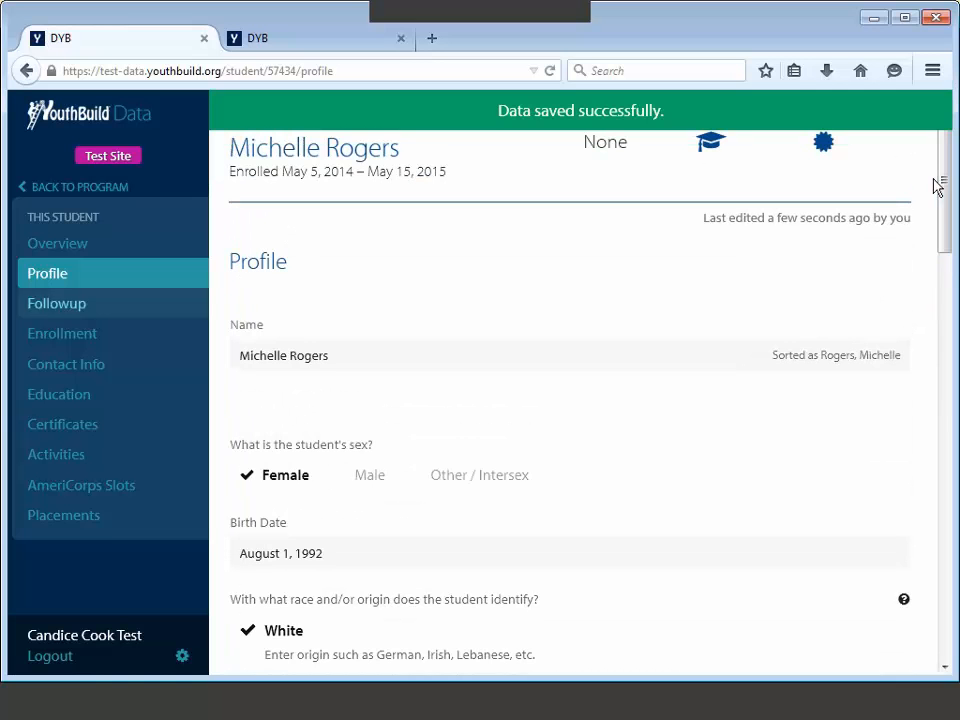
click(24, 187)
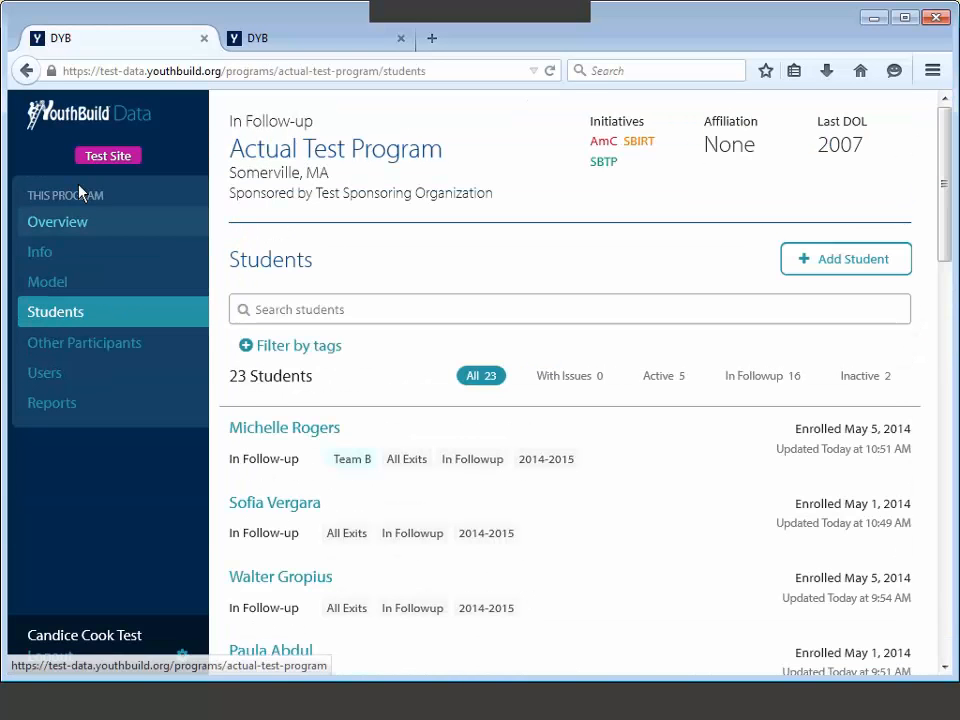
Step: Open the program Overview under This Program
click(86, 230)
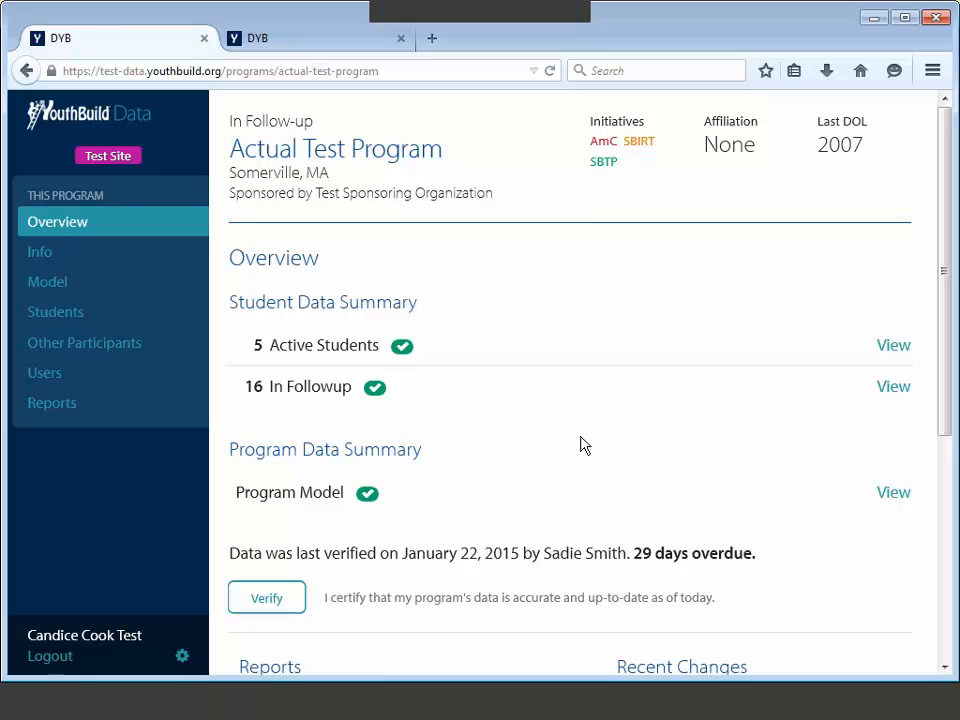
Step: Open Students and browse the 23 students: 5 Active, 16 In Followup, 2 Inactive
click(128, 324)
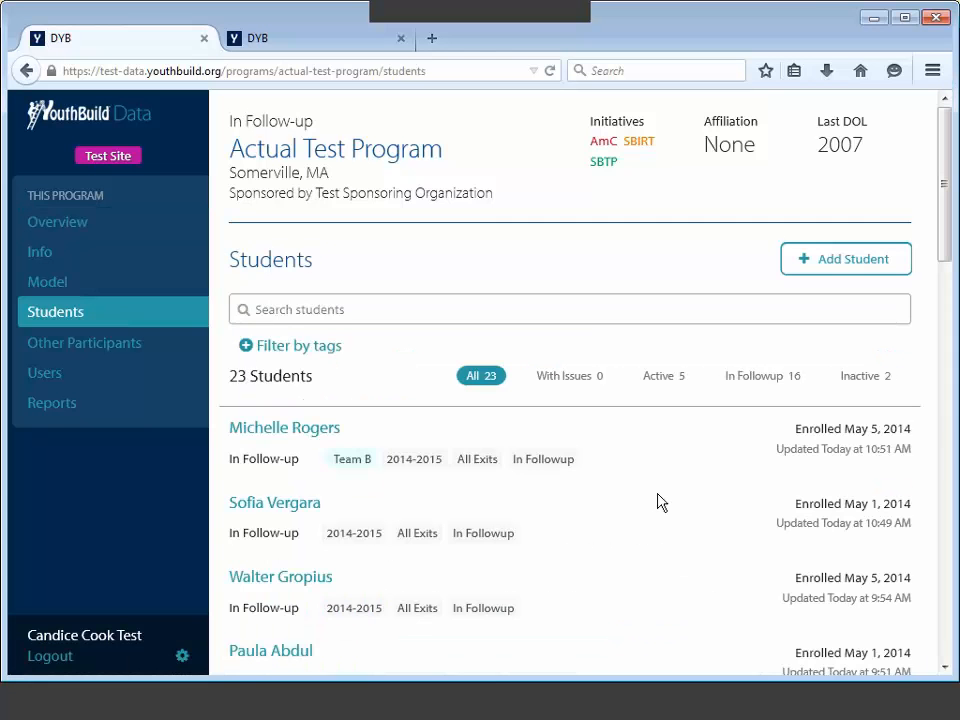
mouse_move(658, 501)
scroll(615, 534, down, 1)
scroll(612, 534, down, 1)
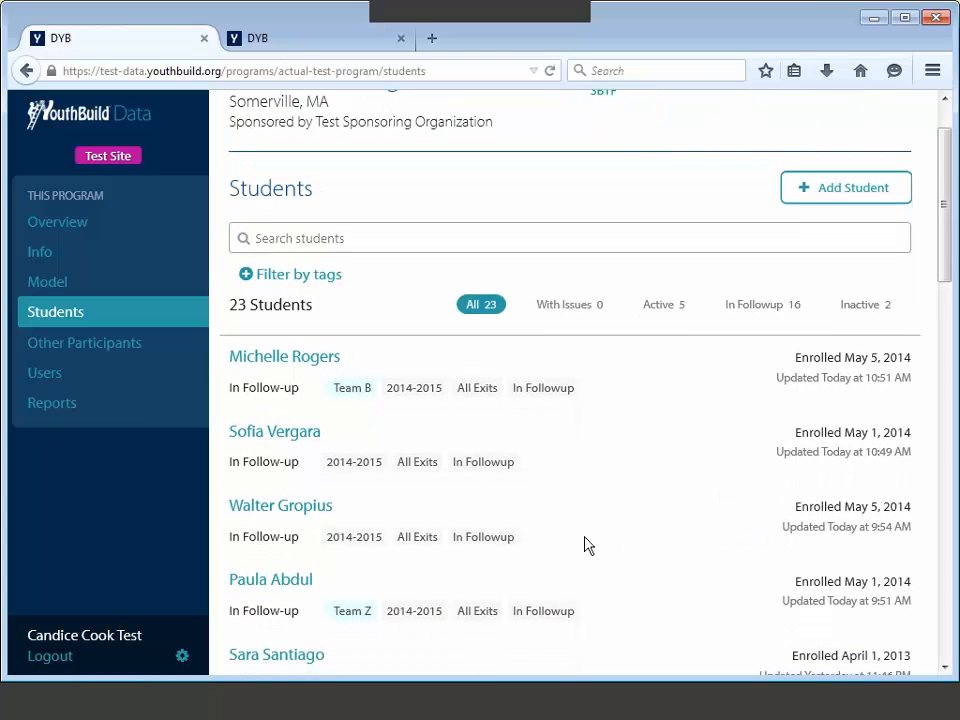
mouse_move(358, 484)
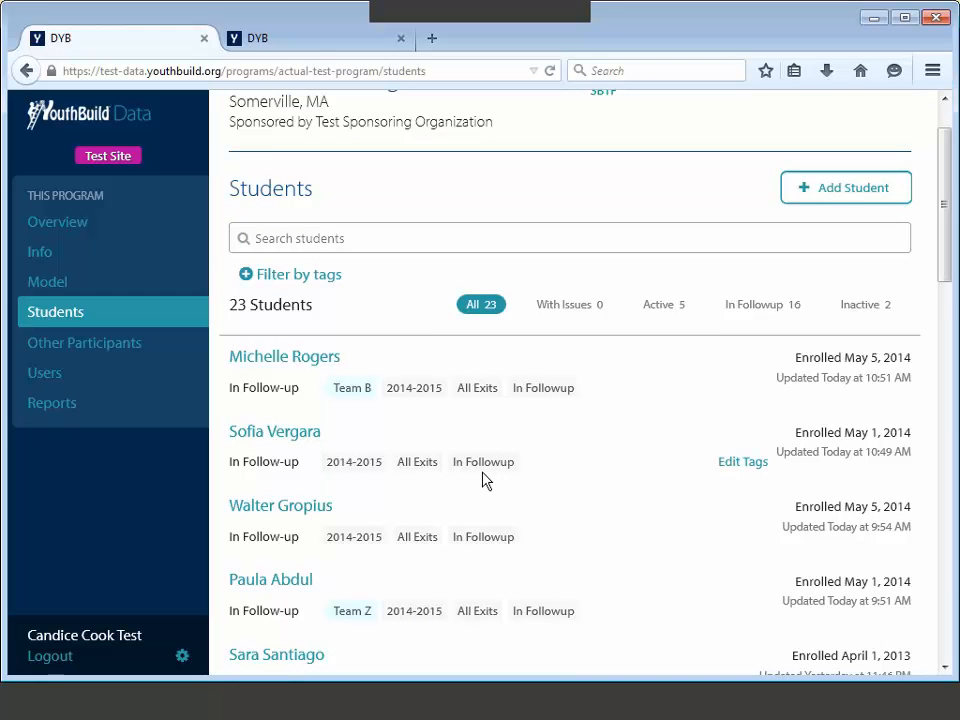
scroll(482, 480, down, 2)
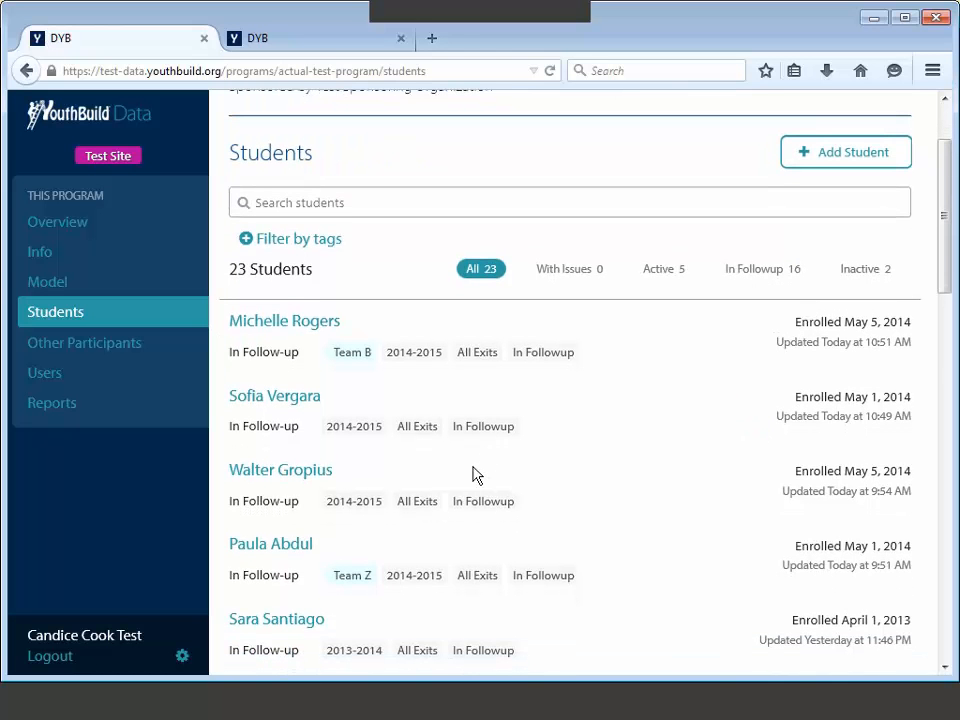
scroll(473, 474, up, 1)
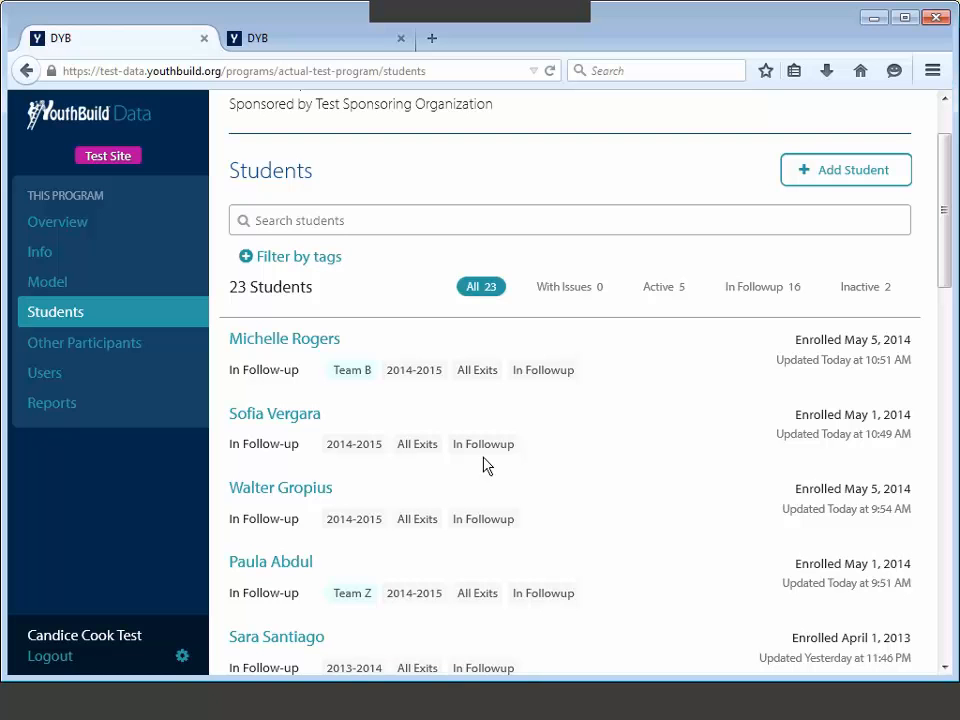
mouse_move(450, 455)
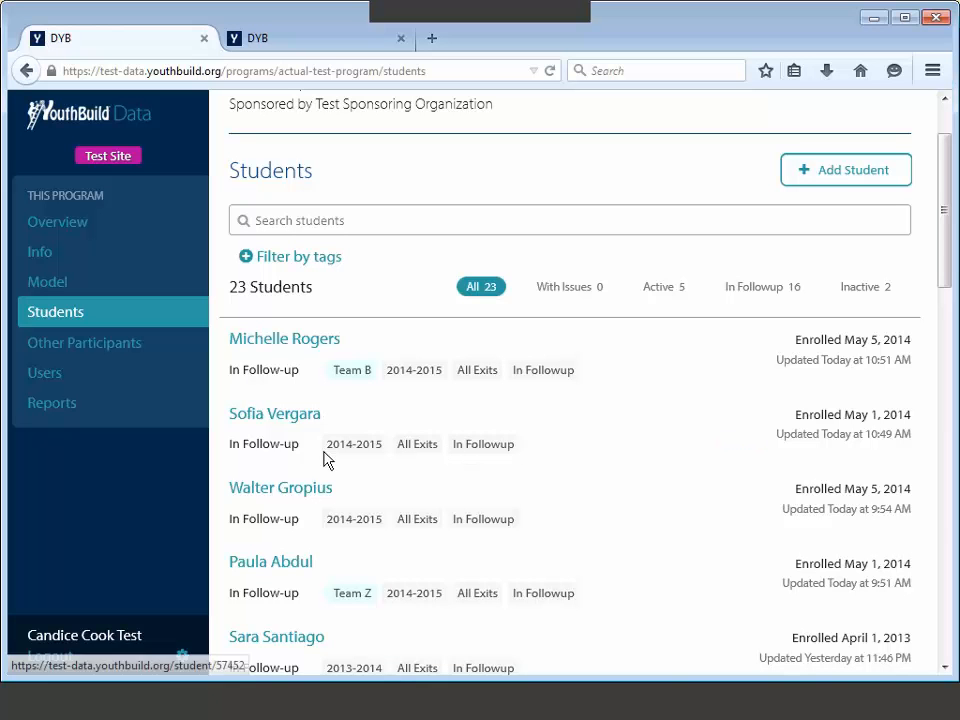
Step: Open the second student's record and add a new tag named 'Team Y'
click(285, 420)
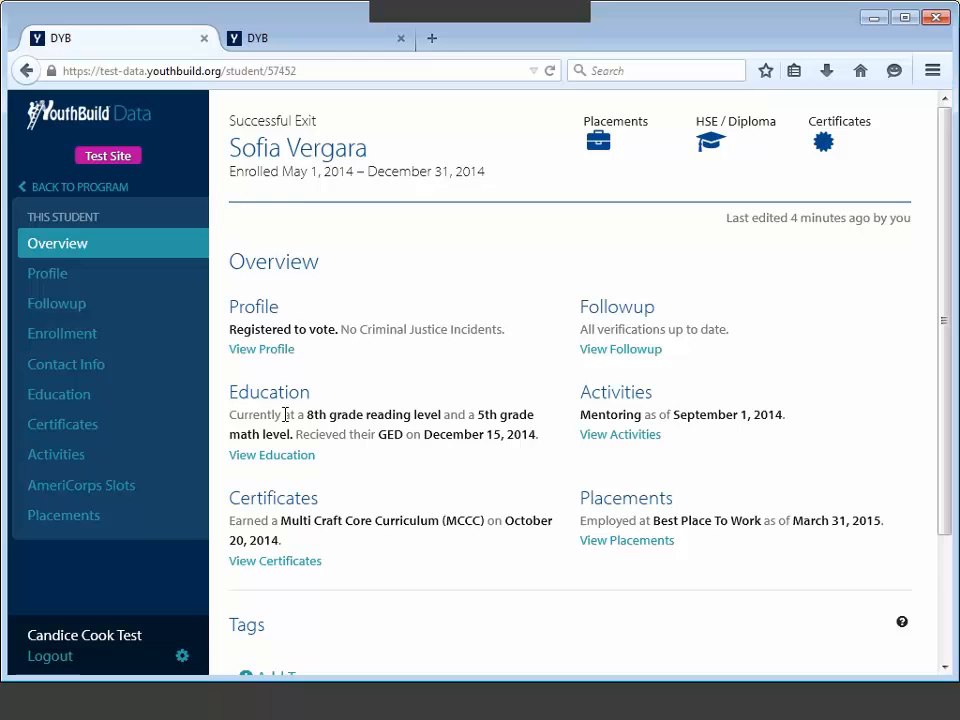
scroll(429, 508, down, 1)
scroll(429, 508, down, 1)
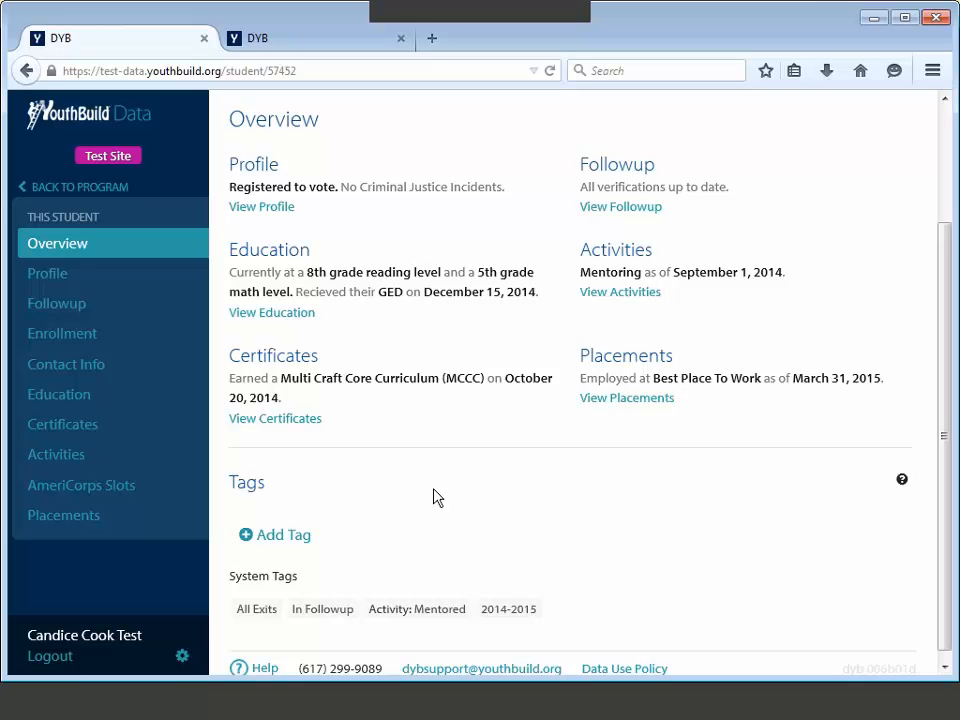
click(245, 537)
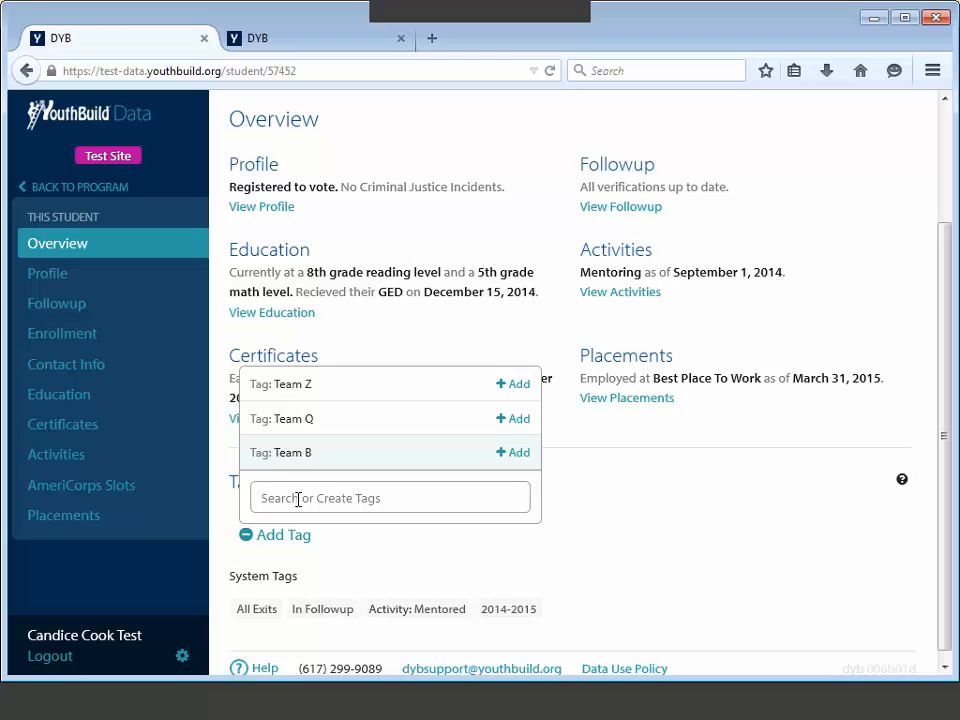
text(T)
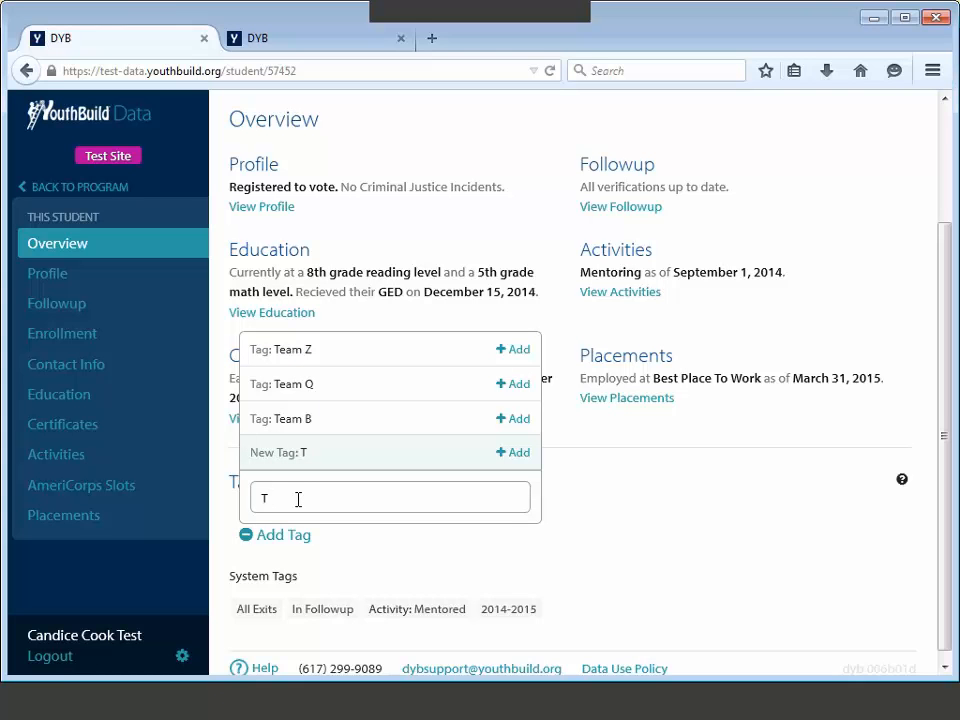
text(eam Y)
click(507, 455)
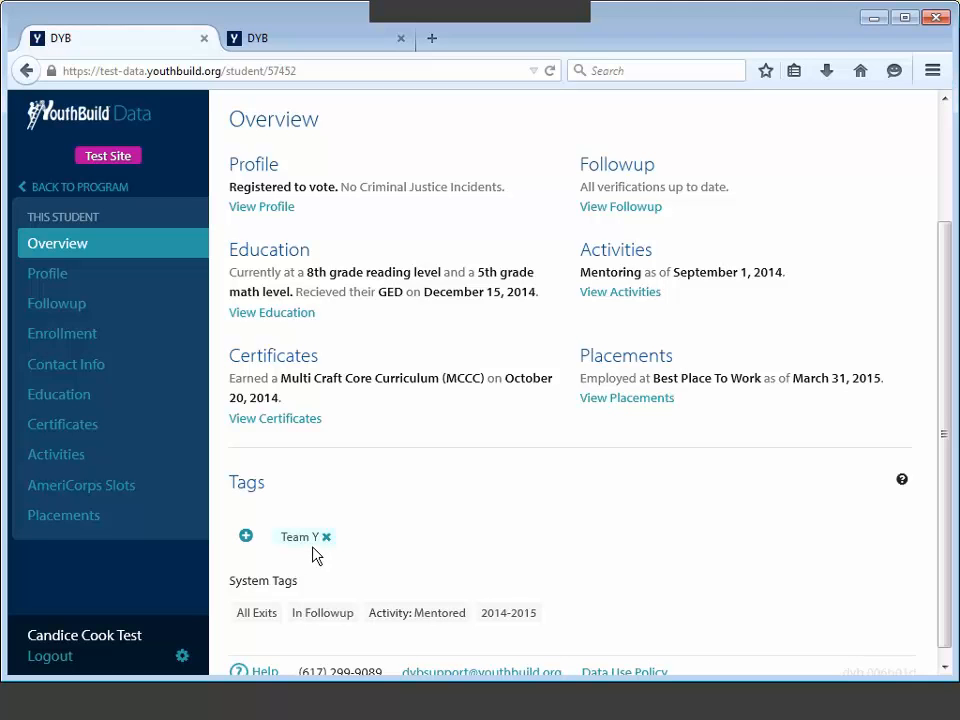
Step: Reopen the tag list, clear the typed letter, and close it without adding anything
click(245, 536)
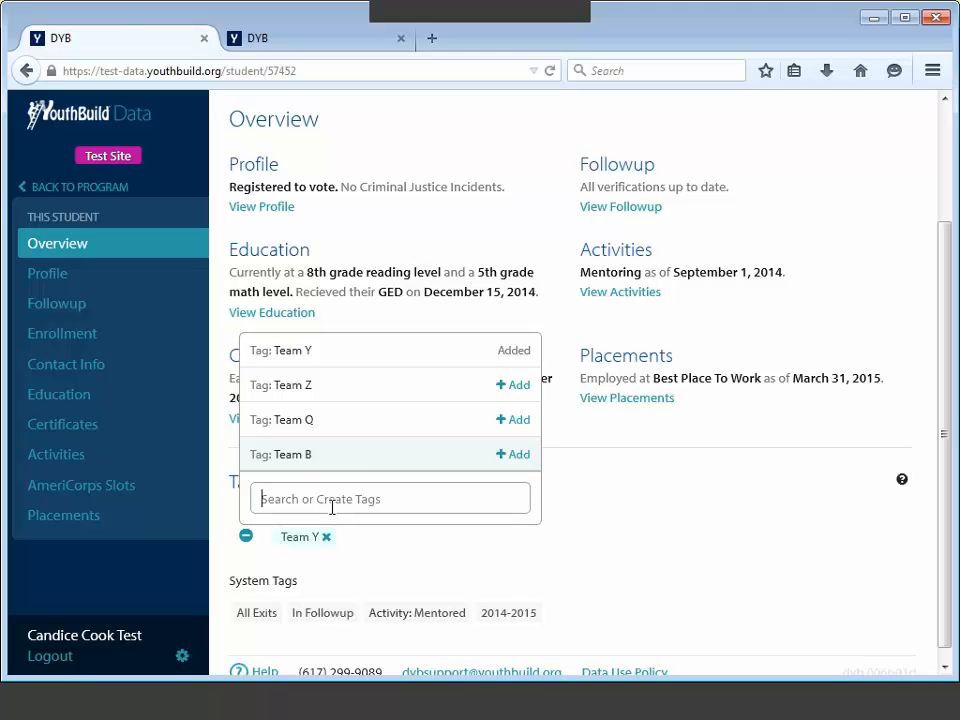
text(t)
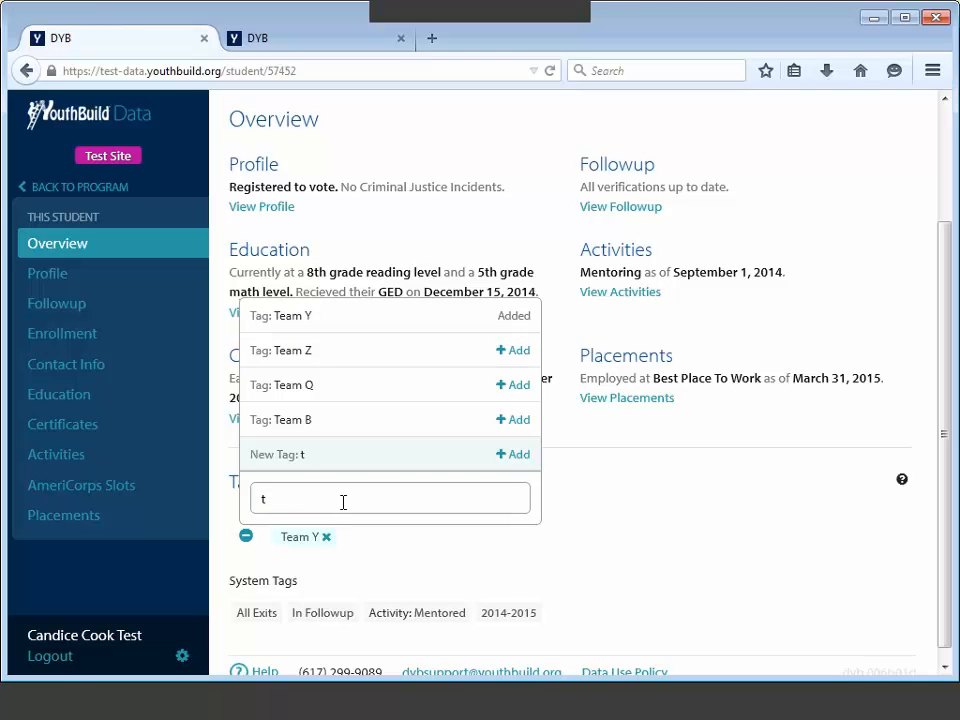
key(BackSpace)
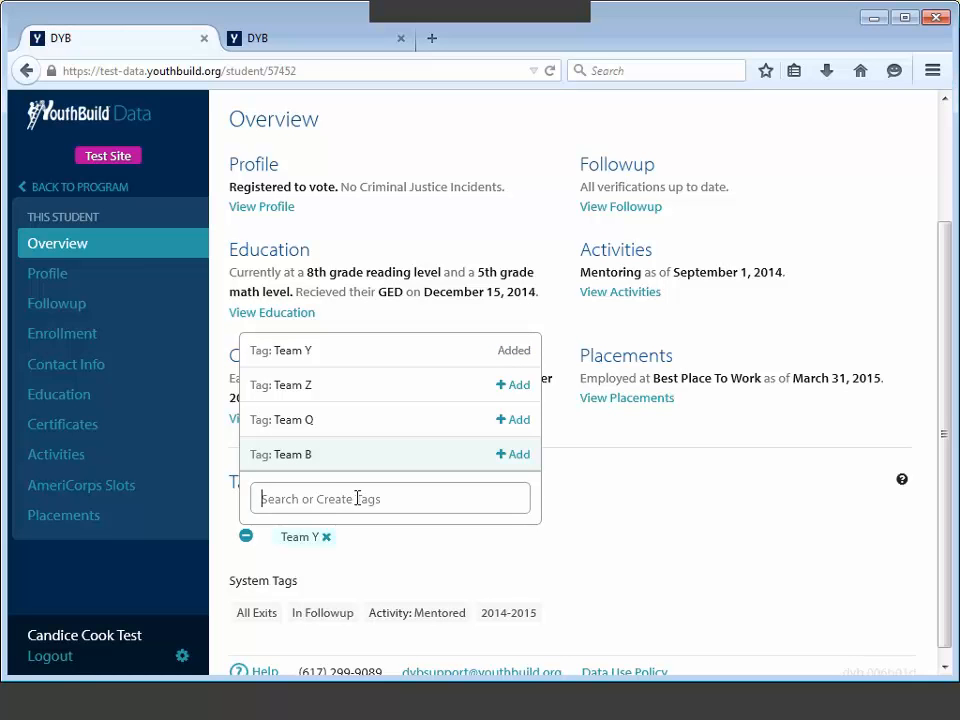
click(420, 535)
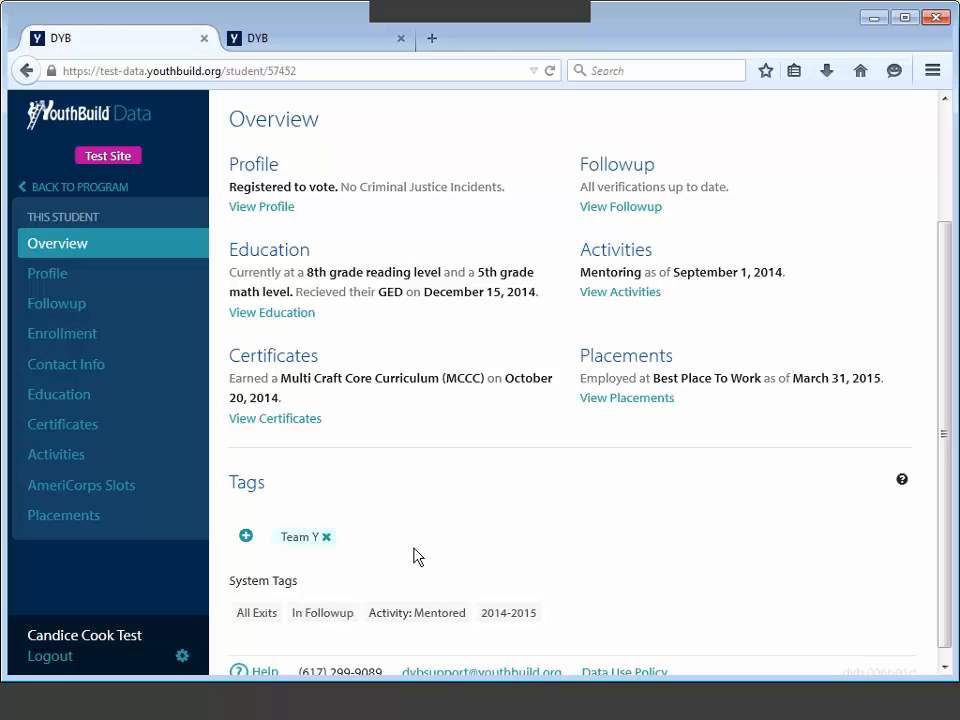
Step: Back on the Students list, remove the Team Y tag from the second student
click(26, 71)
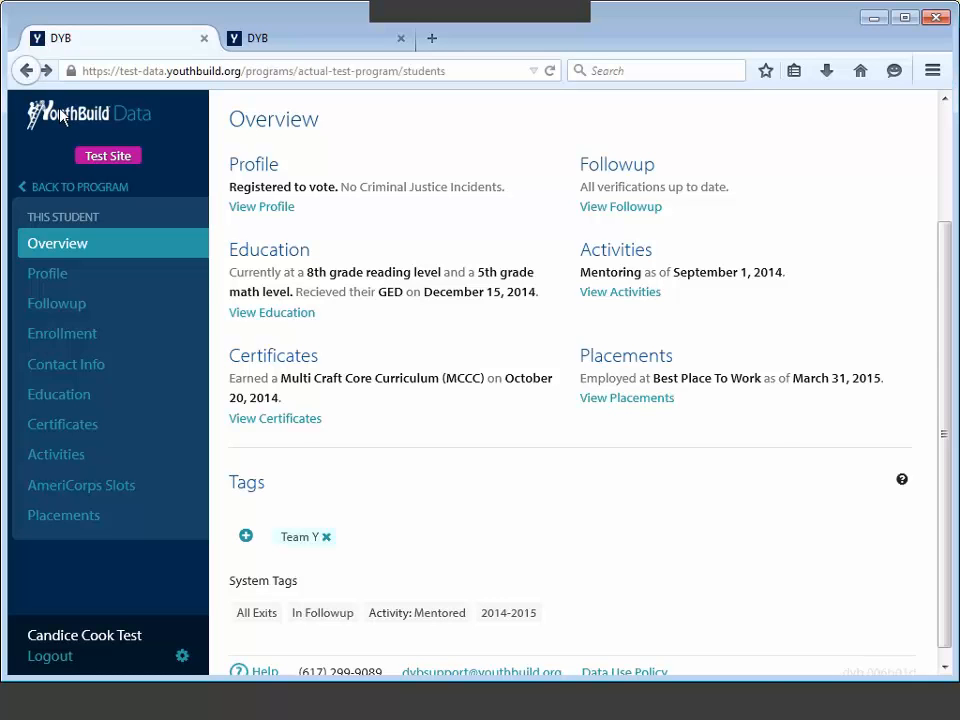
mouse_move(697, 477)
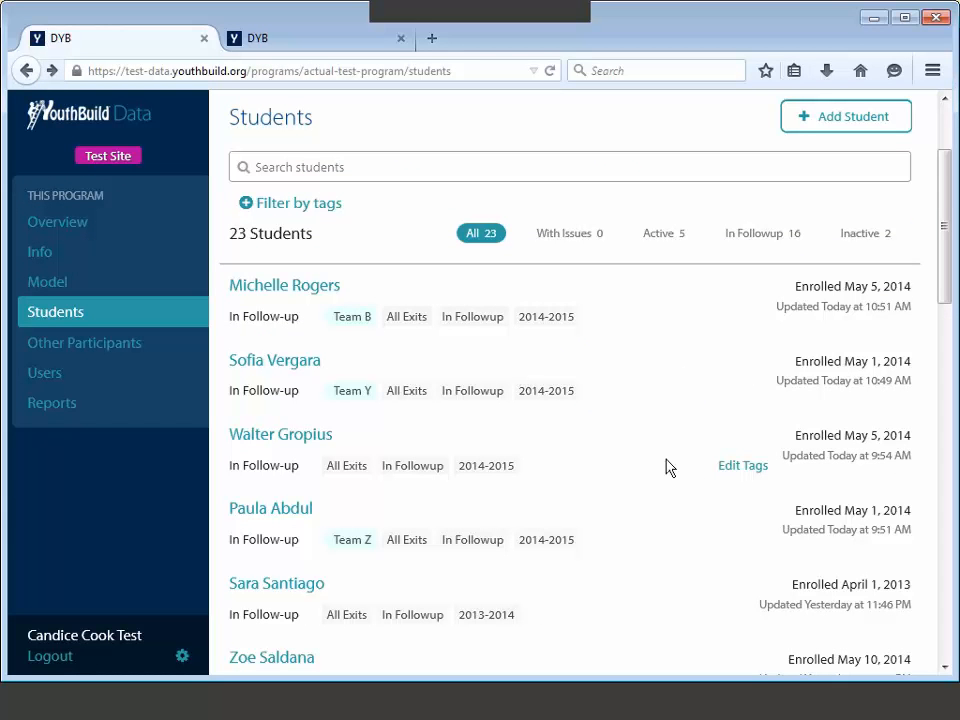
mouse_move(598, 405)
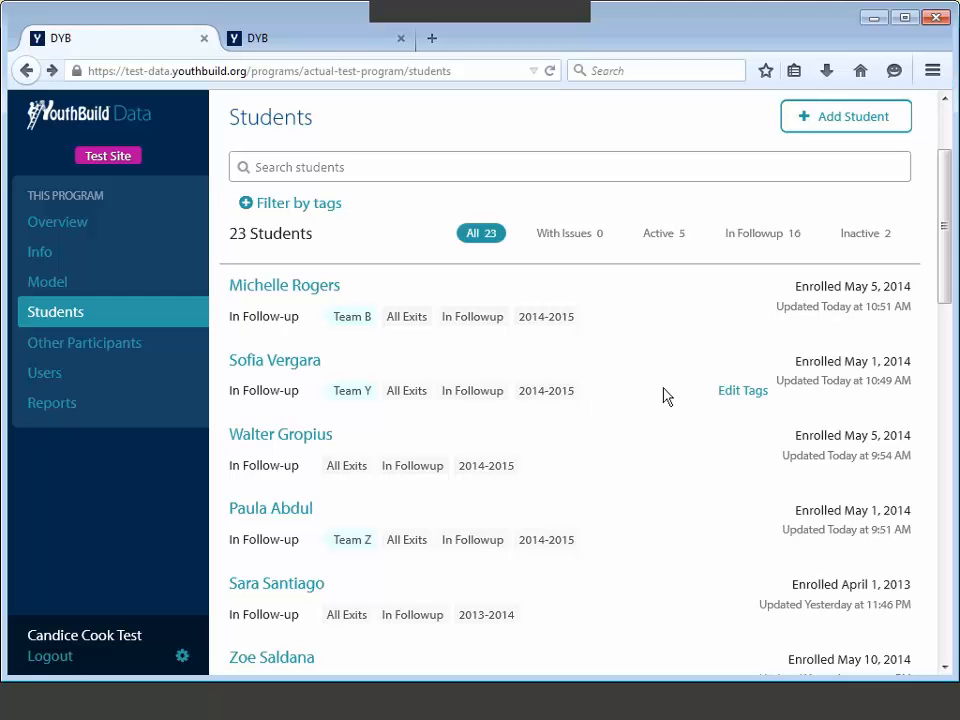
click(738, 392)
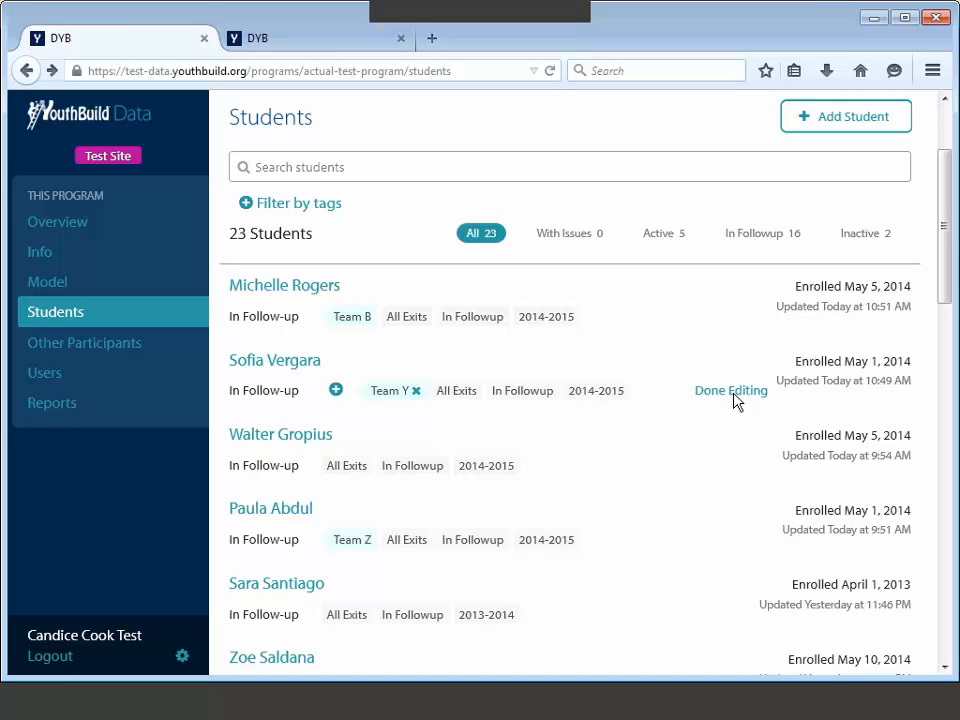
click(416, 392)
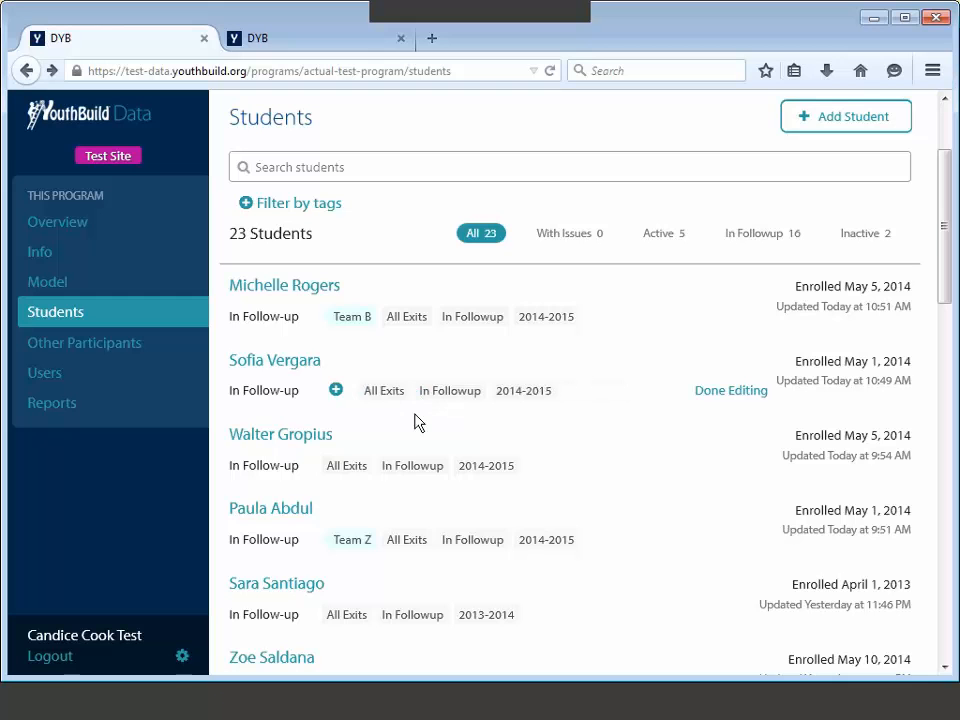
Step: Add the Team Z tag to that student and finish editing tags
click(336, 390)
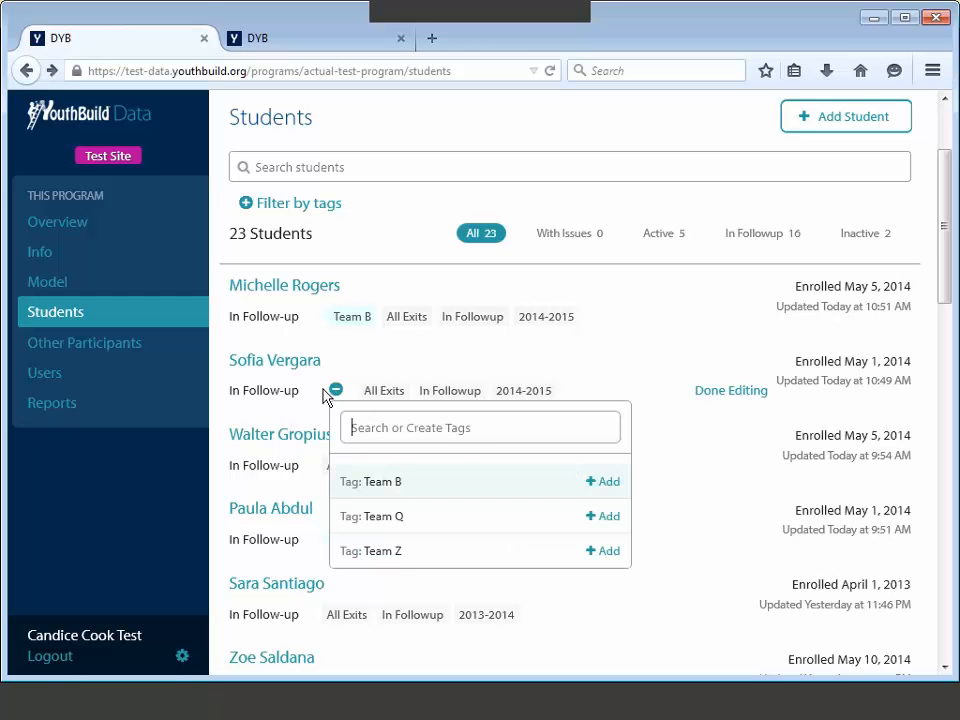
click(324, 390)
click(336, 391)
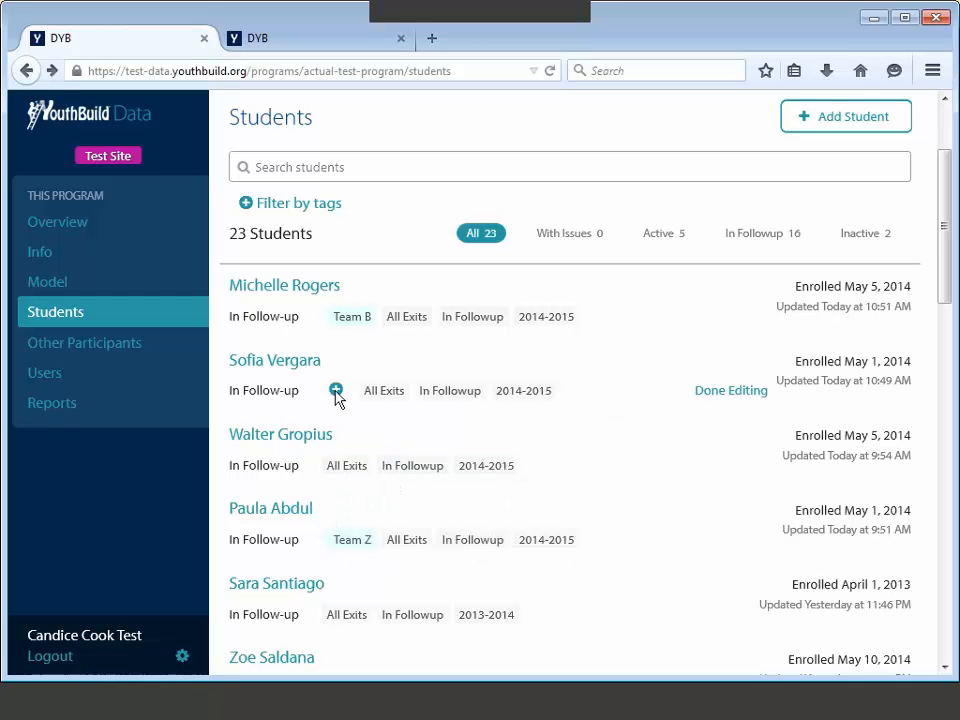
text(t)
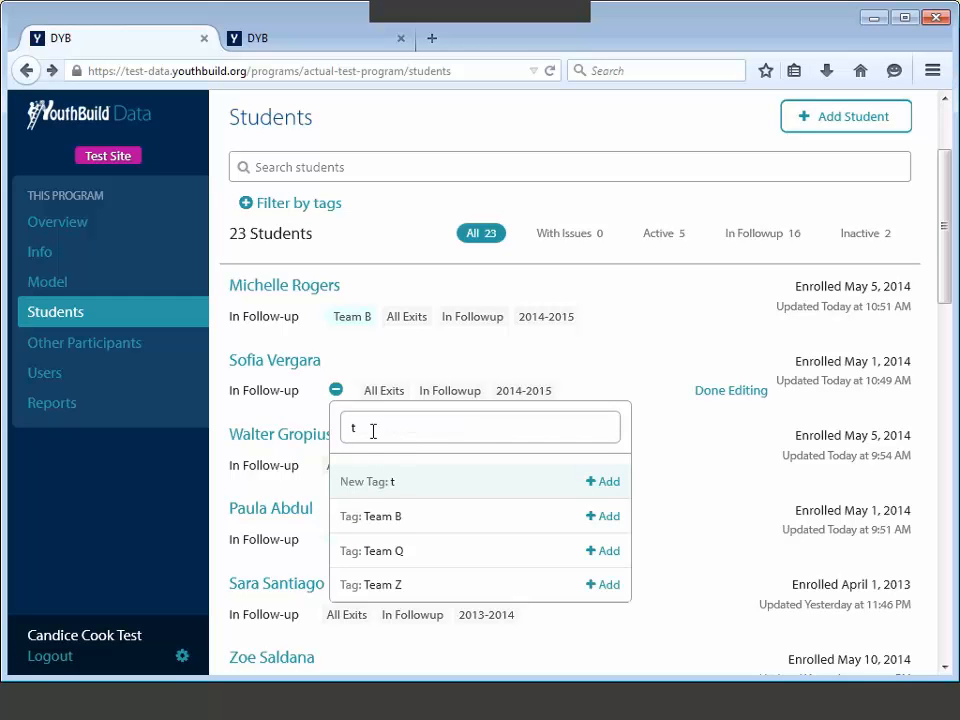
key(Down)
key(Down)
key(Down)
click(397, 584)
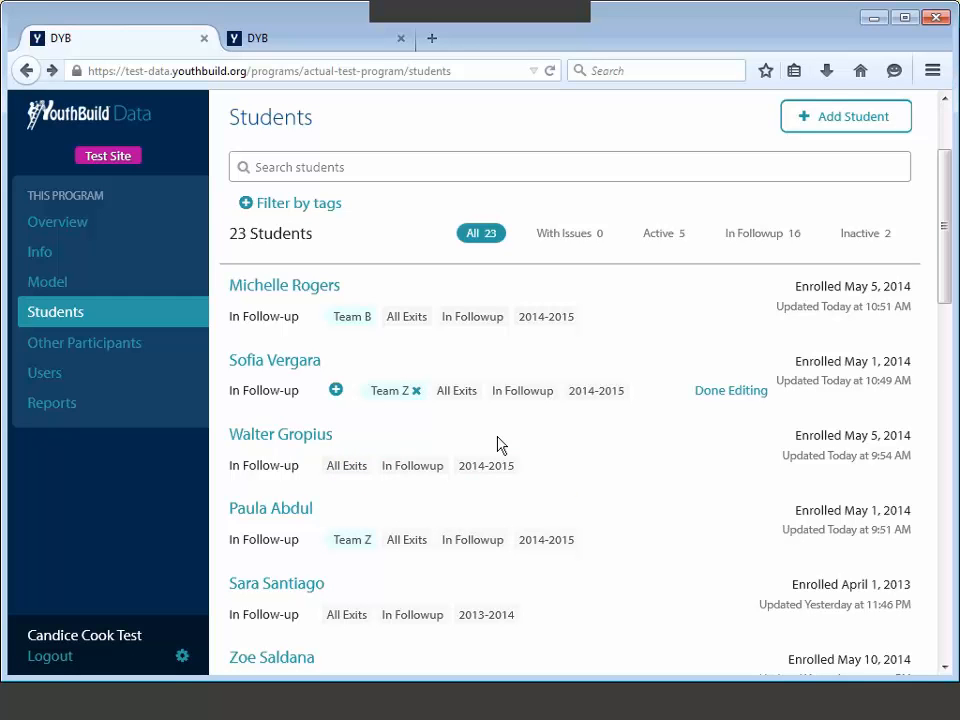
click(718, 392)
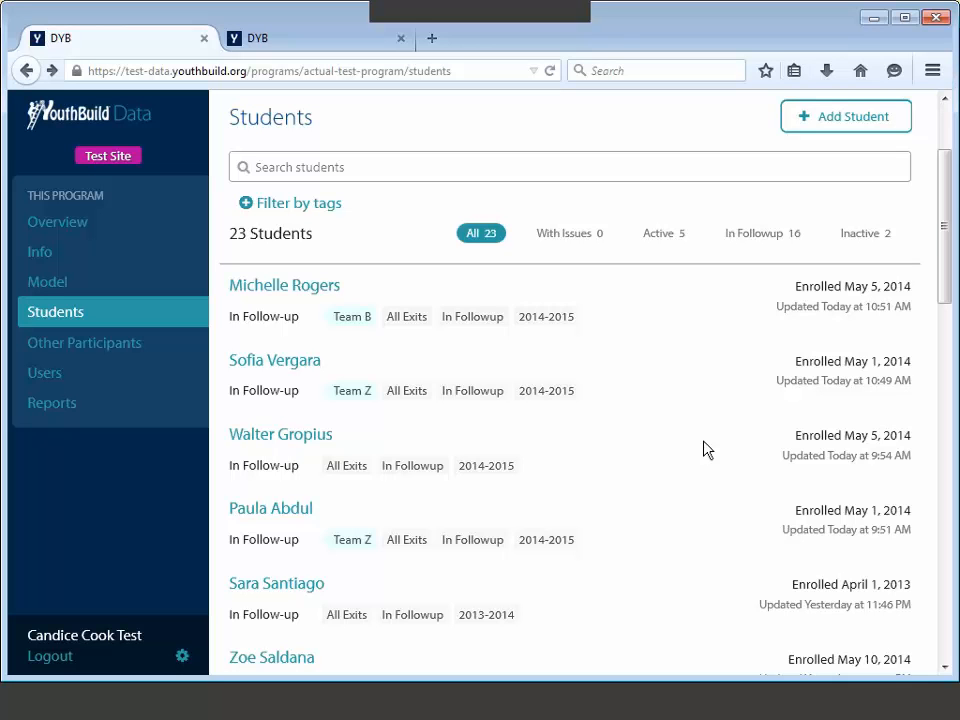
Step: Filter the student list by the tag 'Year: 2013-2014', leaving 8 students
click(246, 206)
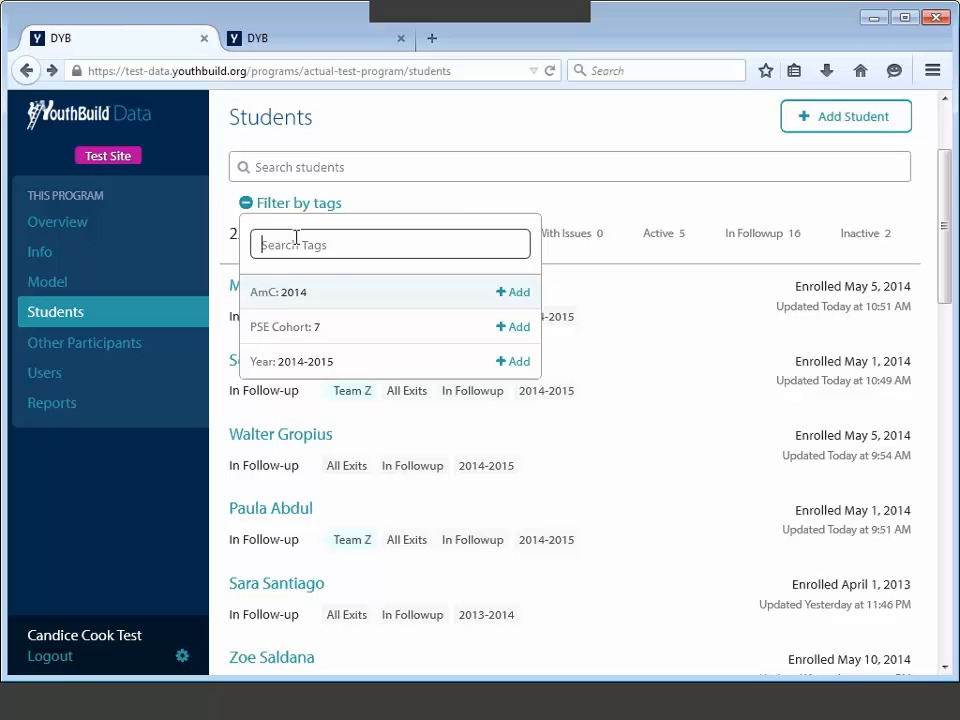
text(20)
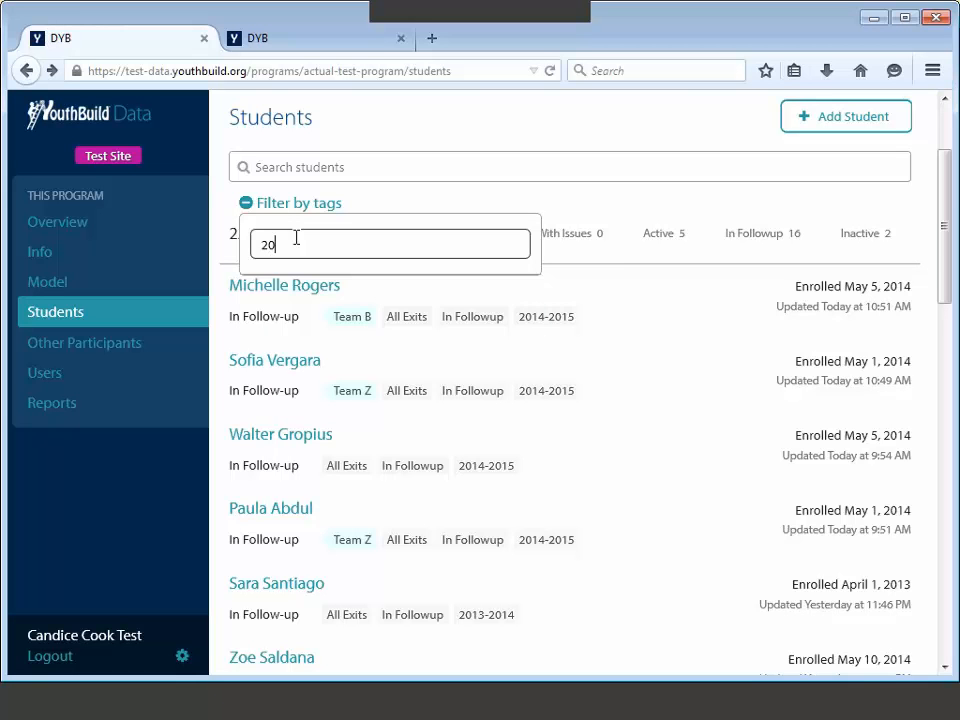
text(13)
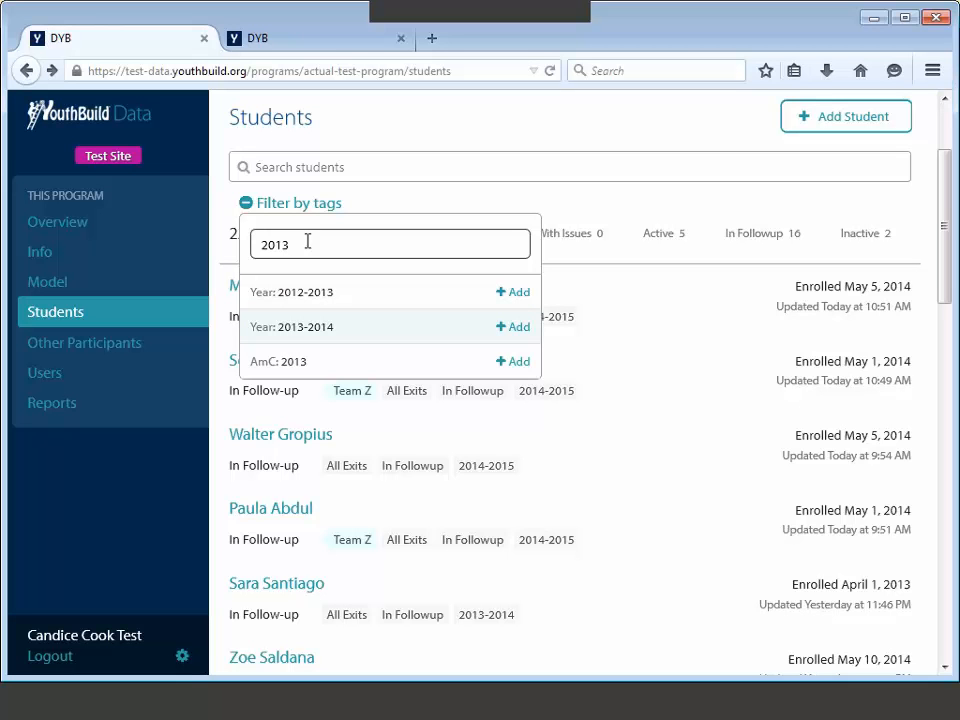
click(518, 328)
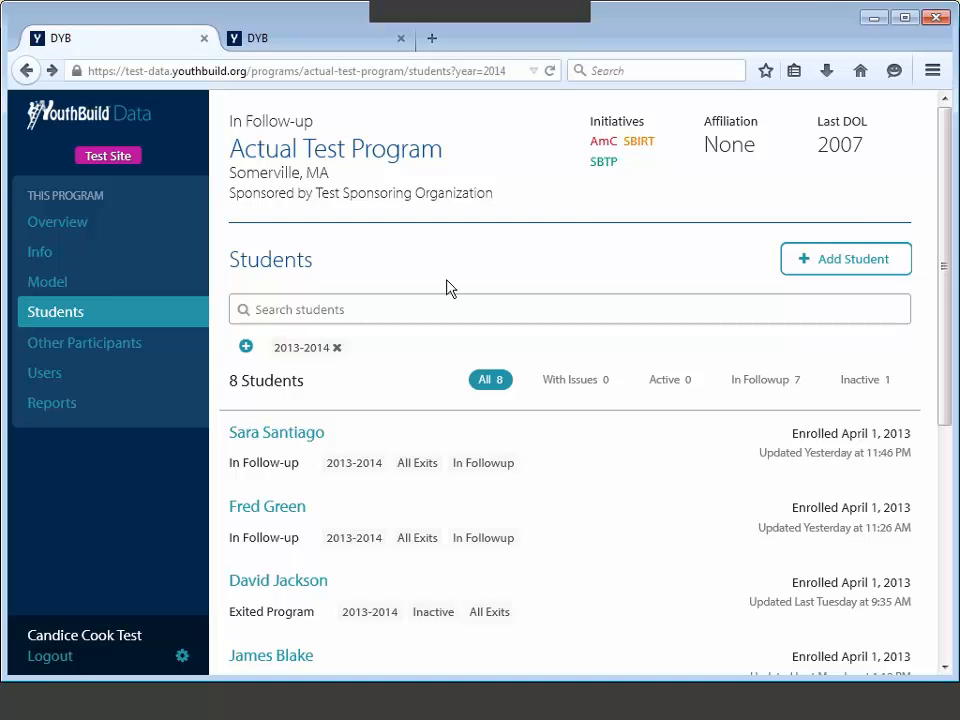
Step: Open the program's Reports page
click(72, 403)
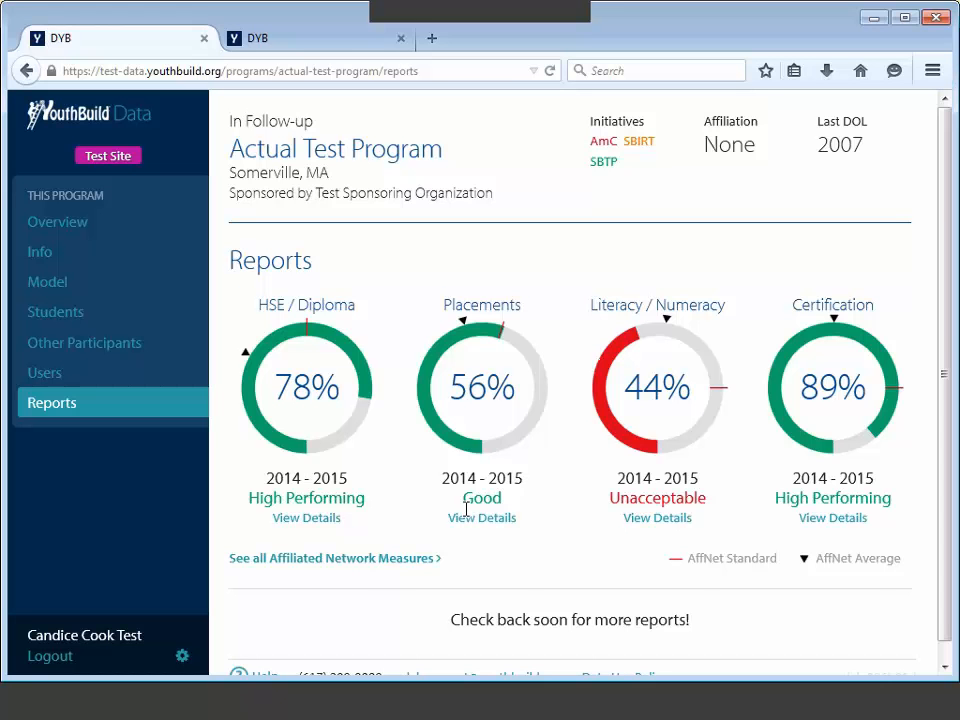
Step: Switch the affiliated network measures to 2013-2014 and view the Literacy / Numeracy details
click(365, 558)
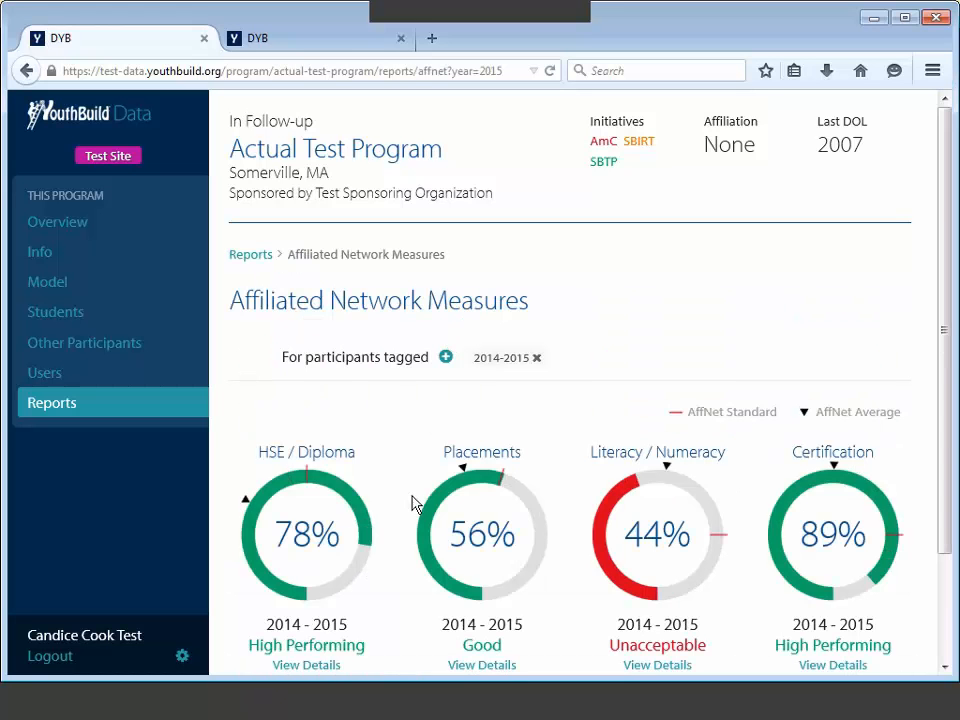
scroll(385, 425, down, 1)
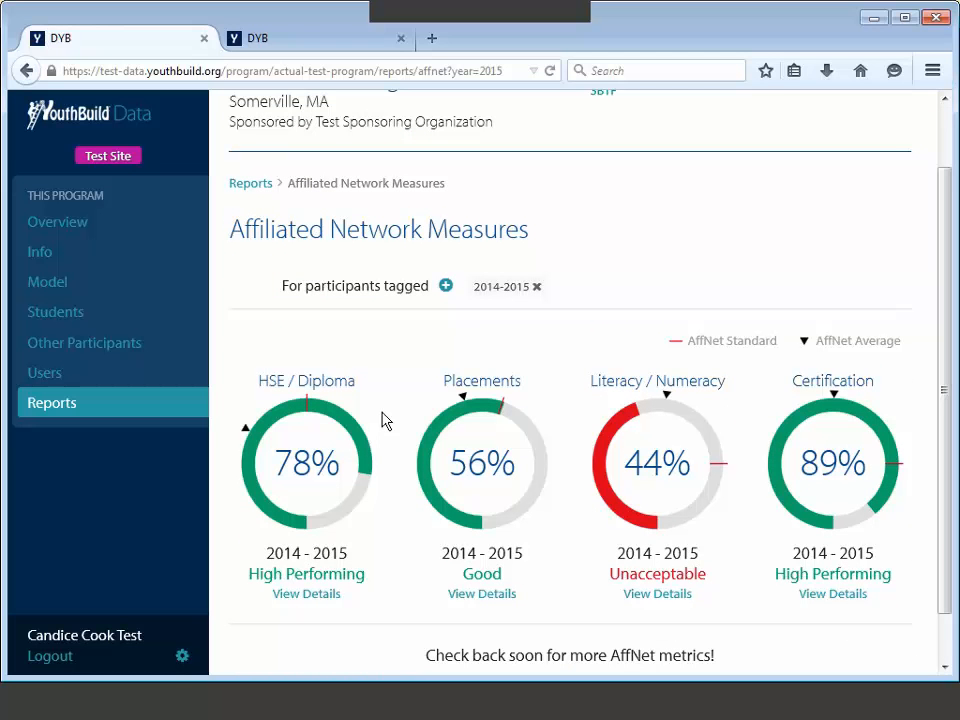
click(536, 287)
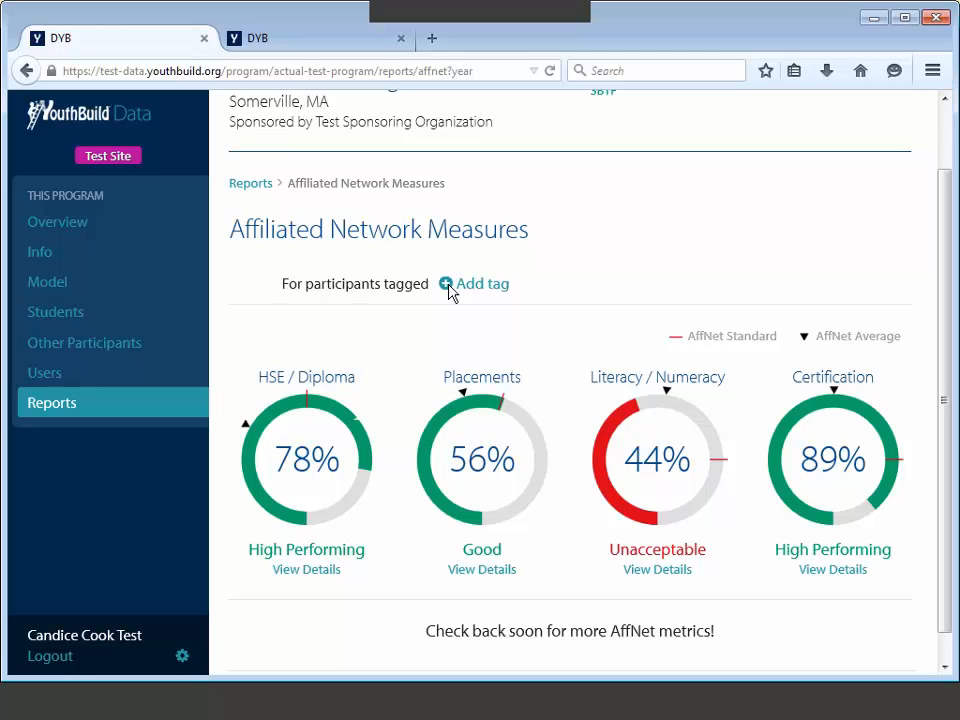
text(2013)
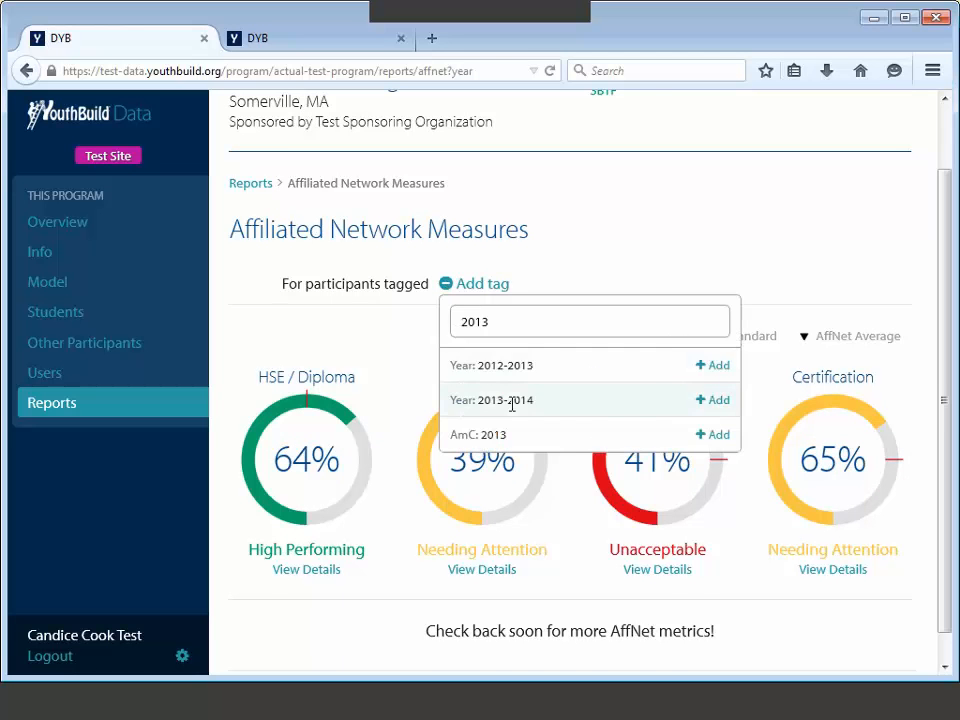
click(510, 400)
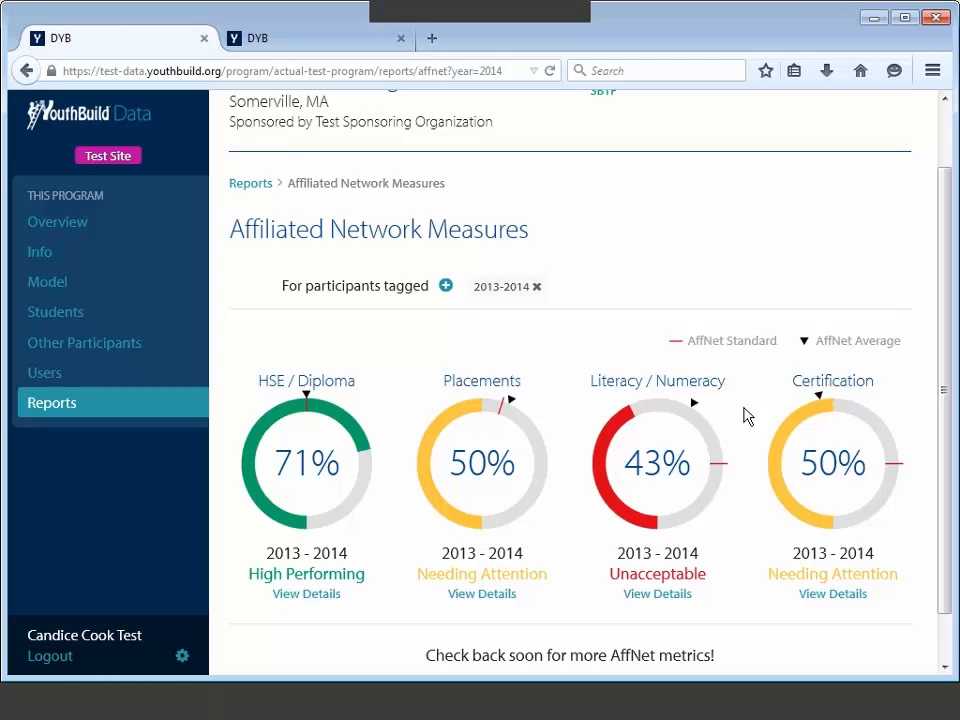
click(659, 595)
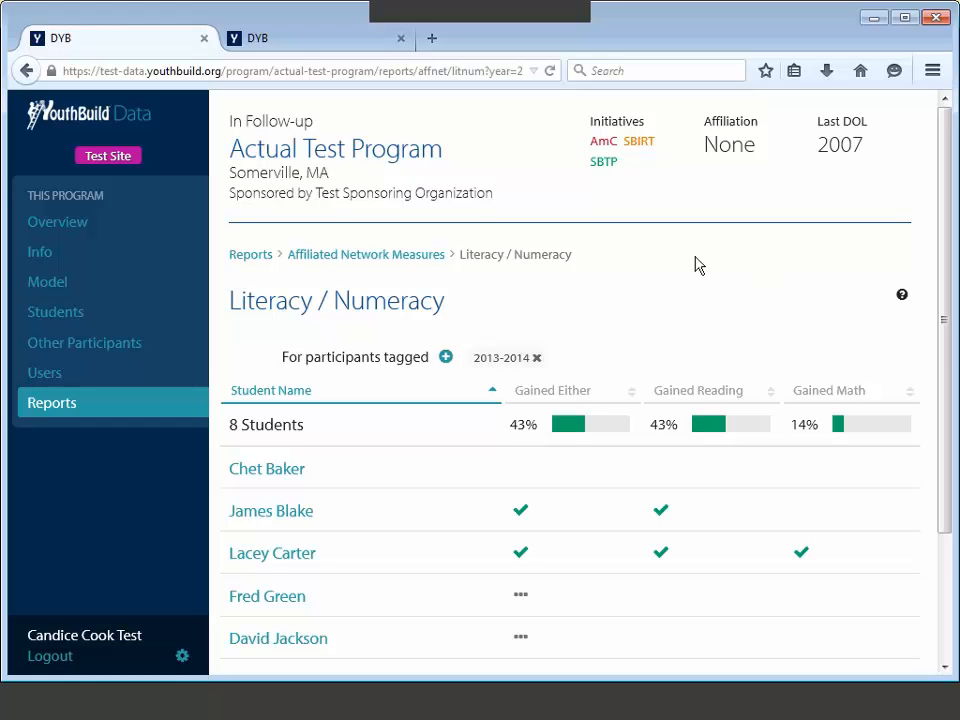
scroll(852, 313, down, 1)
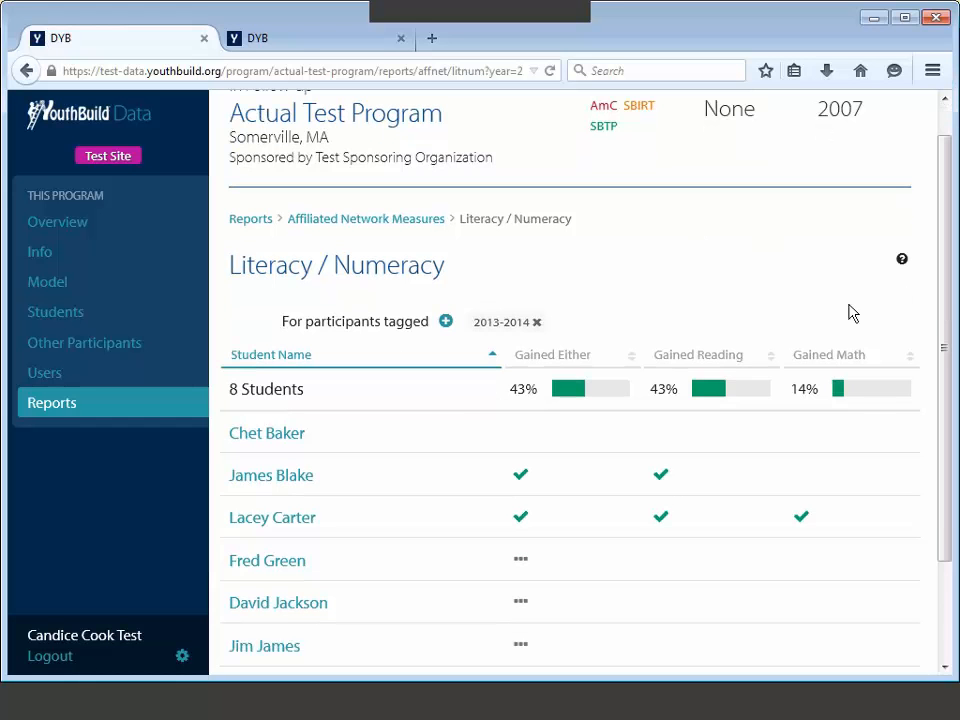
mouse_move(902, 265)
scroll(662, 337, down, 2)
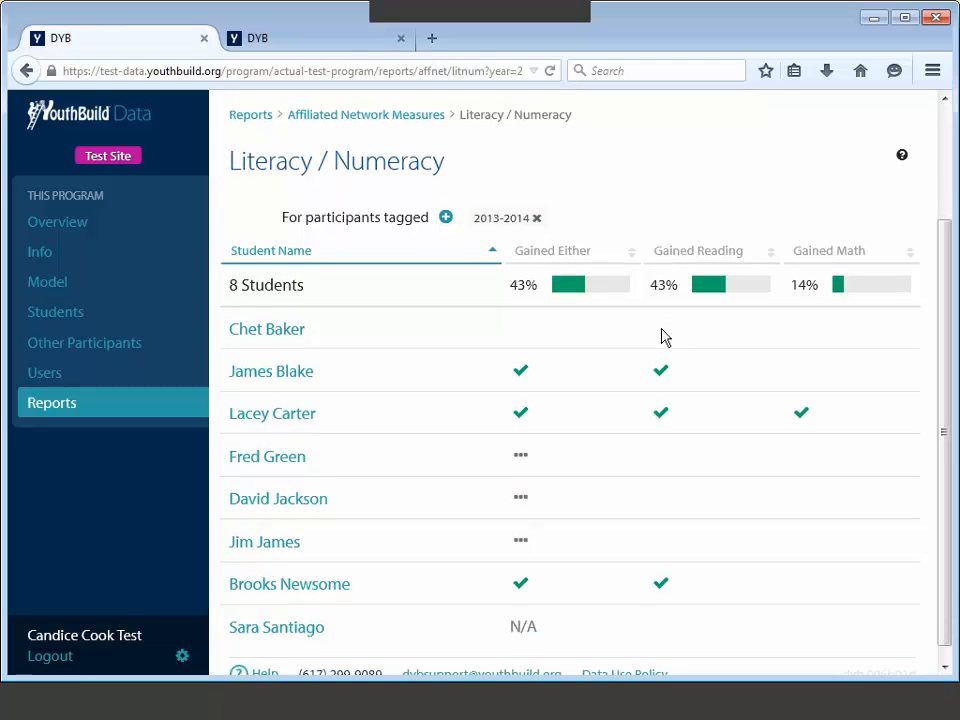
scroll(707, 443, down, 1)
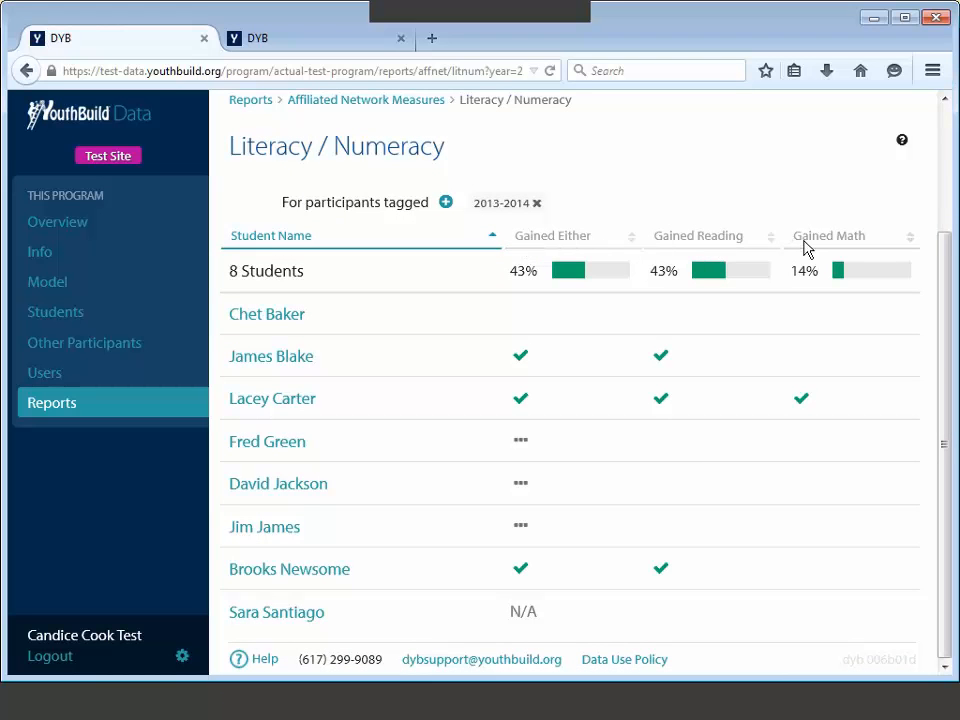
mouse_move(667, 360)
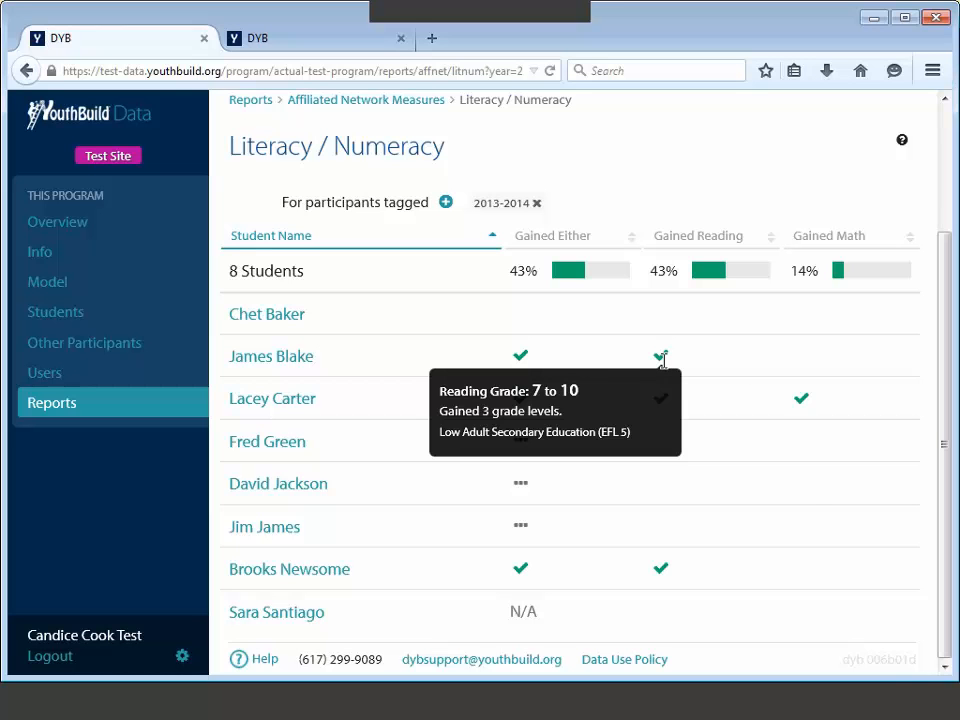
mouse_move(748, 412)
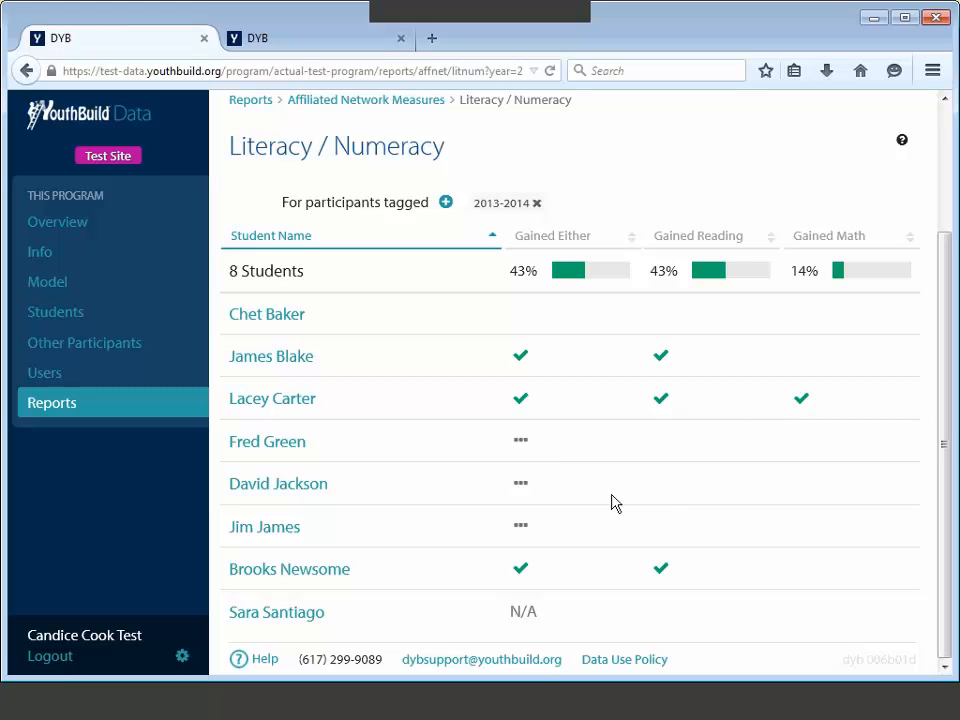
mouse_move(529, 606)
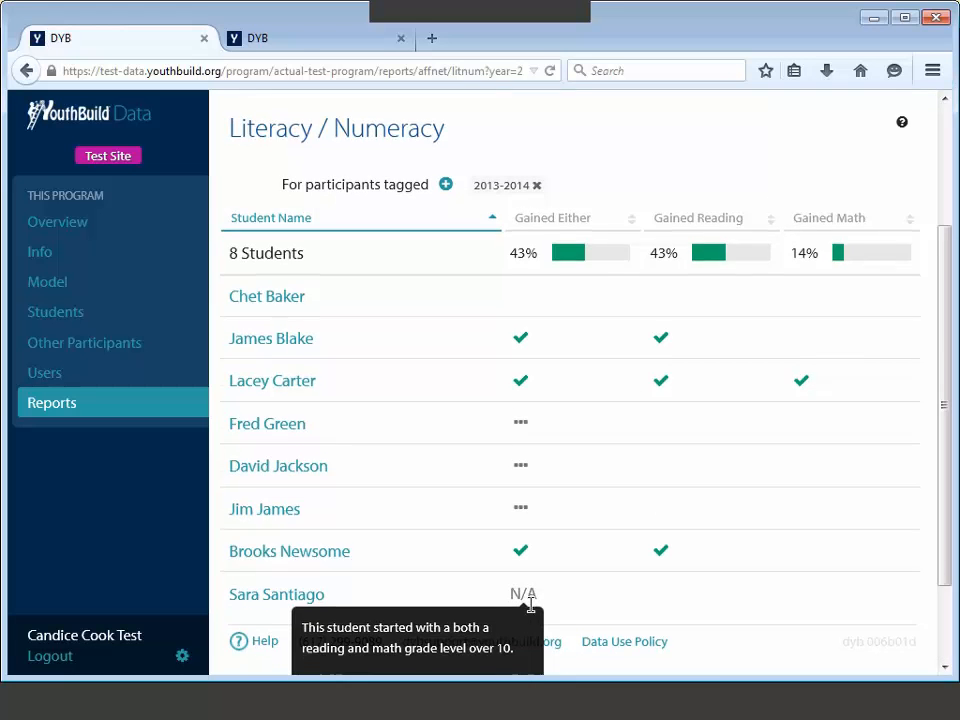
scroll(529, 606, down, 2)
scroll(529, 612, down, 1)
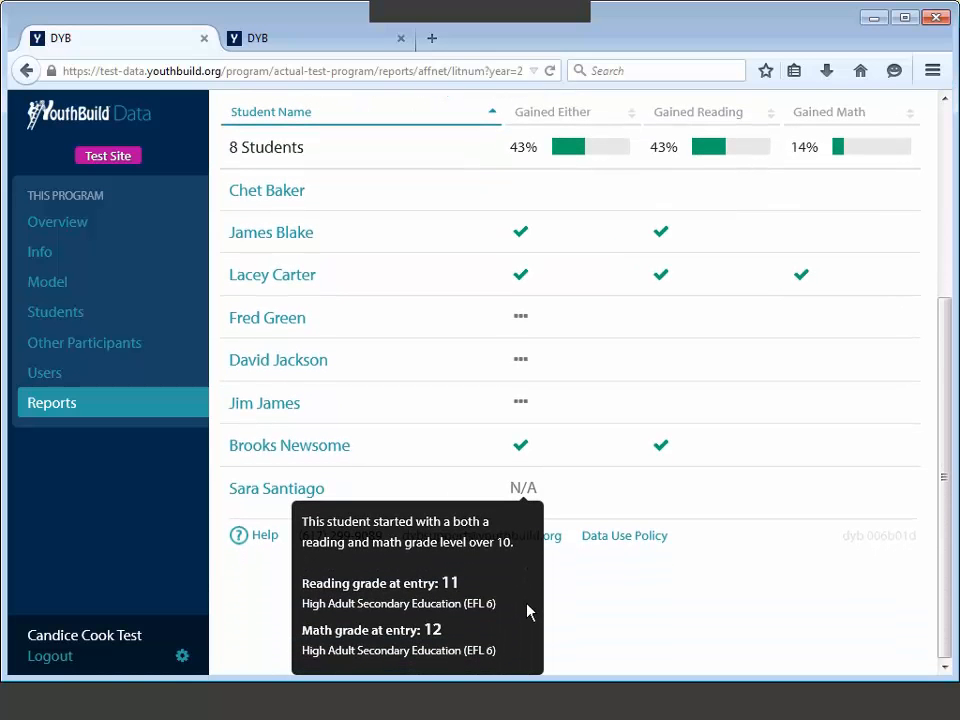
scroll(529, 612, up, 2)
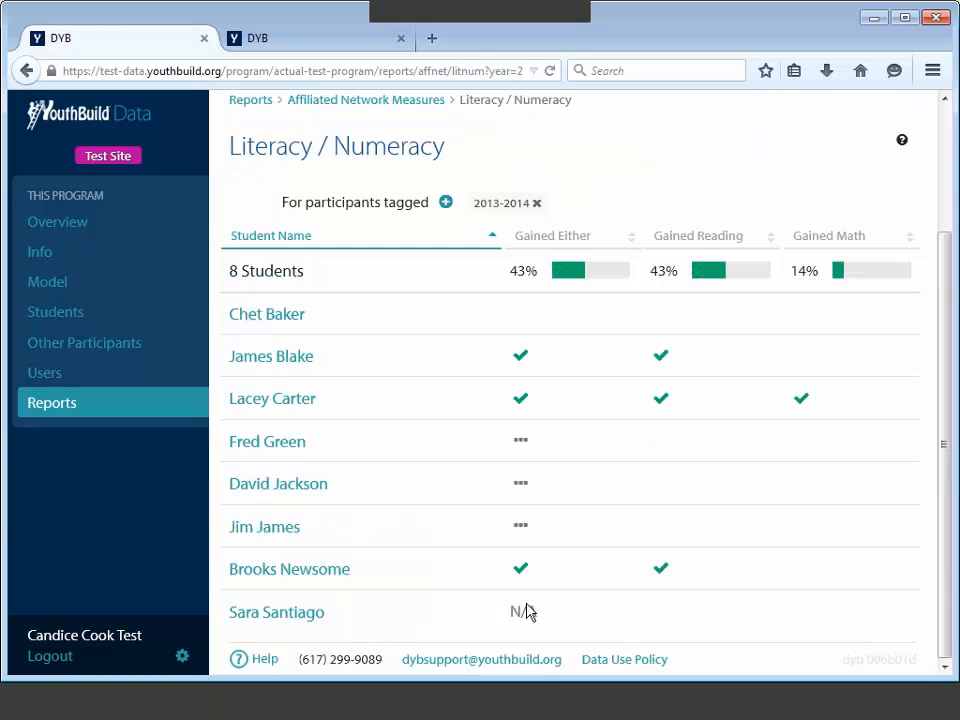
mouse_move(521, 442)
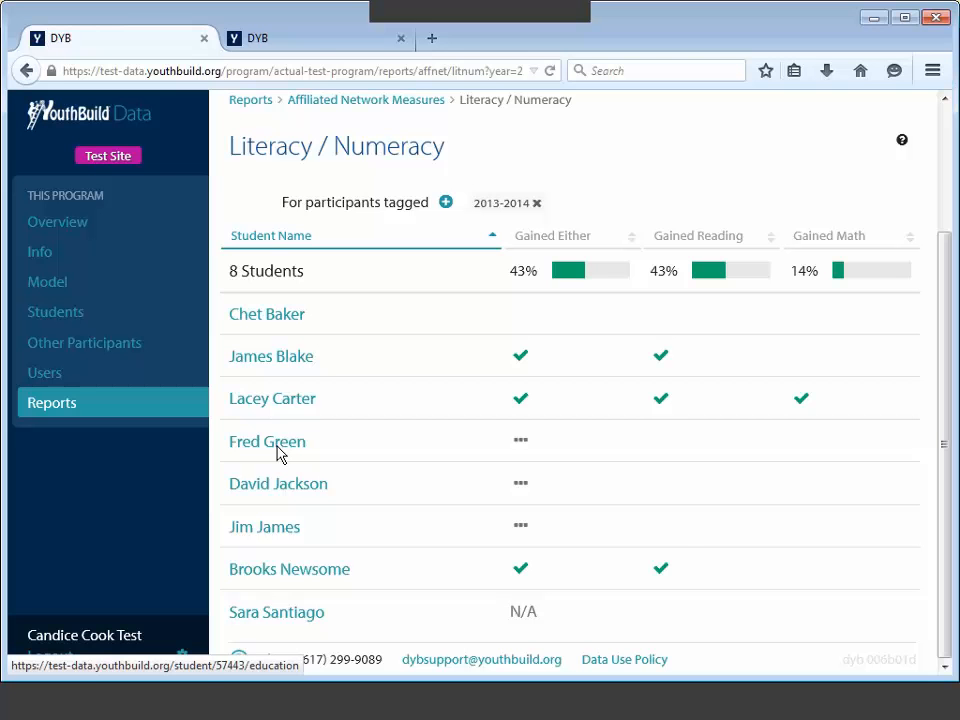
Step: Return to the program overview and open the 2013-2014 Placements student details
click(26, 71)
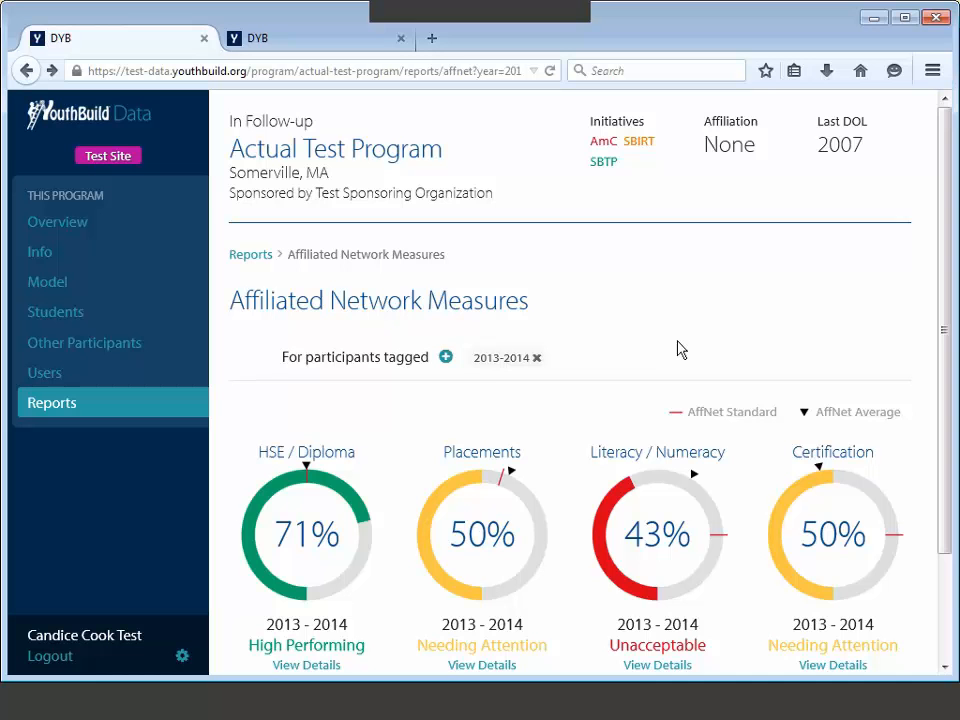
scroll(660, 349, down, 2)
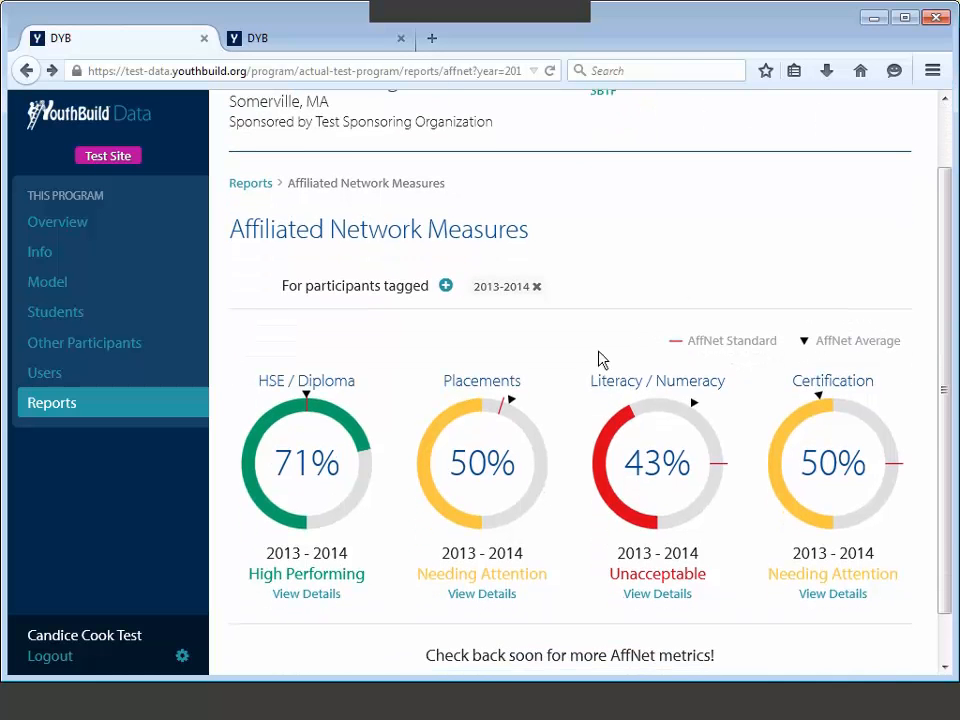
click(490, 604)
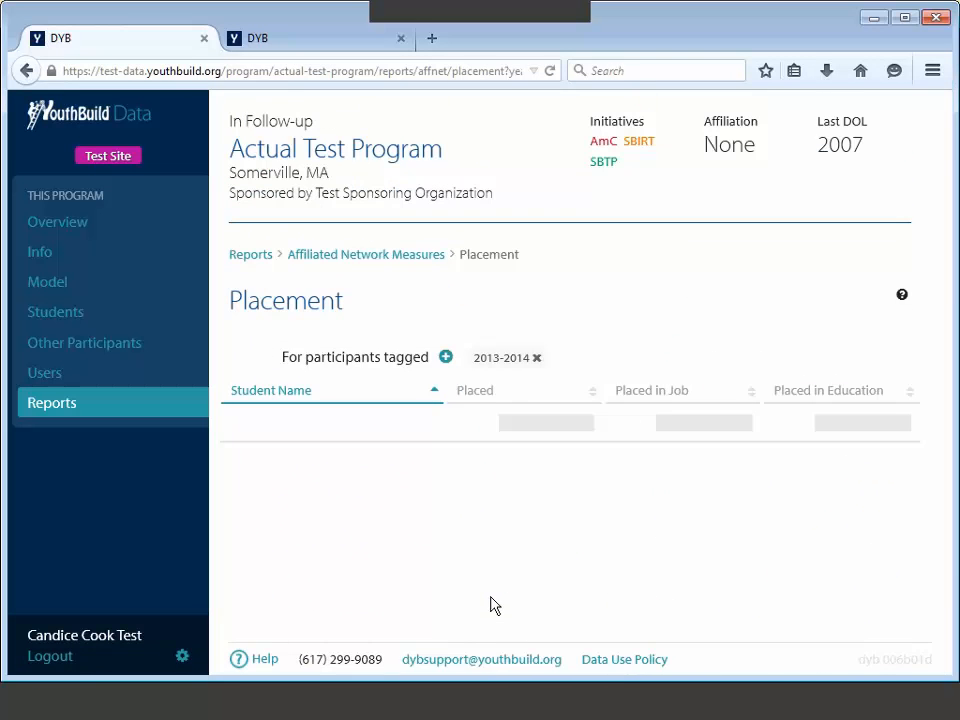
scroll(683, 298, down, 1)
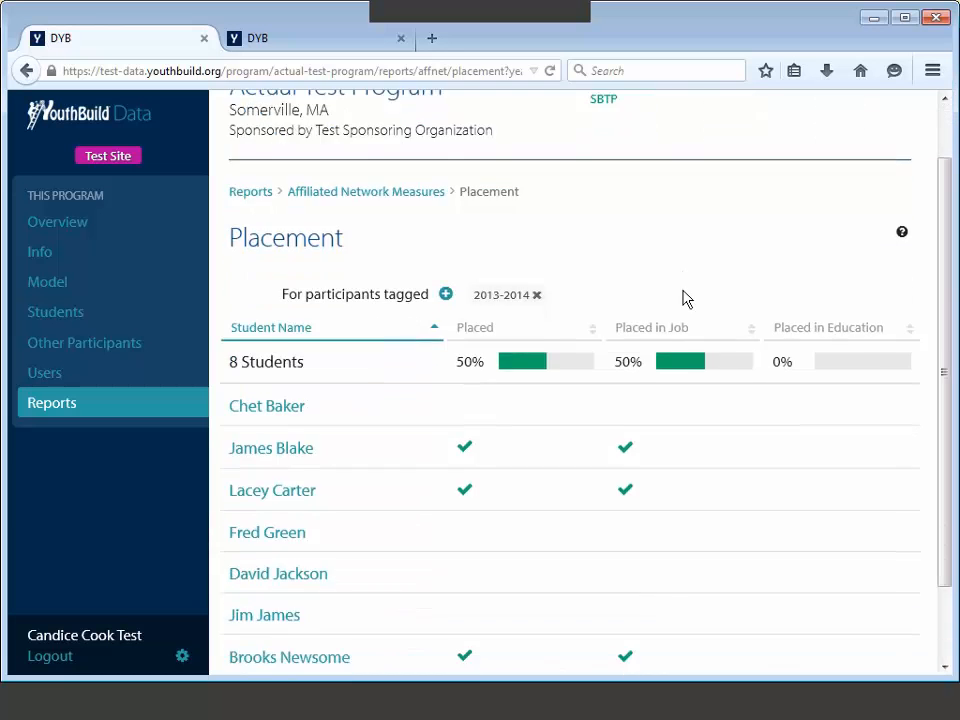
scroll(683, 298, down, 2)
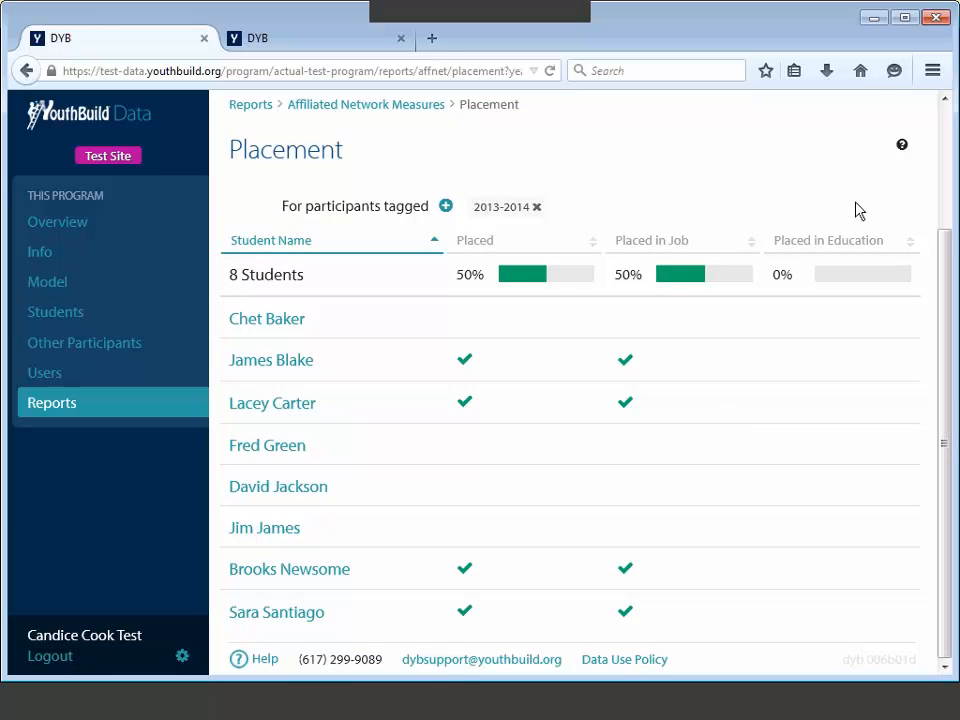
Step: Dismiss the placement calculation note and sort the students by the Placed column
mouse_move(902, 144)
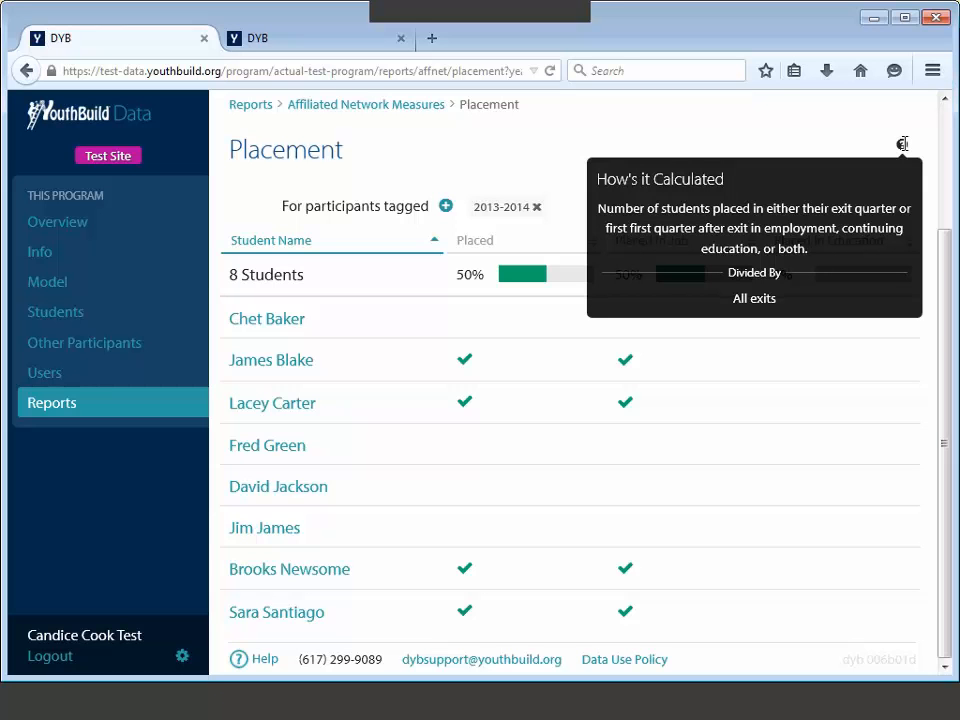
click(902, 144)
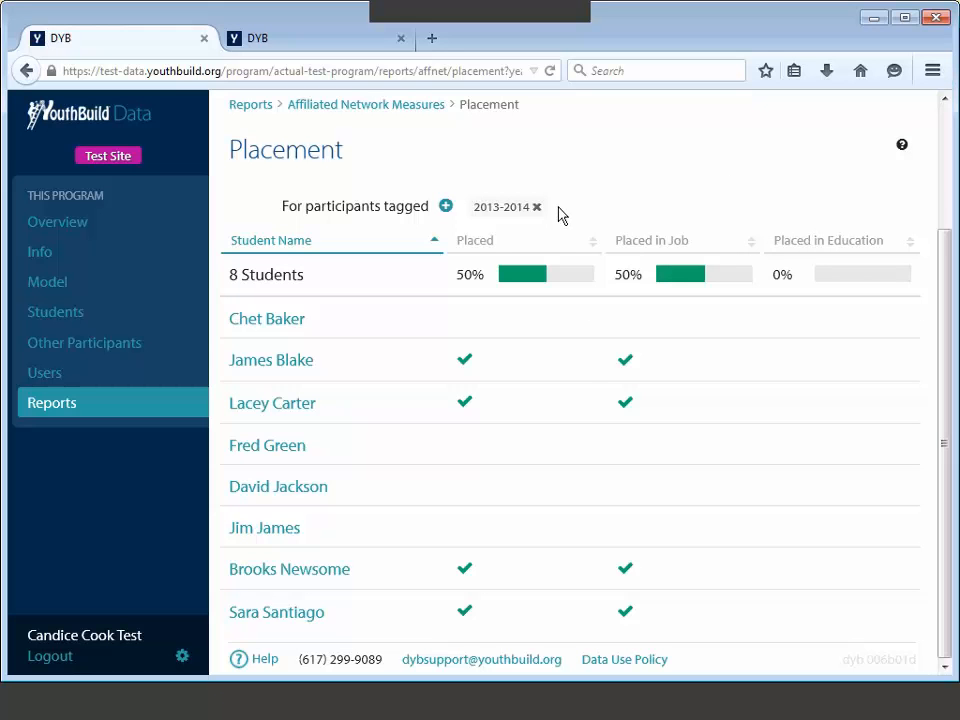
click(594, 248)
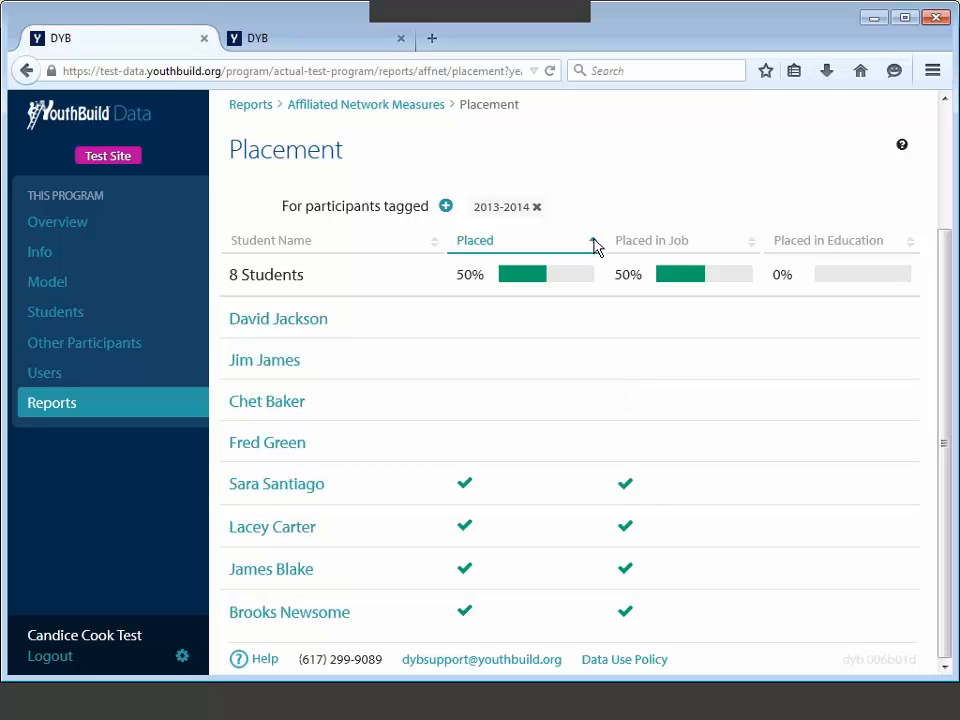
mouse_move(621, 491)
Step: Add and save a Sullivan Construction job placement starting 12/15/2013 for the student
click(287, 452)
click(626, 278)
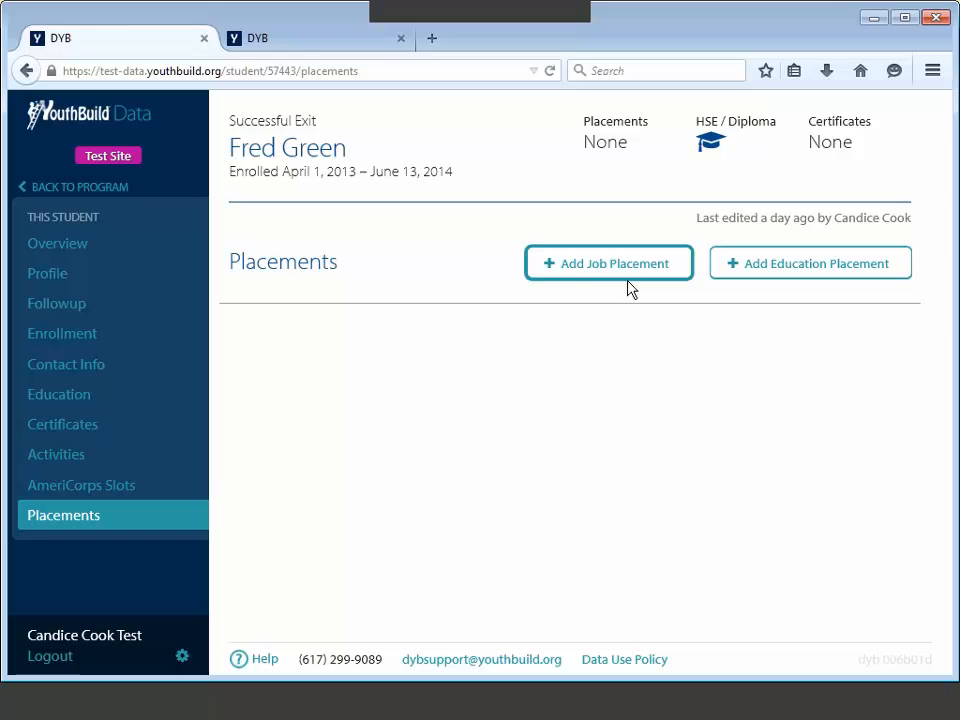
click(592, 268)
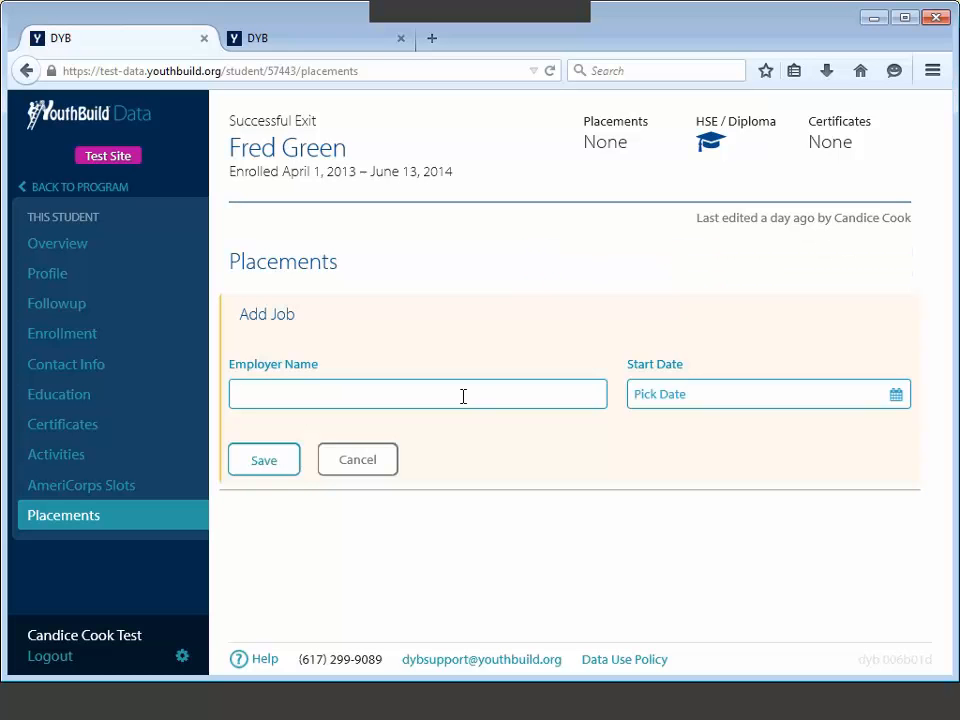
click(460, 405)
text(Sull)
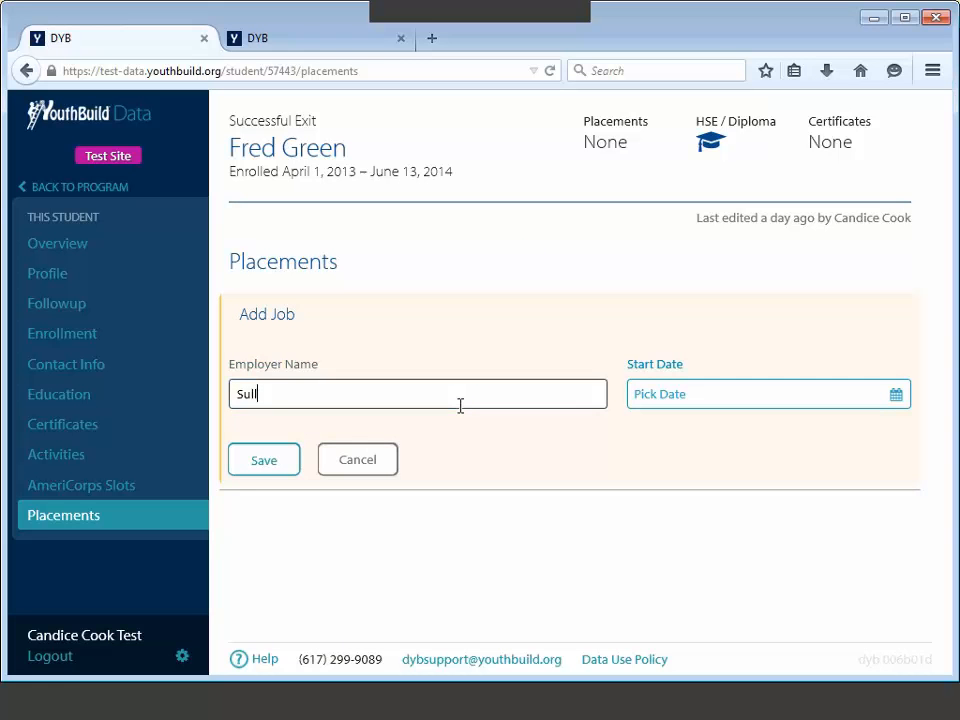
text(ivan Construction)
click(656, 393)
text(12/)
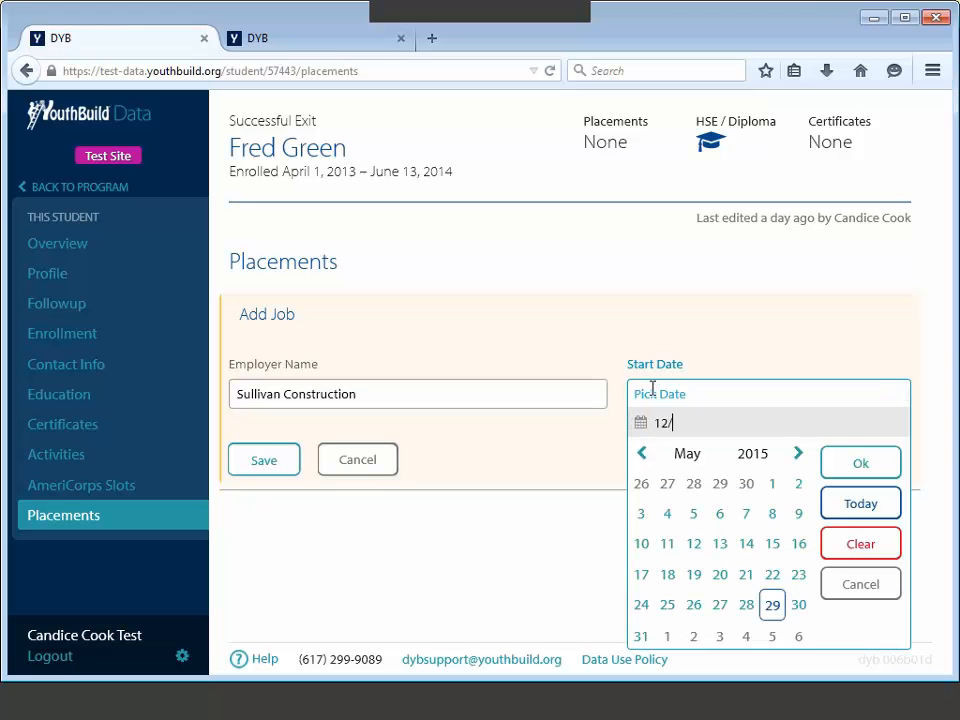
text(15/20)
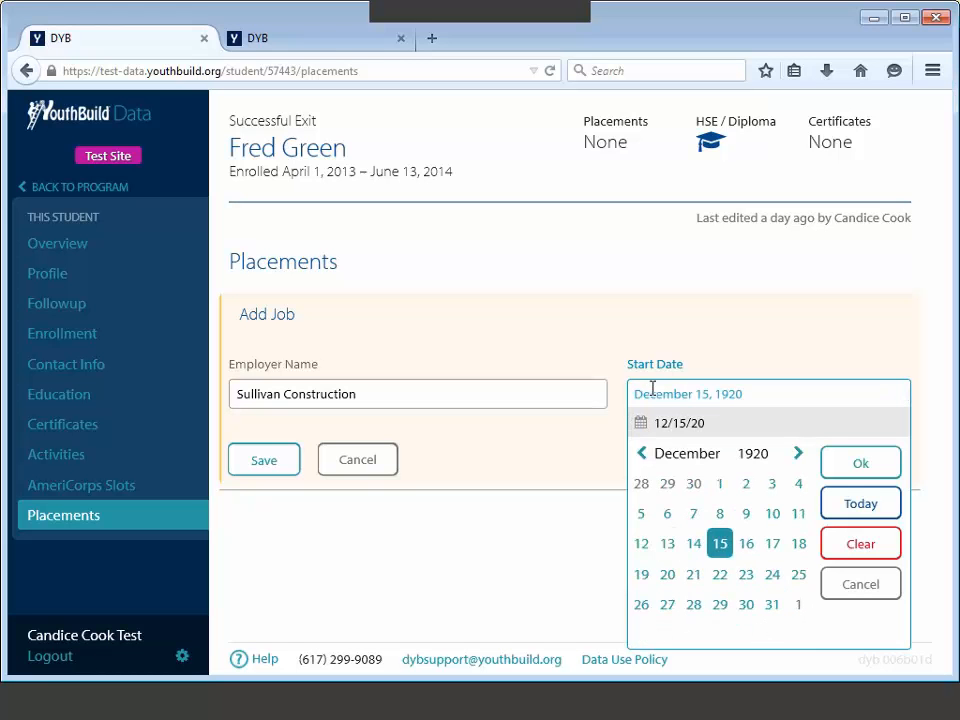
text(13)
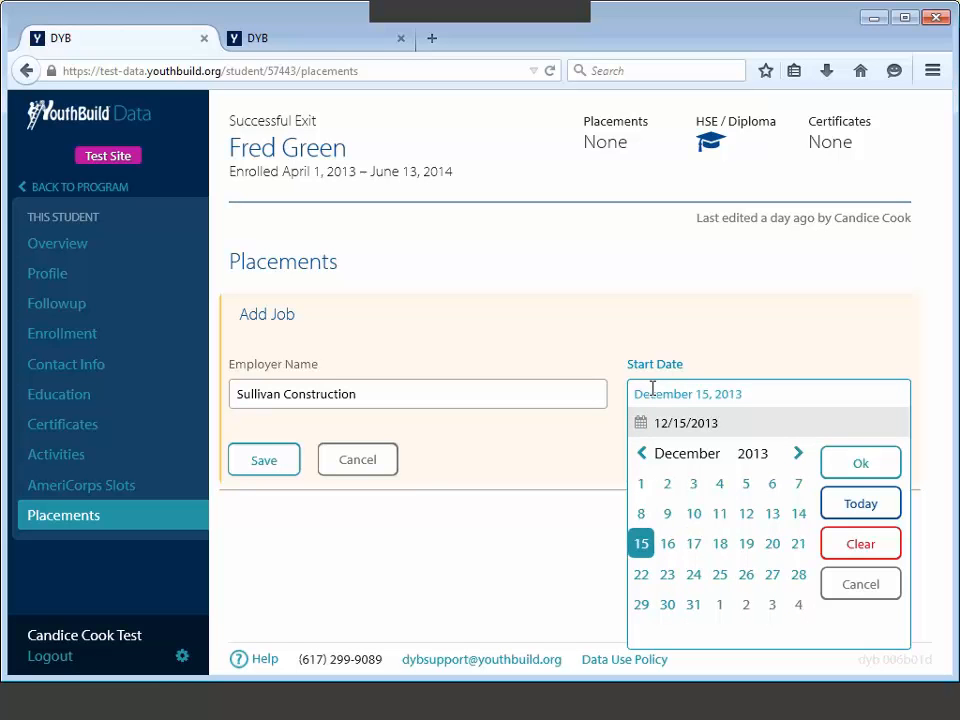
click(850, 478)
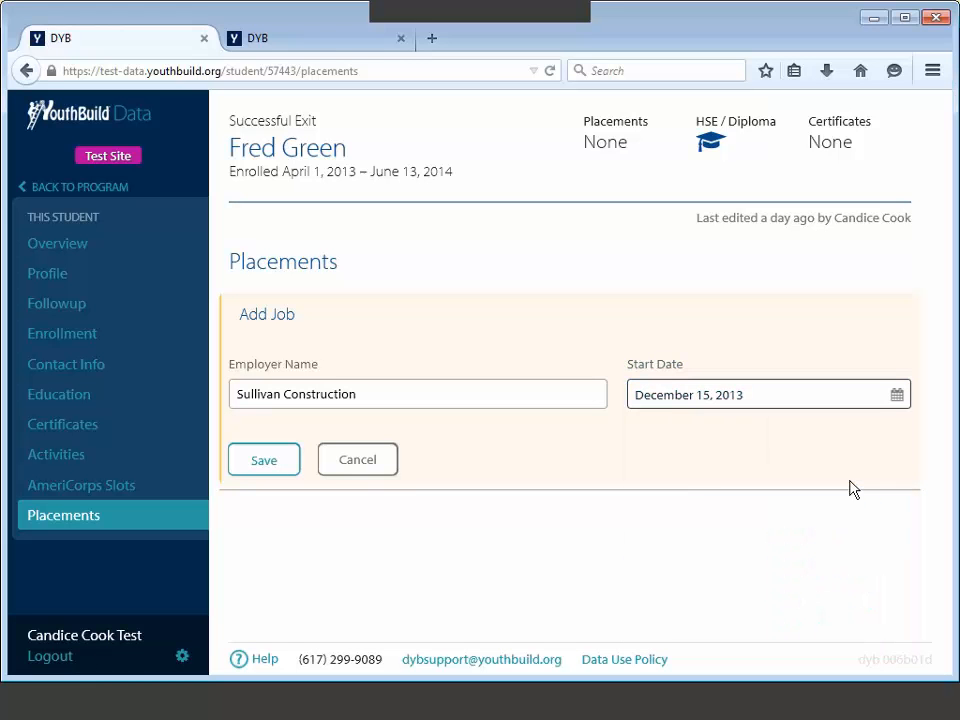
click(283, 468)
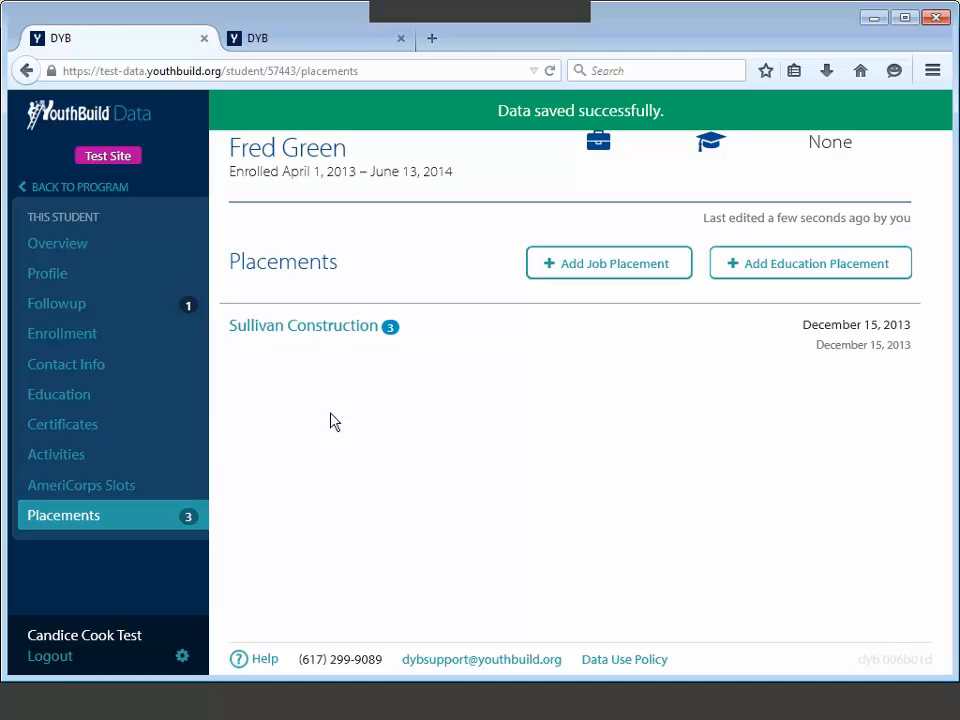
click(28, 66)
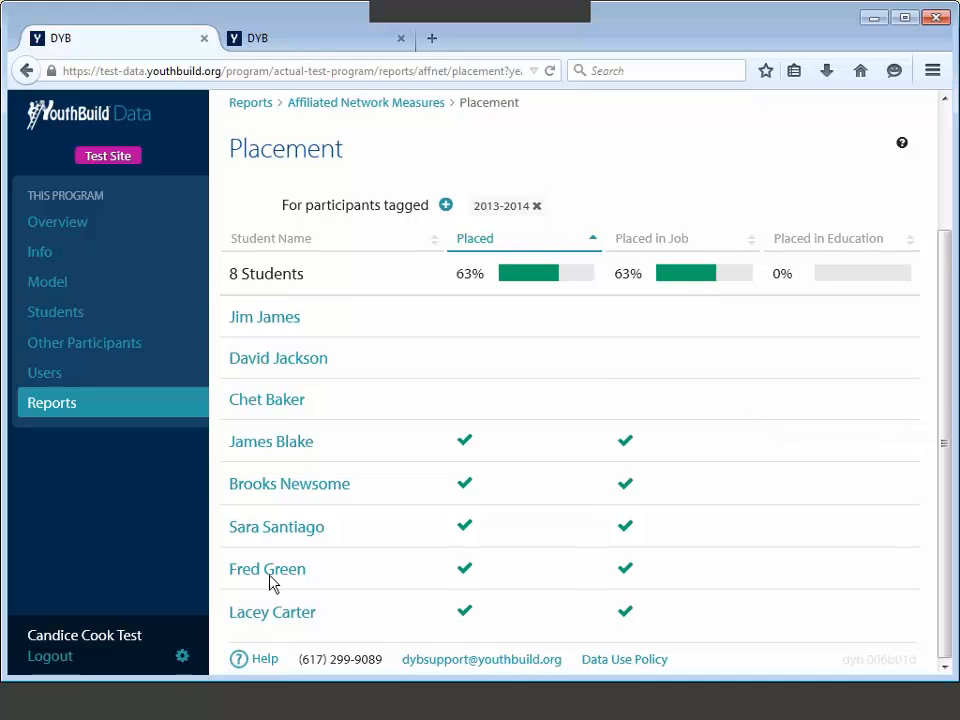
Step: Check the student's Placed in Job mark on the 2013-2014 Placement report
mouse_move(629, 570)
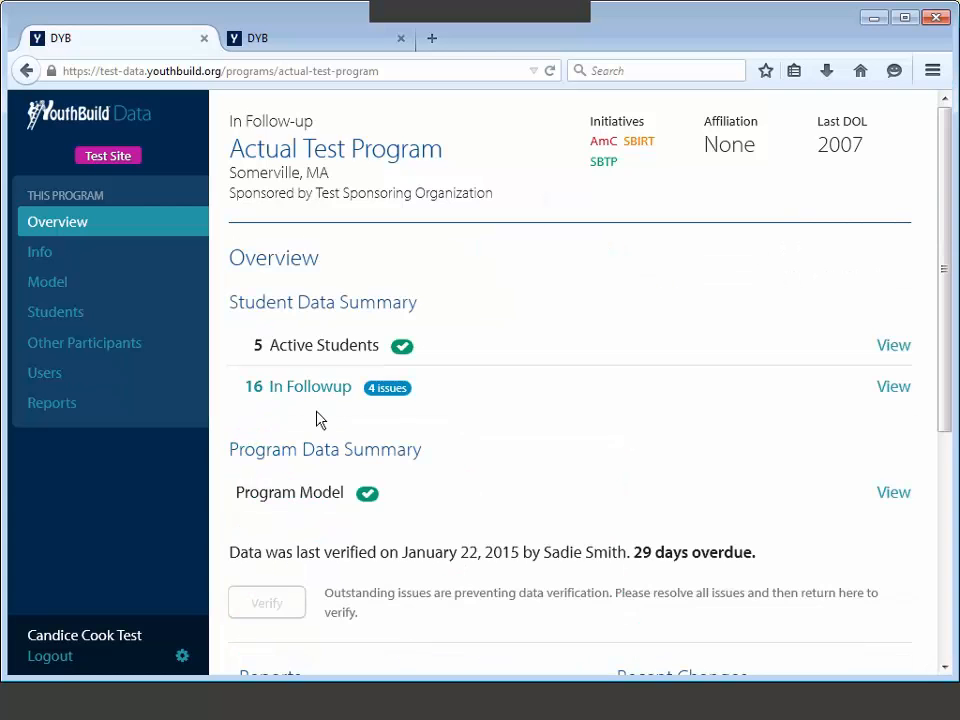
Step: Open the first followup student's Sullivan Construction placement details
click(318, 392)
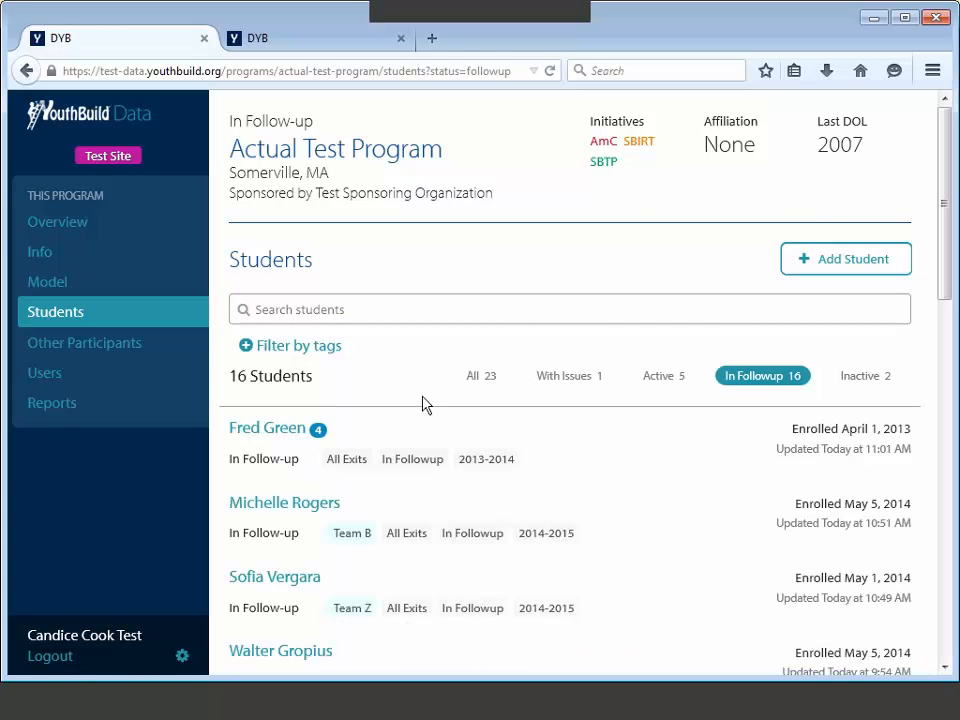
click(268, 430)
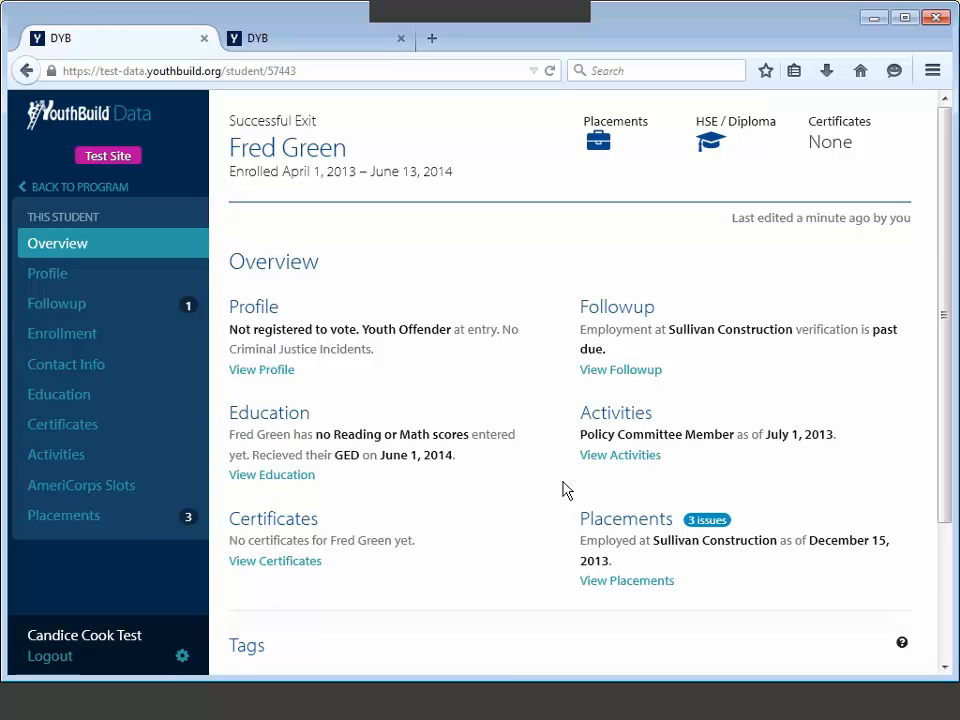
click(622, 581)
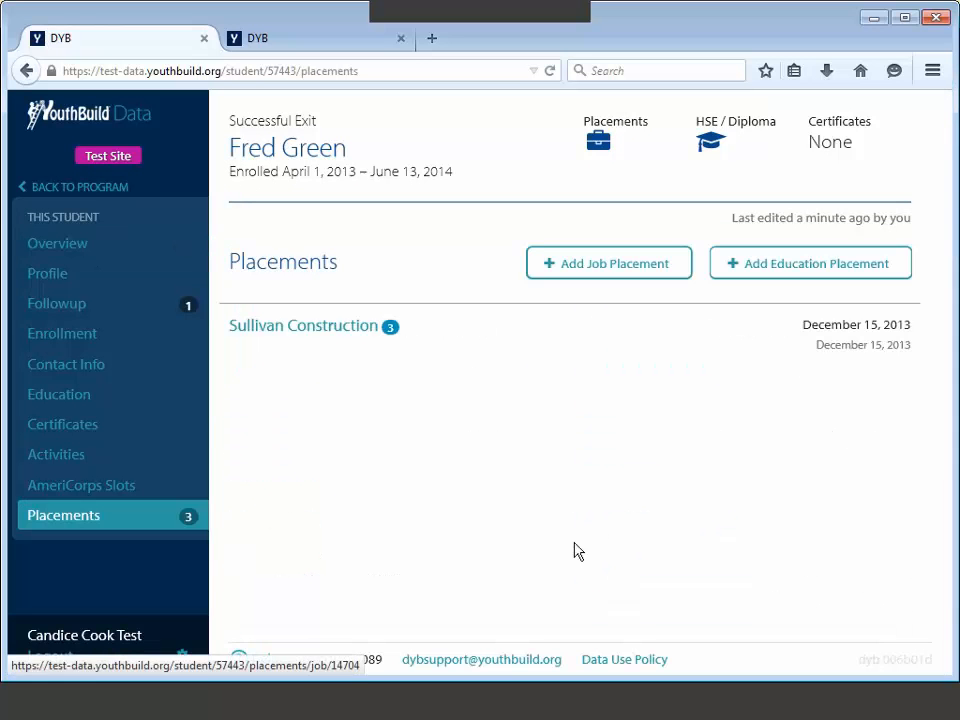
click(342, 330)
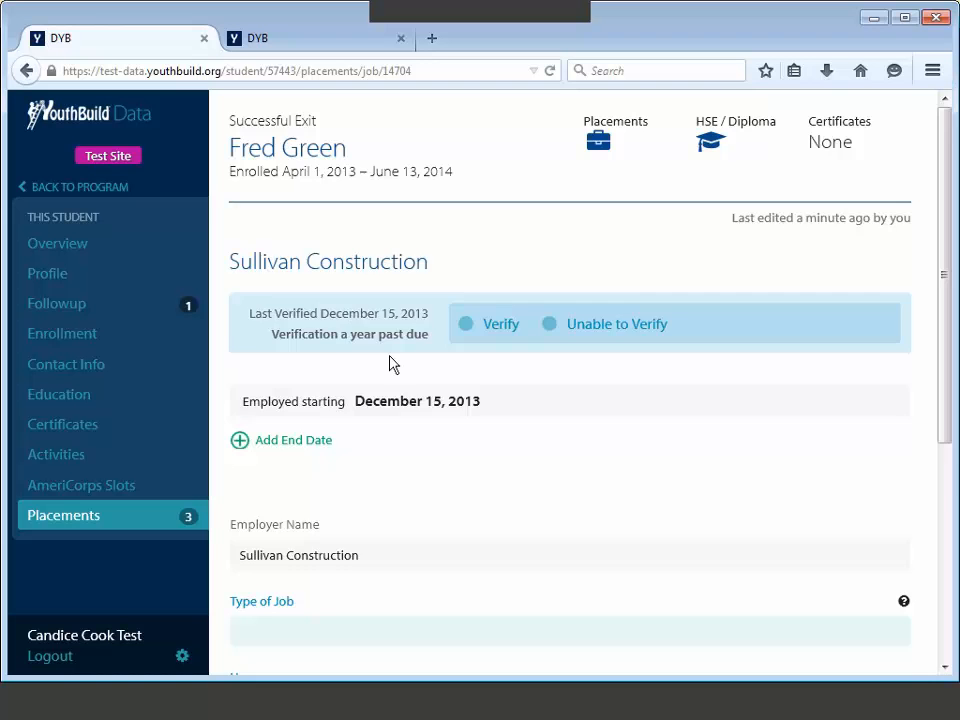
scroll(400, 400, down, 5)
Step: Mark the job part-time and green with a $9.30 starting hourly wage, and save
click(410, 428)
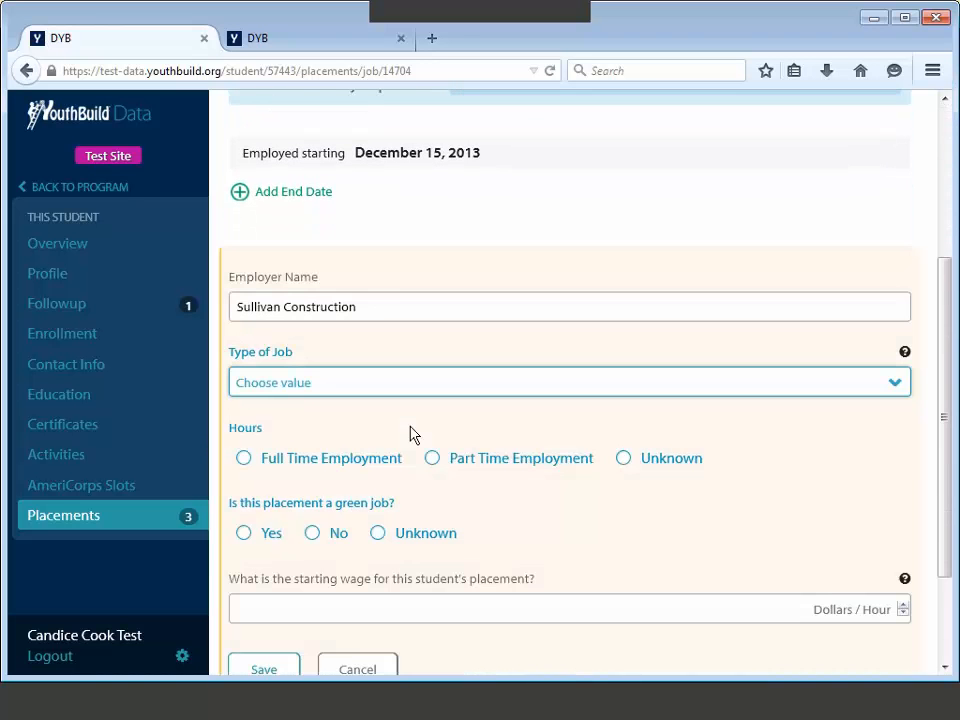
click(431, 458)
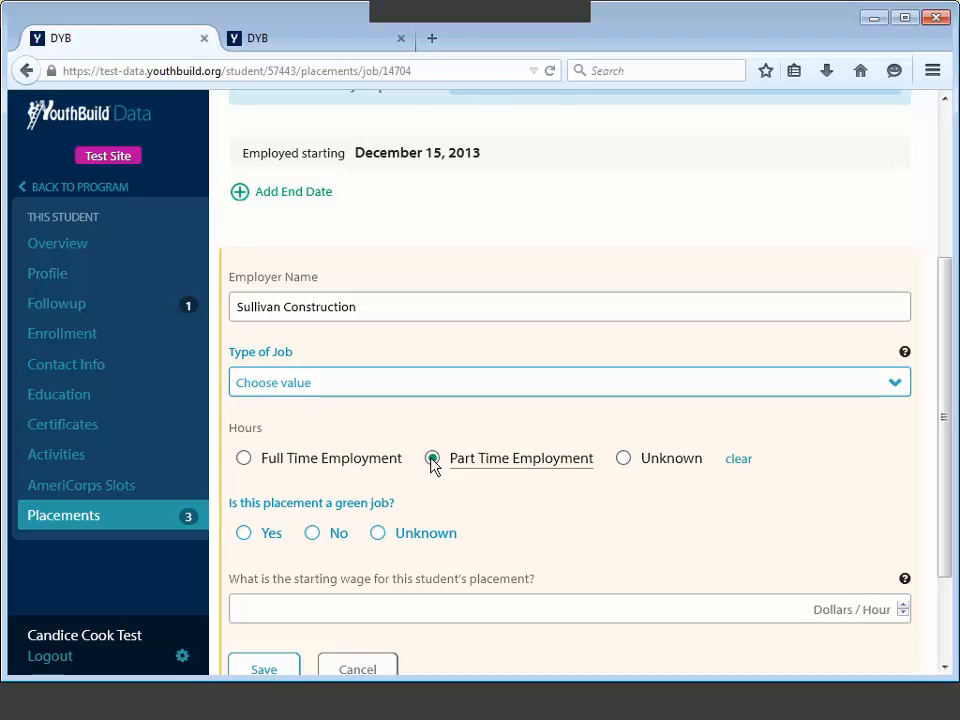
click(245, 534)
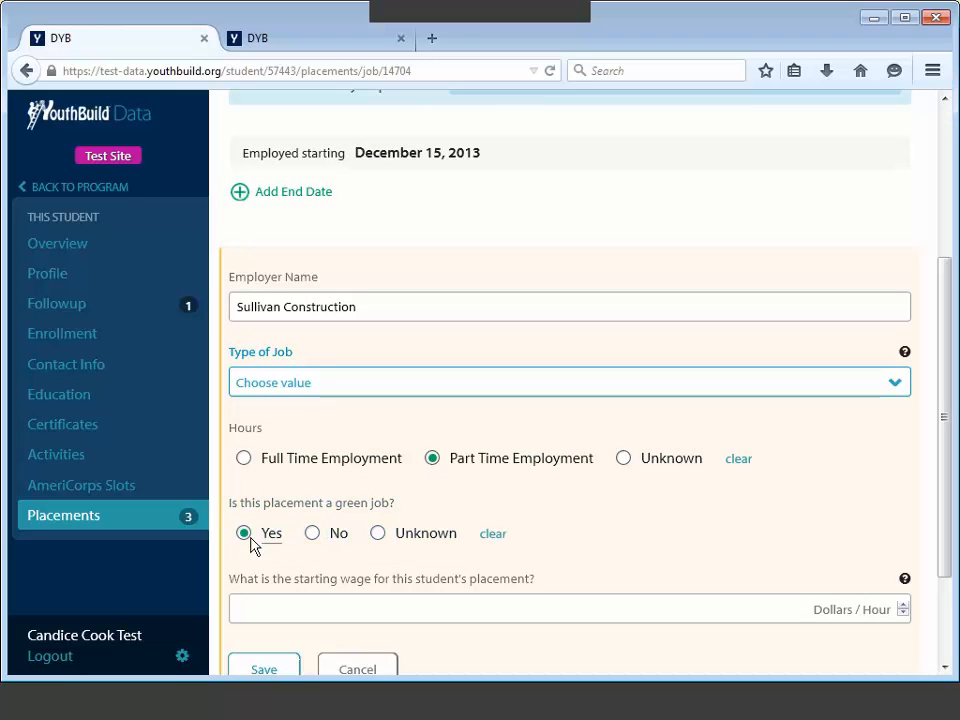
scroll(321, 534, down, 2)
click(320, 532)
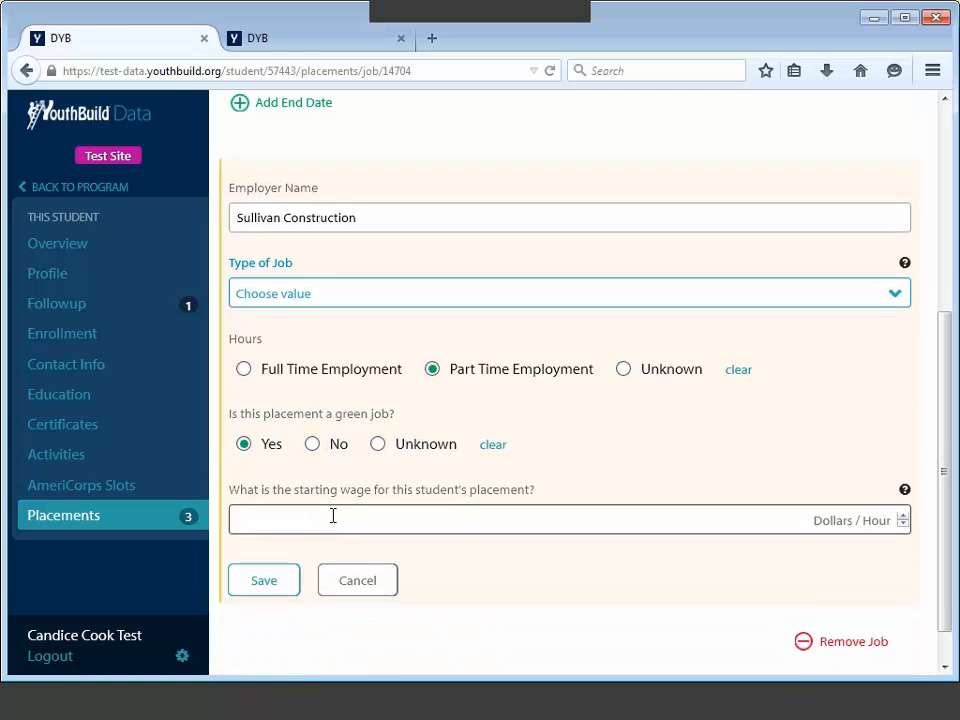
text(9.30)
click(282, 588)
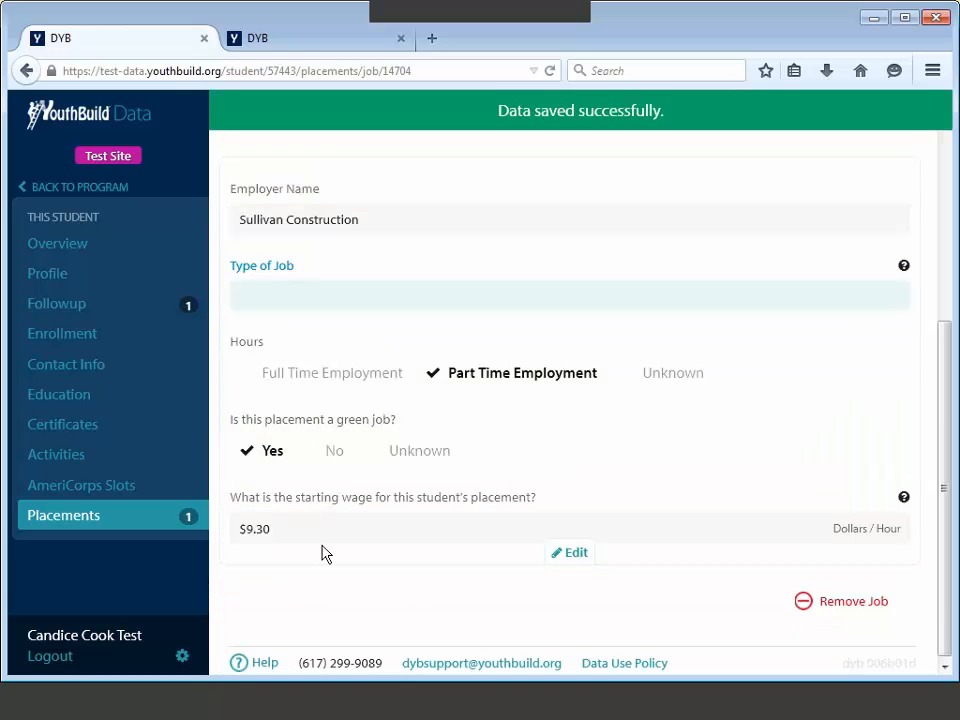
Step: Set the job type to Construction and extraction, save, and go to the student's followups
click(371, 300)
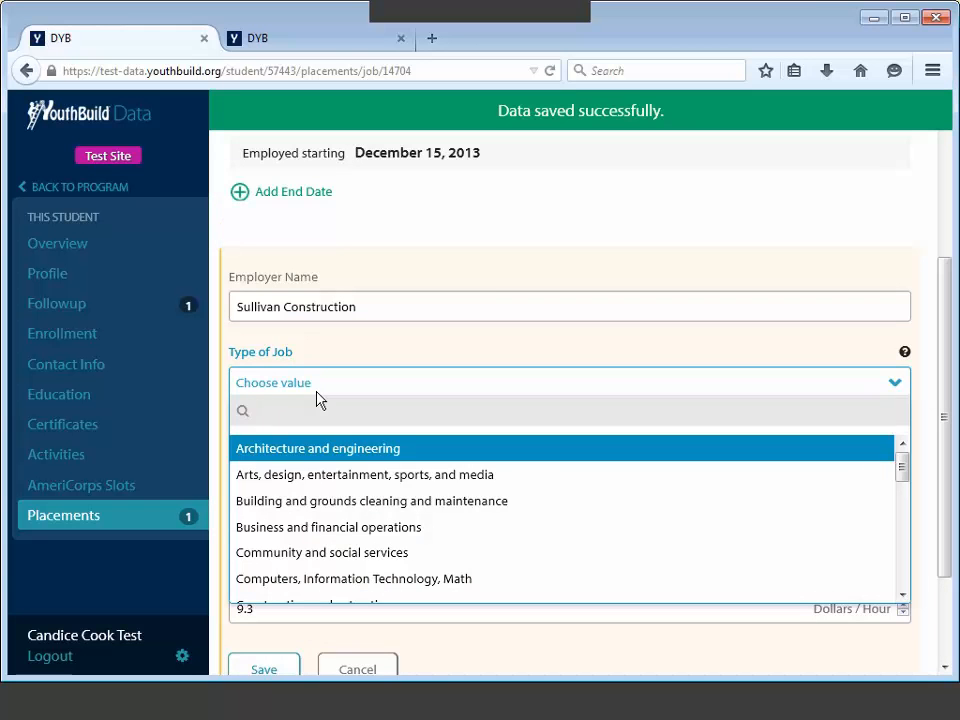
key(Down)
key(Down)
key(Down)
key(Down)
key(Down)
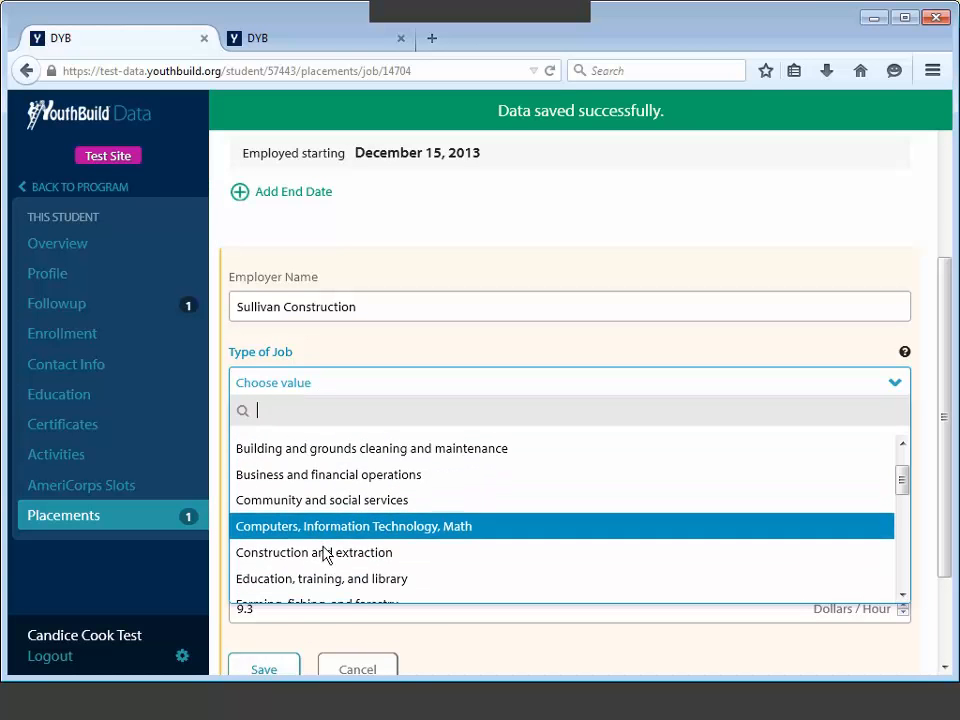
key(Up)
key(Up)
key(Down)
key(Down)
key(Down)
click(340, 552)
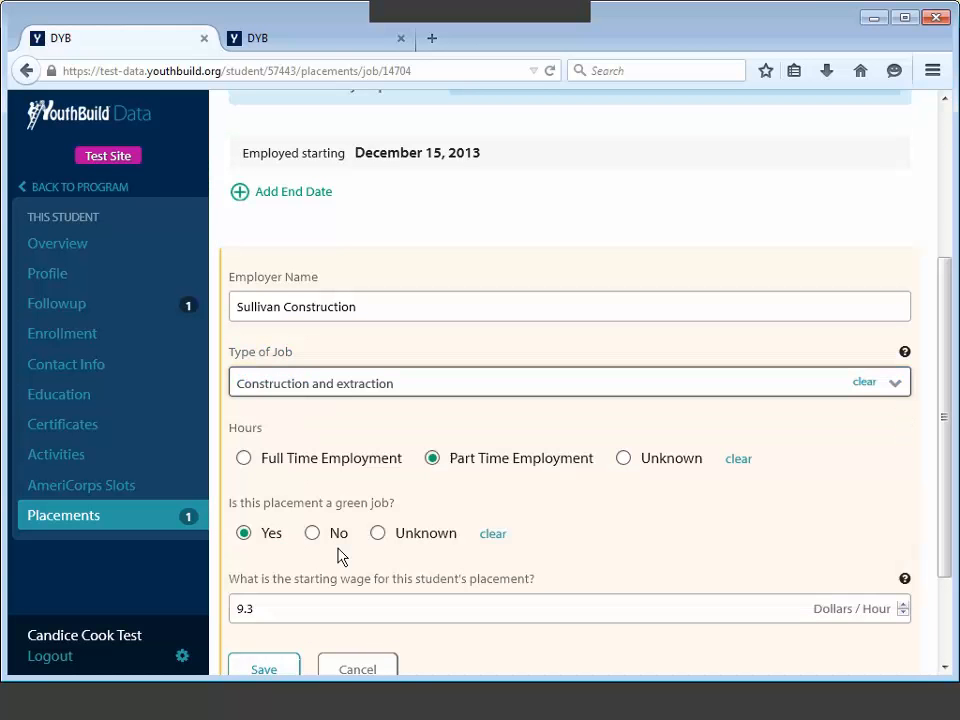
scroll(337, 557, down, 1)
click(277, 600)
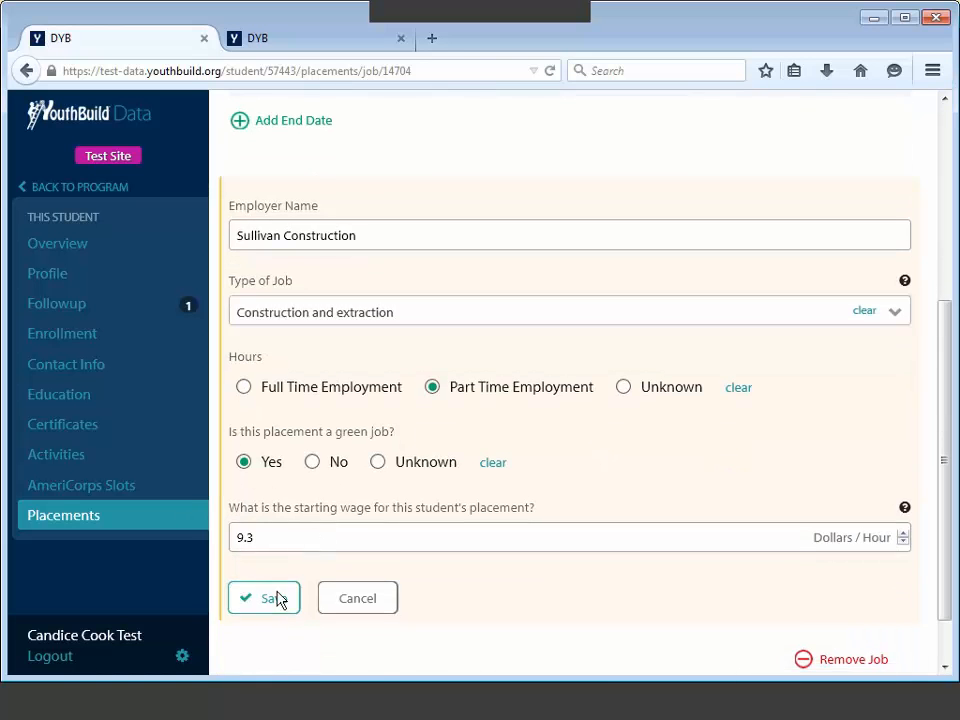
scroll(414, 343, up, 1)
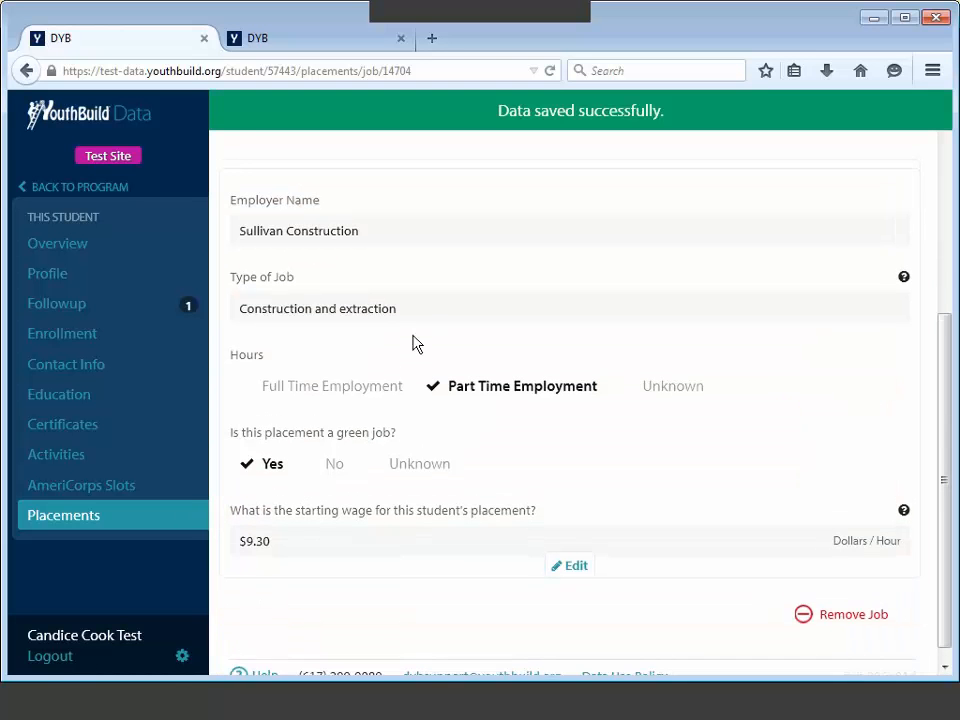
click(133, 308)
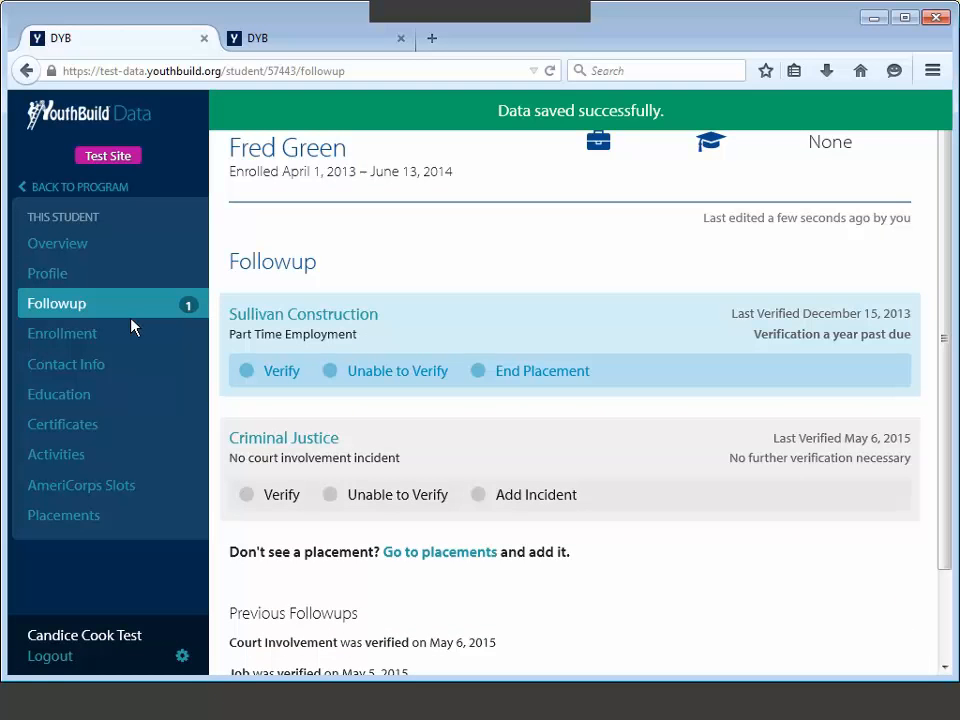
click(249, 382)
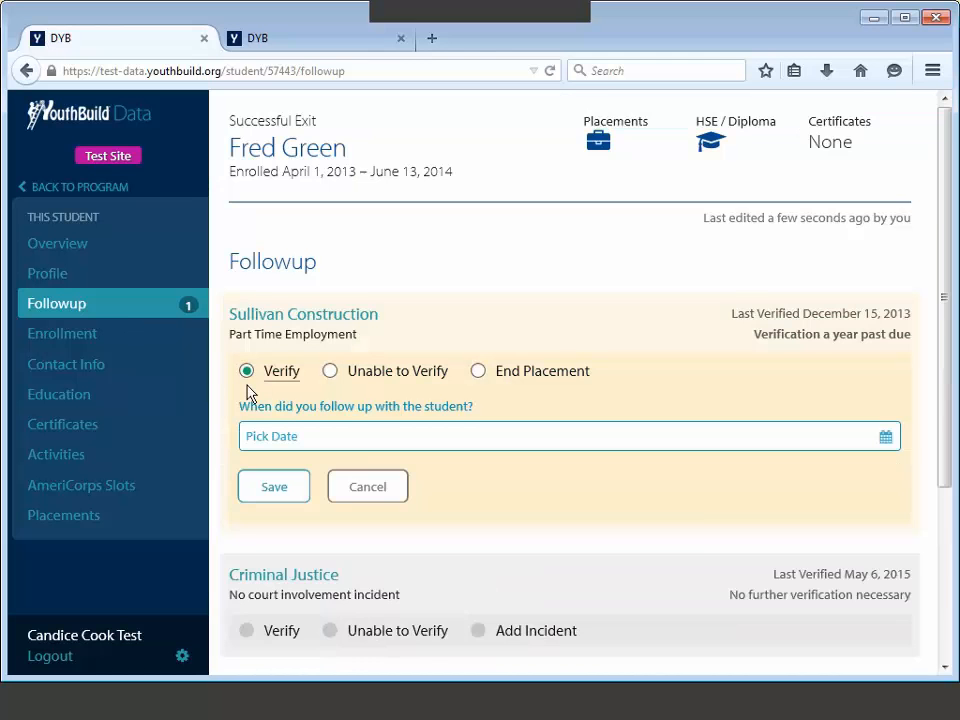
Step: Save a Sullivan Construction verification dated 4/10/2014
click(258, 437)
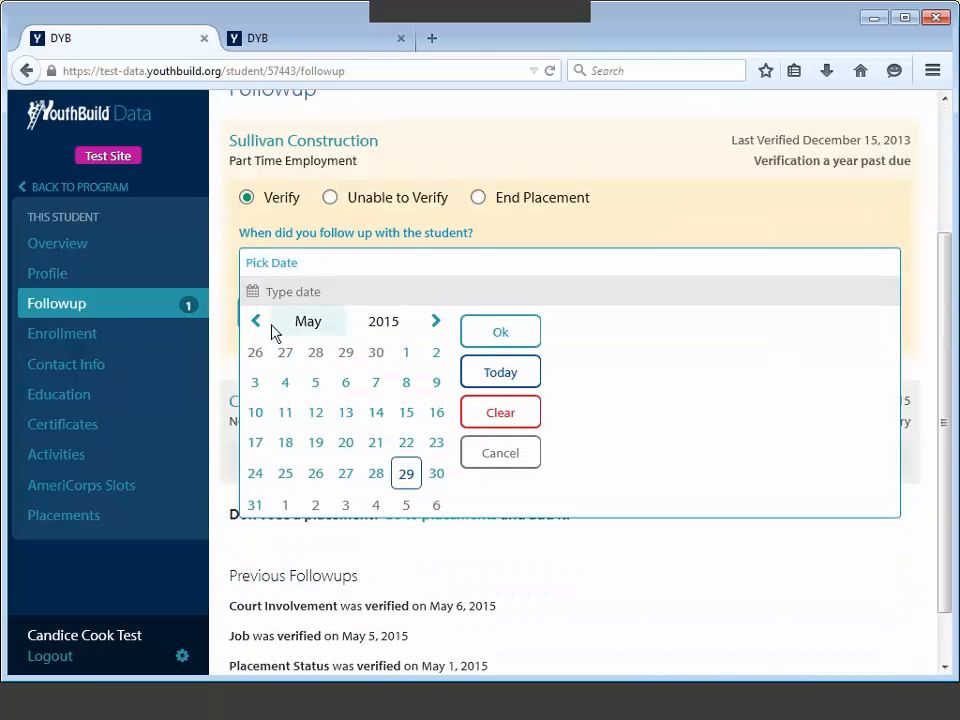
text(4/10/20)
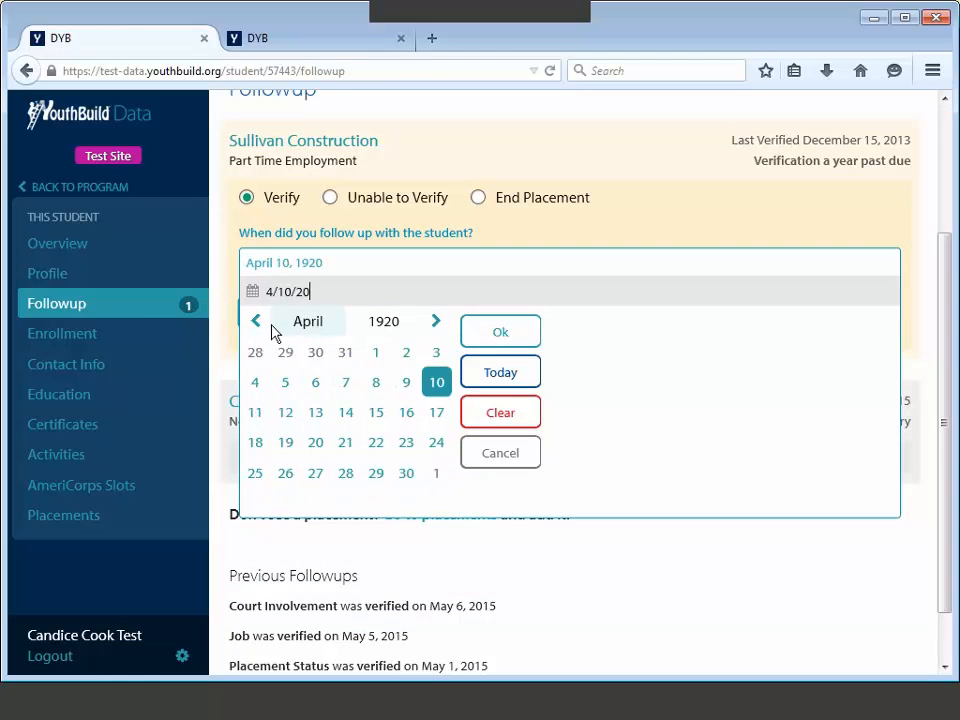
text(14)
click(480, 340)
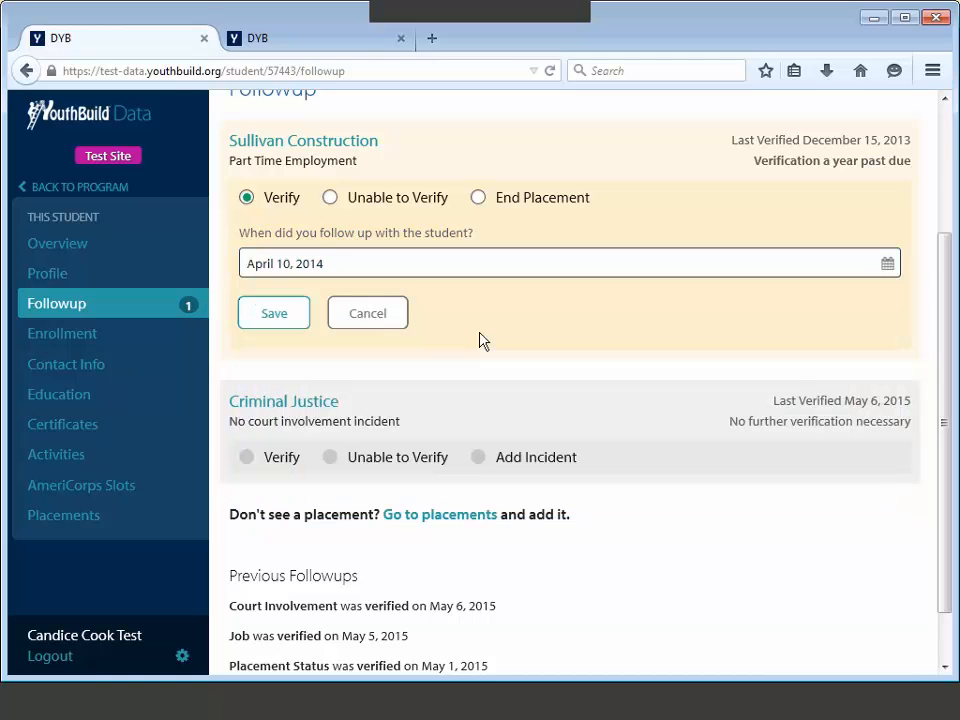
click(274, 313)
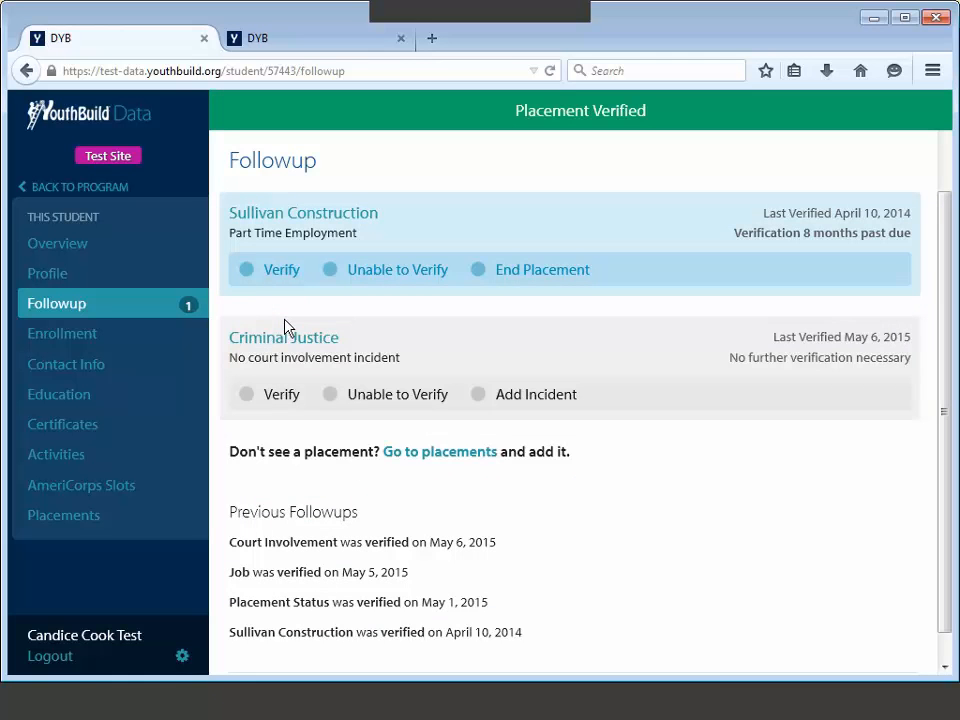
Step: Save a second Sullivan Construction verification dated 3/15/2015
click(247, 270)
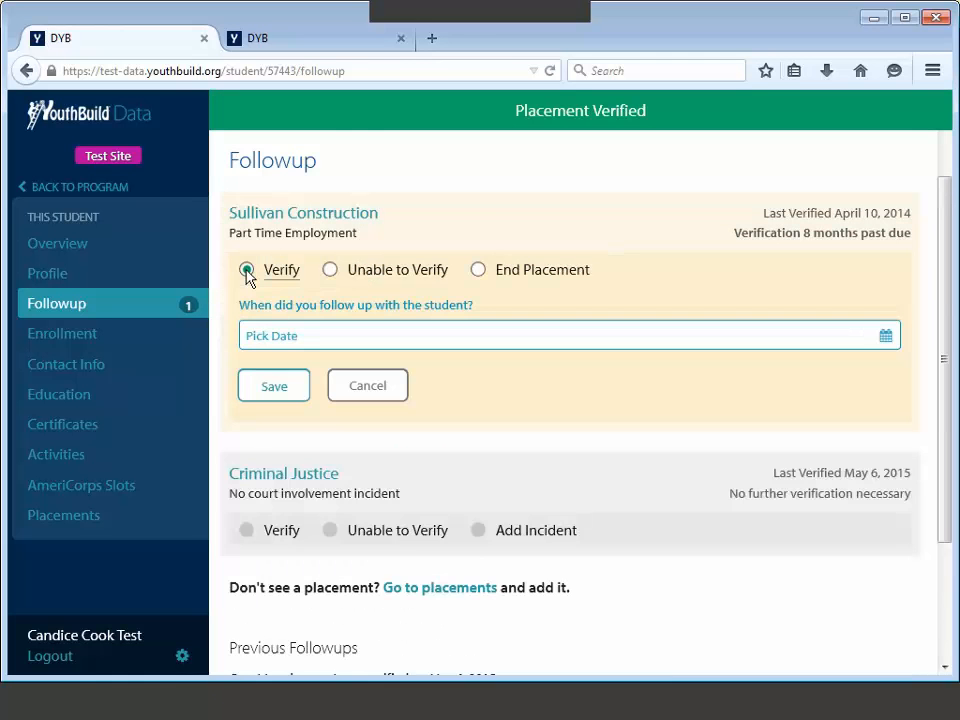
click(264, 334)
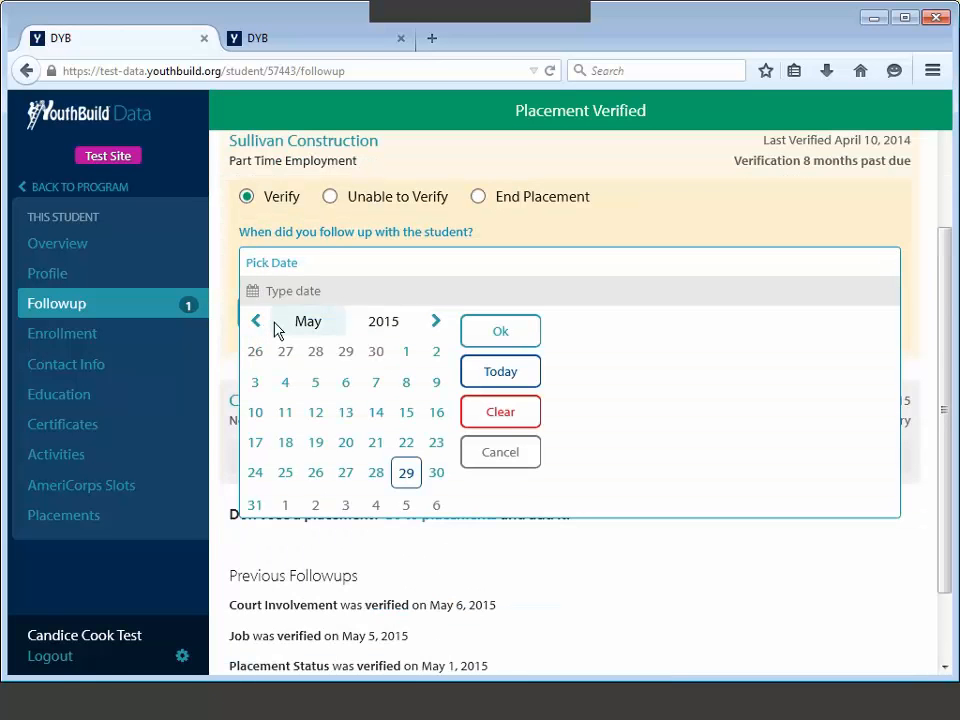
text(3.1)
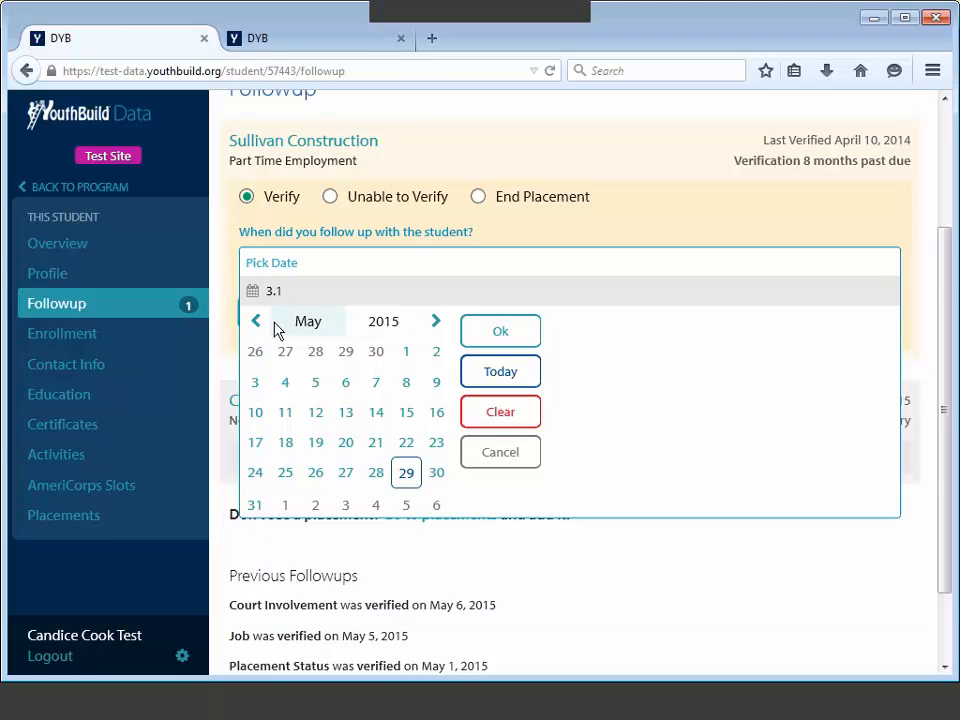
key(BackSpace)
key(BackSpace)
text(/15)
text(/2015)
key(Return)
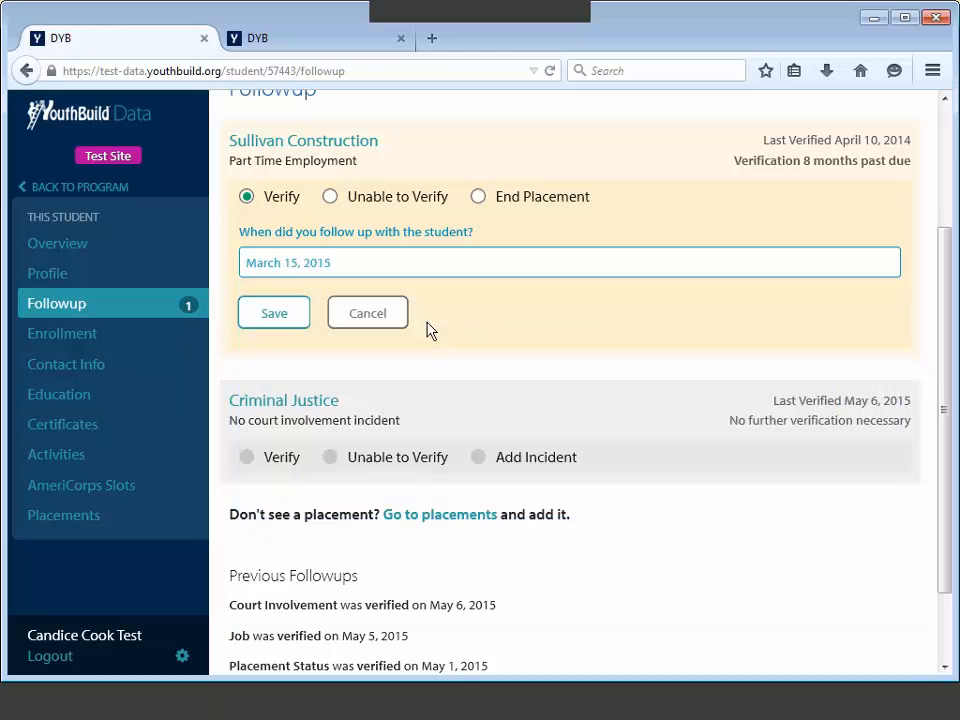
click(280, 322)
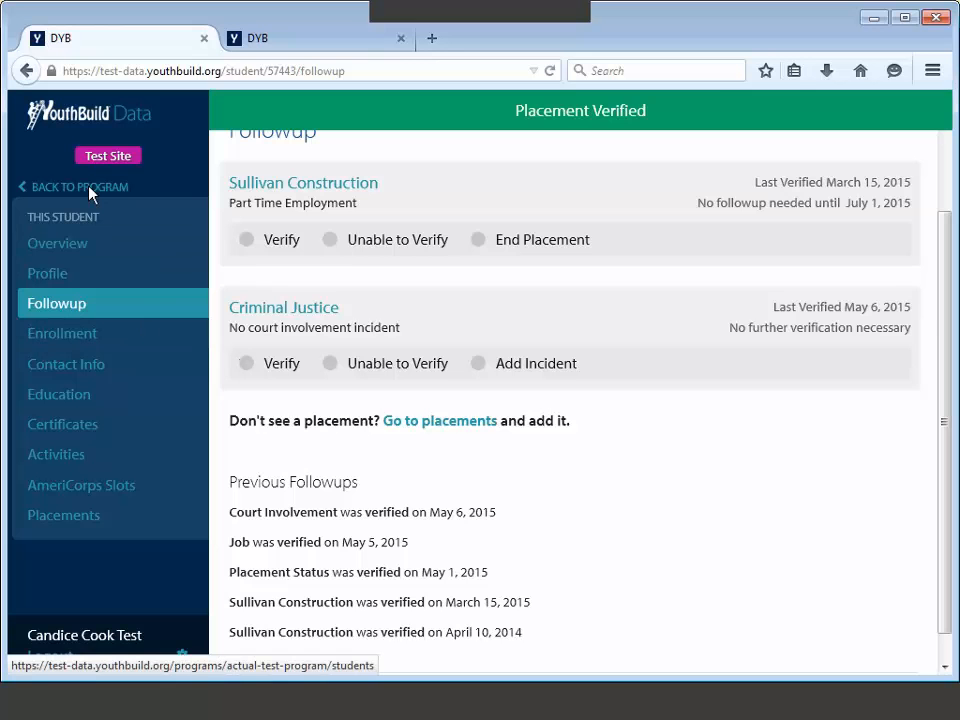
Step: Go from the student's overview back to the Actual Test Program Overview
click(80, 246)
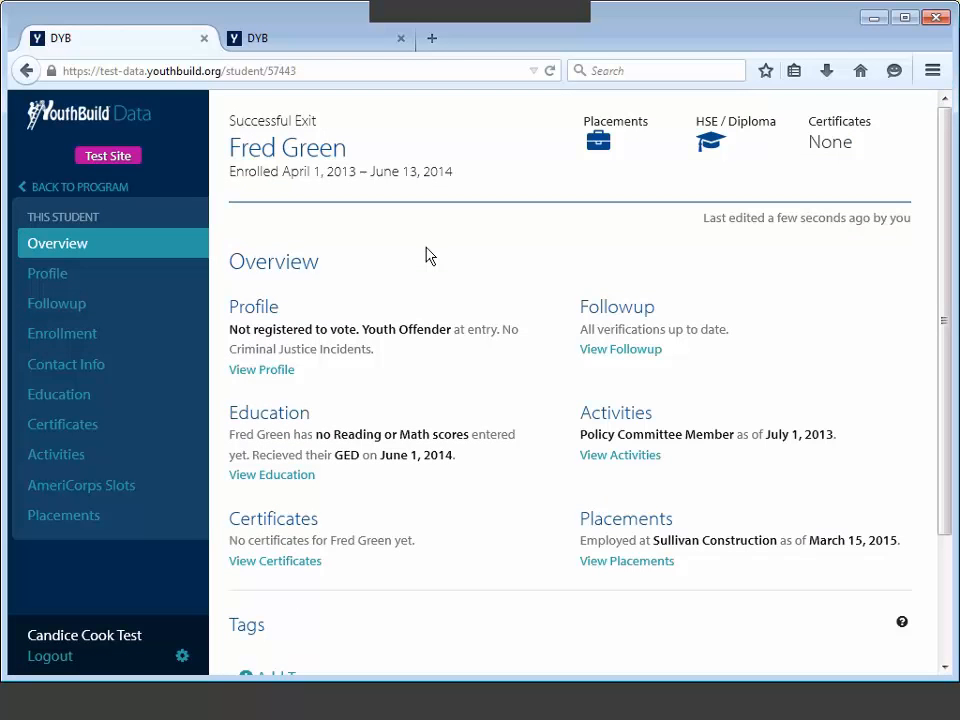
click(113, 190)
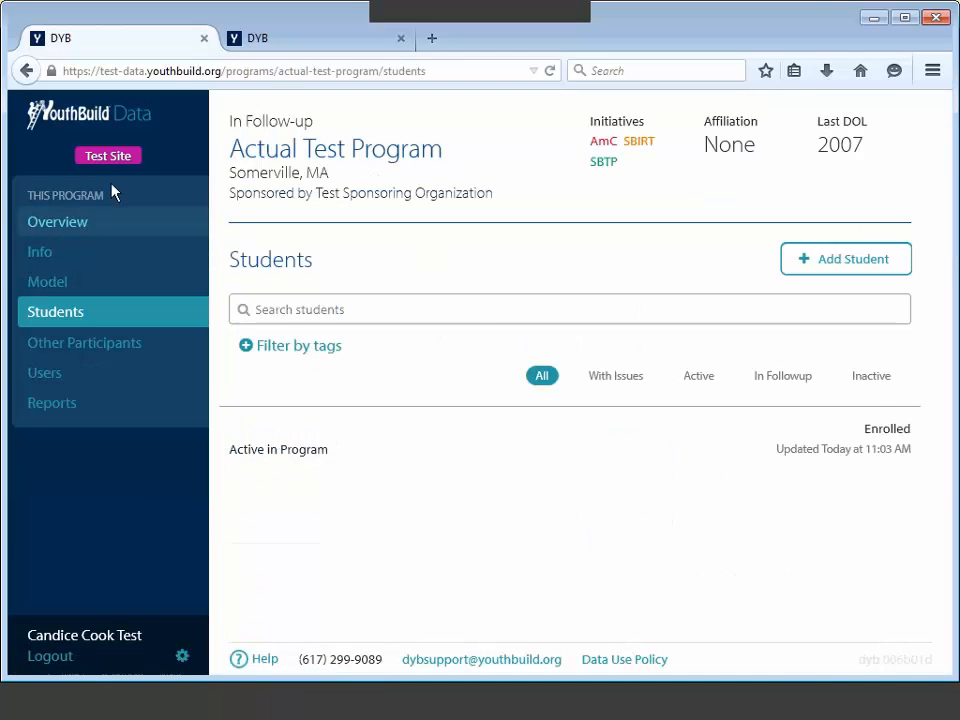
click(90, 231)
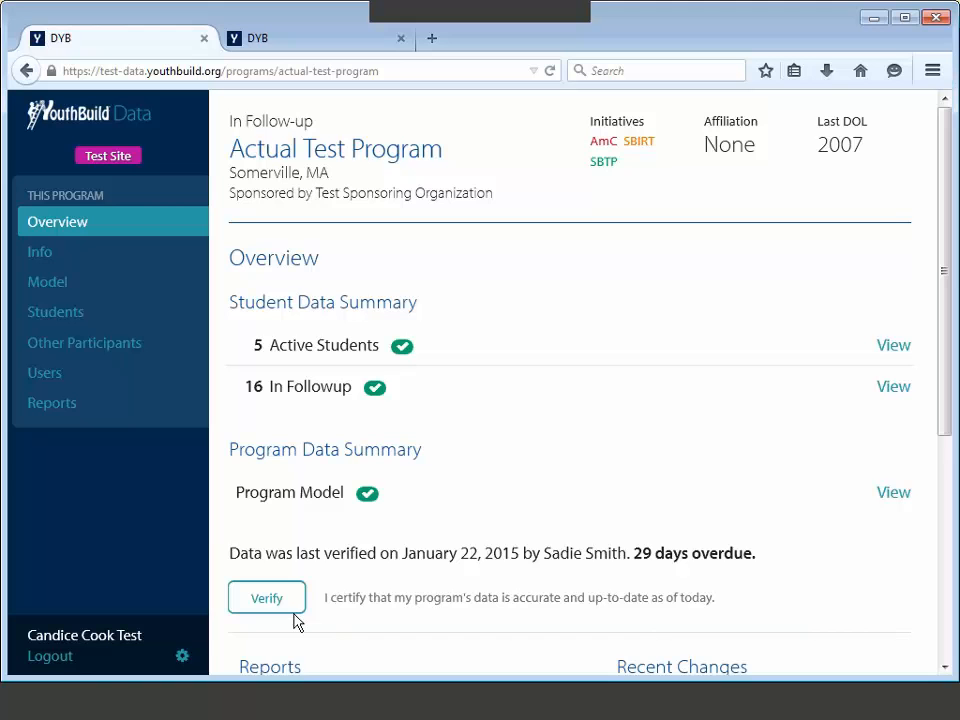
Step: Certify the program's April 2015 data as accurate and current
click(292, 609)
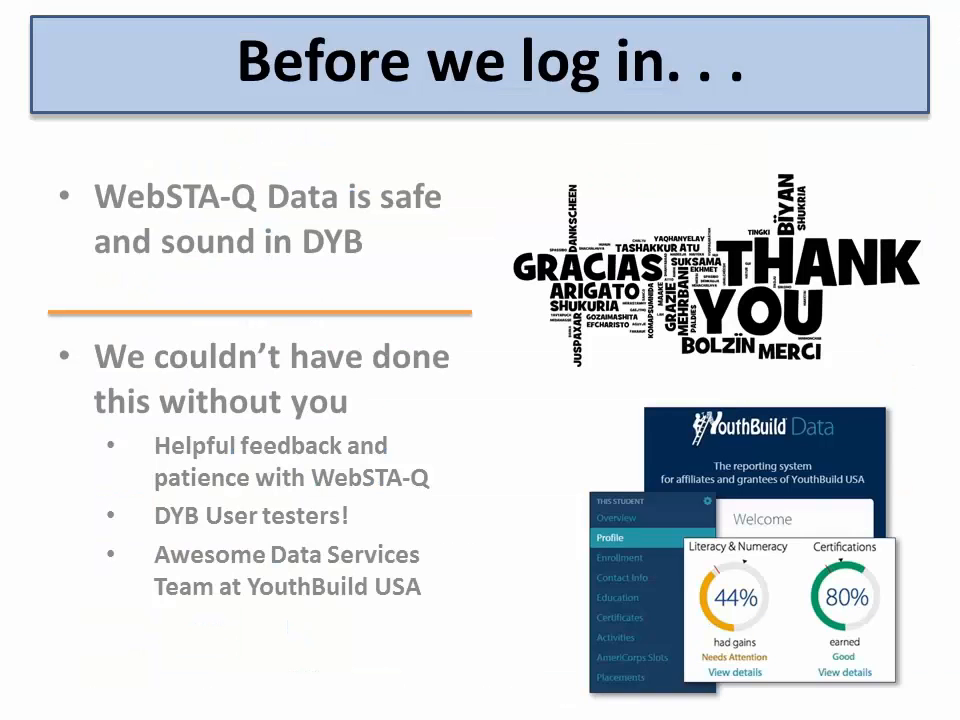
Step: Advance the presentation to the DYB Support slide
key(Right)
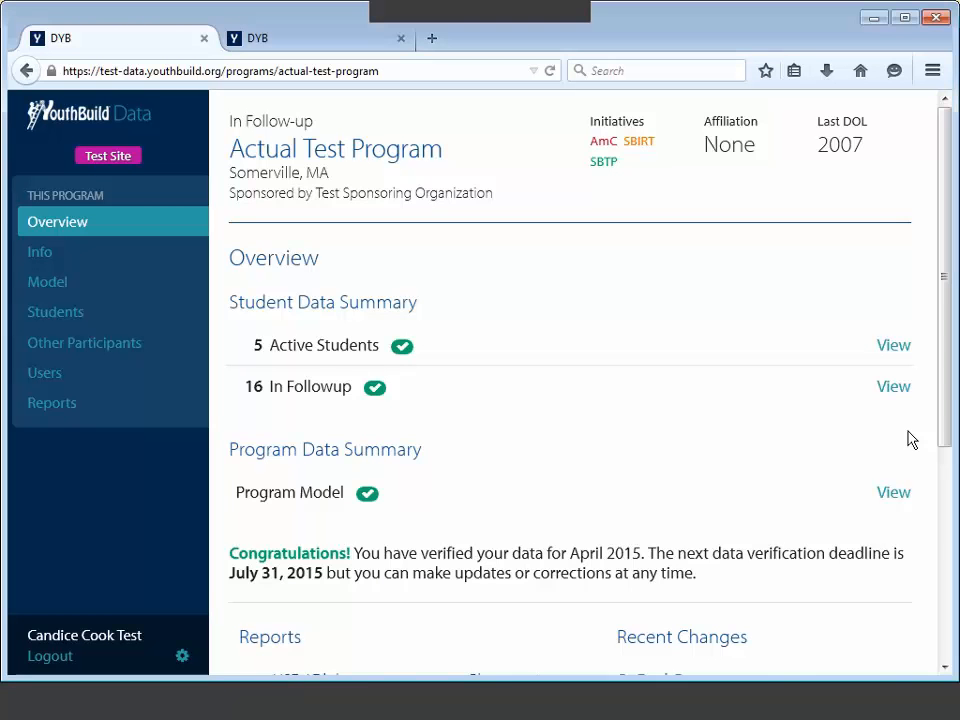
Step: Scroll down to the Reports gauges (HSE/Diploma 78%, Placement 56%) and Recent Changes
scroll(948, 405, down, 2)
scroll(946, 404, down, 5)
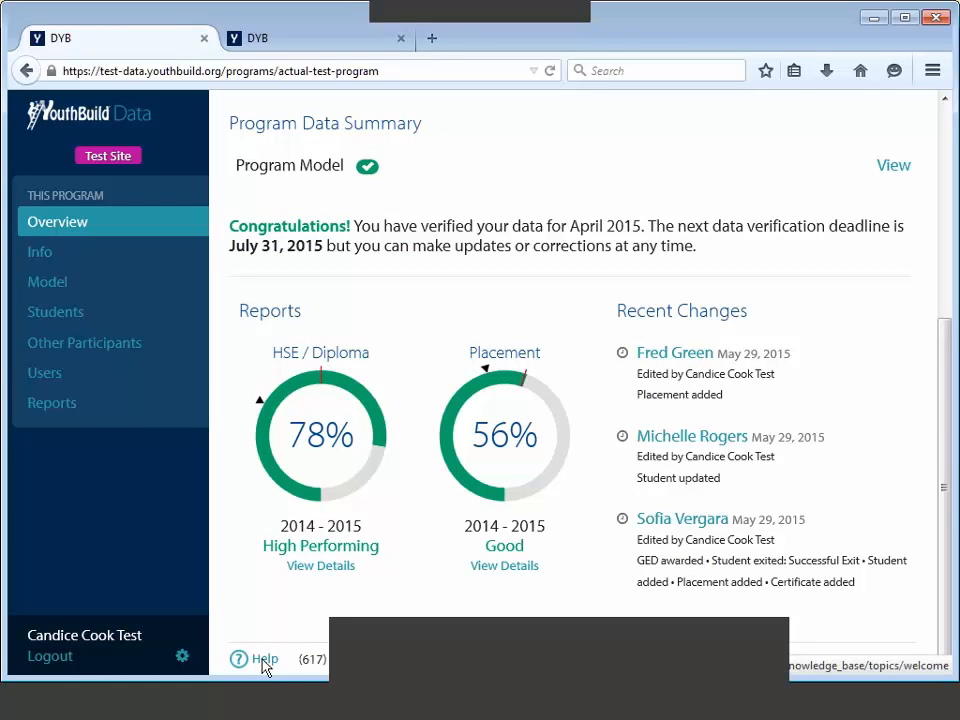
Step: Open the DYB Help knowledge base's Welcome article and scroll through it and back up
click(264, 660)
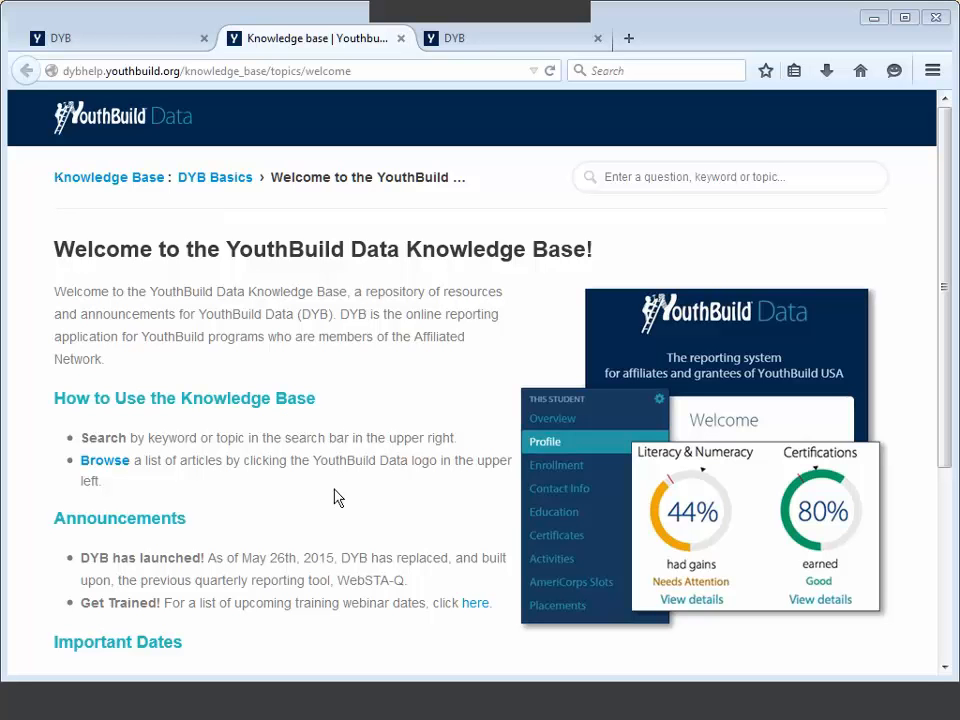
scroll(336, 497, down, 3)
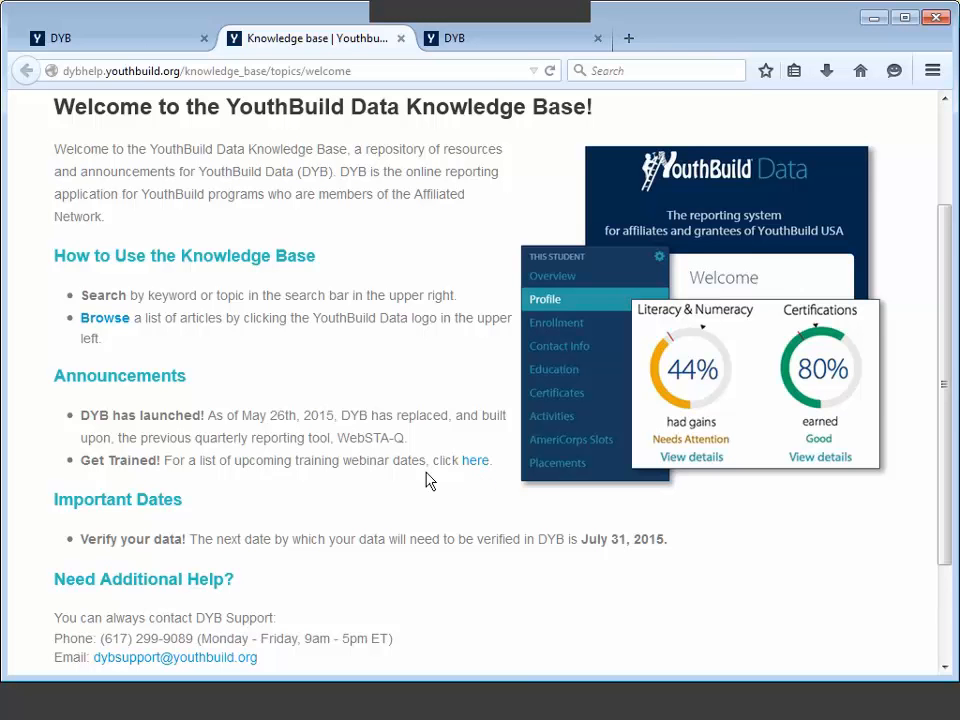
scroll(425, 481, down, 3)
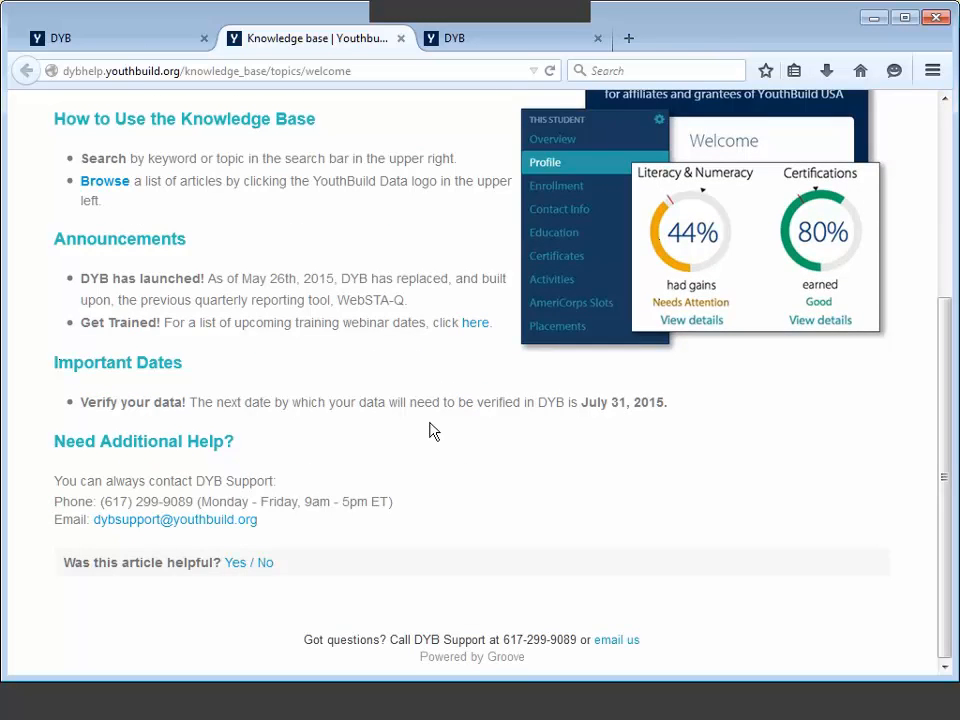
scroll(426, 495, up, 4)
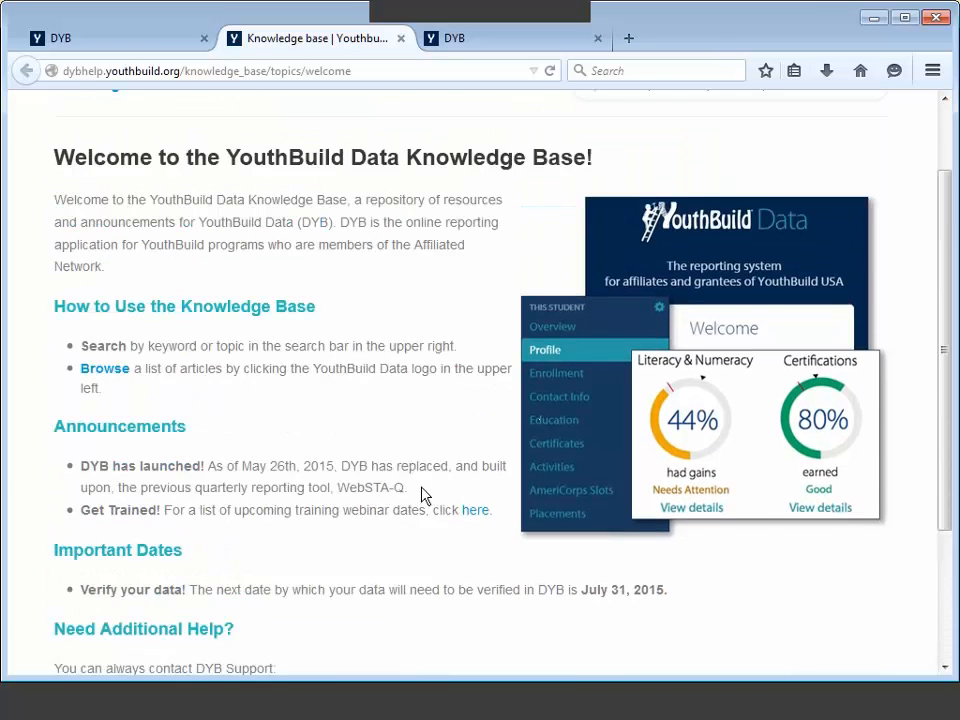
scroll(425, 495, up, 2)
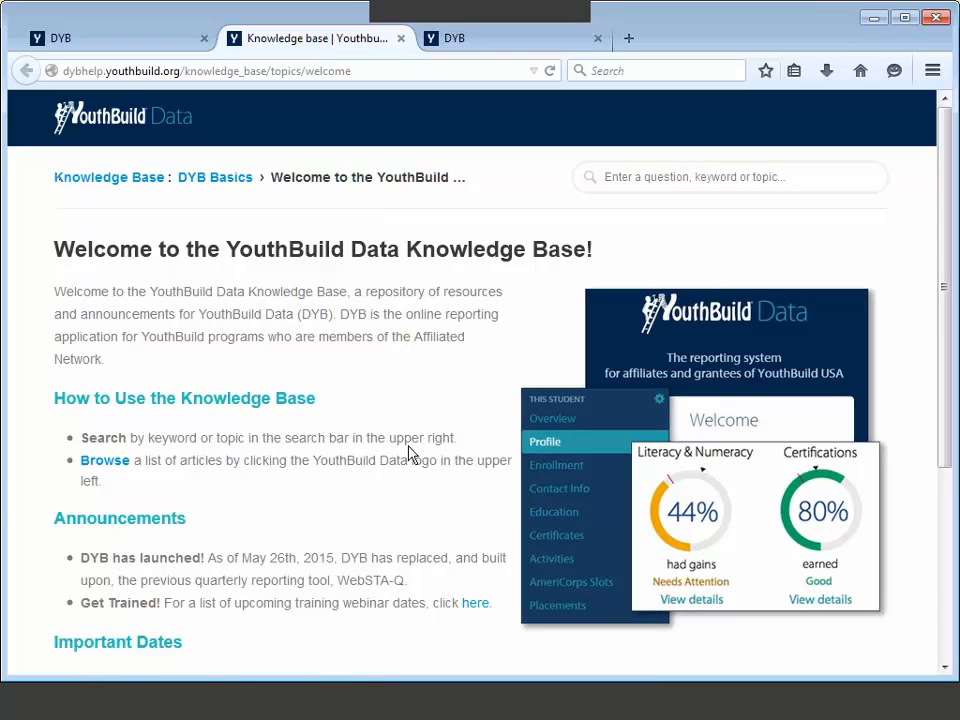
Step: Search the knowledge base for 'add user' and open the Adding and Removing Users article
click(661, 184)
text(add user)
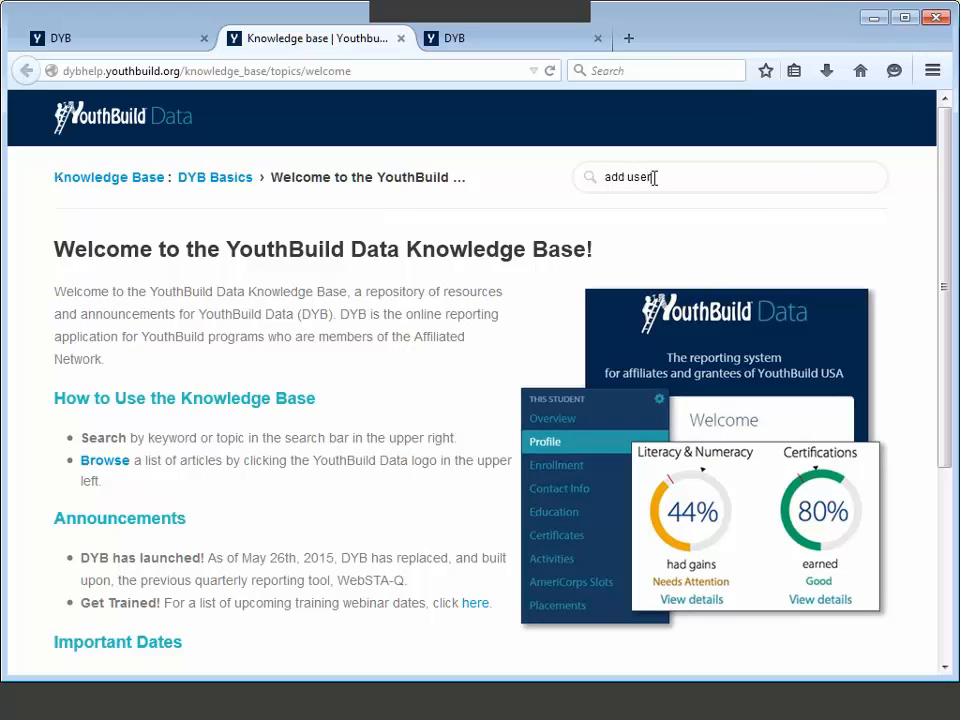
key(Return)
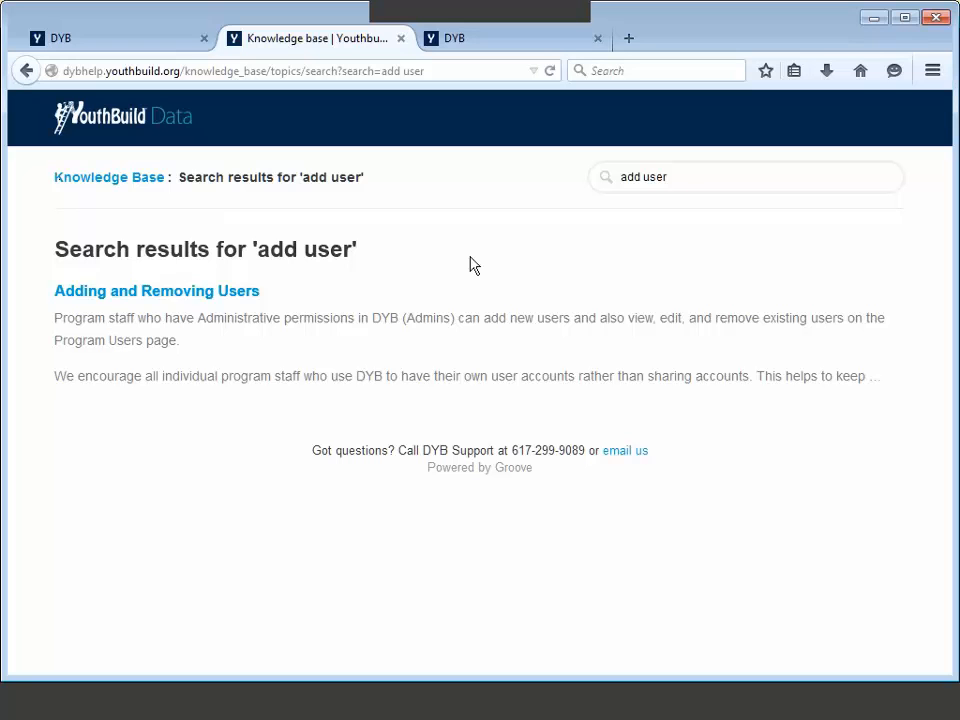
click(153, 309)
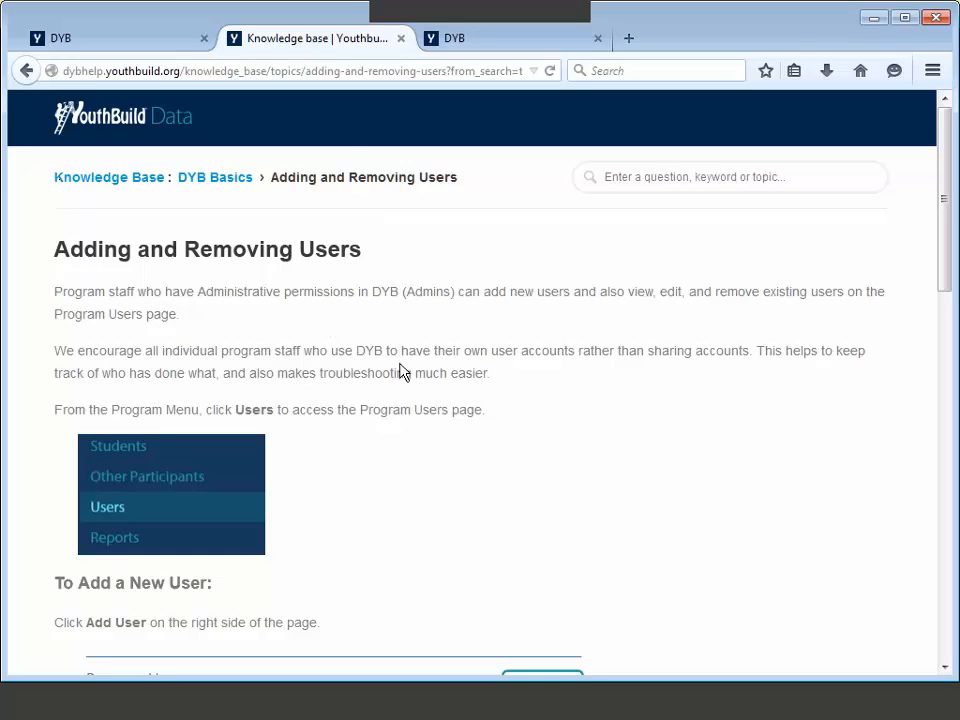
scroll(401, 401, down, 3)
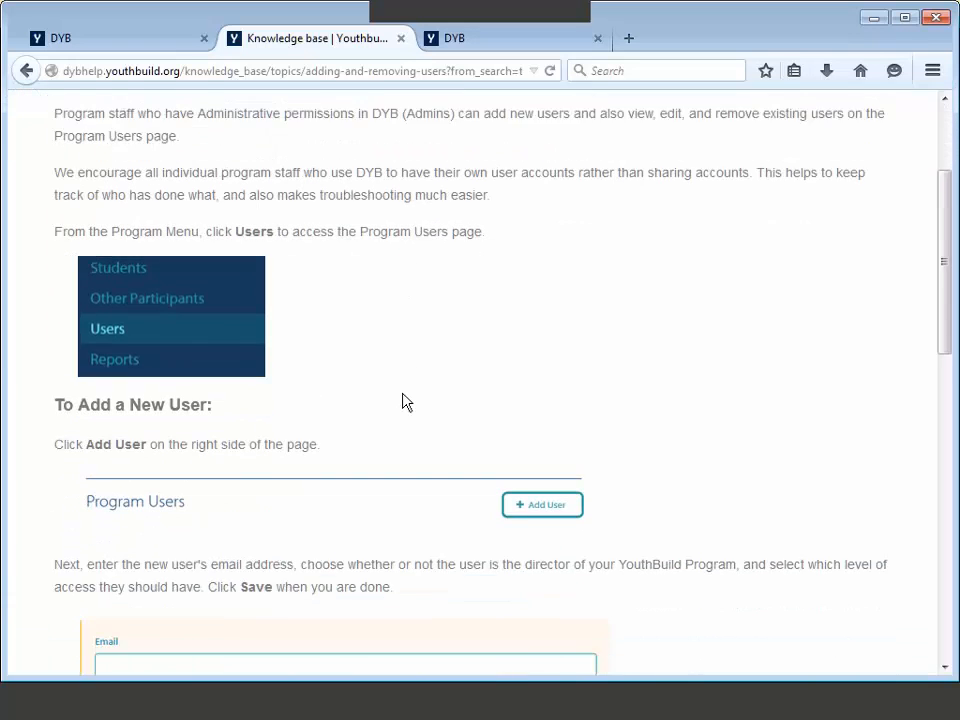
scroll(402, 401, up, 3)
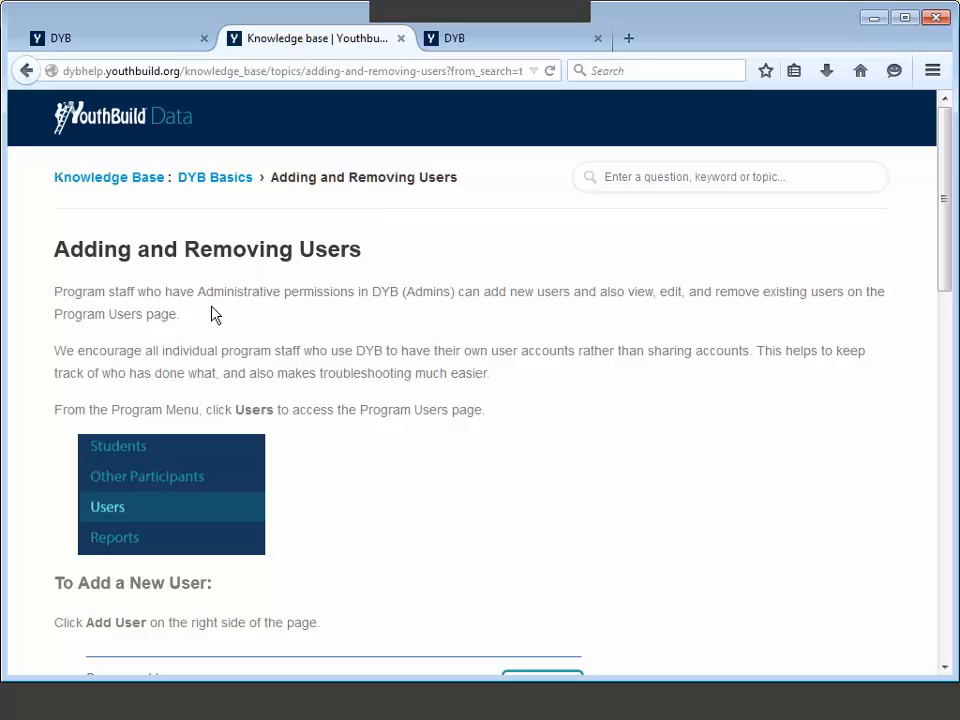
Step: Browse the Knowledge Base home and list all 14 Student Data Entry articles
click(114, 182)
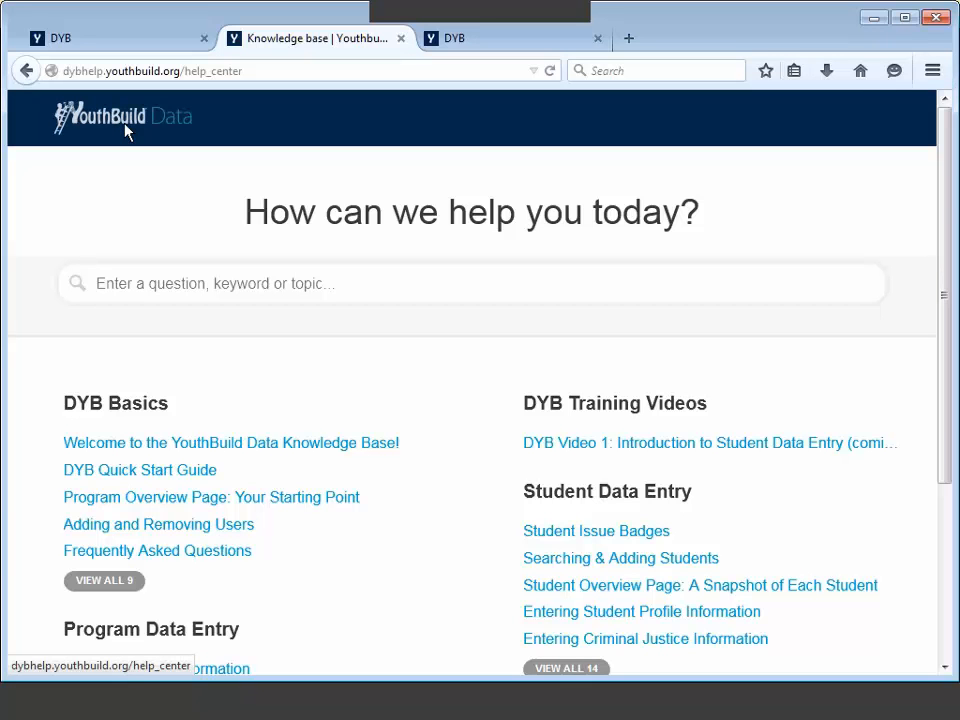
scroll(279, 360, down, 1)
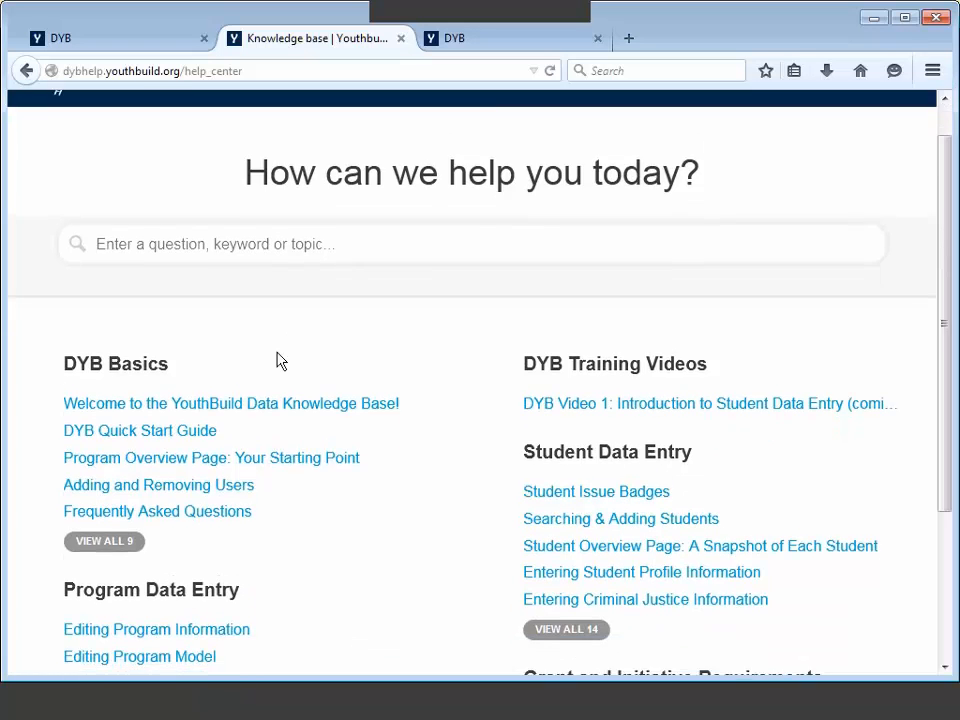
scroll(310, 378, down, 1)
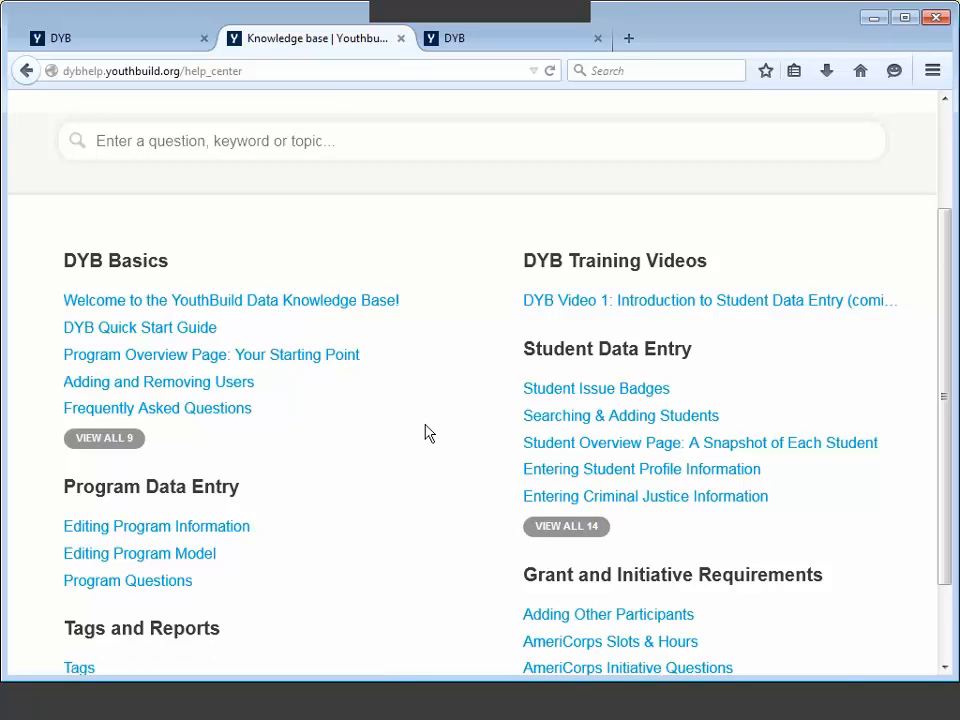
scroll(425, 433, down, 1)
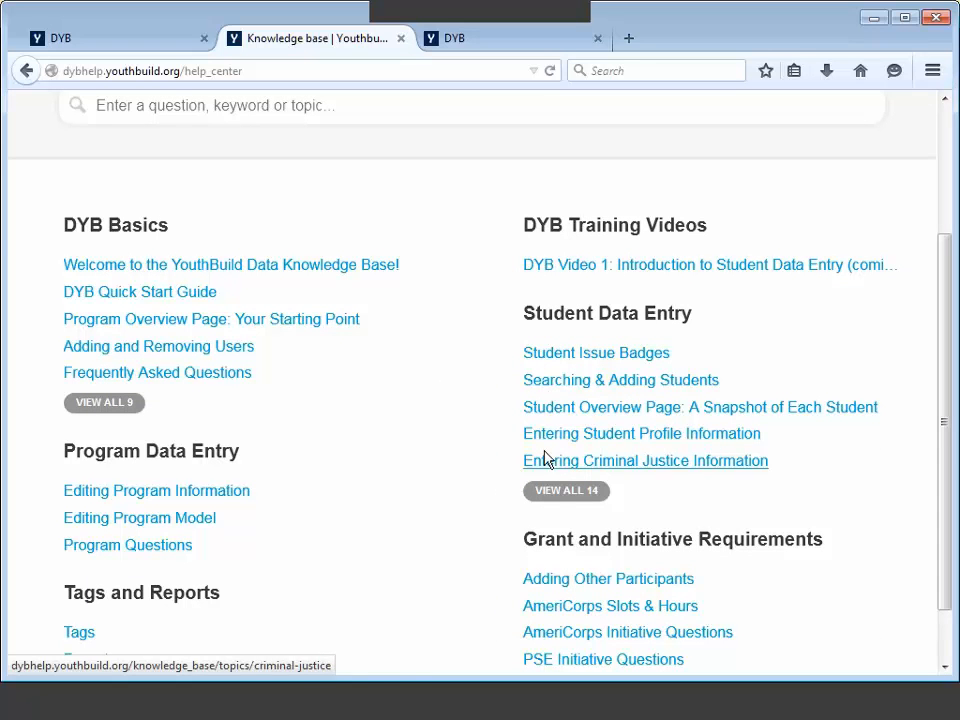
click(559, 500)
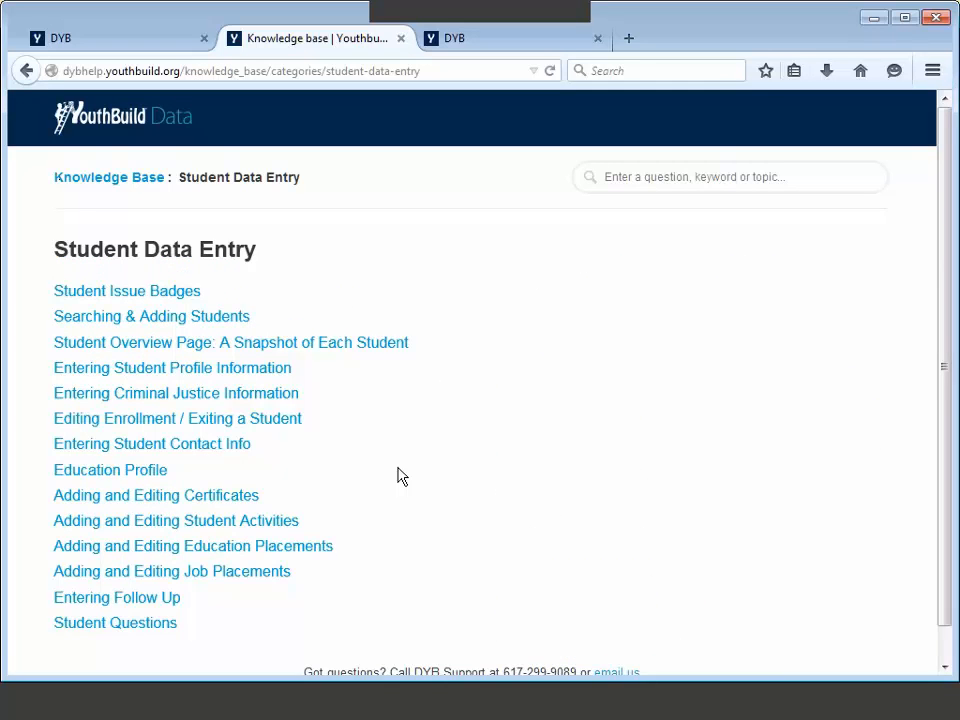
scroll(396, 475, down, 1)
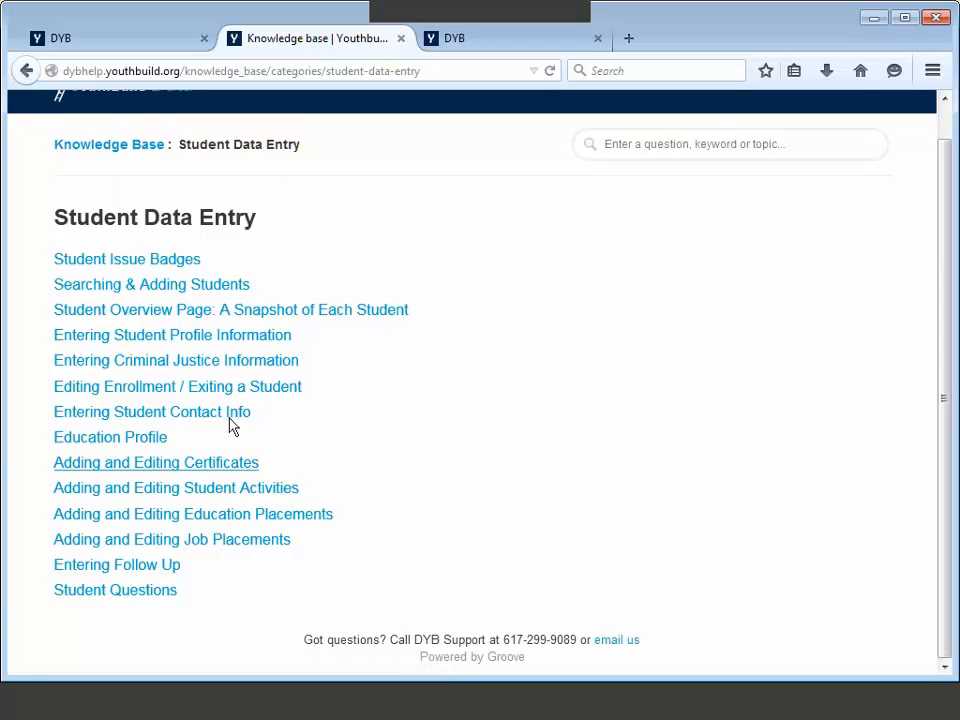
scroll(202, 456, up, 1)
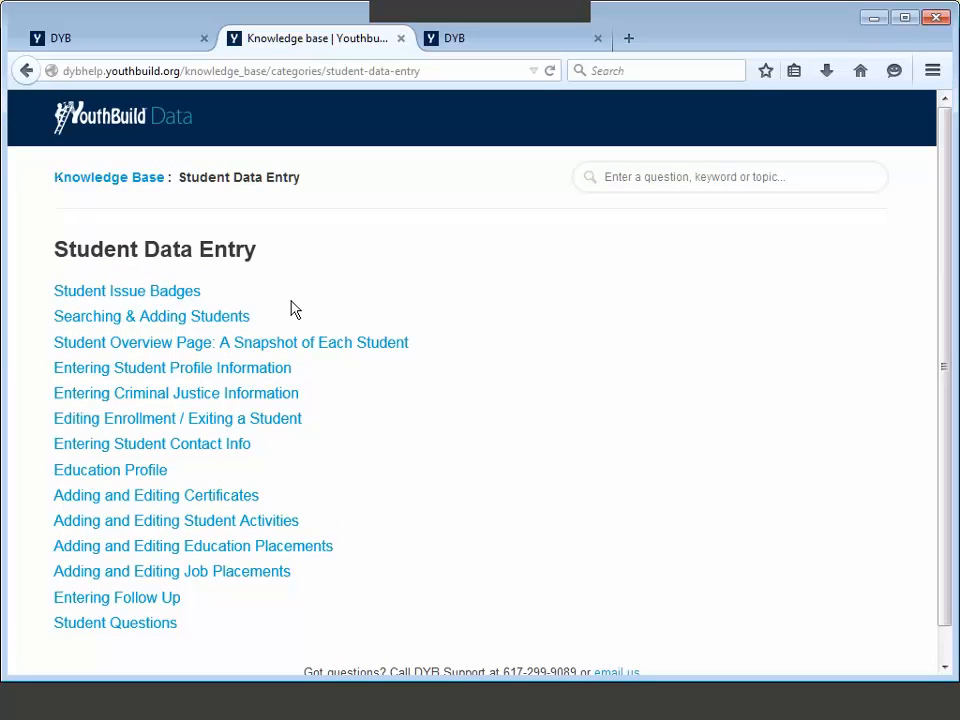
Step: Revisit the Knowledge Base home, then return to the DYB program overview tab
click(145, 121)
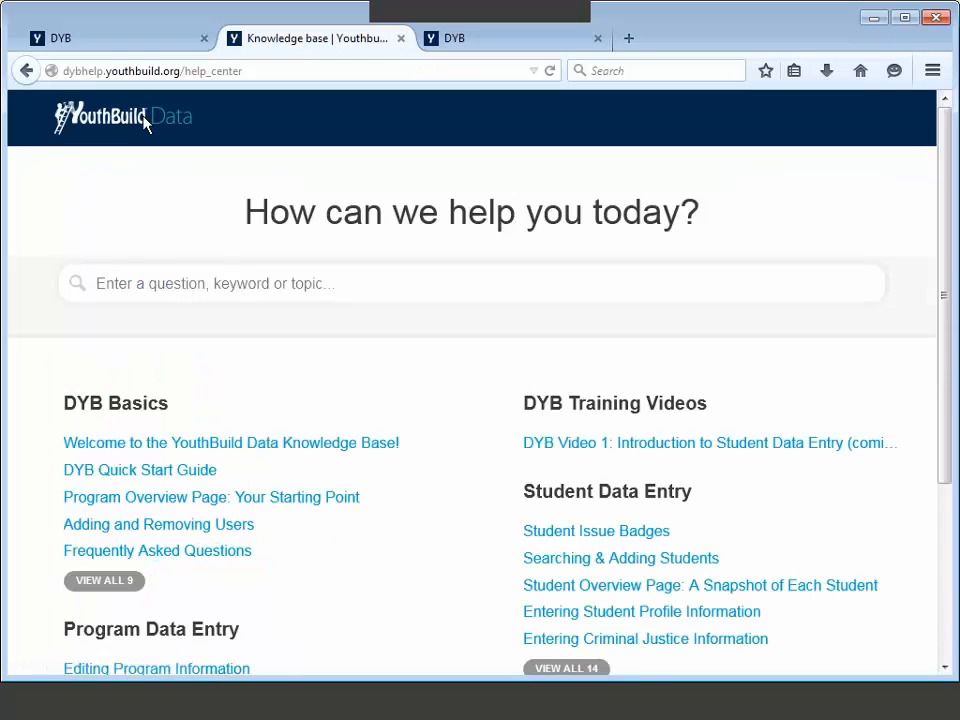
scroll(407, 396, down, 1)
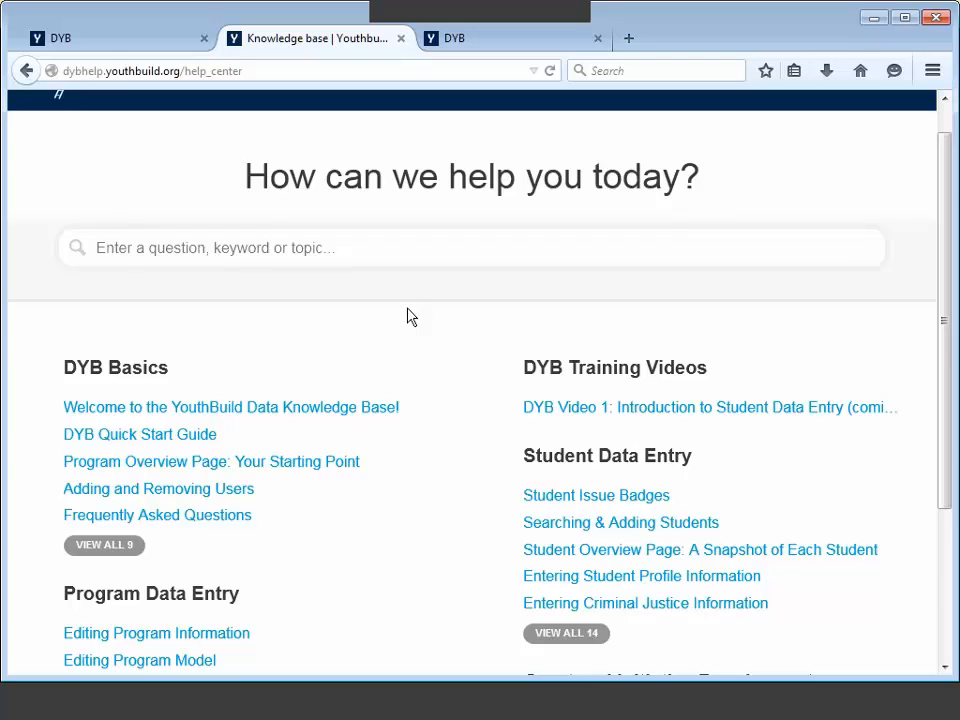
scroll(407, 317, up, 1)
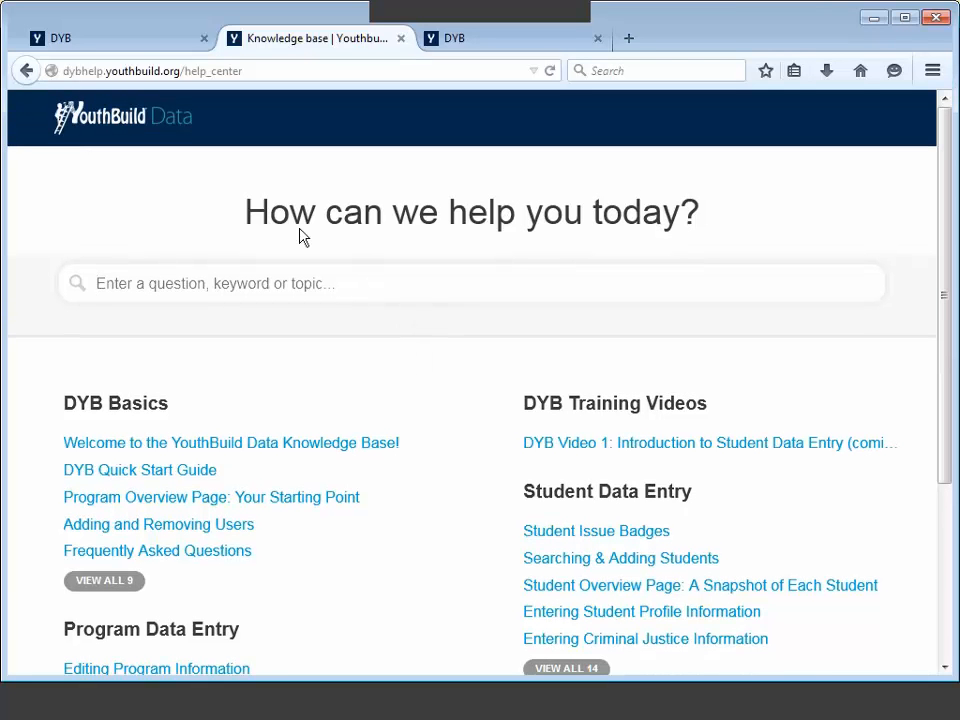
click(128, 45)
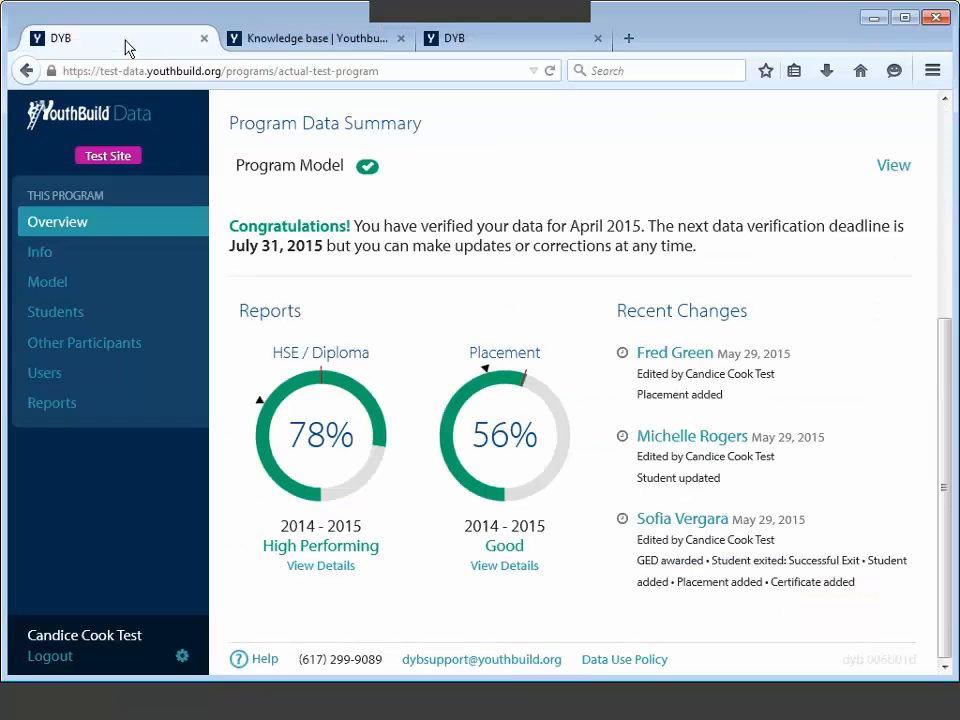